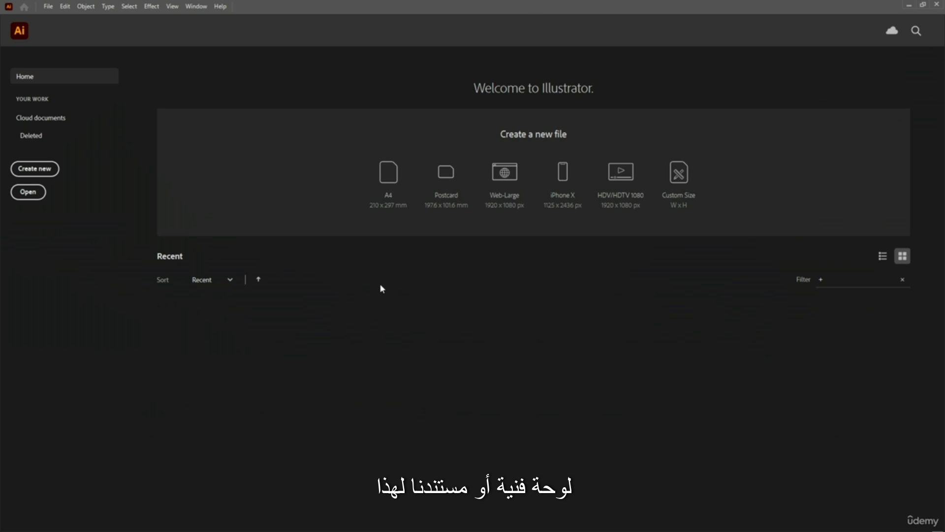
Create a new document from the A4 print preset in points with CMYK colour mode
{"action": "left_click", "coordinate": [48, 171]}
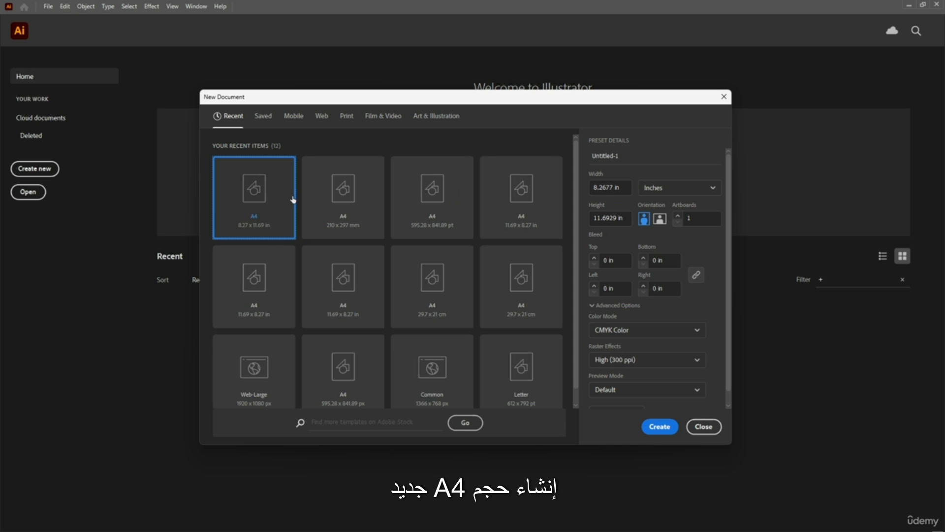
{"action": "left_click", "coordinate": [344, 118]}
{"action": "left_click", "coordinate": [381, 235]}
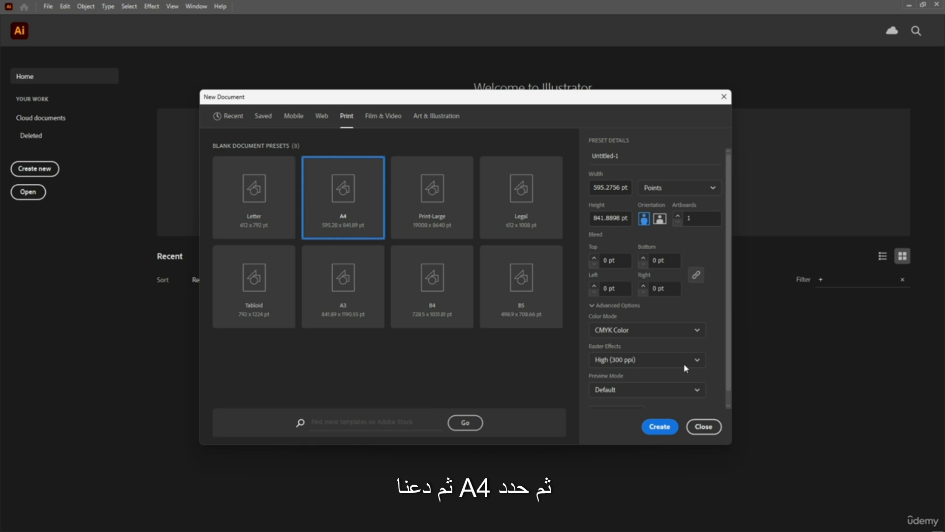
{"action": "left_click", "coordinate": [659, 427]}
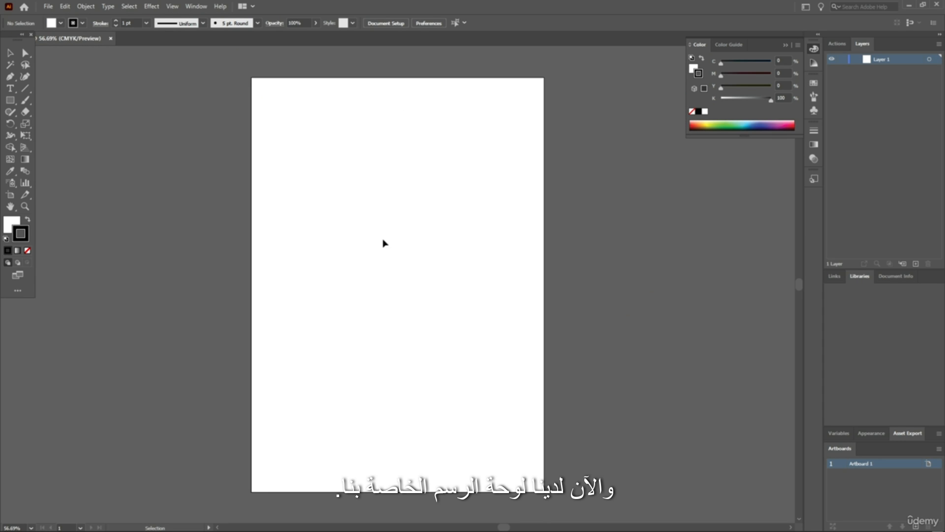
{"action": "scroll", "coordinate": [427, 260], "scroll_direction": "up", "scroll_amount": 4}
{"action": "scroll", "coordinate": [427, 261], "scroll_direction": "down", "scroll_amount": 4}
{"action": "scroll", "coordinate": [426, 261], "scroll_direction": "left", "scroll_amount": 4}
{"action": "scroll", "coordinate": [426, 260], "scroll_direction": "right", "scroll_amount": 1}
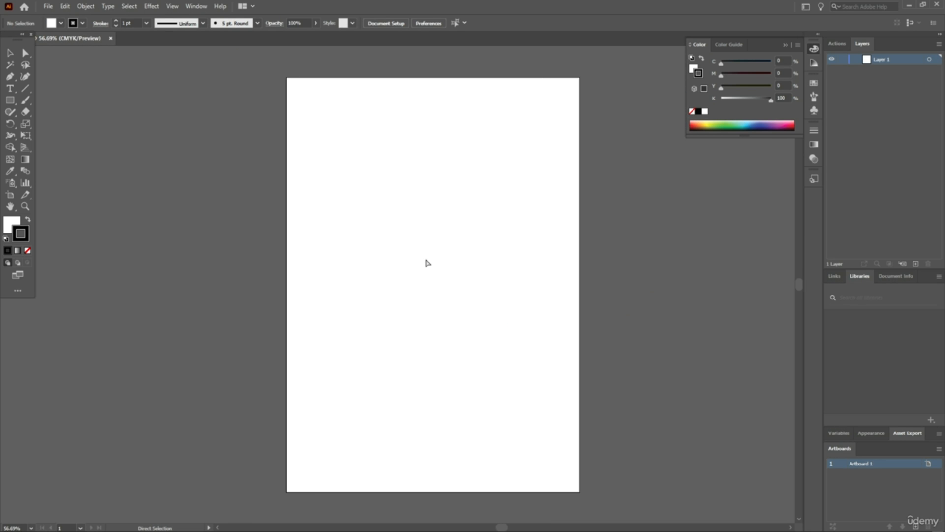
{"action": "scroll", "coordinate": [427, 263], "scroll_direction": "right", "scroll_amount": 1}
{"action": "key", "text": "v"}
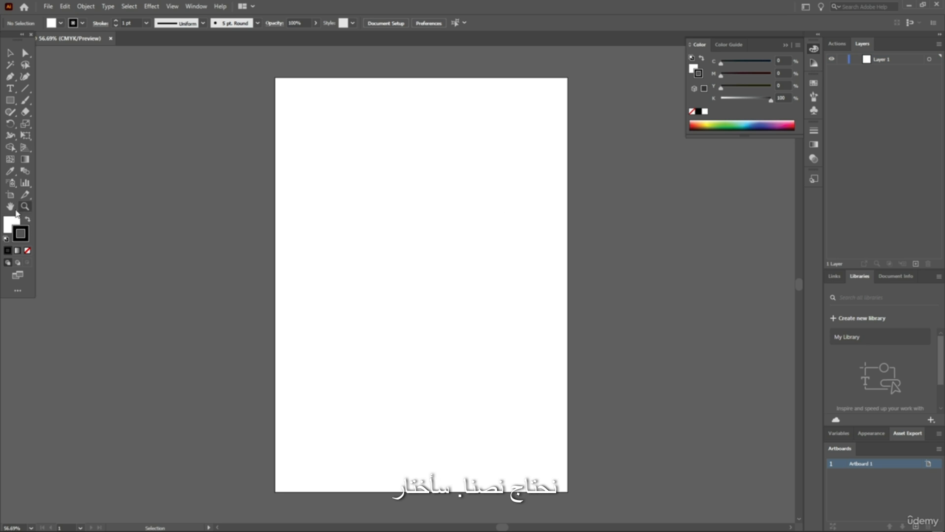
Clear the fill colour and add the point text BROOKLYN in the upper part of the artboard
{"action": "left_click", "coordinate": [13, 226]}
{"action": "left_click", "coordinate": [27, 251]}
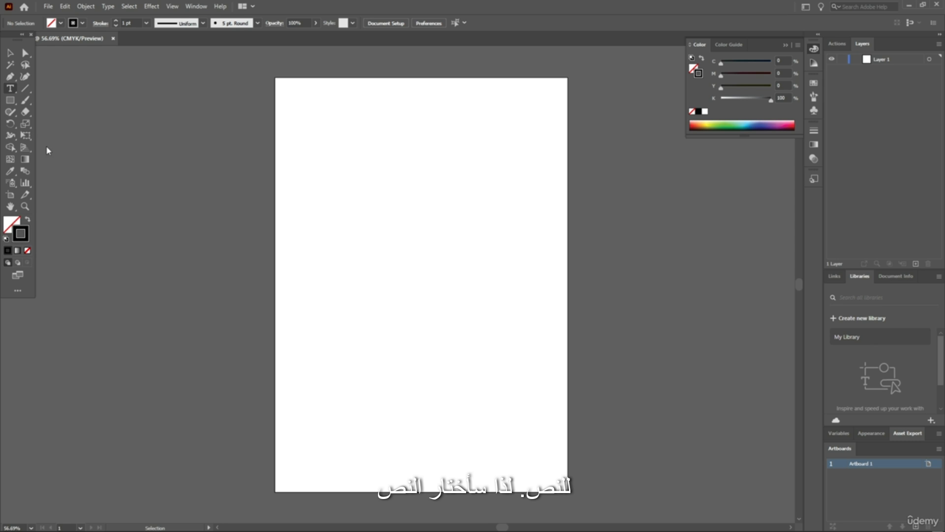
{"action": "left_click", "coordinate": [343, 209]}
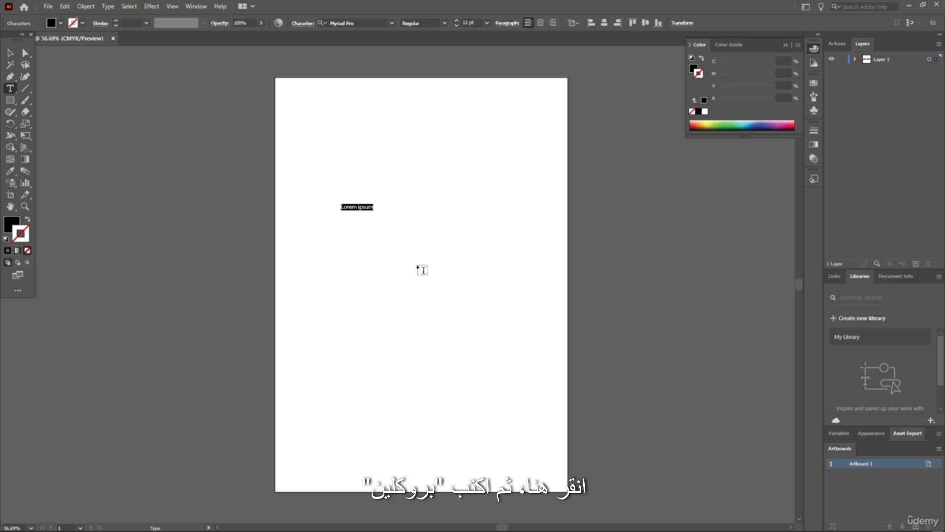
{"action": "type", "text": "B"}
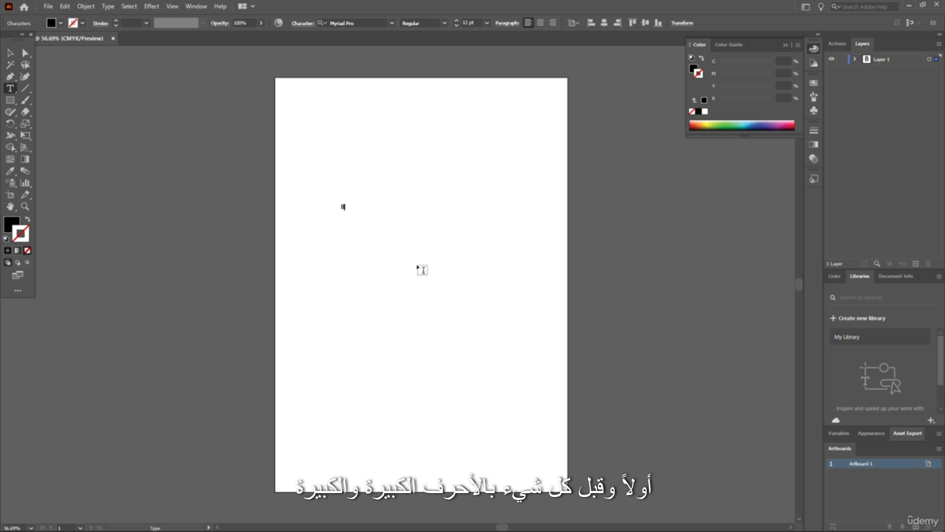
{"action": "type", "text": "ROOK"}
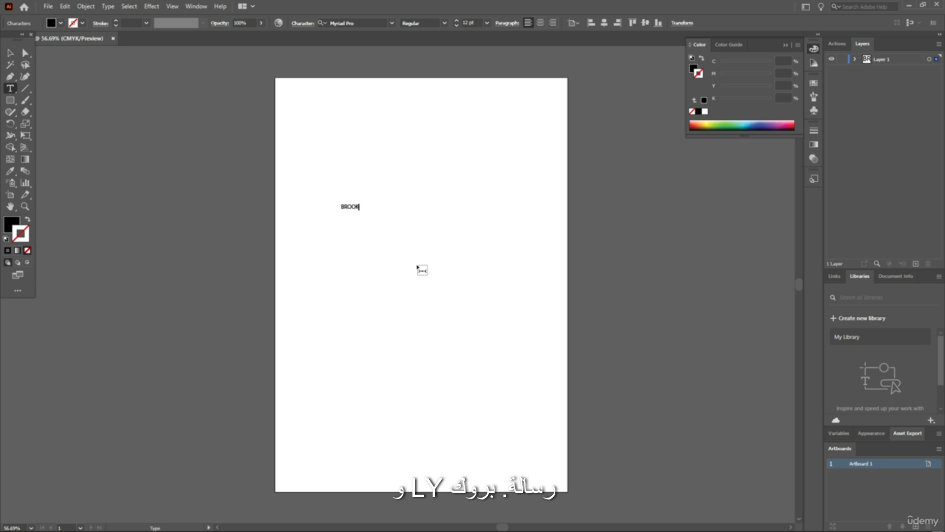
{"action": "type", "text": "LYN"}
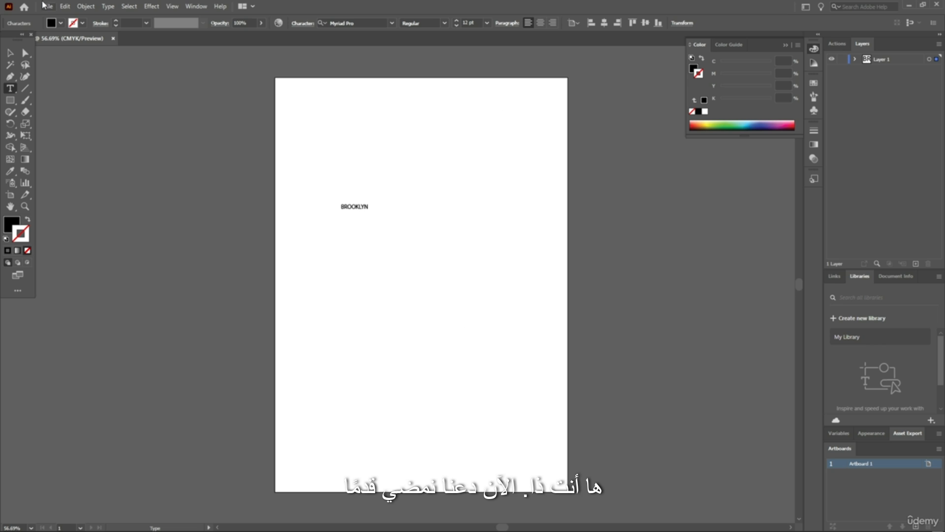
Enlarge the BROOKLYN text to about 76 pt and centre it horizontally on the artboard
{"action": "left_click", "coordinate": [10, 52]}
{"action": "left_click_drag", "start_coordinate": [363, 208], "coordinate": [565, 269]}
{"action": "left_click_drag", "start_coordinate": [499, 254], "coordinate": [447, 230]}
{"action": "left_click", "coordinate": [625, 23]}
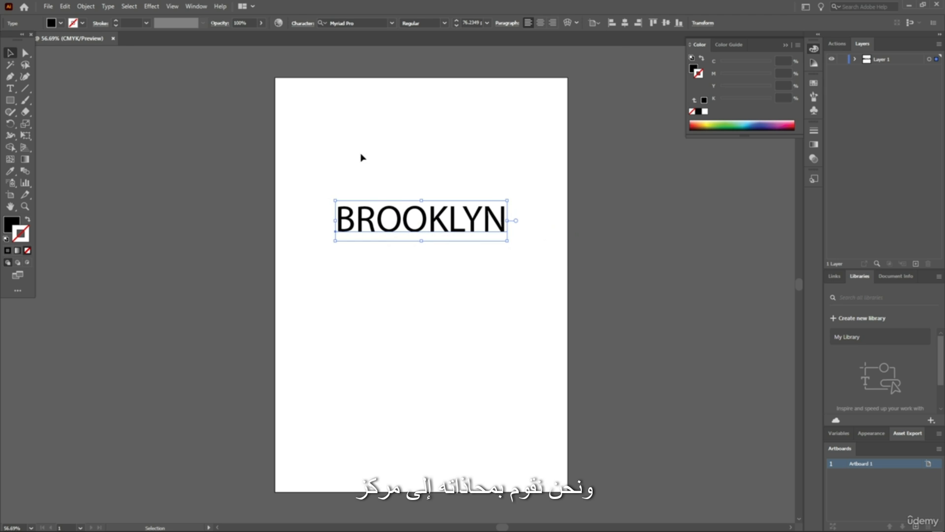
{"action": "left_click", "coordinate": [500, 160]}
{"action": "left_click", "coordinate": [427, 225]}
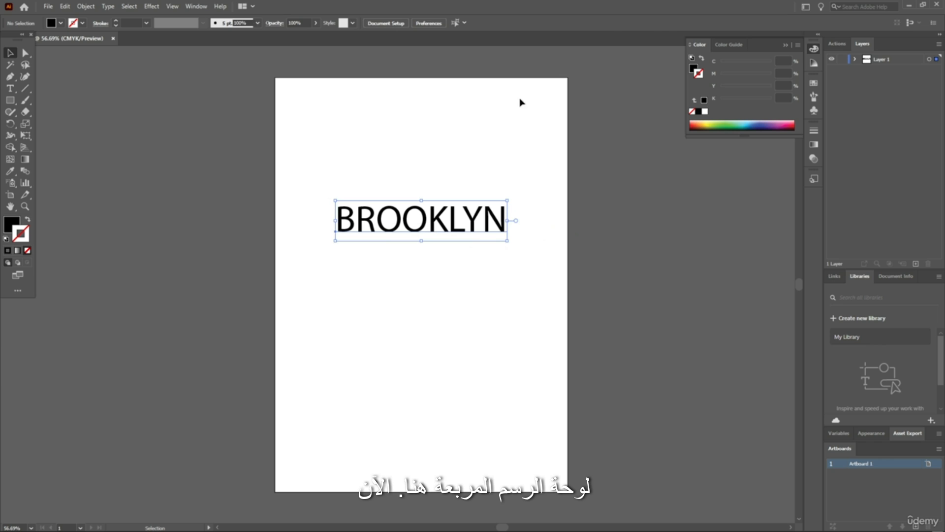
Change the BROOKLYN text's font to Onyx and centre it horizontally on the artboard again
{"action": "left_click", "coordinate": [392, 25]}
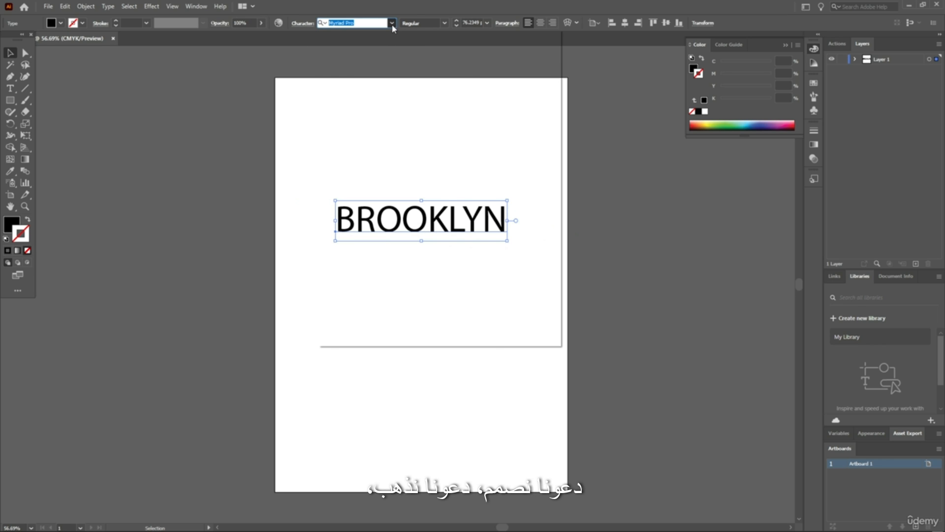
{"action": "left_click", "coordinate": [389, 177]}
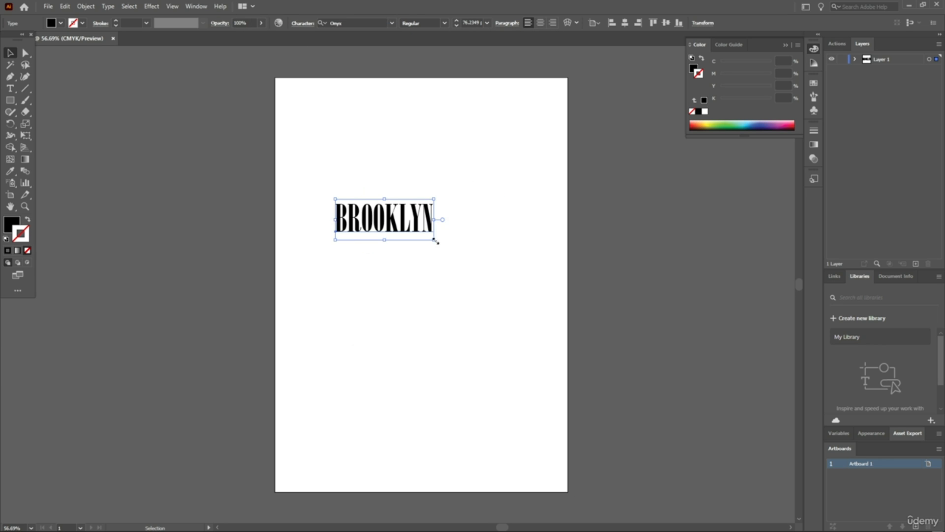
{"action": "left_click", "coordinate": [449, 197]}
{"action": "scroll", "coordinate": [411, 236], "scroll_direction": "up", "scroll_amount": 4}
{"action": "scroll", "coordinate": [421, 215], "scroll_direction": "down", "scroll_amount": 3}
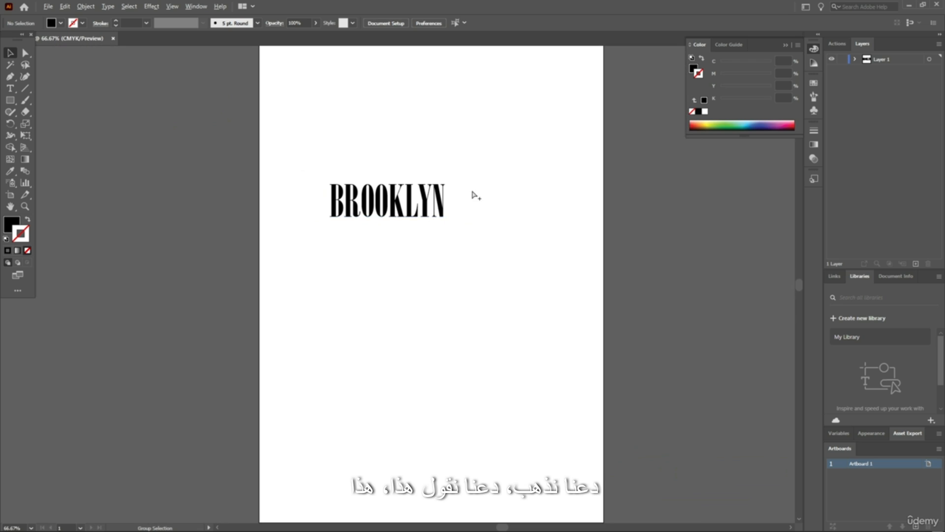
{"action": "left_click_drag", "start_coordinate": [469, 160], "coordinate": [326, 261]}
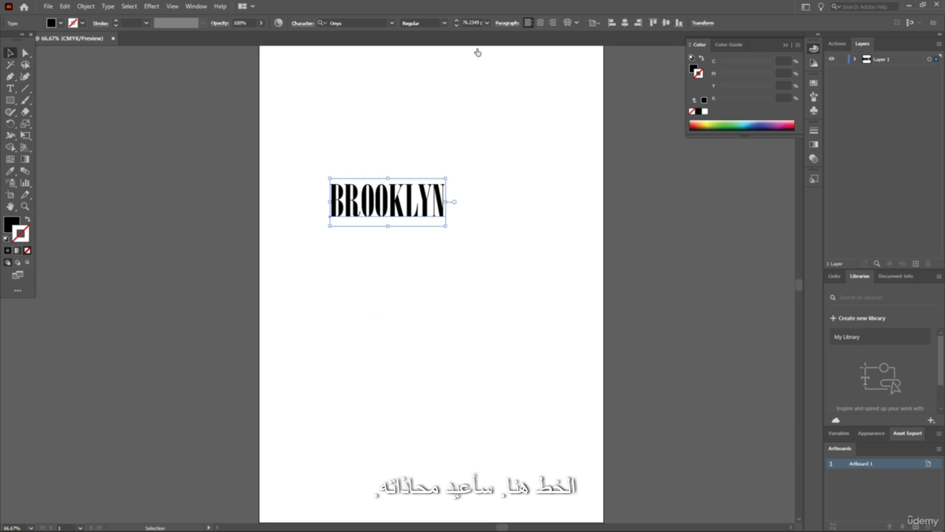
{"action": "left_click", "coordinate": [625, 23]}
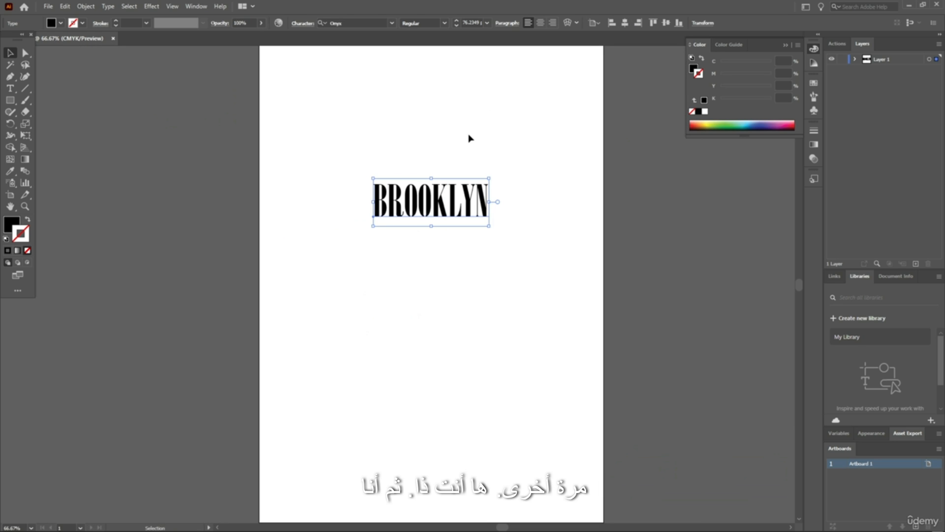
Scale the BROOKLYN text up to about 178 pt, nearly the artboard's width, and centre it horizontally
{"action": "left_click", "coordinate": [432, 172]}
{"action": "scroll", "coordinate": [432, 171], "scroll_direction": "up", "scroll_amount": 2}
{"action": "scroll", "coordinate": [434, 171], "scroll_direction": "down", "scroll_amount": 3}
{"action": "left_click", "coordinate": [449, 186]}
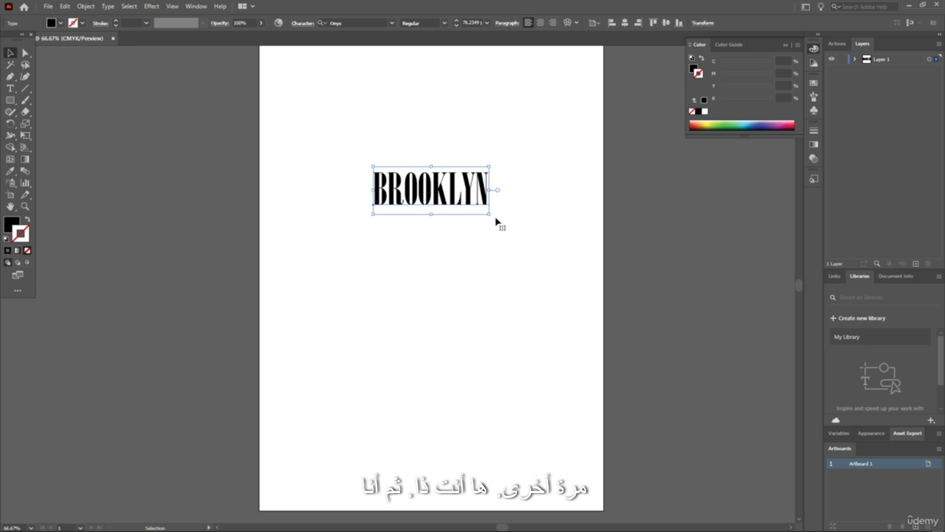
{"action": "left_click_drag", "start_coordinate": [489, 213], "coordinate": [430, 160]}
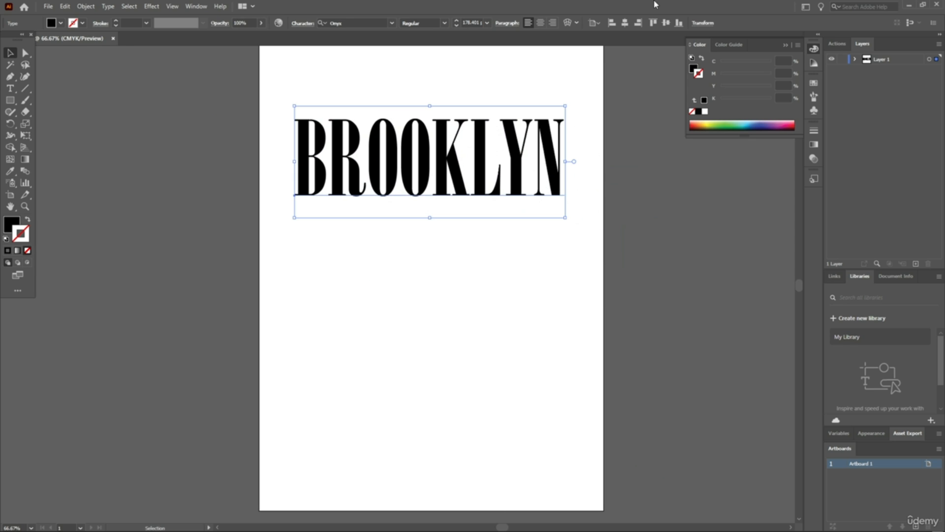
{"action": "left_click", "coordinate": [624, 23]}
{"action": "scroll", "coordinate": [497, 180], "scroll_direction": "up", "scroll_amount": 2}
{"action": "left_click", "coordinate": [659, 215]}
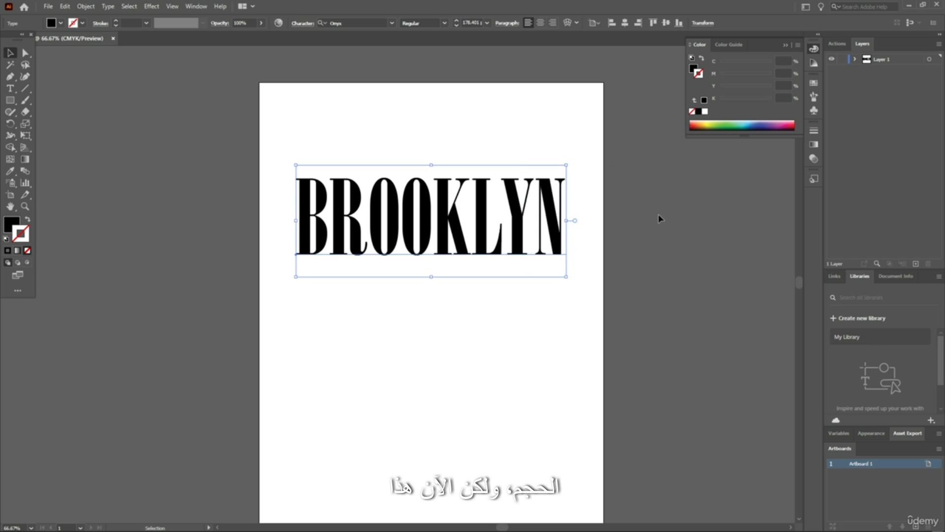
{"action": "left_click_drag", "start_coordinate": [571, 134], "coordinate": [263, 306]}
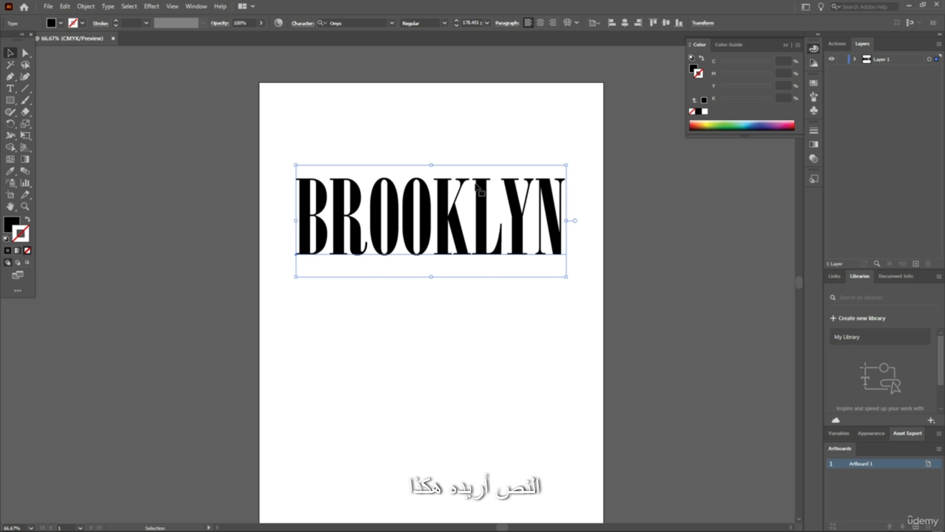
{"action": "scroll", "coordinate": [492, 87], "scroll_direction": "down", "scroll_amount": 1}
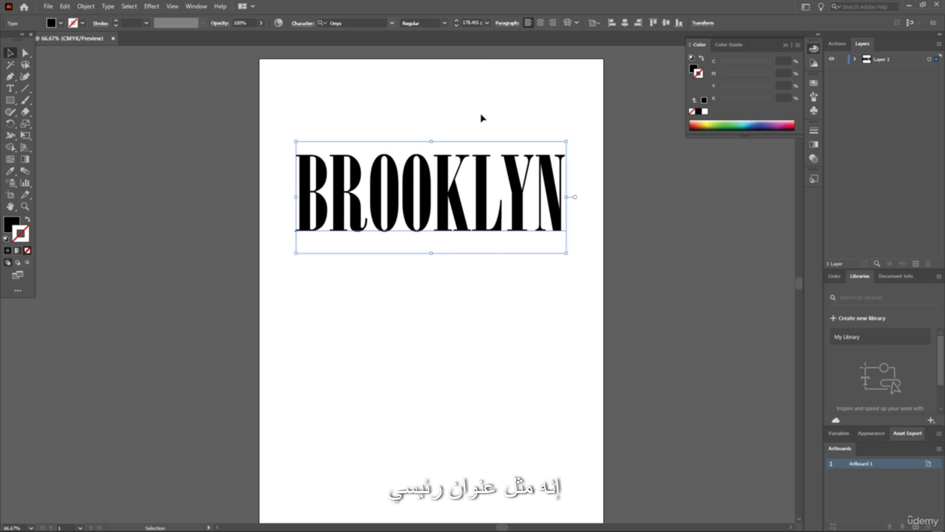
{"action": "left_click_drag", "start_coordinate": [574, 105], "coordinate": [256, 297]}
{"action": "left_click", "coordinate": [403, 323]}
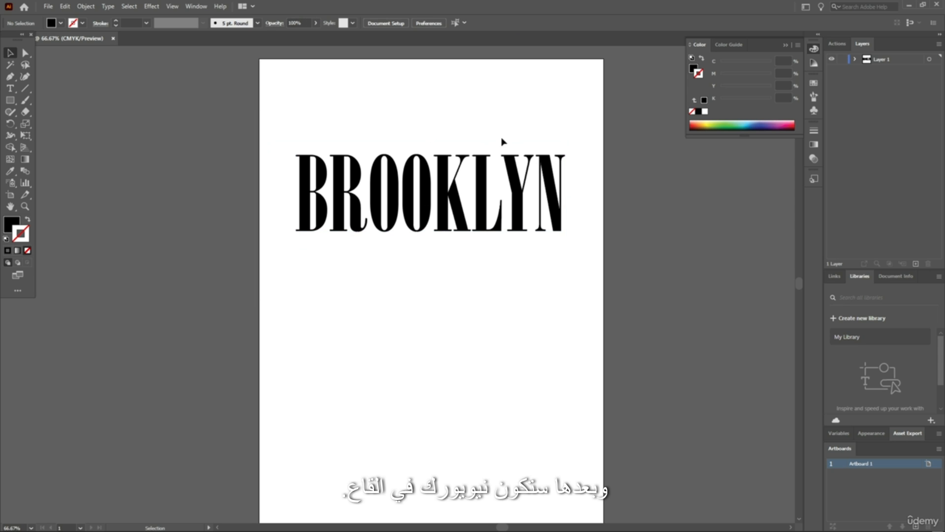
{"action": "left_click", "coordinate": [524, 205]}
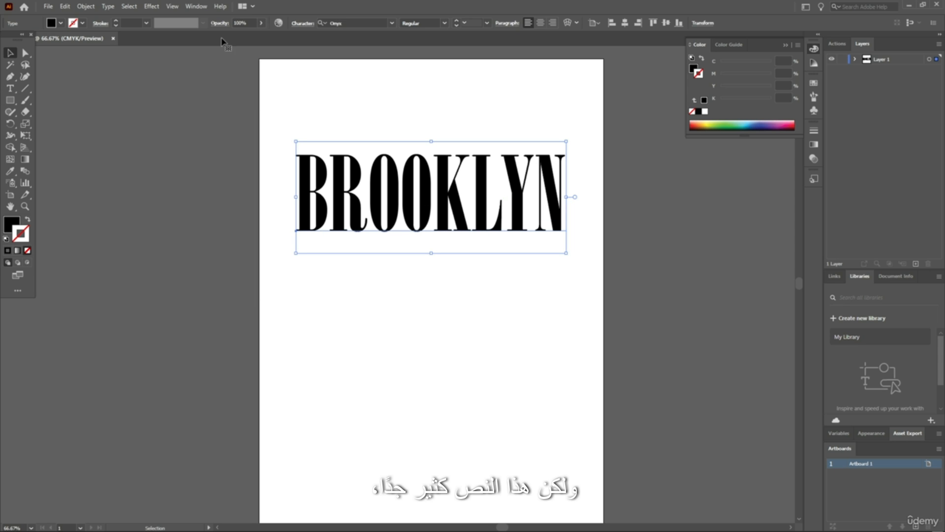
{"action": "left_click", "coordinate": [392, 22]}
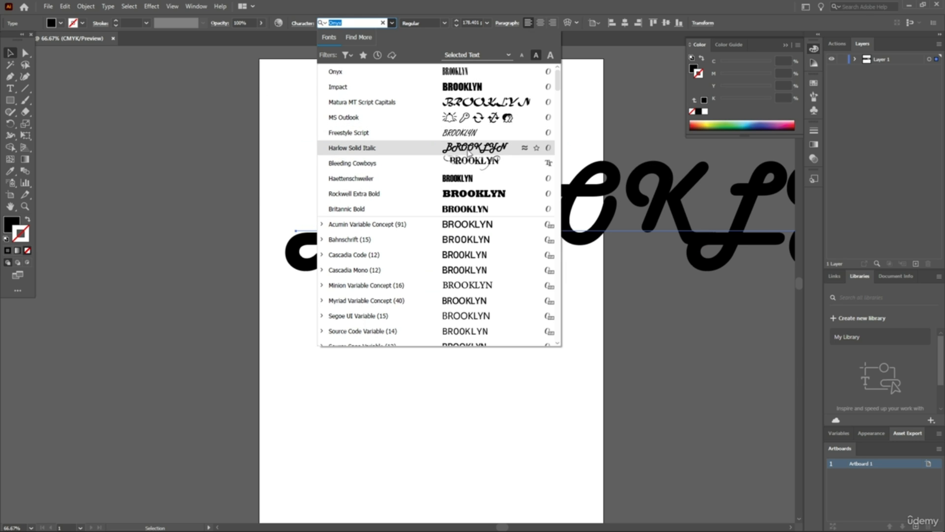
{"action": "left_click", "coordinate": [534, 423]}
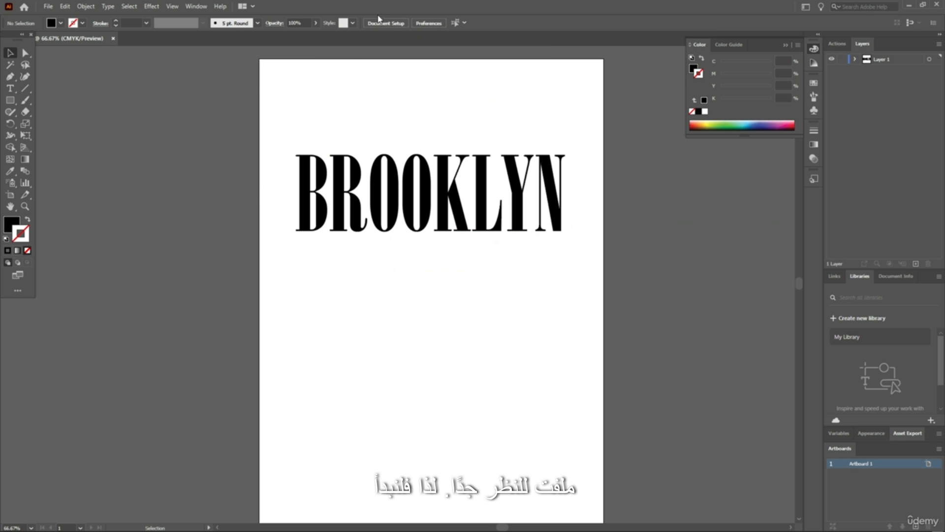
Change the font of the BROOKLYN text to Impact
{"action": "left_click", "coordinate": [502, 187]}
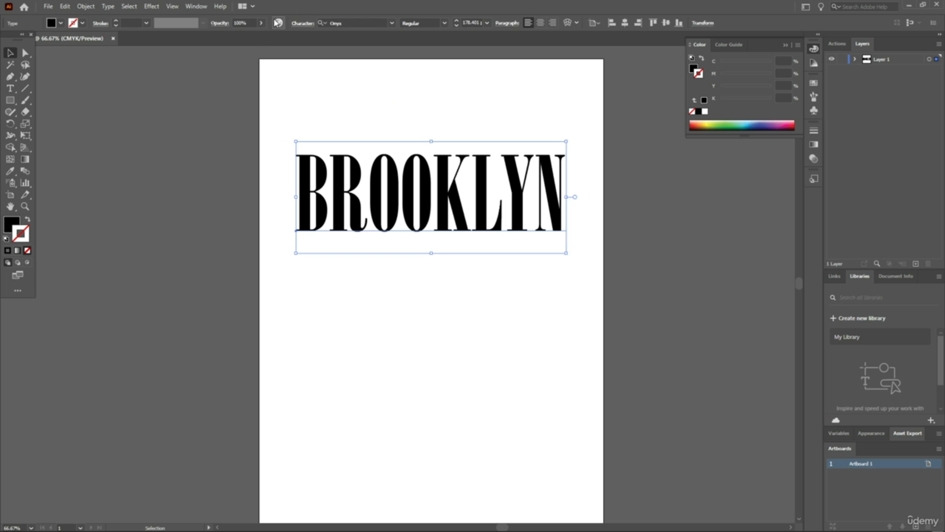
{"action": "left_click", "coordinate": [392, 23]}
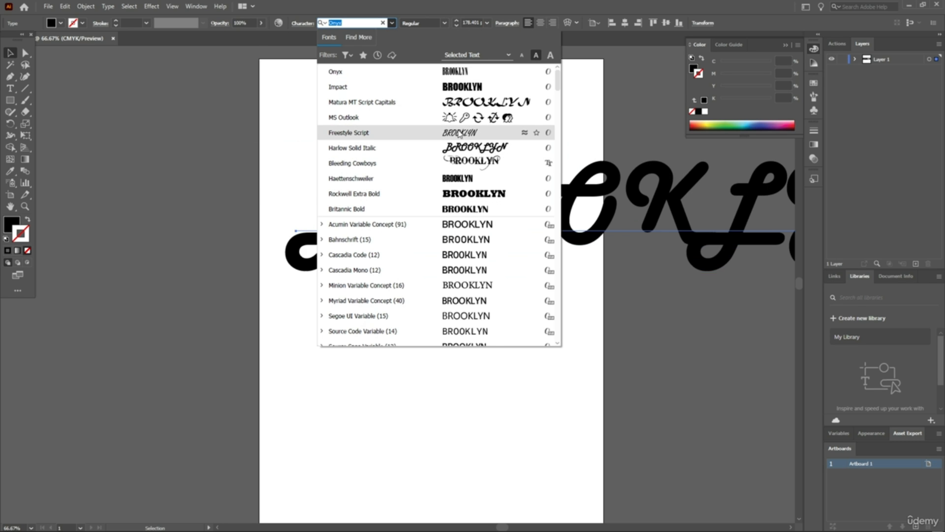
{"action": "scroll", "coordinate": [458, 124], "scroll_direction": "down", "scroll_amount": 3}
{"action": "scroll", "coordinate": [439, 154], "scroll_direction": "up", "scroll_amount": 3}
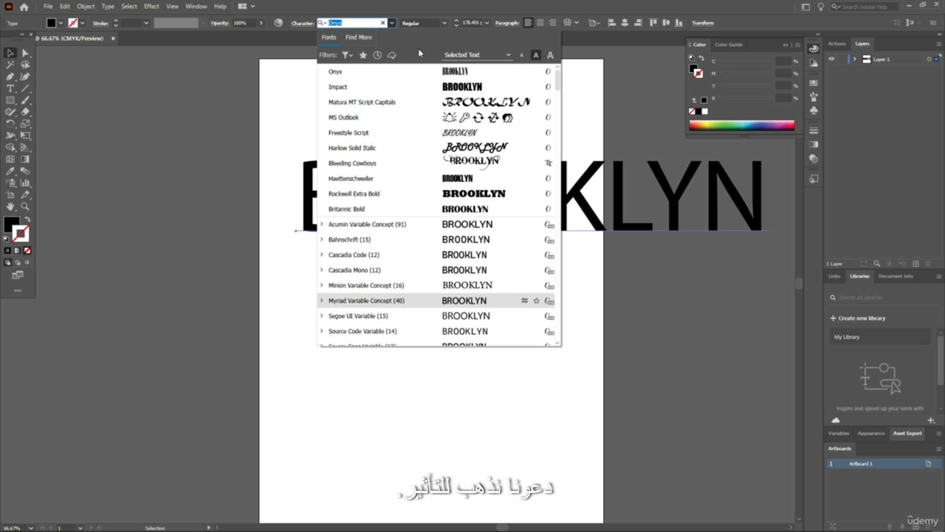
{"action": "type", "text": "imp"}
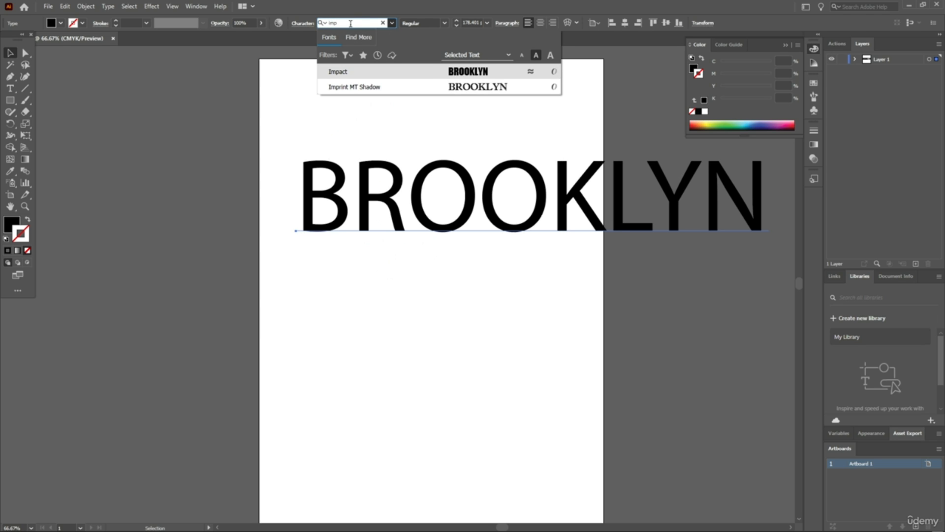
{"action": "key", "text": "Return"}
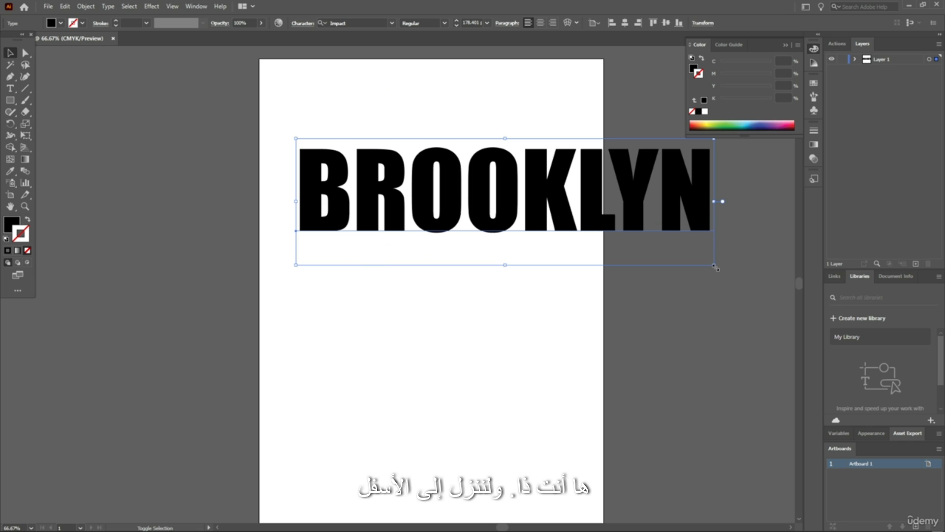
Scale the BROOKLYN text down to about 61 pt and centre it horizontally in the upper part of the artboard
{"action": "left_click_drag", "start_coordinate": [715, 267], "coordinate": [519, 186]}
{"action": "left_click_drag", "start_coordinate": [356, 163], "coordinate": [403, 217]}
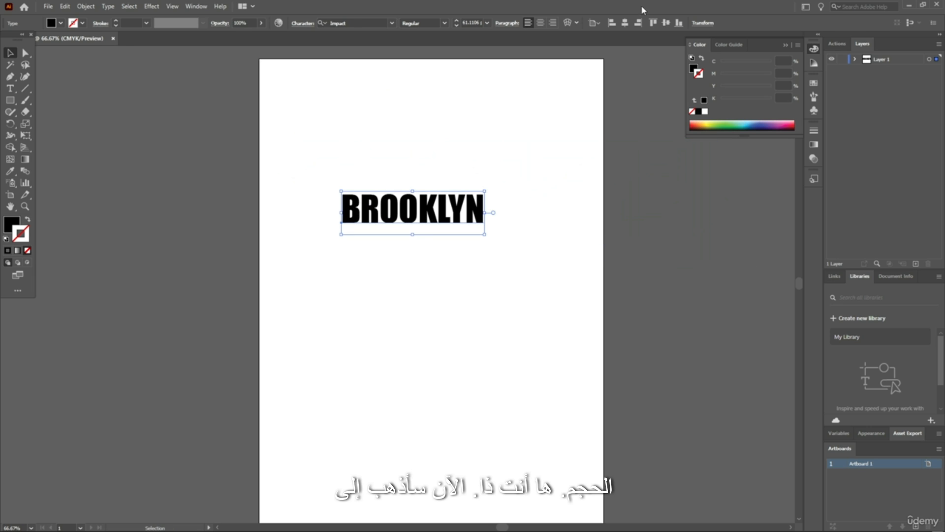
{"action": "left_click", "coordinate": [625, 23]}
{"action": "left_click", "coordinate": [413, 317]}
{"action": "left_click", "coordinate": [436, 214]}
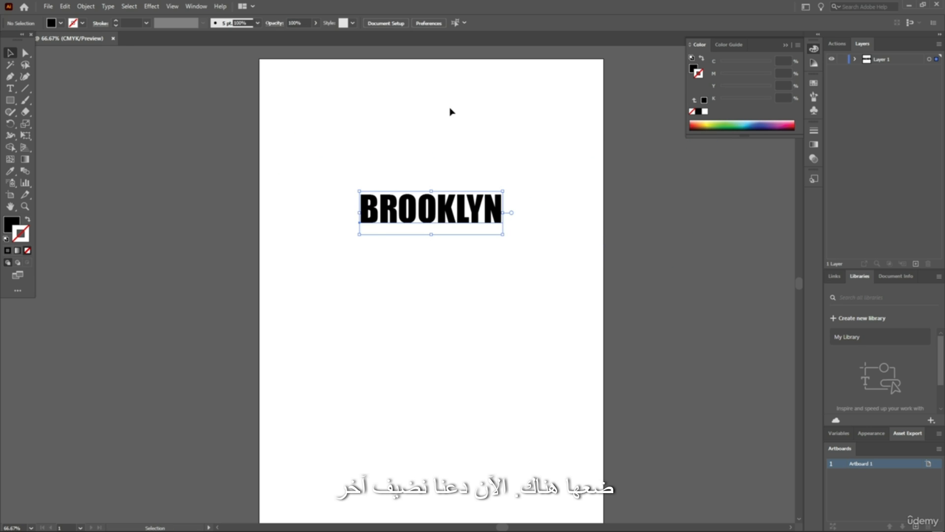
Add the text NEW YORK in Impact beneath BROOKLYN and scale it up to about 56 pt
{"action": "left_click", "coordinate": [414, 156]}
{"action": "key", "text": "t"}
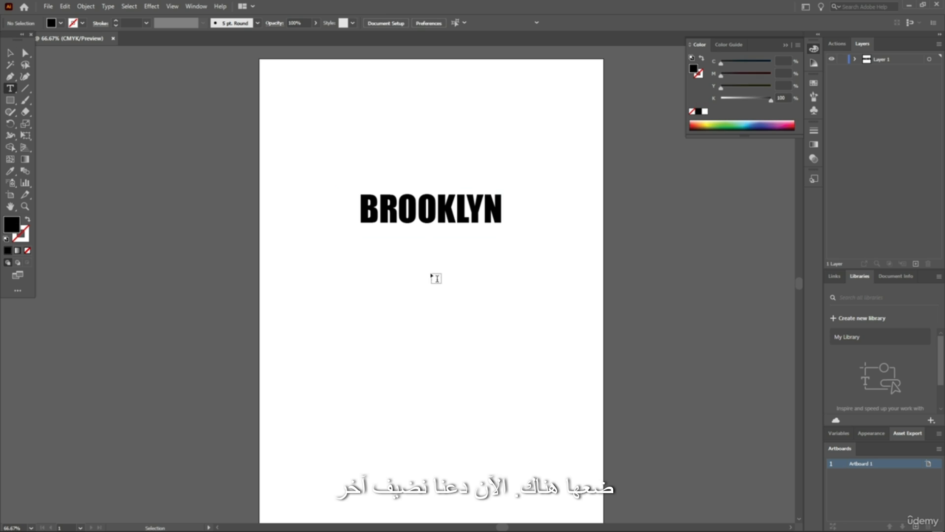
{"action": "left_click", "coordinate": [407, 284]}
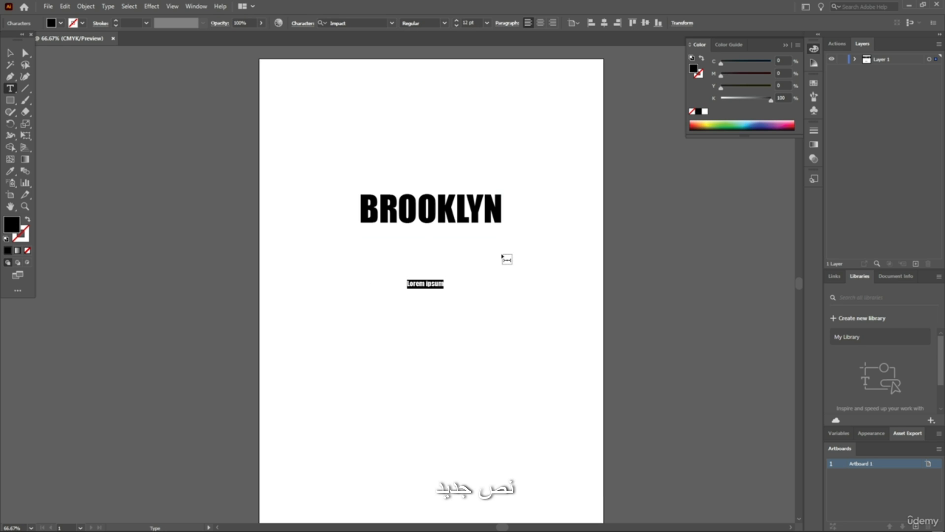
{"action": "key", "text": "BackSpace"}
{"action": "type", "text": "NEW YOR"}
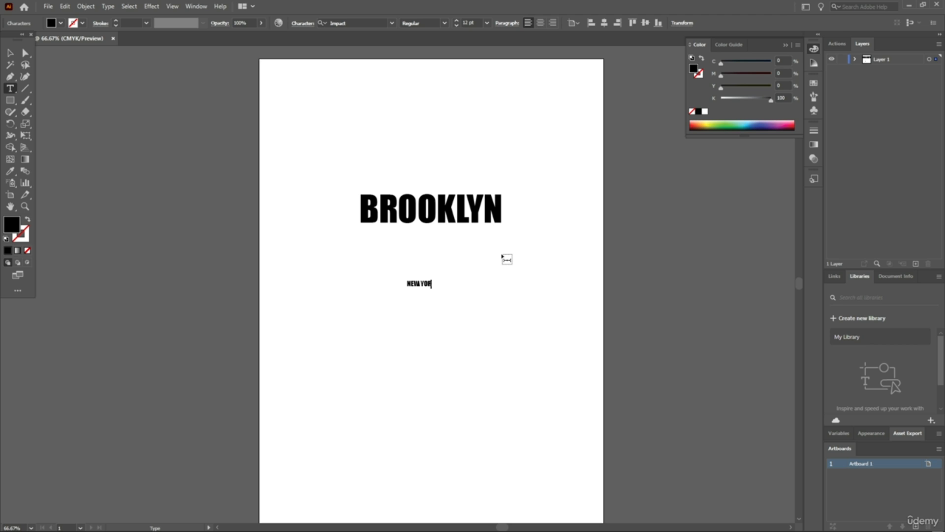
{"action": "type", "text": "K"}
{"action": "key", "text": "Escape"}
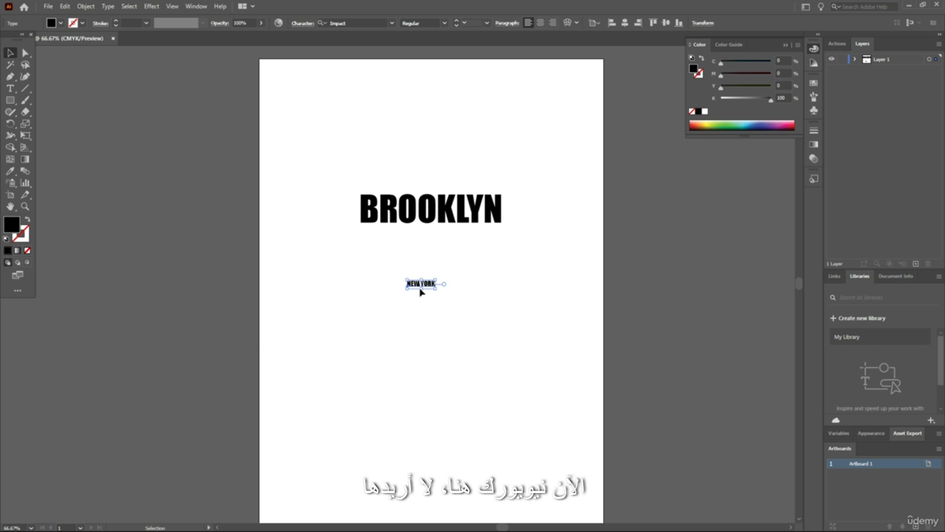
{"action": "left_click_drag", "start_coordinate": [448, 302], "coordinate": [547, 340]}
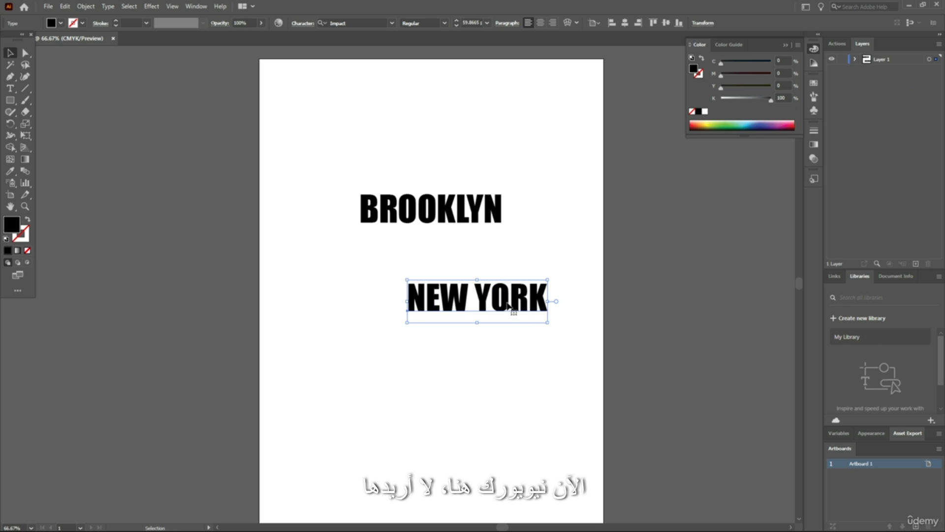
Replace the NEW YORK text with NYC
{"action": "double_click", "coordinate": [517, 300]}
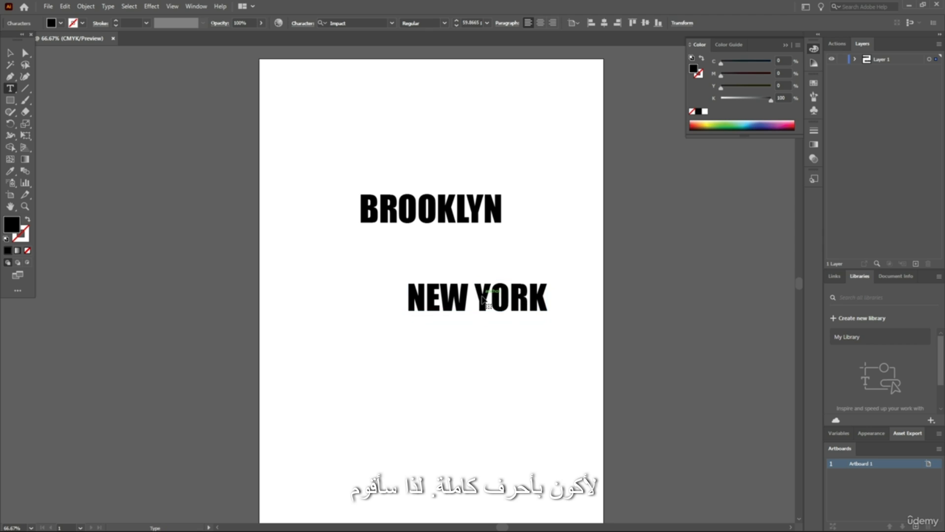
{"action": "double_click", "coordinate": [526, 297]}
{"action": "key", "text": "ctrl+a"}
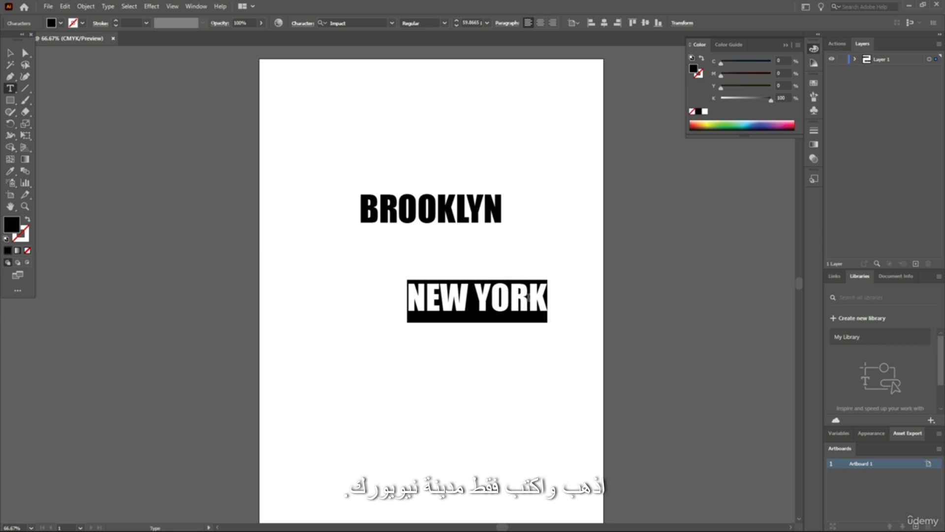
{"action": "type", "text": "NYC"}
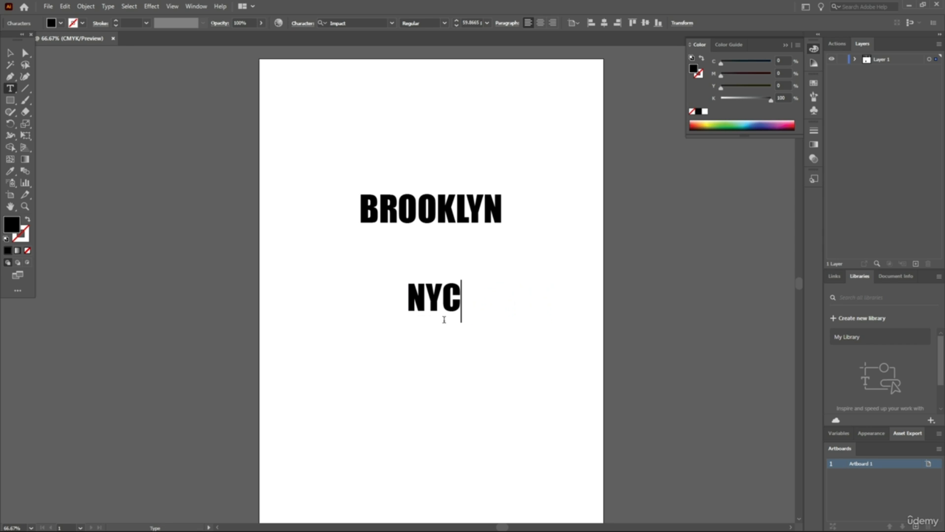
Scale the NYC text up to about 140 pt and place it directly beneath BROOKLYN
{"action": "left_click", "coordinate": [9, 52]}
{"action": "left_click_drag", "start_coordinate": [436, 308], "coordinate": [496, 295]}
{"action": "left_click_drag", "start_coordinate": [473, 254], "coordinate": [460, 271]}
{"action": "scroll", "coordinate": [544, 281], "scroll_direction": "up", "scroll_amount": 3}
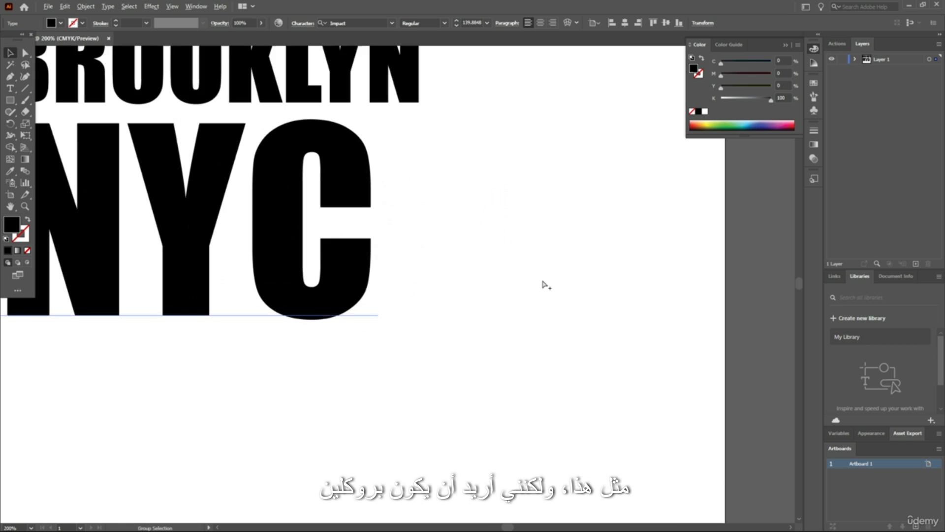
Scale the BROOKLYN text up to about 113 pt and the NYC text beneath it to about 218 pt
{"action": "scroll", "coordinate": [475, 255], "scroll_direction": "down", "scroll_amount": 3}
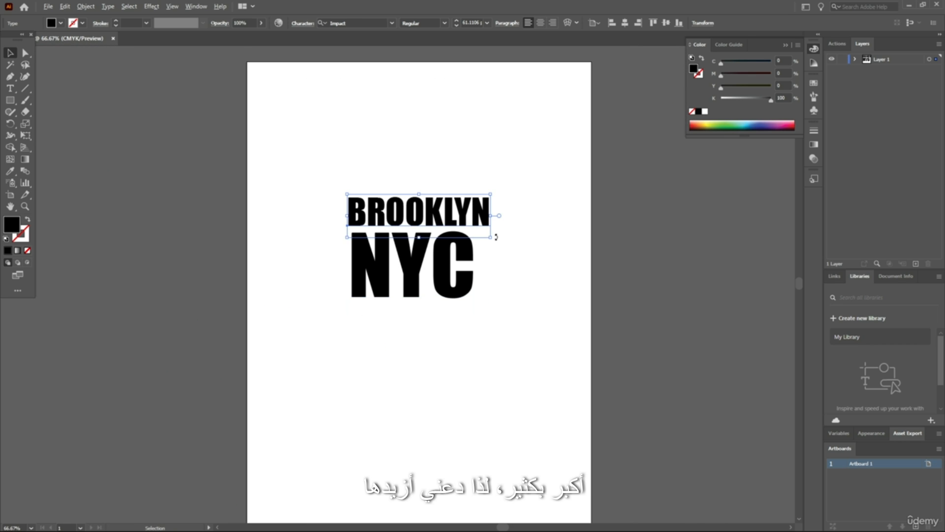
{"action": "left_click_drag", "start_coordinate": [497, 242], "coordinate": [553, 289]}
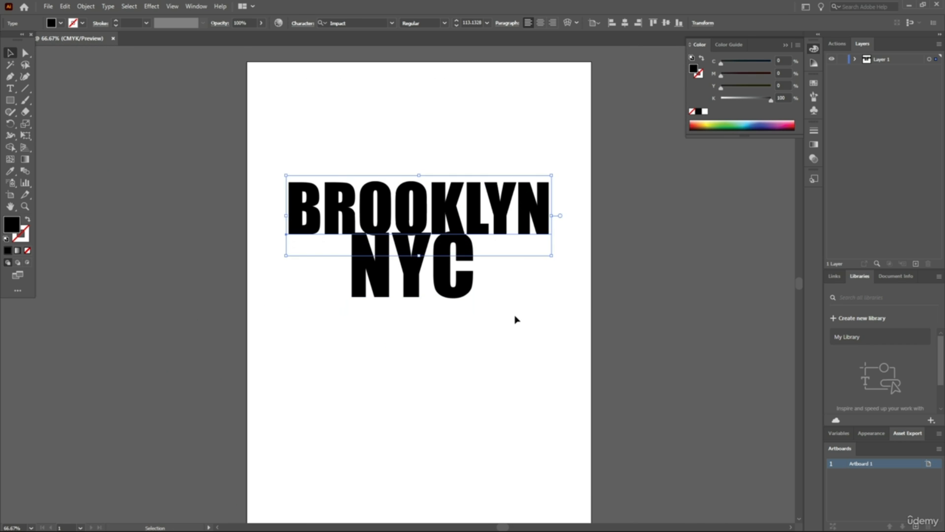
{"action": "left_click_drag", "start_coordinate": [444, 291], "coordinate": [511, 395]}
{"action": "left_click", "coordinate": [407, 169]}
Browse the fonts for the BROOKLYN text and change it to Onyx
{"action": "left_click", "coordinate": [404, 207]}
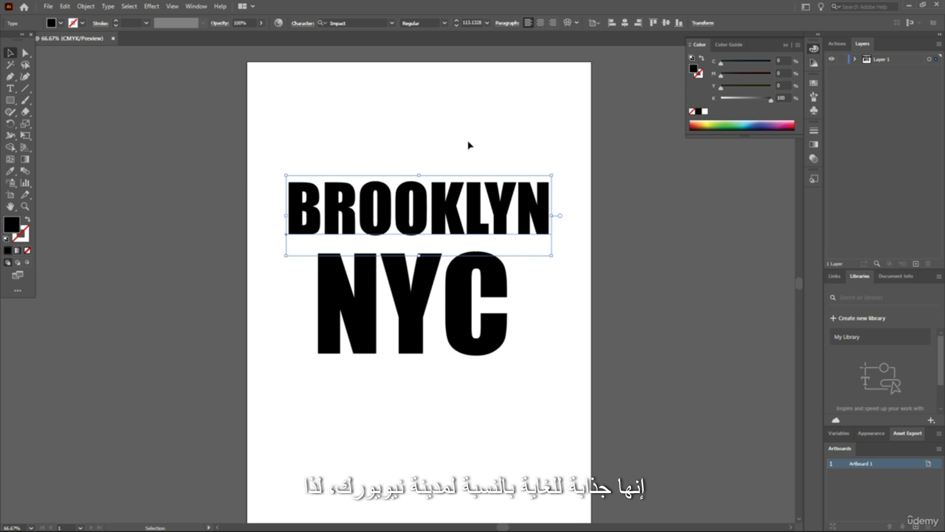
{"action": "scroll", "coordinate": [459, 181], "scroll_direction": "up", "scroll_amount": 1}
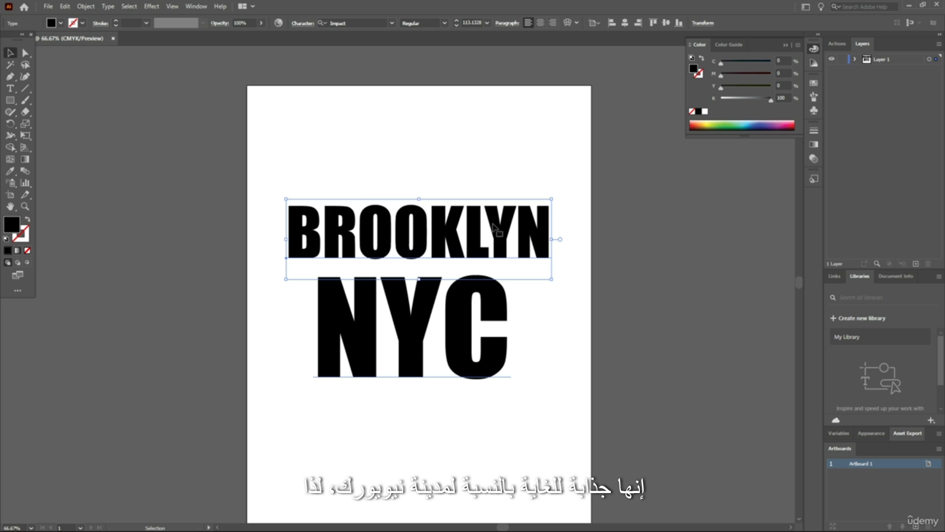
{"action": "left_click", "coordinate": [392, 23]}
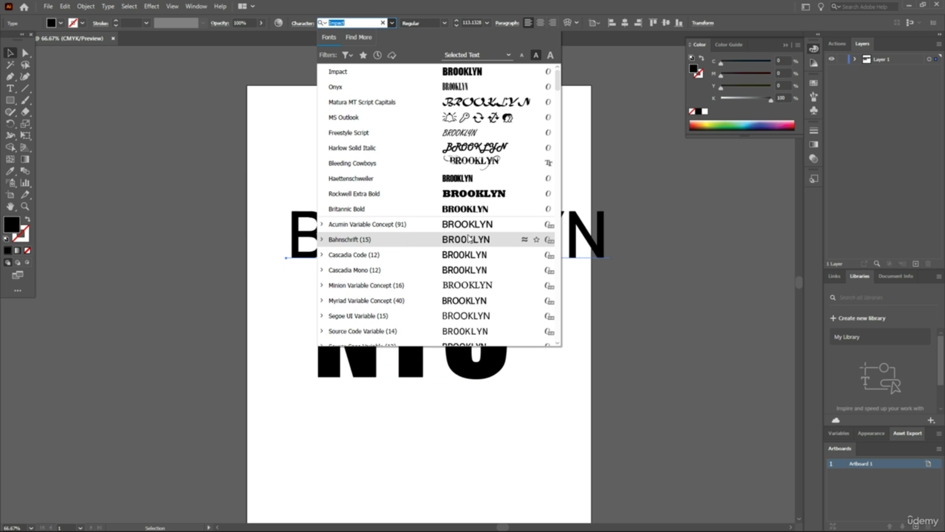
{"action": "scroll", "coordinate": [476, 272], "scroll_direction": "down", "scroll_amount": 5}
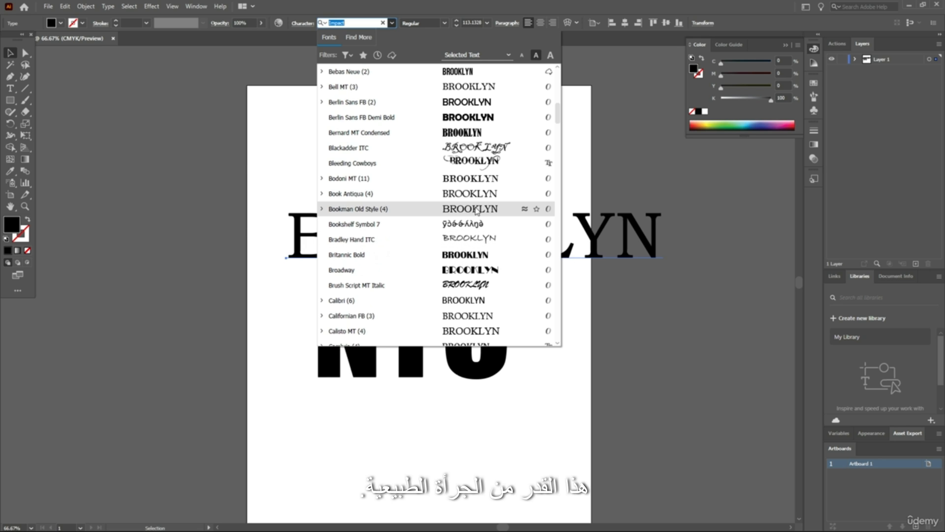
{"action": "scroll", "coordinate": [406, 133], "scroll_direction": "up", "scroll_amount": 8}
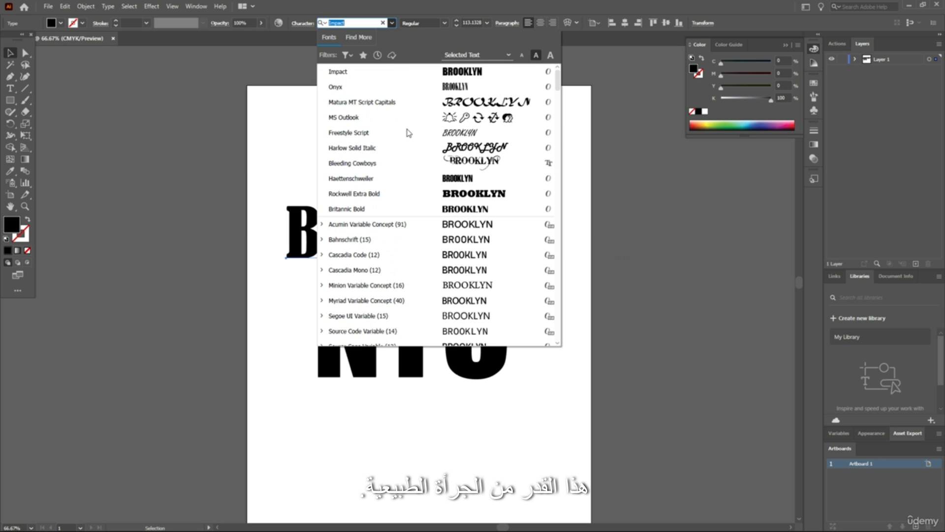
{"action": "left_click", "coordinate": [436, 88]}
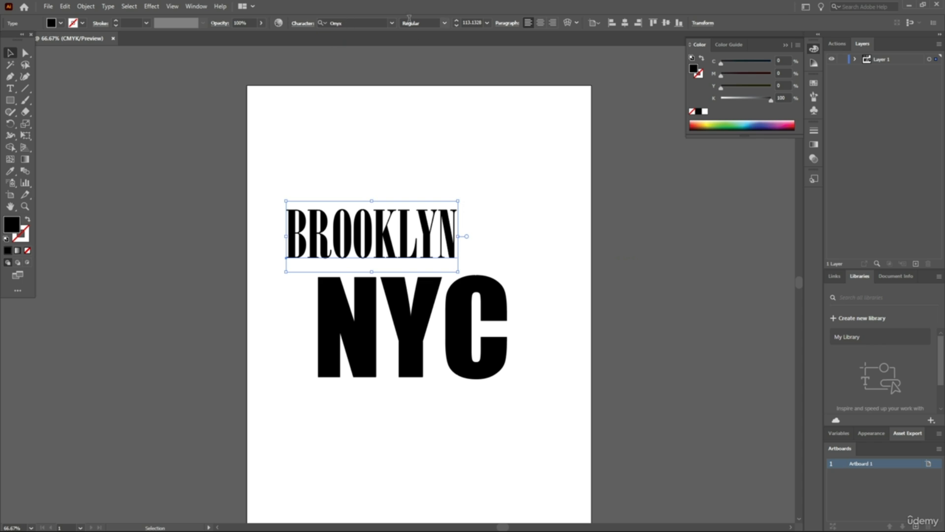
Change the font of the BROOKLYN text to Myriad Pro
{"action": "left_click", "coordinate": [392, 23]}
{"action": "scroll", "coordinate": [482, 229], "scroll_direction": "down", "scroll_amount": 10}
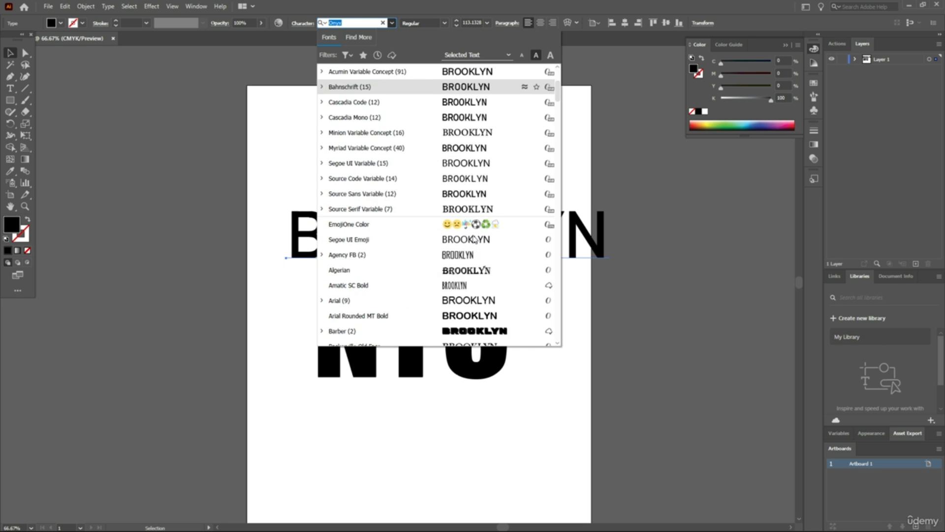
{"action": "scroll", "coordinate": [483, 229], "scroll_direction": "down", "scroll_amount": 9}
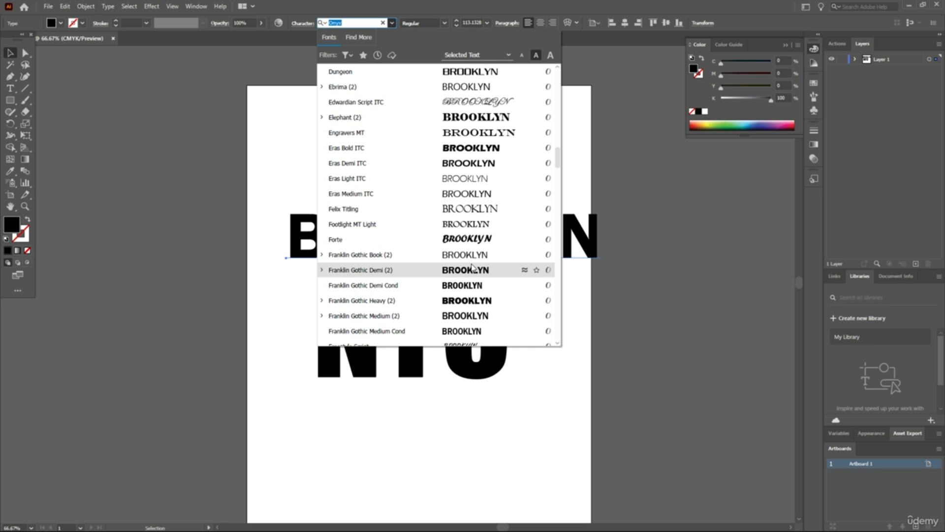
{"action": "scroll", "coordinate": [475, 270], "scroll_direction": "down", "scroll_amount": 9}
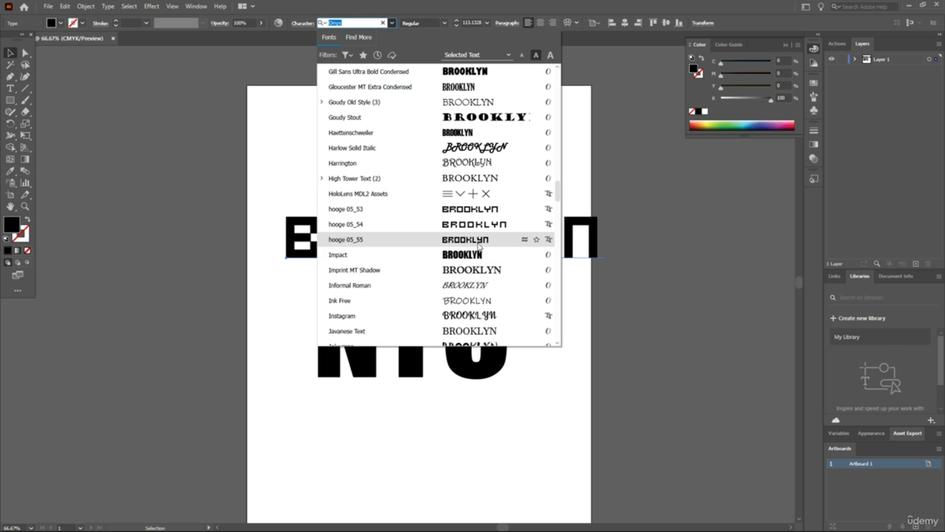
{"action": "scroll", "coordinate": [484, 298], "scroll_direction": "down", "scroll_amount": 10}
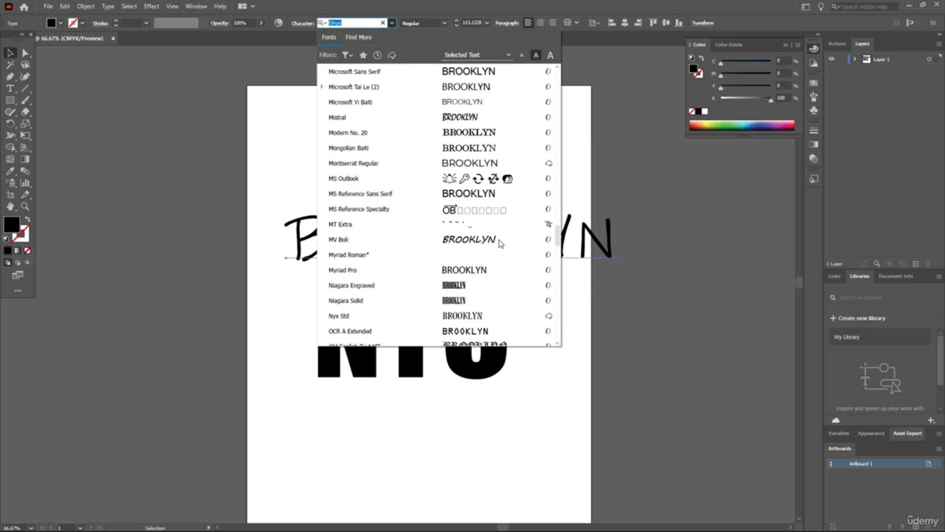
{"action": "left_click", "coordinate": [482, 269]}
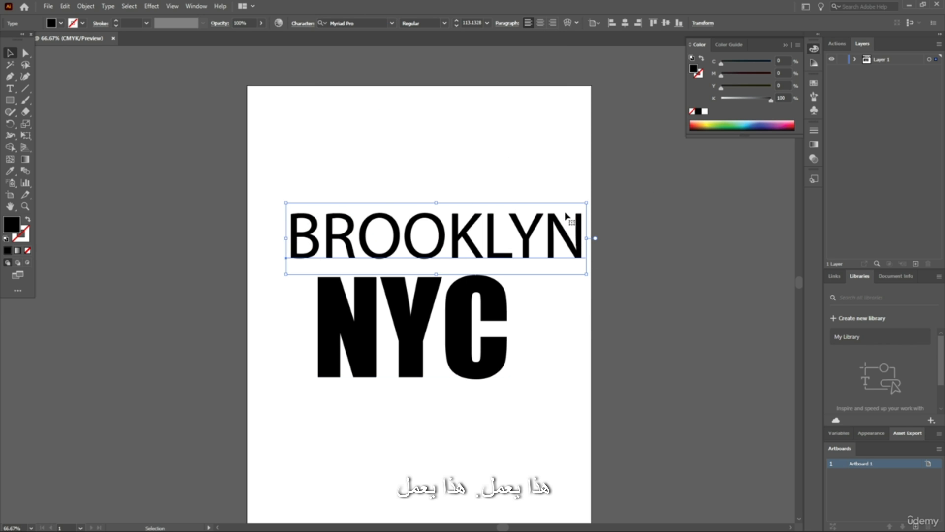
Centre the BROOKLYN text horizontally on the artboard
{"action": "left_click", "coordinate": [419, 184]}
{"action": "left_click", "coordinate": [463, 221]}
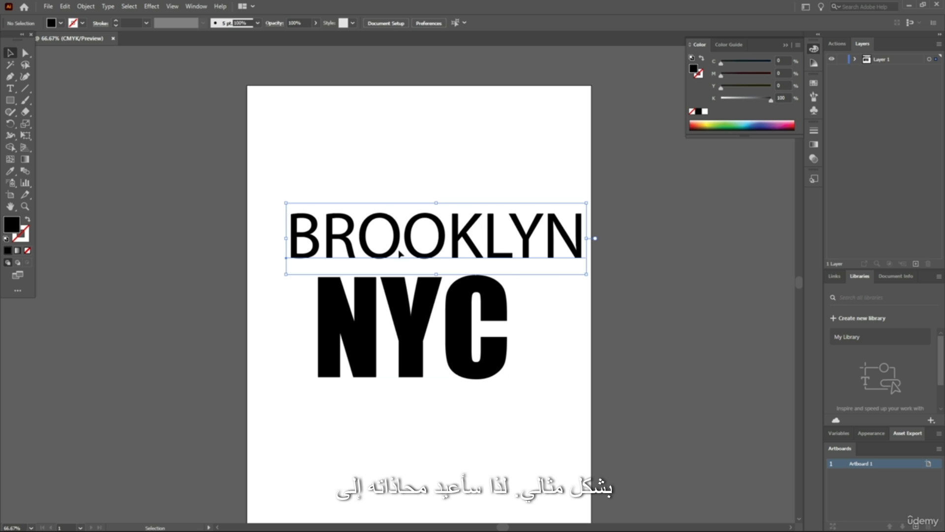
{"action": "left_click", "coordinate": [625, 24]}
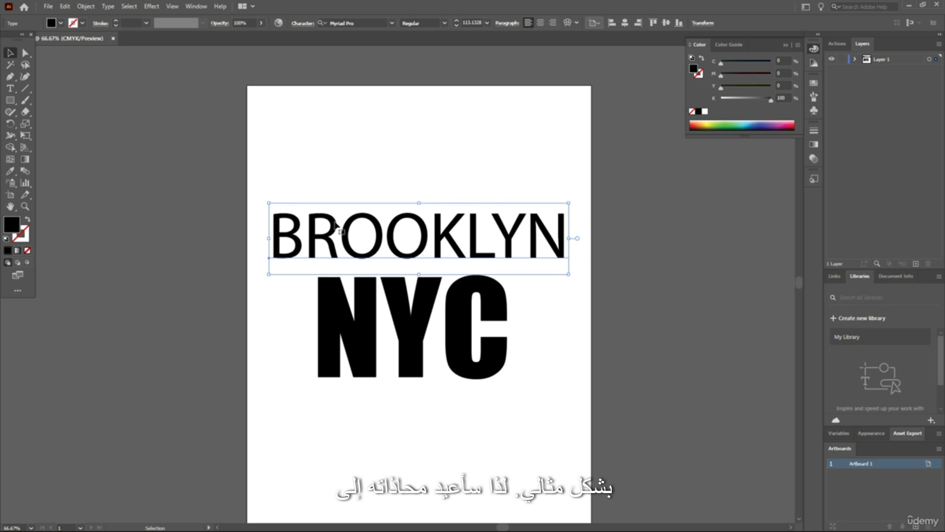
{"action": "left_click", "coordinate": [658, 212]}
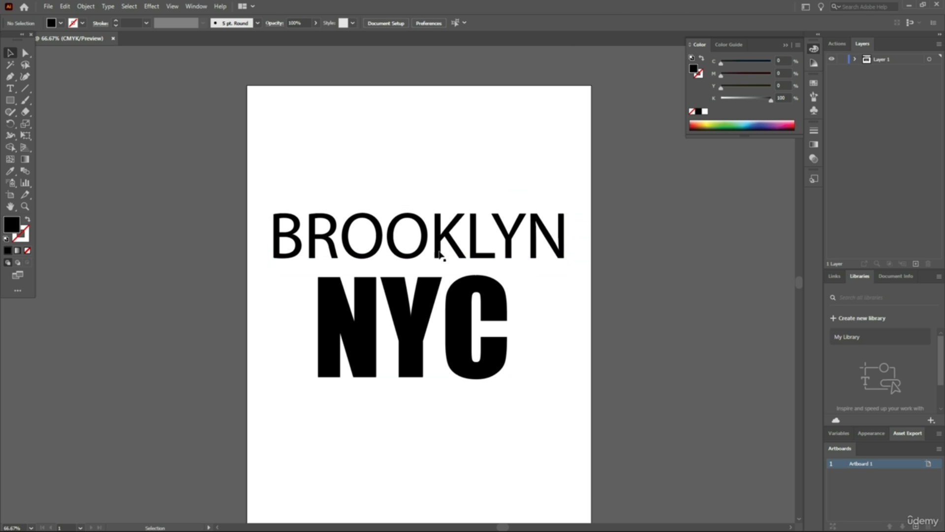
Scale the BROOKLYN text down to about 89 pt and shift it right of the artboard's centre
{"action": "scroll", "coordinate": [431, 209], "scroll_direction": "down", "scroll_amount": 1}
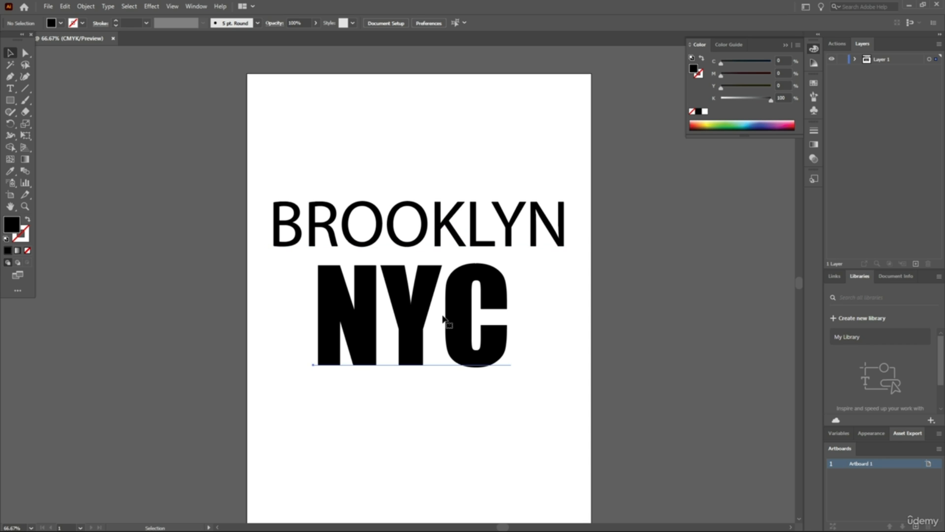
{"action": "left_click", "coordinate": [490, 320]}
{"action": "left_click", "coordinate": [456, 246]}
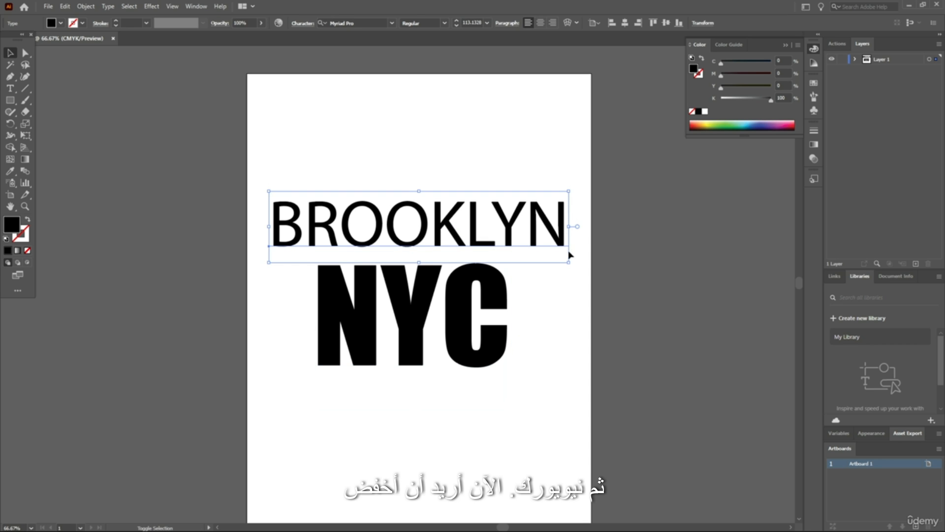
{"action": "left_click_drag", "start_coordinate": [570, 263], "coordinate": [537, 255]}
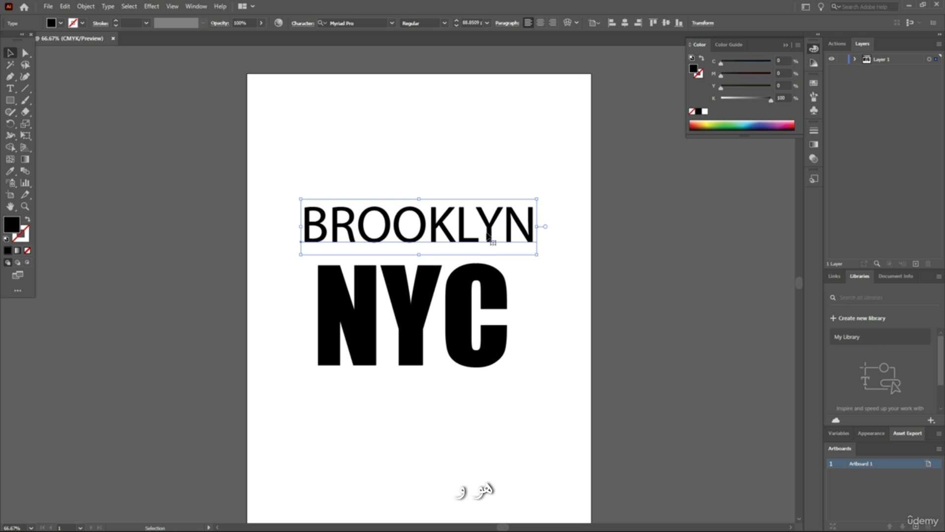
{"action": "left_click_drag", "start_coordinate": [487, 233], "coordinate": [523, 236]}
{"action": "left_click", "coordinate": [550, 161]}
Move the NYC text closer beneath BROOKLYN and centre it horizontally on the artboard
{"action": "scroll", "coordinate": [401, 268], "scroll_direction": "up", "scroll_amount": 2}
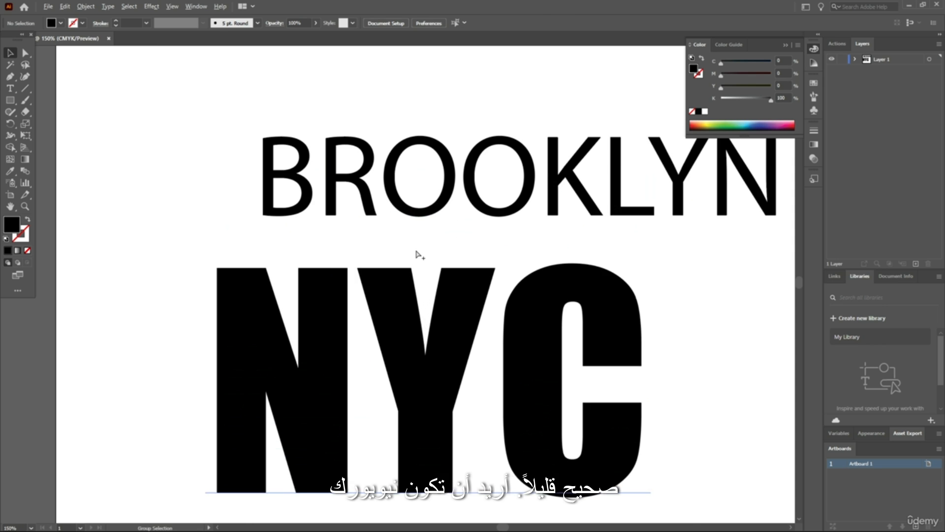
{"action": "scroll", "coordinate": [417, 252], "scroll_direction": "down", "scroll_amount": 1}
{"action": "left_click_drag", "start_coordinate": [442, 319], "coordinate": [444, 306]}
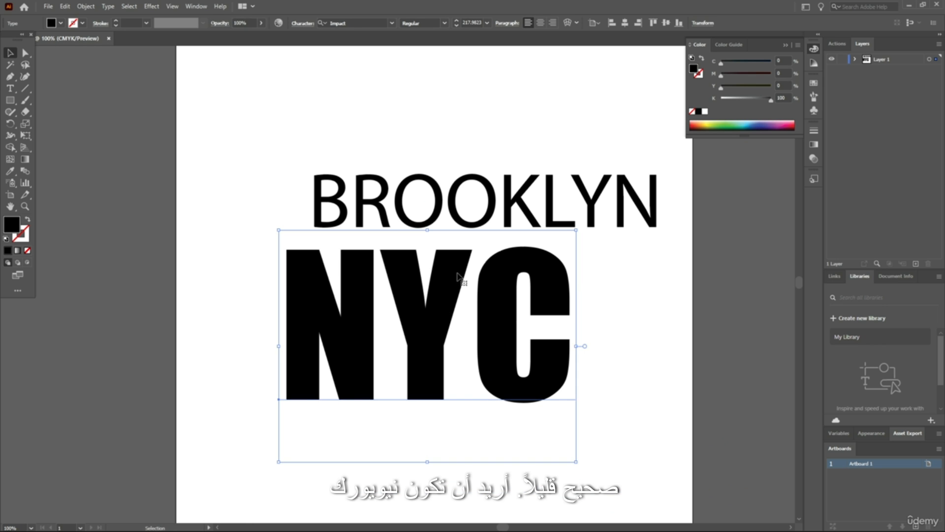
{"action": "left_click", "coordinate": [625, 23]}
{"action": "left_click", "coordinate": [500, 99]}
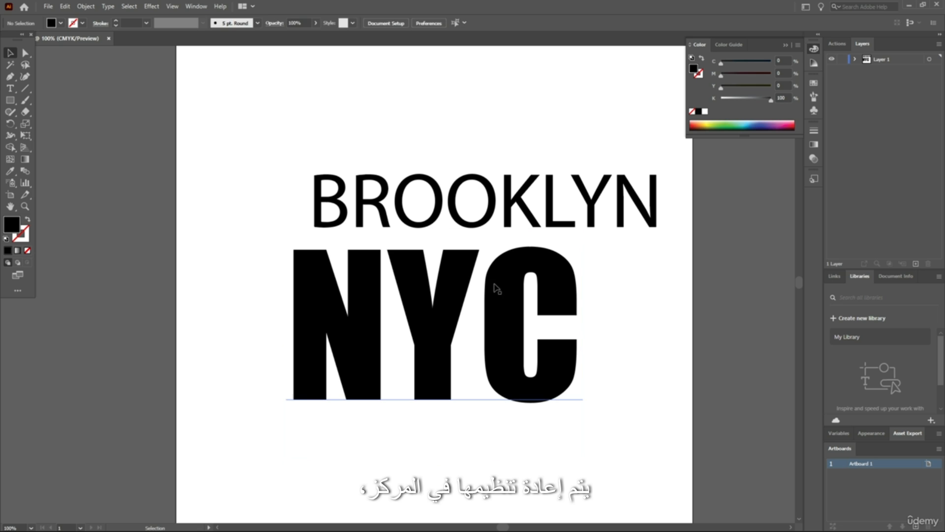
Scale the NYC text down to about 160 pt and move it up close beneath BROOKLYN
{"action": "left_click", "coordinate": [499, 289]}
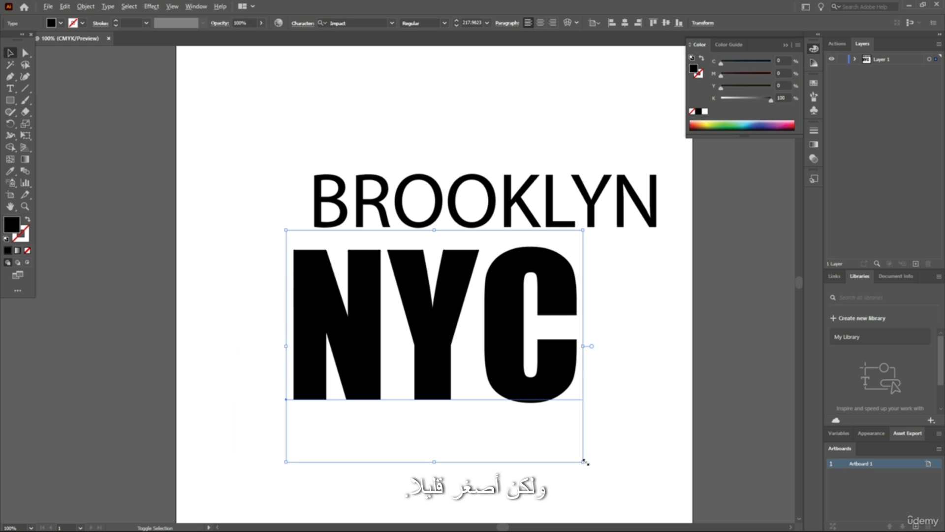
{"action": "left_click_drag", "start_coordinate": [582, 461], "coordinate": [545, 432]}
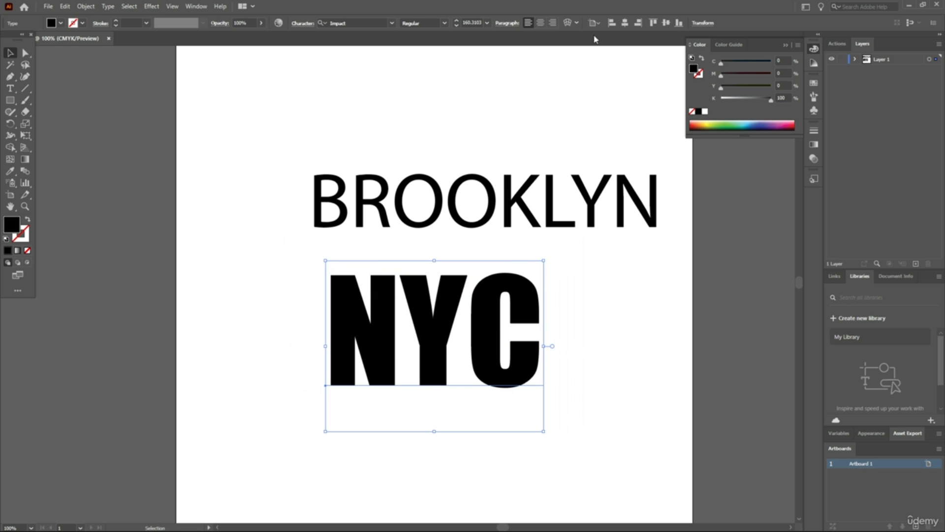
{"action": "left_click", "coordinate": [481, 95]}
{"action": "left_click_drag", "start_coordinate": [425, 332], "coordinate": [422, 298]}
{"action": "left_click", "coordinate": [466, 127]}
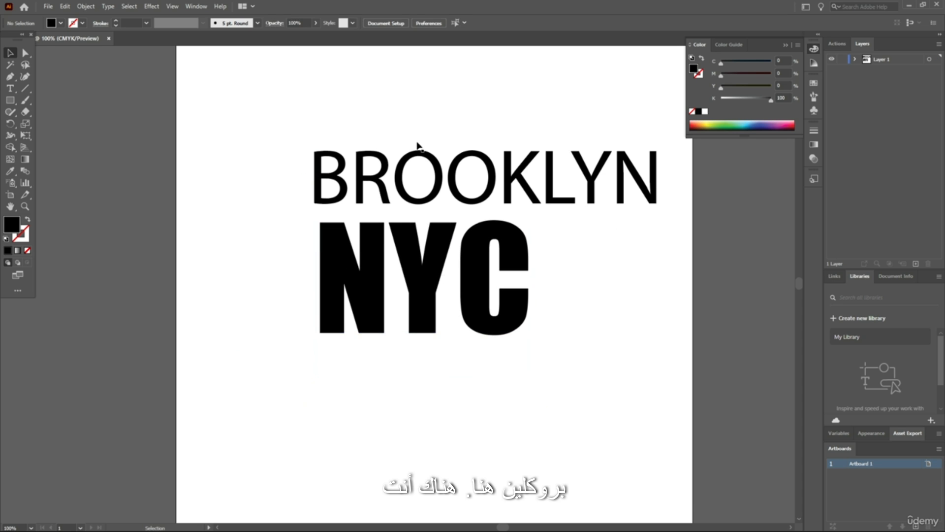
Scale the BROOKLYN text down slightly and reposition it just above NYC with their left edges roughly aligned
{"action": "left_click", "coordinate": [544, 211]}
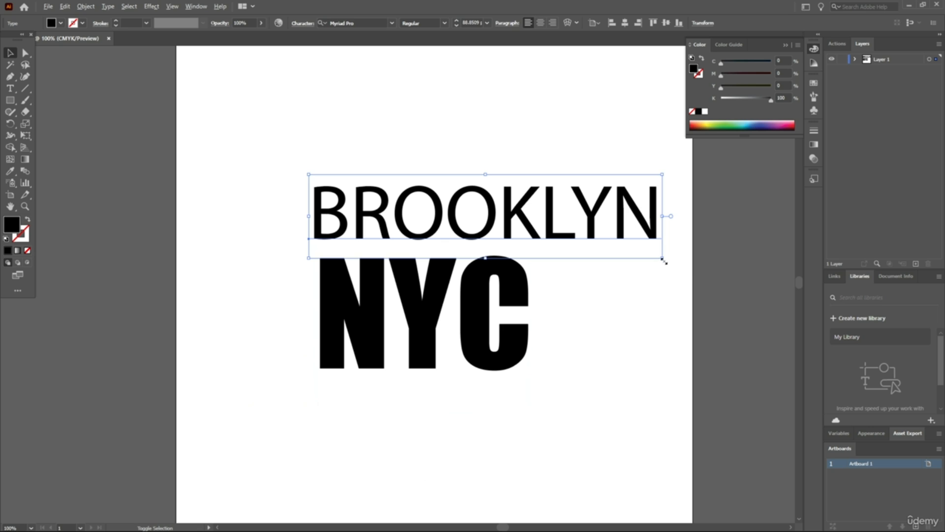
{"action": "left_click_drag", "start_coordinate": [663, 259], "coordinate": [654, 253]}
{"action": "left_click_drag", "start_coordinate": [540, 221], "coordinate": [520, 224]}
{"action": "left_click", "coordinate": [465, 128]}
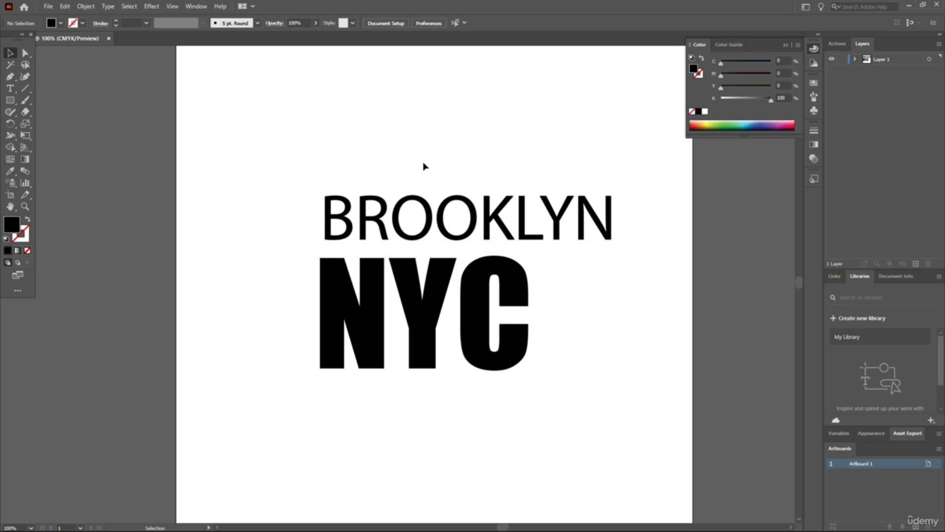
{"action": "scroll", "coordinate": [424, 163], "scroll_direction": "up", "scroll_amount": 2}
{"action": "scroll", "coordinate": [424, 162], "scroll_direction": "down", "scroll_amount": 4}
{"action": "scroll", "coordinate": [422, 158], "scroll_direction": "up", "scroll_amount": 5}
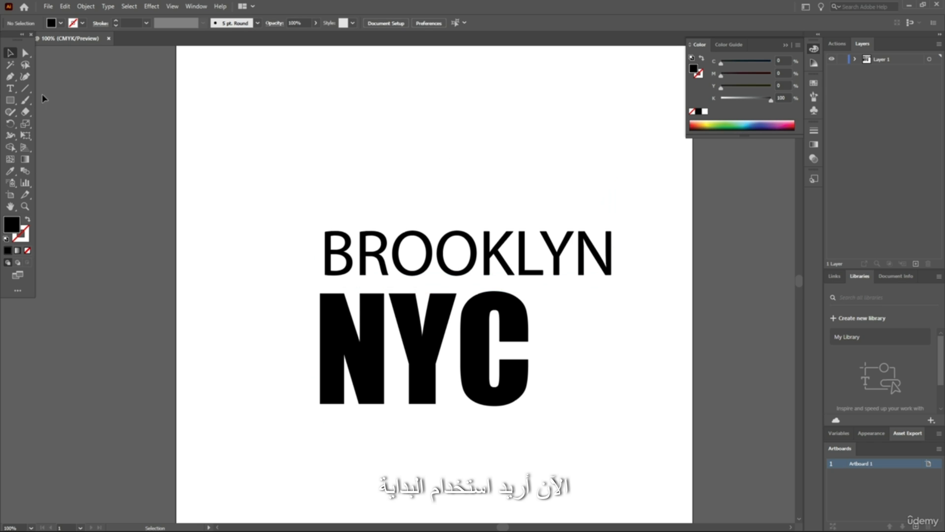
Draw a small black star about 37 pt wide above BROOKLYN and place a copy of it close to its right
{"action": "left_click_drag", "start_coordinate": [9, 104], "coordinate": [45, 150]}
{"action": "left_click_drag", "start_coordinate": [327, 188], "coordinate": [371, 192]}
{"action": "left_click", "coordinate": [10, 53]}
{"action": "key", "text": "ctrl+z"}
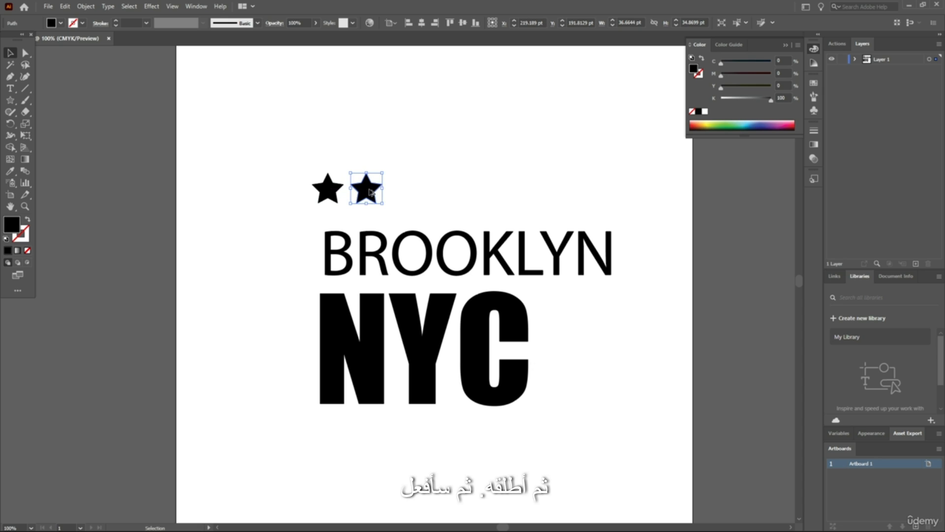
Copy the second star to the right at the same spacing and repeat the copy to complete a row of four
{"action": "left_click", "coordinate": [454, 176]}
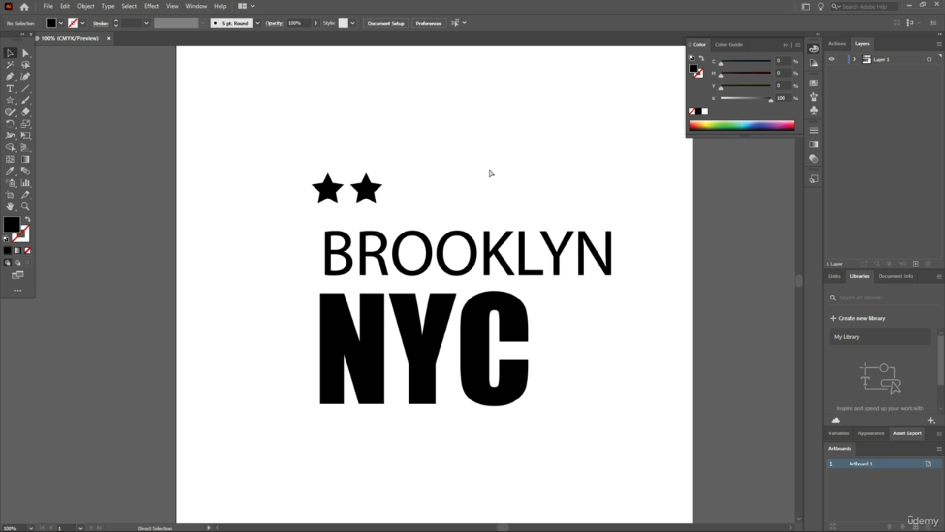
{"action": "left_click_drag", "start_coordinate": [382, 191], "coordinate": [404, 190]}
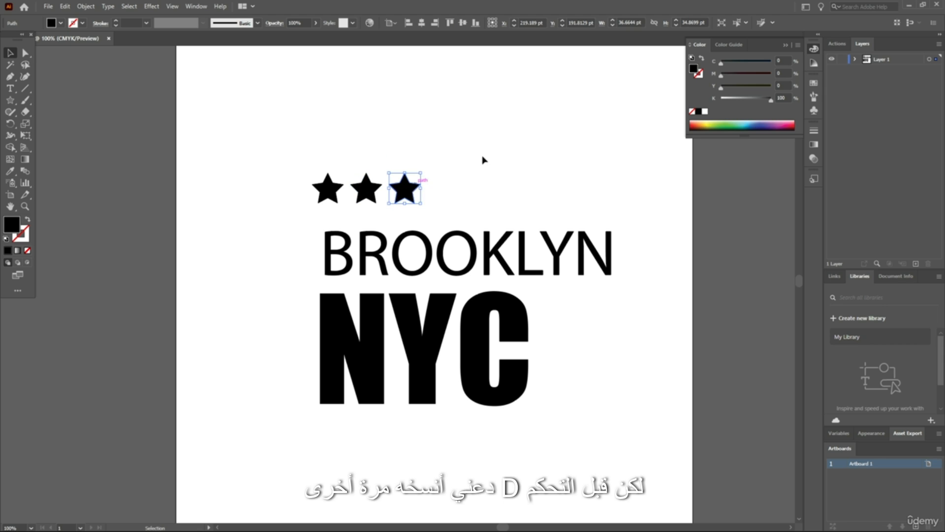
{"action": "key", "text": "ctrl+d"}
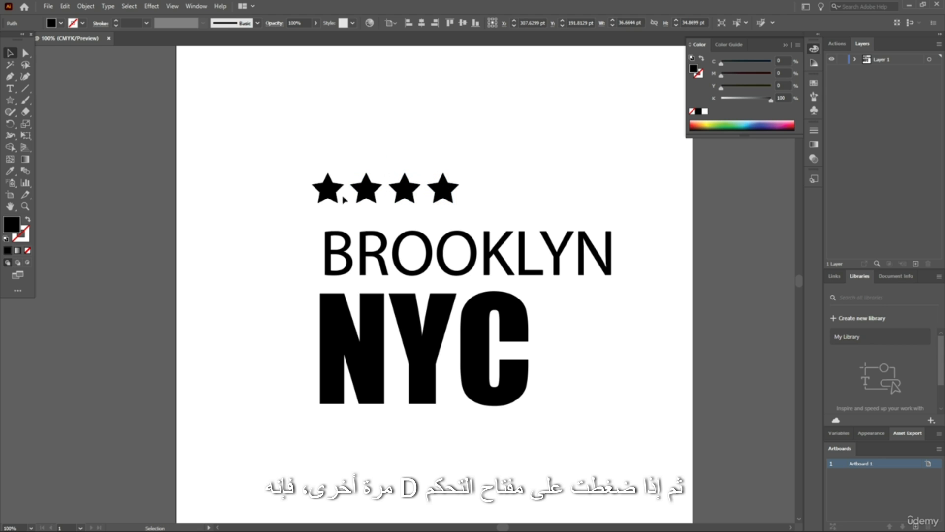
{"action": "left_click", "coordinate": [461, 149]}
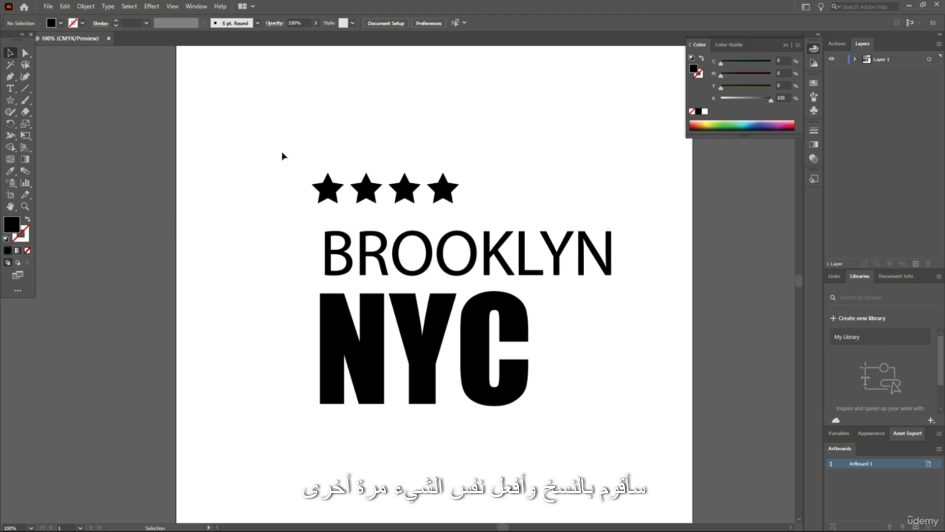
Move the row of stars up and to the left, then duplicate it downward to form three rows of four
{"action": "left_click_drag", "start_coordinate": [290, 209], "coordinate": [290, 207]}
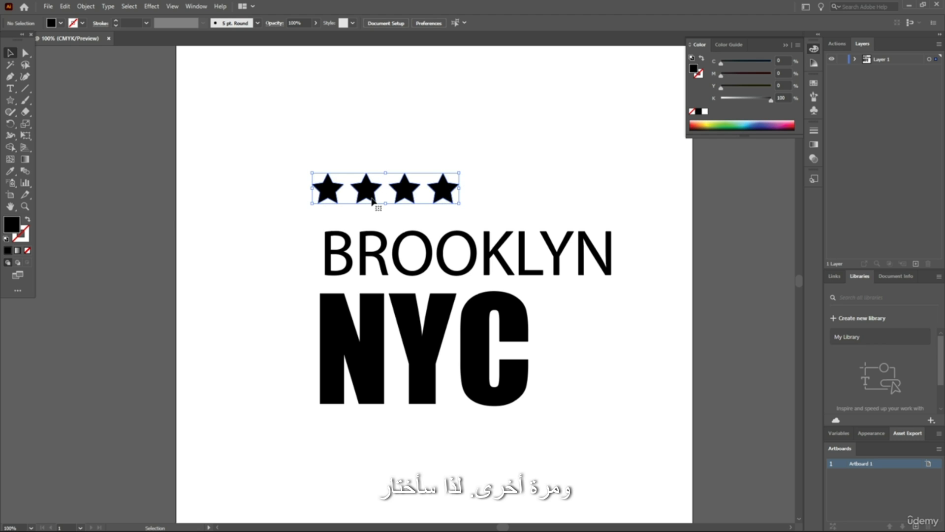
{"action": "left_click_drag", "start_coordinate": [389, 197], "coordinate": [314, 159]}
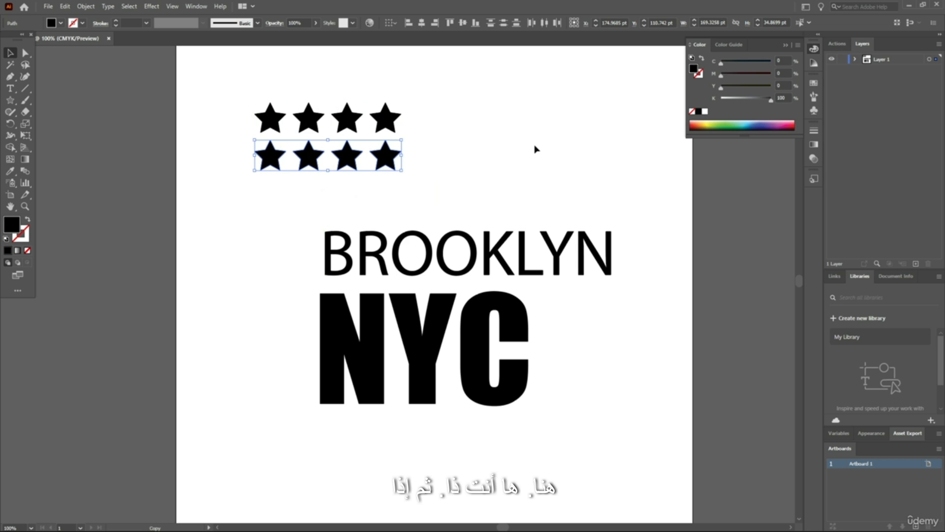
{"action": "left_click", "coordinate": [460, 151]}
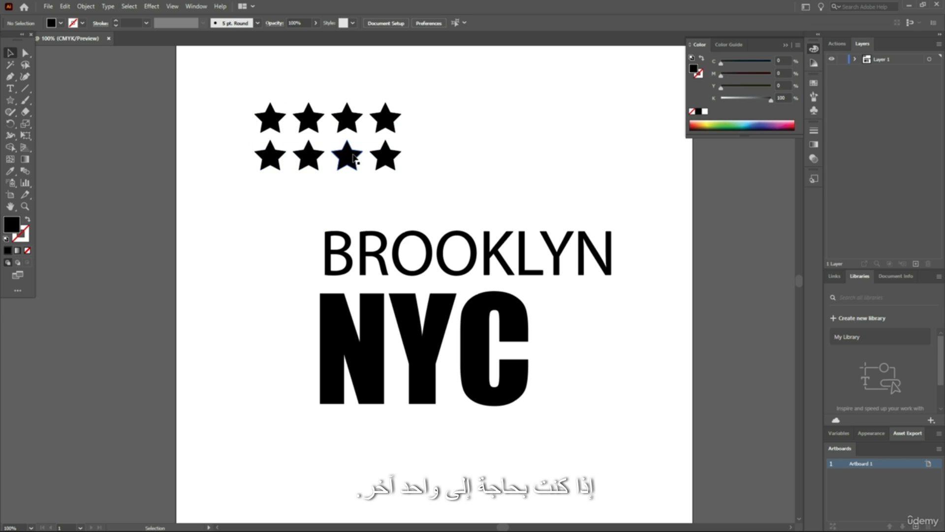
{"action": "left_click", "coordinate": [309, 157]}
{"action": "left_click_drag", "start_coordinate": [309, 158], "coordinate": [310, 200]}
Group the twelve stars and move the group down to the left side of the BROOKLYN and NYC text
{"action": "left_click_drag", "start_coordinate": [430, 89], "coordinate": [233, 201]}
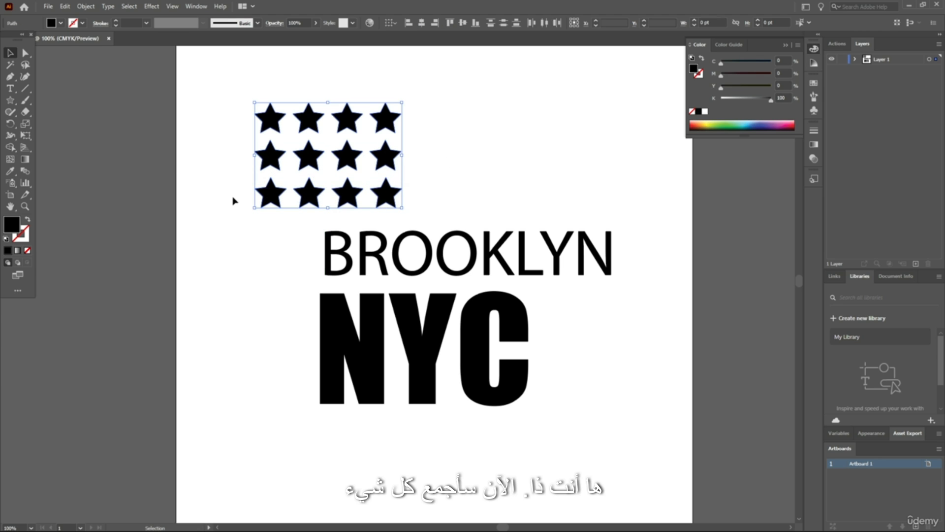
{"action": "key", "text": "ctrl+g"}
{"action": "left_click", "coordinate": [488, 150]}
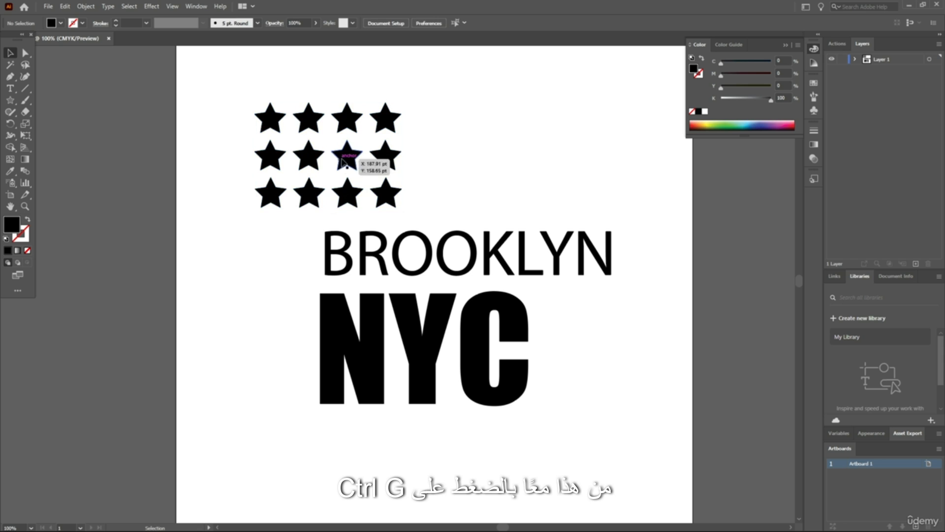
{"action": "left_click_drag", "start_coordinate": [348, 164], "coordinate": [288, 289]}
{"action": "left_click", "coordinate": [431, 202]}
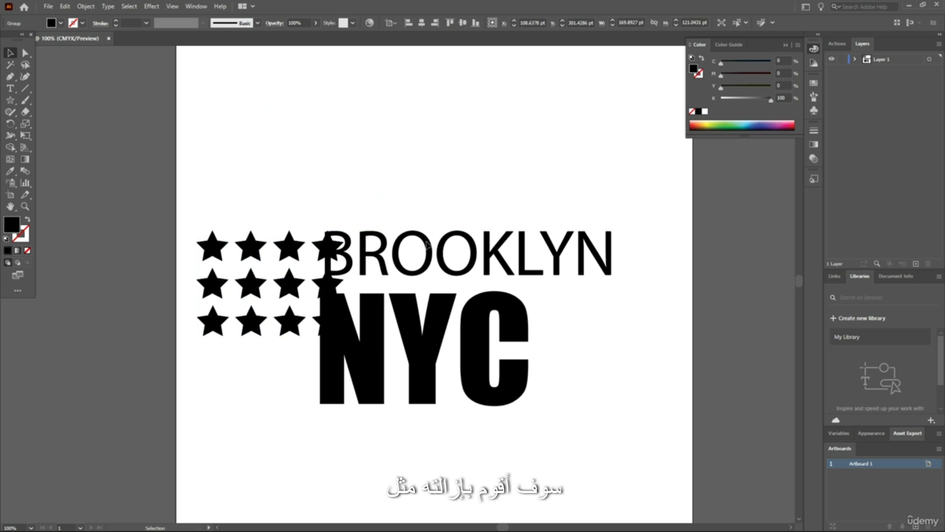
Shift the BROOKLYN and NYC texts right so both start just past the right edge of the star block
{"action": "left_click_drag", "start_coordinate": [400, 257], "coordinate": [424, 257]}
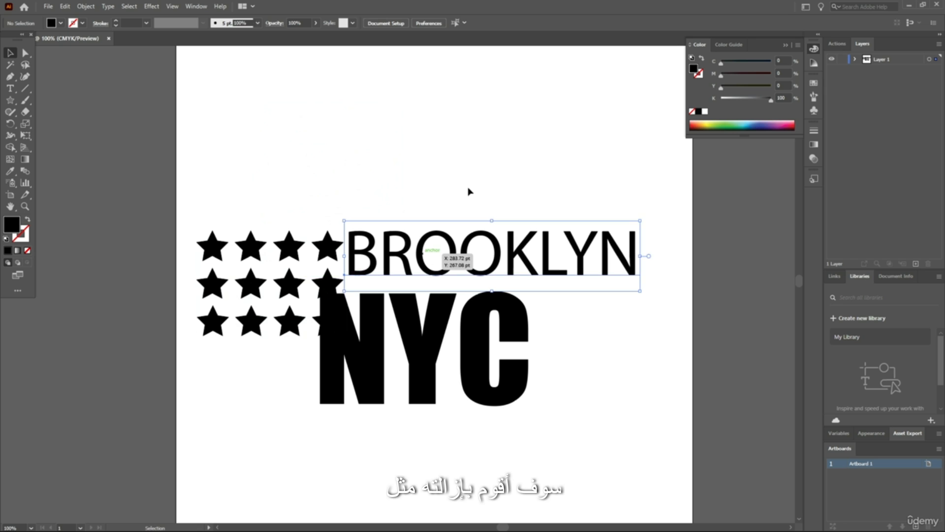
{"action": "left_click", "coordinate": [469, 192]}
{"action": "scroll", "coordinate": [517, 162], "scroll_direction": "down", "scroll_amount": 2}
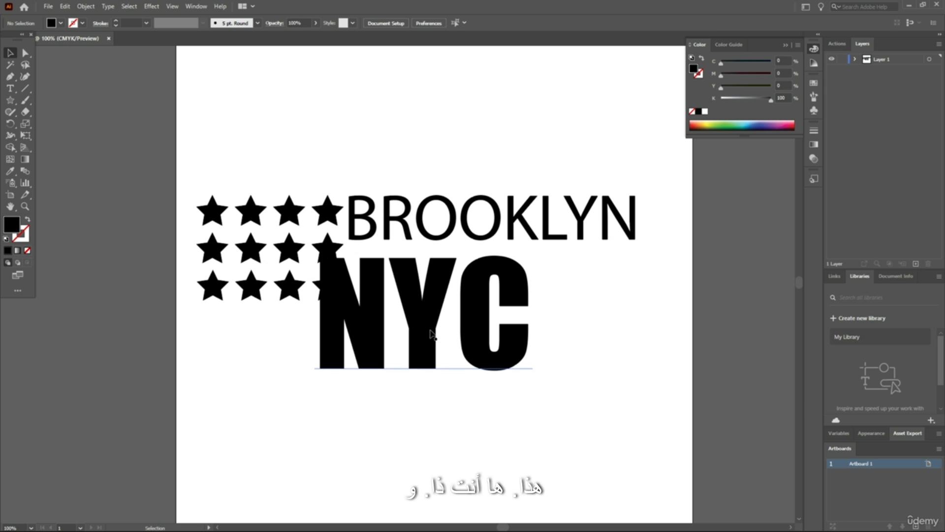
{"action": "left_click_drag", "start_coordinate": [431, 334], "coordinate": [455, 323]}
{"action": "left_click", "coordinate": [457, 167]}
{"action": "scroll", "coordinate": [487, 156], "scroll_direction": "up", "scroll_amount": 2}
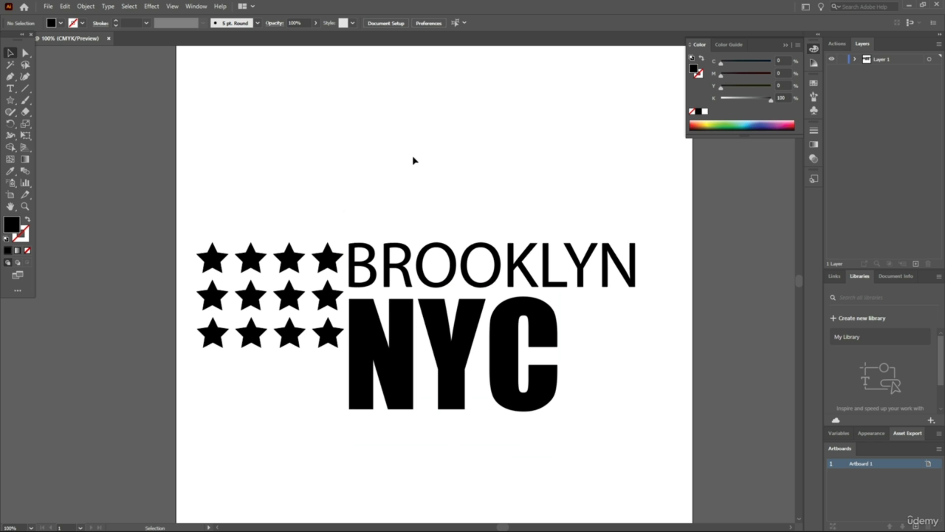
Examine how the left edges of the B in BROOKLYN and the N in NYC line up beside the stars
{"action": "scroll", "coordinate": [485, 147], "scroll_direction": "down", "scroll_amount": 2}
{"action": "scroll", "coordinate": [359, 128], "scroll_direction": "up", "scroll_amount": 1}
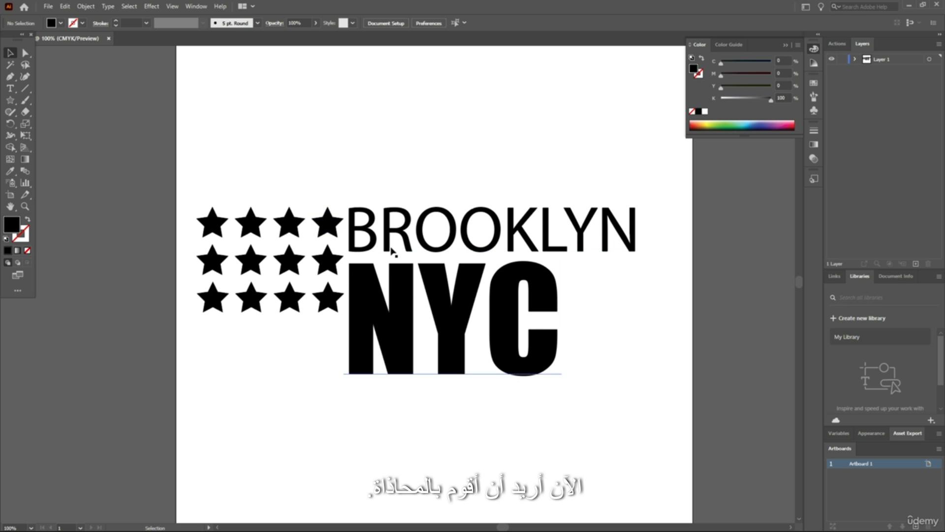
{"action": "scroll", "coordinate": [361, 244], "scroll_direction": "up", "scroll_amount": 6}
{"action": "scroll", "coordinate": [337, 285], "scroll_direction": "down", "scroll_amount": 4}
{"action": "scroll", "coordinate": [376, 310], "scroll_direction": "down", "scroll_amount": 2}
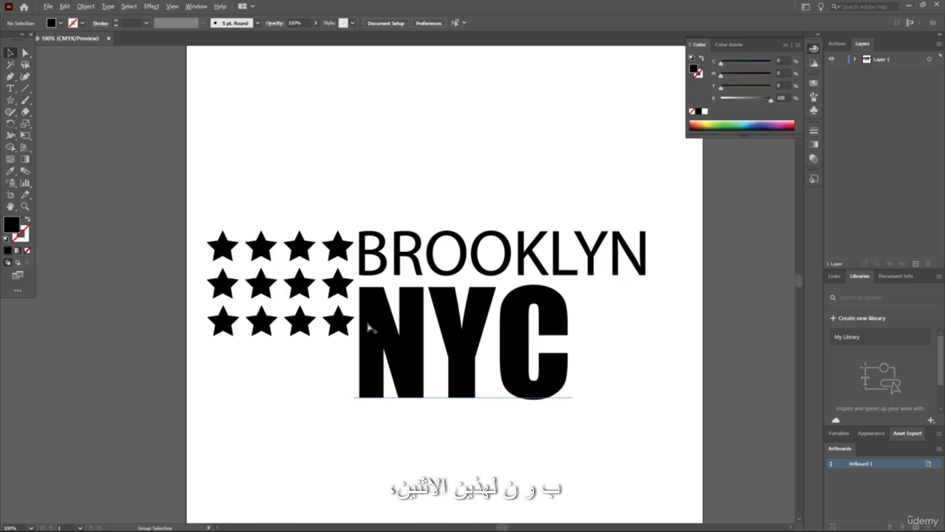
{"action": "scroll", "coordinate": [370, 326], "scroll_direction": "up", "scroll_amount": 1}
{"action": "scroll", "coordinate": [443, 247], "scroll_direction": "down", "scroll_amount": 2}
{"action": "scroll", "coordinate": [493, 211], "scroll_direction": "up", "scroll_amount": 1}
{"action": "left_click_drag", "start_coordinate": [569, 147], "coordinate": [550, 236]}
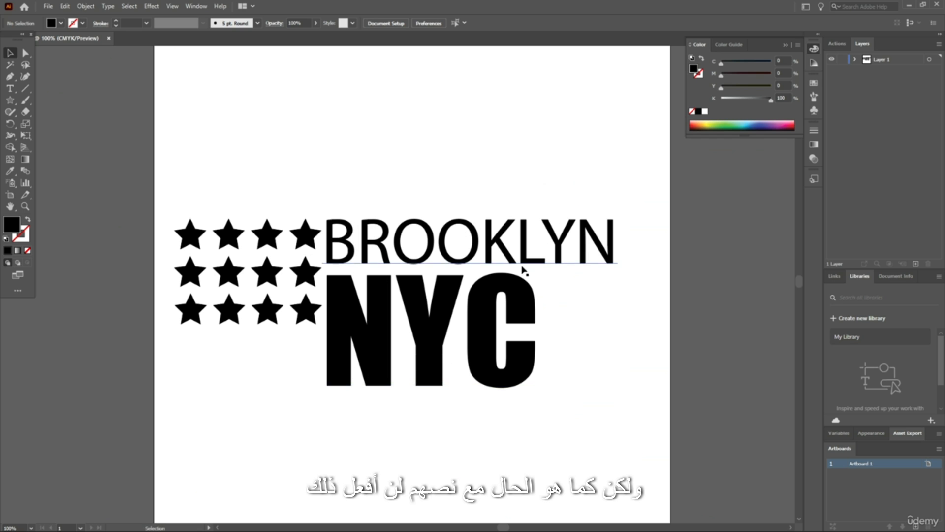
{"action": "scroll", "coordinate": [414, 268], "scroll_direction": "down", "scroll_amount": 2}
{"action": "scroll", "coordinate": [424, 207], "scroll_direction": "up", "scroll_amount": 2}
Add a white (FFFFFF) 1 pt stroke to the NYC text
{"action": "left_click", "coordinate": [436, 322]}
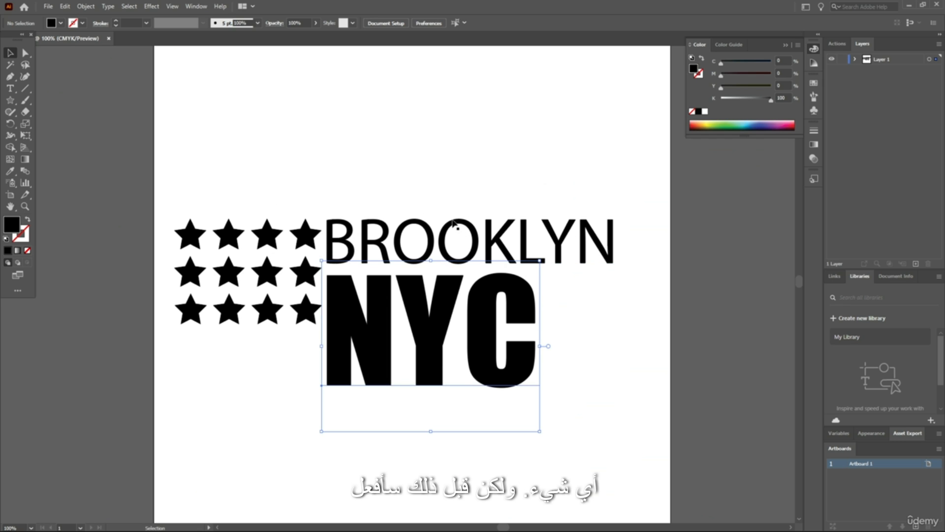
{"action": "scroll", "coordinate": [432, 327], "scroll_direction": "up", "scroll_amount": 2}
{"action": "scroll", "coordinate": [431, 296], "scroll_direction": "down", "scroll_amount": 1}
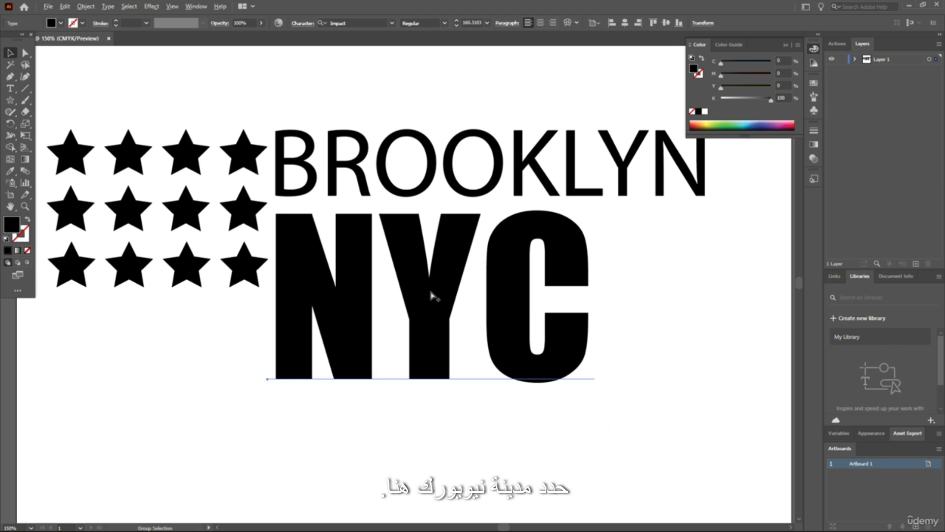
{"action": "key", "text": "v"}
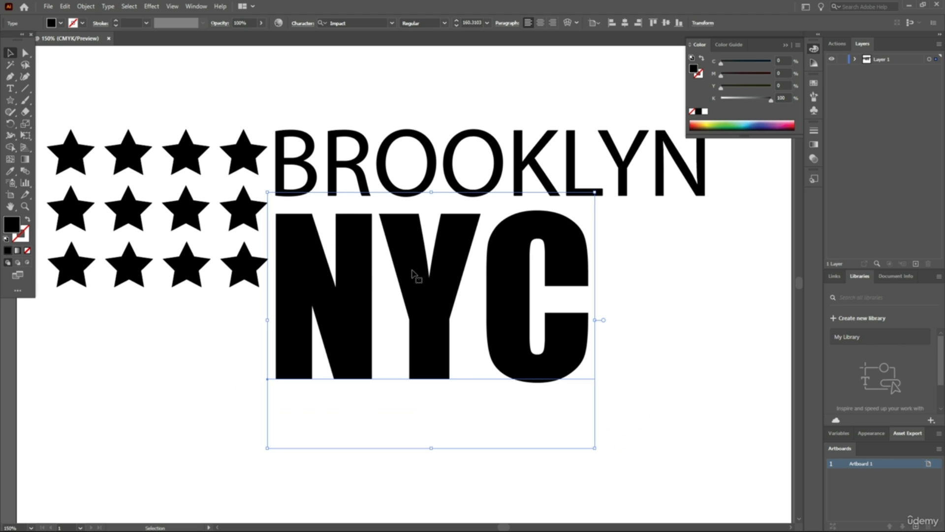
{"action": "left_click", "coordinate": [28, 238]}
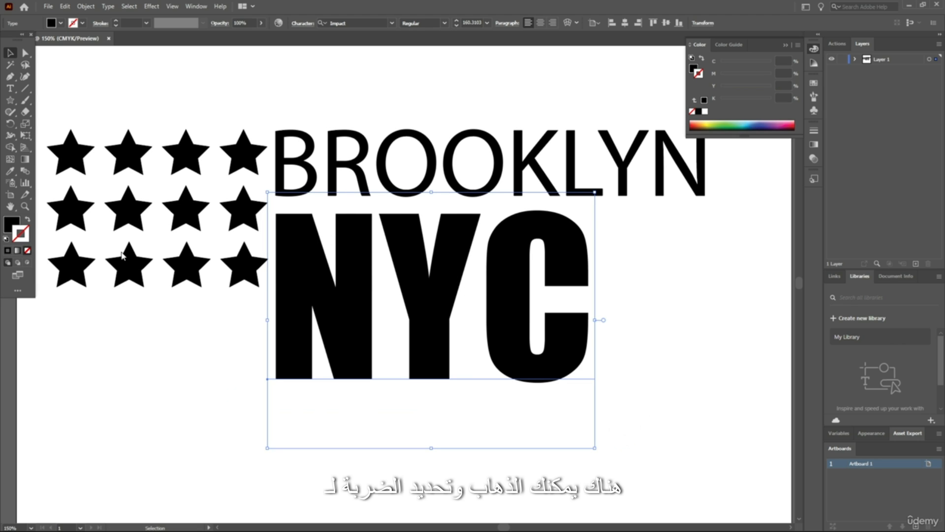
{"action": "left_click", "coordinate": [414, 159]}
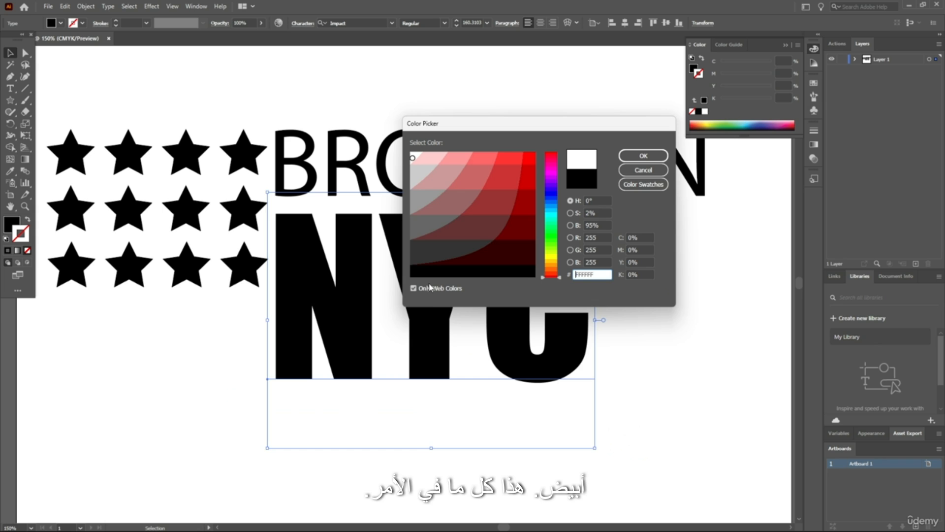
{"action": "left_click", "coordinate": [643, 156]}
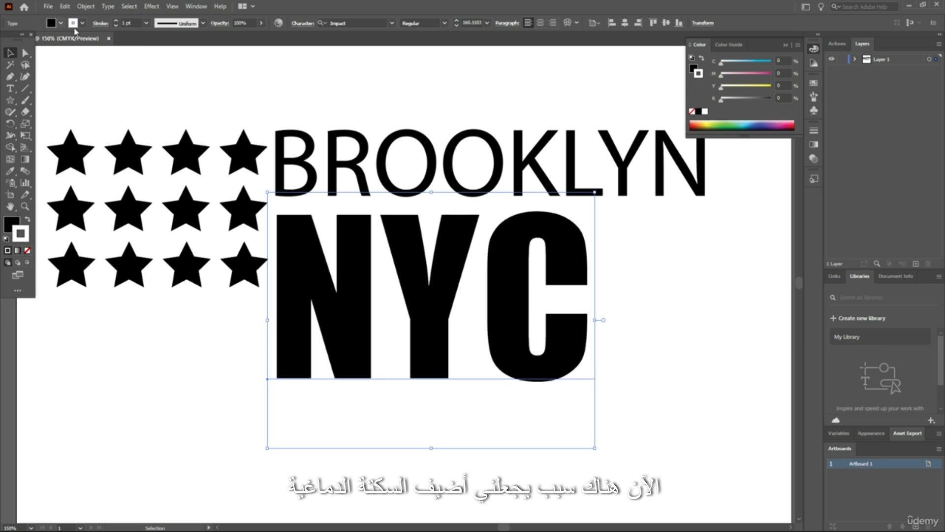
{"action": "left_click", "coordinate": [413, 119]}
Activate the Line Segment tool with no fill and a black stroke colour
{"action": "scroll", "coordinate": [419, 125], "scroll_direction": "up", "scroll_amount": 2}
{"action": "scroll", "coordinate": [419, 127], "scroll_direction": "down", "scroll_amount": 4}
{"action": "scroll", "coordinate": [406, 126], "scroll_direction": "down", "scroll_amount": 1}
{"action": "scroll", "coordinate": [406, 126], "scroll_direction": "up", "scroll_amount": 1}
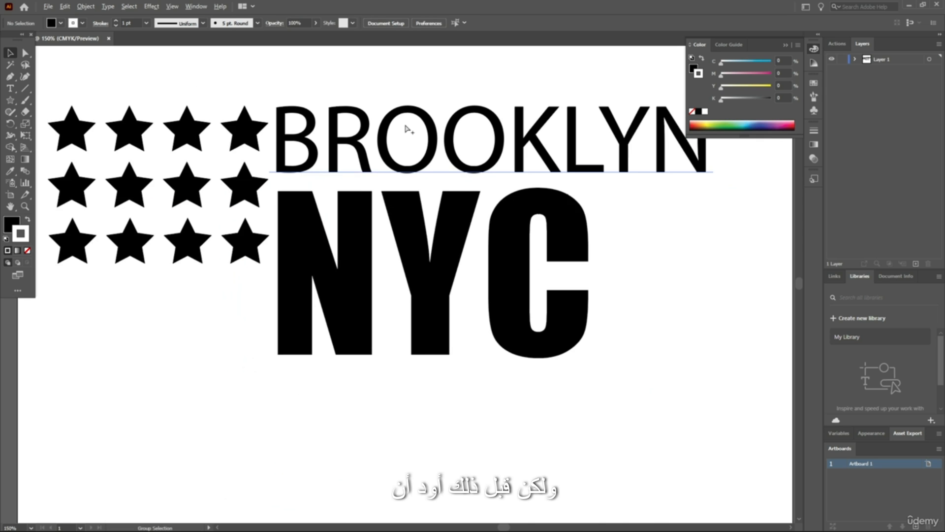
{"action": "scroll", "coordinate": [406, 129], "scroll_direction": "down", "scroll_amount": 1}
{"action": "scroll", "coordinate": [186, 106], "scroll_direction": "up", "scroll_amount": 1}
{"action": "left_click", "coordinate": [25, 89]}
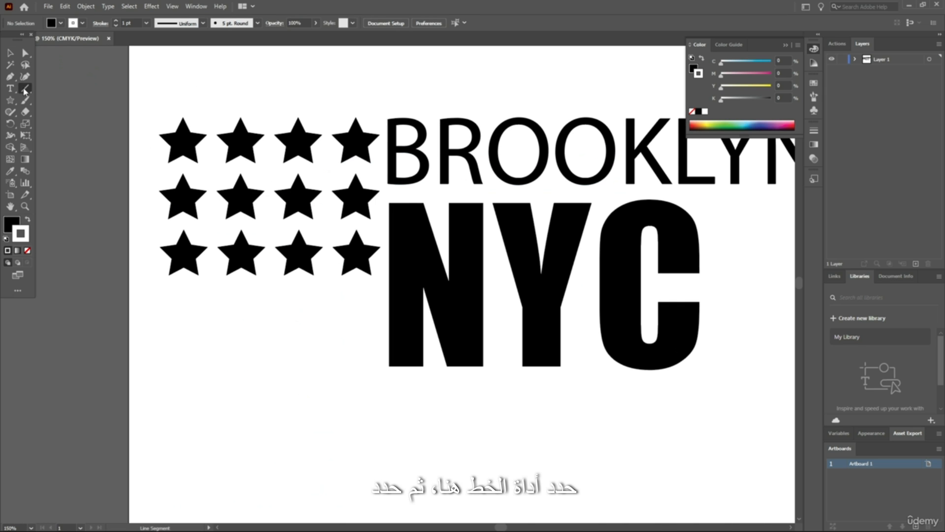
{"action": "left_click", "coordinate": [28, 250]}
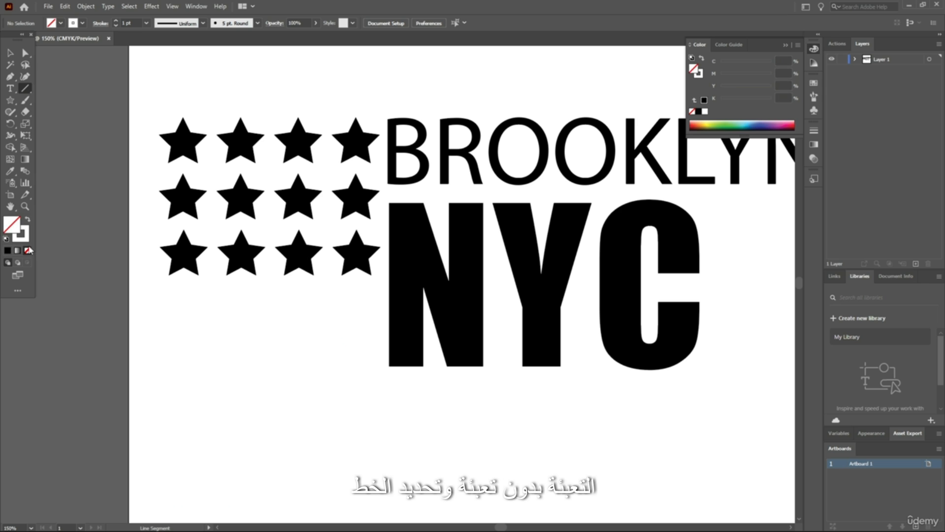
{"action": "double_click", "coordinate": [29, 238]}
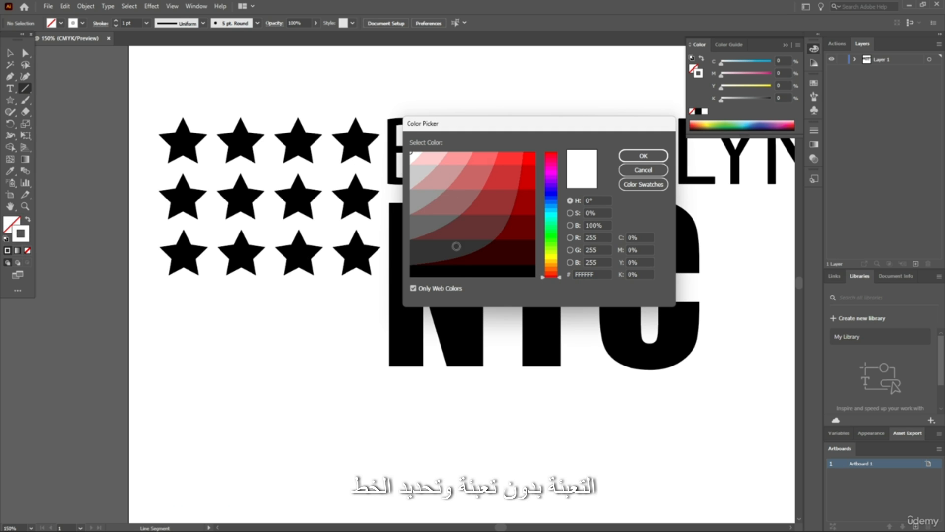
{"action": "left_click", "coordinate": [463, 274]}
{"action": "left_click", "coordinate": [625, 157]}
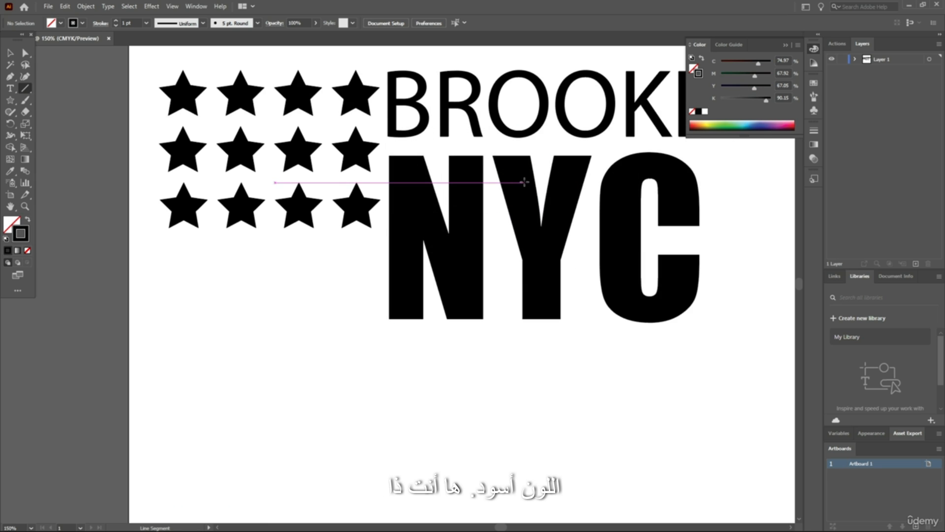
Draw a straight horizontal line about 535 pt long beneath NYC, spanning the width of the stars and text
{"action": "key", "text": "ctrl+minus"}
{"action": "key", "text": "ctrl+minus"}
{"action": "key", "text": "ctrl+plus"}
{"action": "left_click_drag", "start_coordinate": [281, 316], "coordinate": [746, 320]}
{"action": "left_click", "coordinate": [10, 55]}
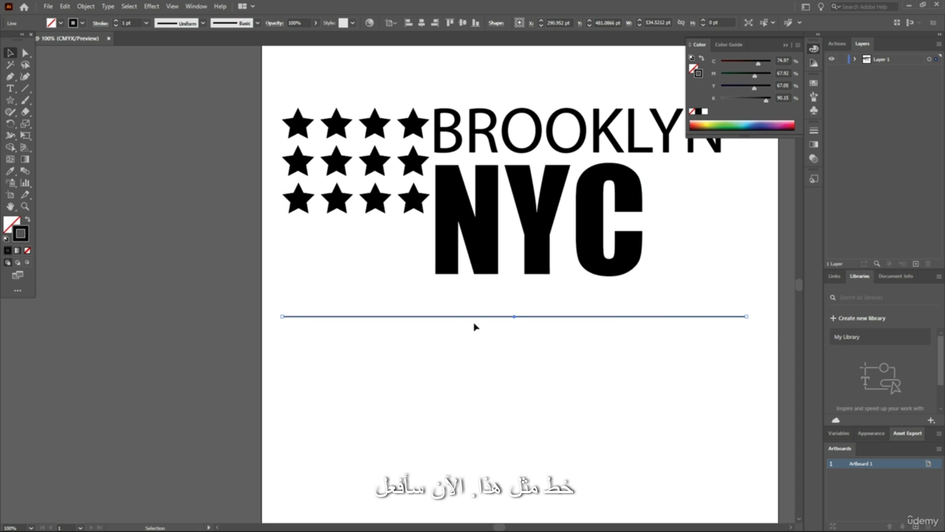
Duplicate the horizontal line about 7 pt below itself and repeat the copy until 28 evenly spaced lines are stacked
{"action": "left_click_drag", "start_coordinate": [475, 328], "coordinate": [476, 304]}
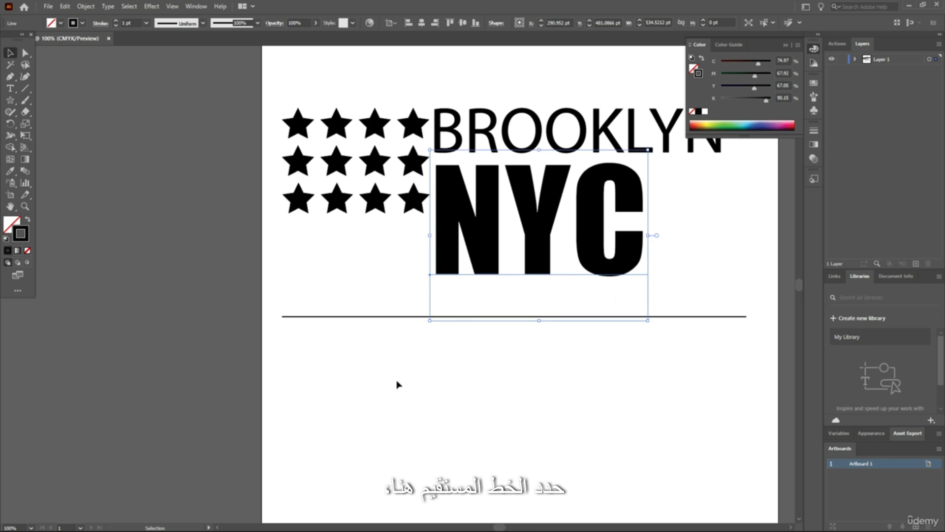
{"action": "left_click_drag", "start_coordinate": [341, 370], "coordinate": [362, 325]}
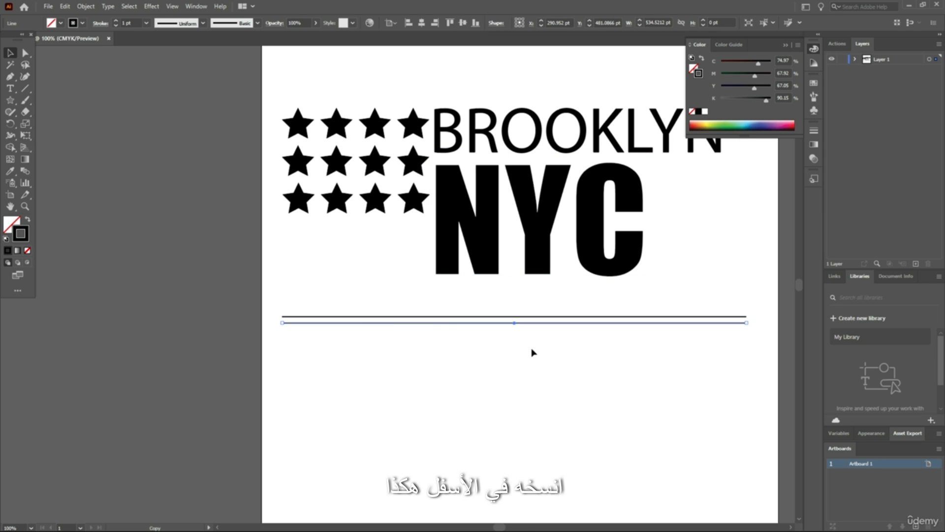
{"action": "key", "text": "ctrl+d"}
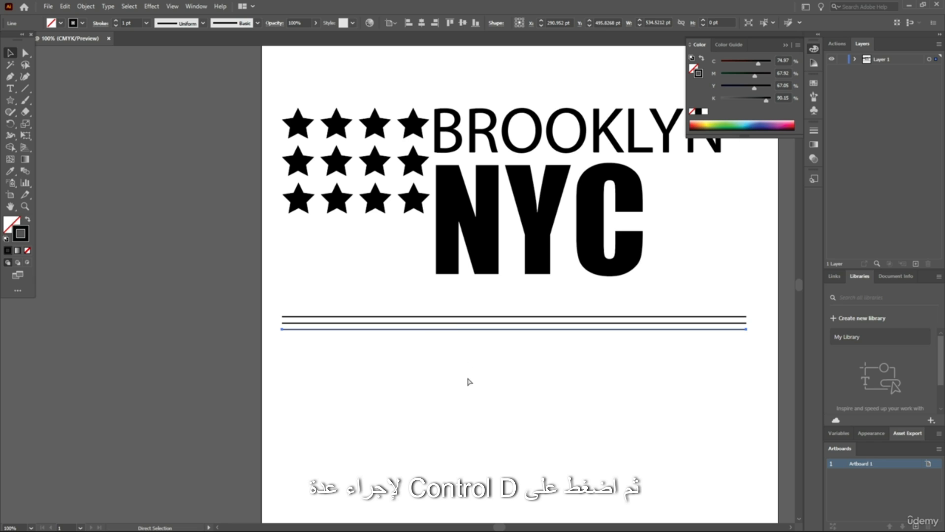
{"action": "key", "text": "ctrl+d"}
{"action": "key", "text": "ctrl+d"}
{"action": "key", "text": "ctrl+d"}
{"action": "key", "text": "ctrl+d"}
{"action": "key", "text": "ctrl+d"}
{"action": "key", "text": "ctrl+d"}
{"action": "key", "text": "ctrl+d"}
{"action": "key", "text": "ctrl+d"}
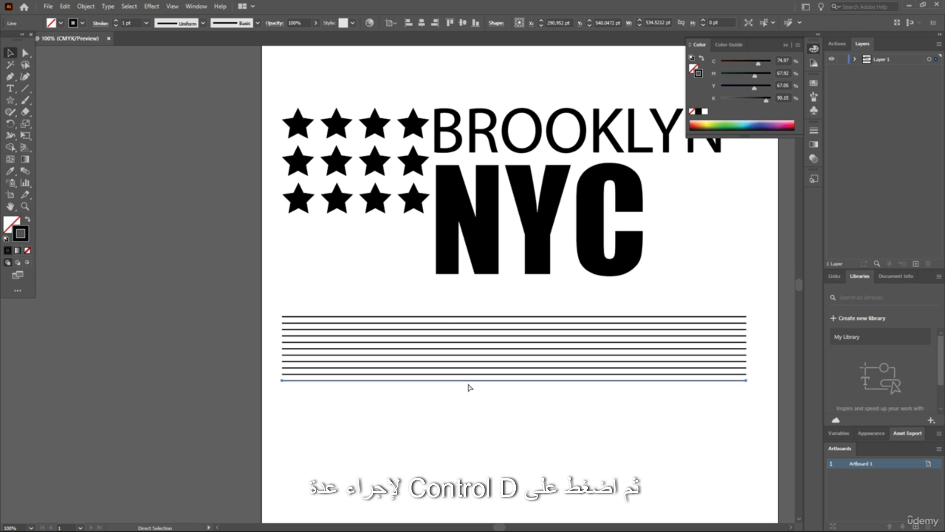
{"action": "key", "text": "ctrl+d"}
{"action": "key", "text": "ctrl+d"}
{"action": "key", "text": "ctrl+d"}
{"action": "key", "text": "ctrl+d"}
{"action": "key", "text": "ctrl+d"}
{"action": "key", "text": "ctrl+d"}
{"action": "key", "text": "ctrl+d"}
{"action": "key", "text": "ctrl+d"}
{"action": "key", "text": "ctrl+d"}
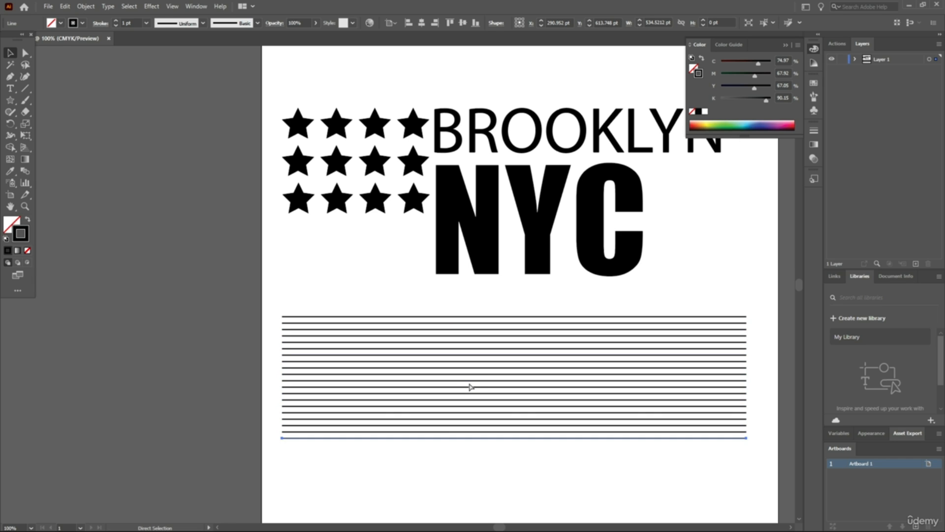
{"action": "key", "text": "ctrl+d"}
{"action": "key", "text": "ctrl+d"}
{"action": "key", "text": "ctrl+d"}
{"action": "key", "text": "ctrl+d"}
{"action": "key", "text": "ctrl+d"}
{"action": "key", "text": "ctrl+d"}
{"action": "key", "text": "ctrl+d"}
{"action": "key", "text": "ctrl+d"}
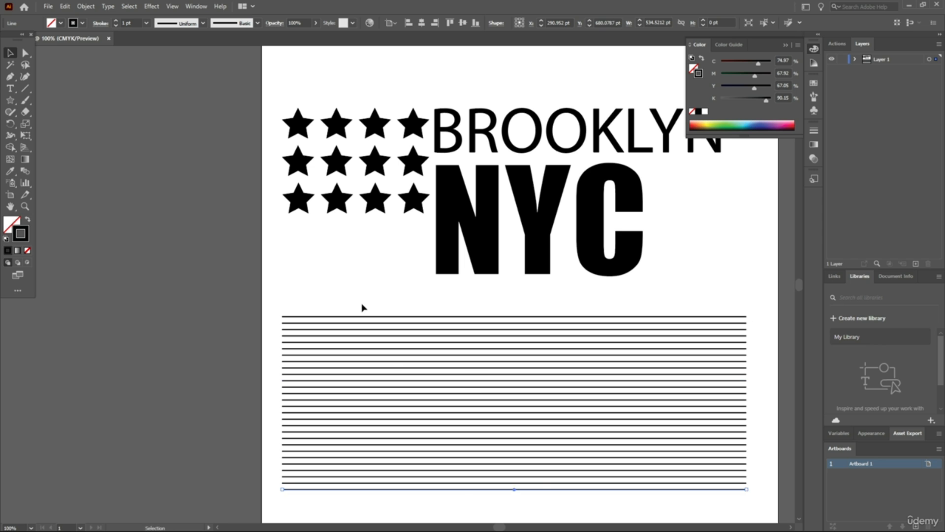
Move the whole stack of horizontal lines up so it covers the stars, BROOKLYN and NYC
{"action": "left_click_drag", "start_coordinate": [276, 272], "coordinate": [372, 203]}
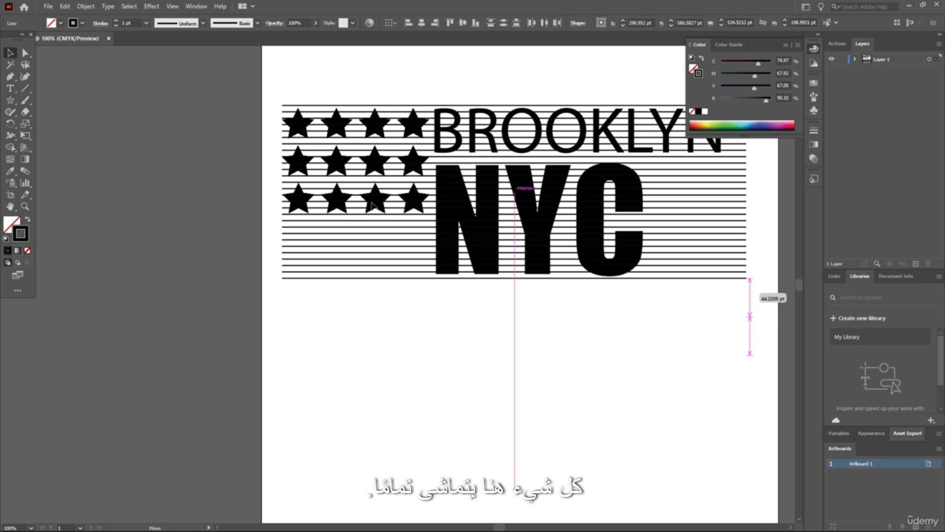
{"action": "left_click_drag", "start_coordinate": [373, 205], "coordinate": [374, 207]}
{"action": "left_click", "coordinate": [194, 261]}
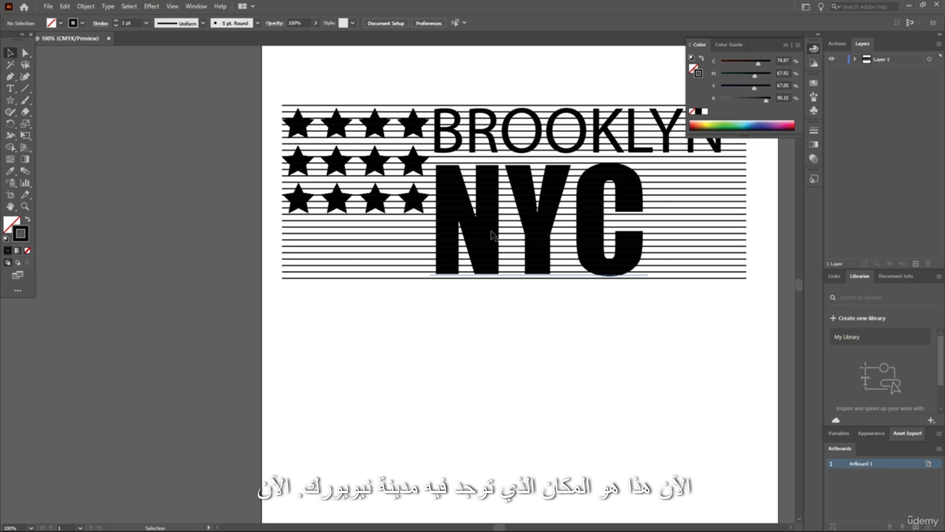
Examine how the stacked lines overlap the stars and both texts on the artboard at different magnifications
{"action": "left_click", "coordinate": [508, 214]}
{"action": "scroll", "coordinate": [558, 196], "scroll_direction": "up", "scroll_amount": 3}
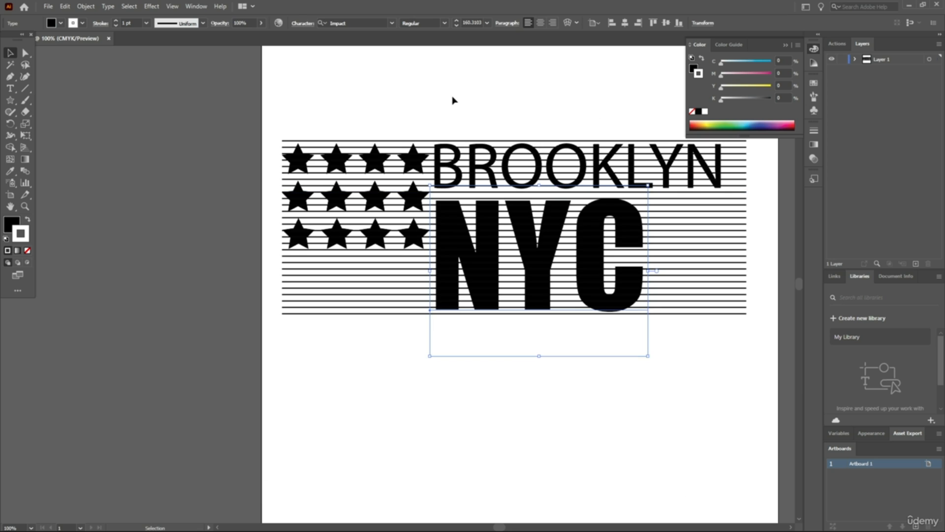
{"action": "left_click", "coordinate": [453, 99]}
{"action": "scroll", "coordinate": [530, 136], "scroll_direction": "up", "scroll_amount": 1, "text": "alt"}
{"action": "scroll", "coordinate": [531, 136], "scroll_direction": "down", "scroll_amount": 2, "text": "alt"}
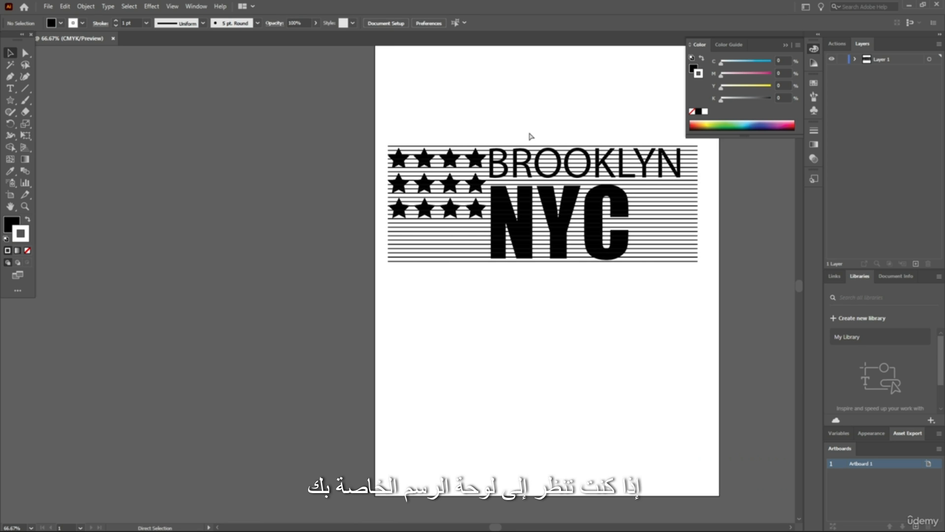
{"action": "scroll", "coordinate": [530, 136], "scroll_direction": "up", "scroll_amount": 2, "text": "alt"}
{"action": "scroll", "coordinate": [531, 136], "scroll_direction": "down", "scroll_amount": 3, "text": "alt"}
{"action": "scroll", "coordinate": [531, 136], "scroll_direction": "up", "scroll_amount": 1, "text": "alt"}
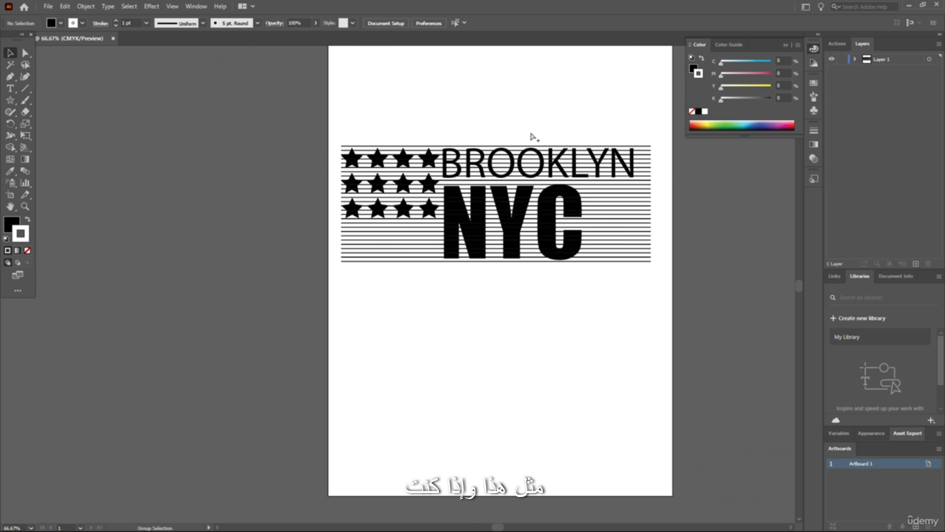
{"action": "scroll", "coordinate": [531, 136], "scroll_direction": "up", "scroll_amount": 1, "text": "alt"}
{"action": "scroll", "coordinate": [531, 136], "scroll_direction": "up", "scroll_amount": 1, "text": "alt"}
{"action": "scroll", "coordinate": [270, 200], "scroll_direction": "down", "scroll_amount": 1, "text": "alt"}
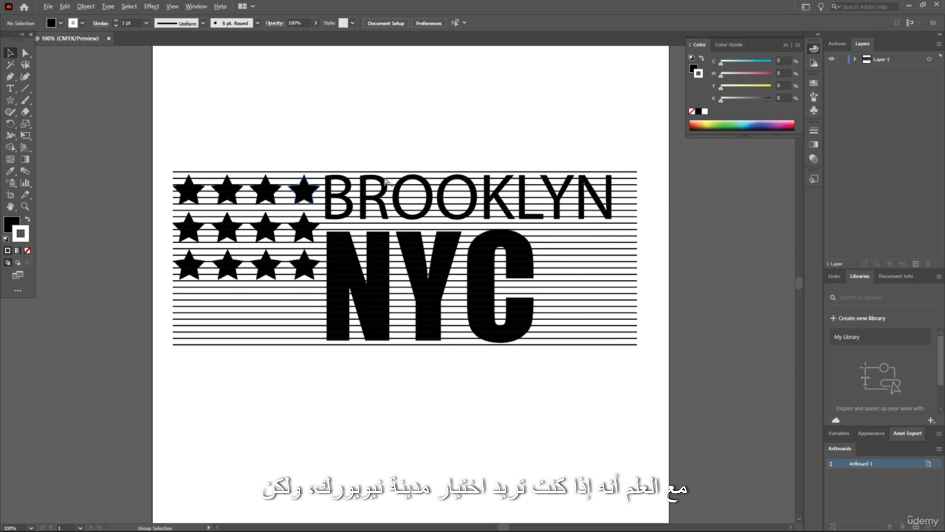
Try to select the NYC text directly on the canvas beneath the overlapping lines
{"action": "scroll", "coordinate": [424, 168], "scroll_direction": "up", "scroll_amount": 1, "text": "alt"}
{"action": "left_click", "coordinate": [403, 330]}
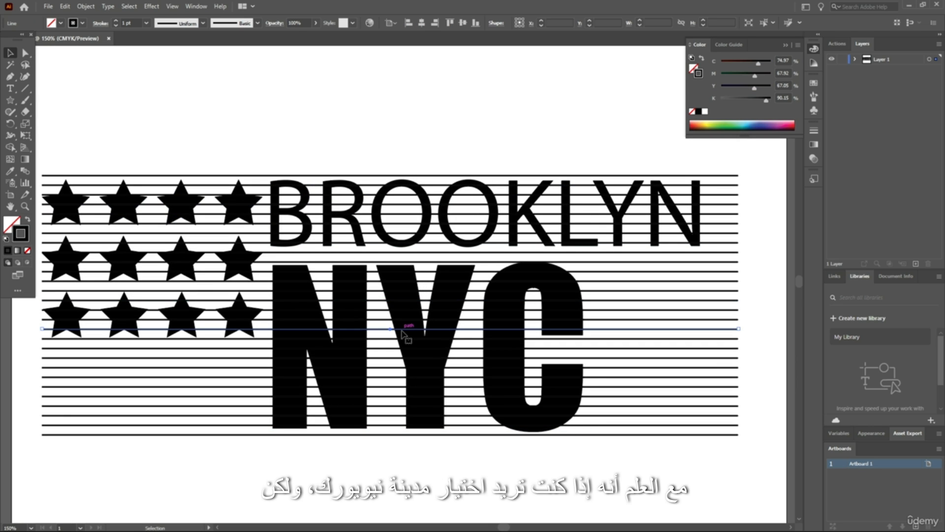
{"action": "left_click", "coordinate": [401, 320]}
{"action": "left_click", "coordinate": [405, 329]}
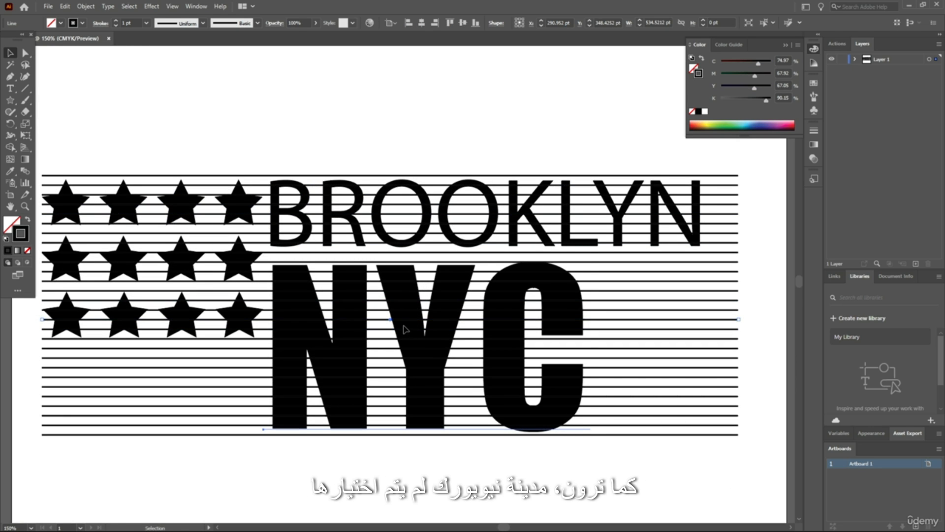
{"action": "left_click", "coordinate": [229, 467]}
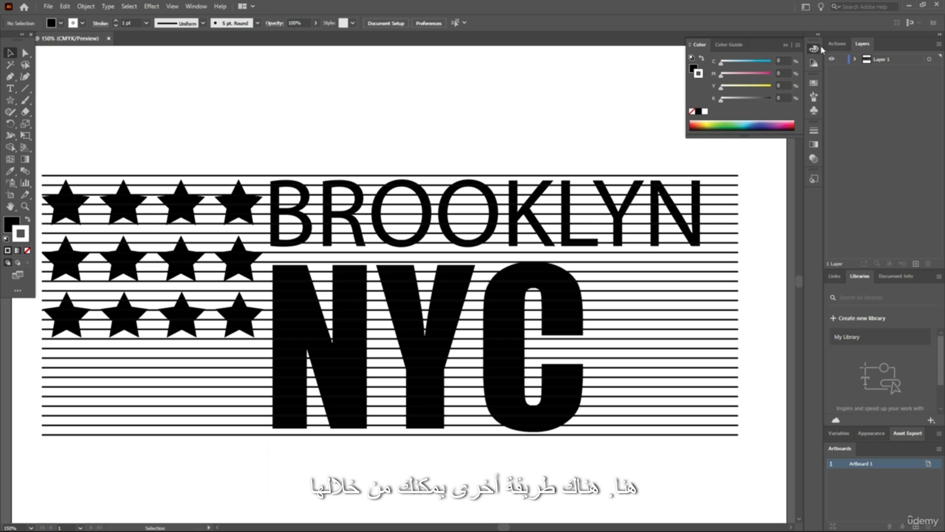
Select the NYC text from the objects listed in Layer 1 and confirm white (FFFFFF) as its stroke colour
{"action": "left_click", "coordinate": [855, 59]}
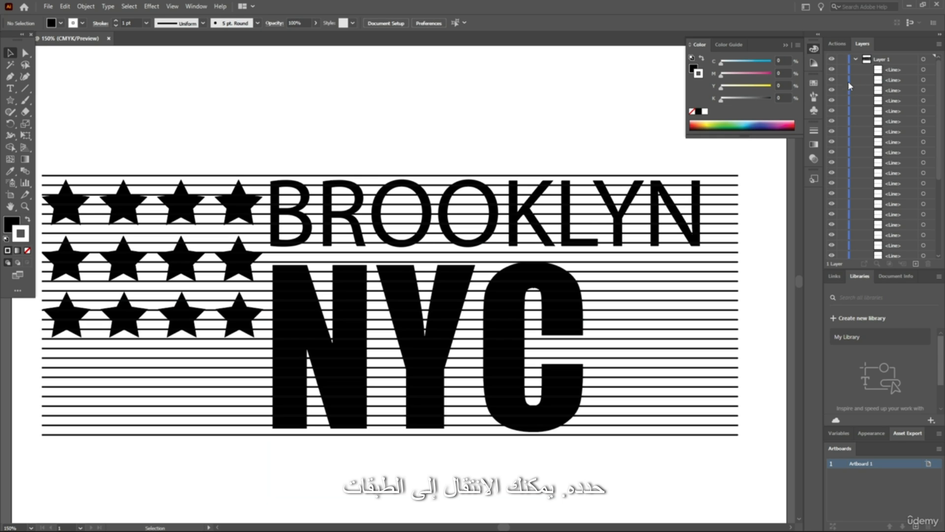
{"action": "scroll", "coordinate": [878, 113], "scroll_direction": "down", "scroll_amount": 5}
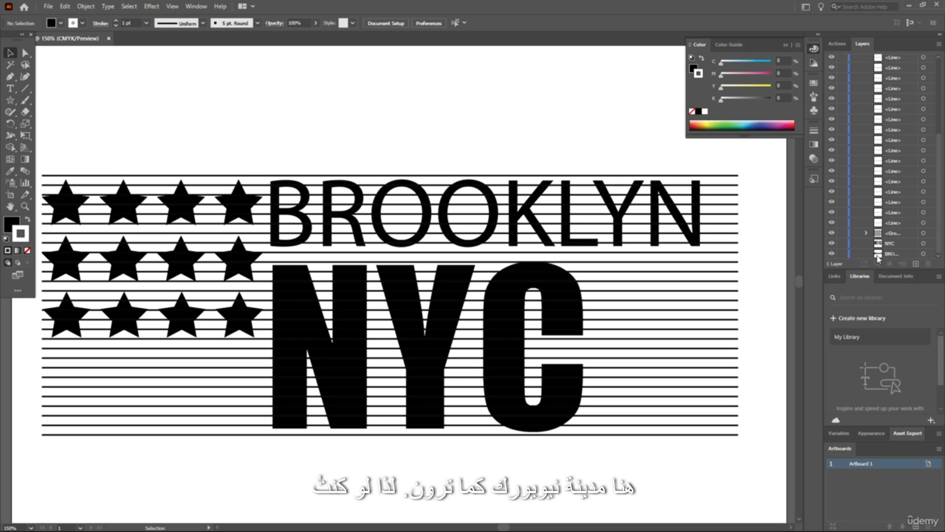
{"action": "left_click", "coordinate": [892, 244]}
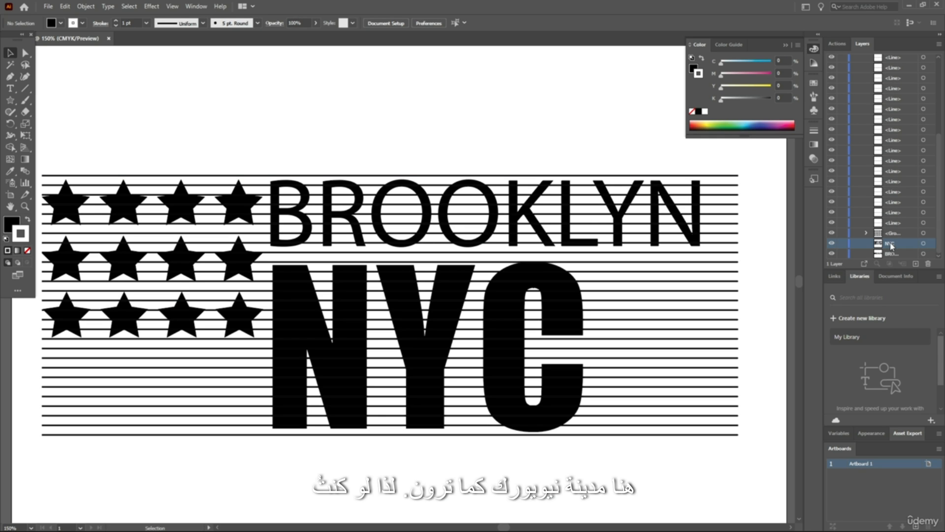
{"action": "left_click", "coordinate": [923, 244]}
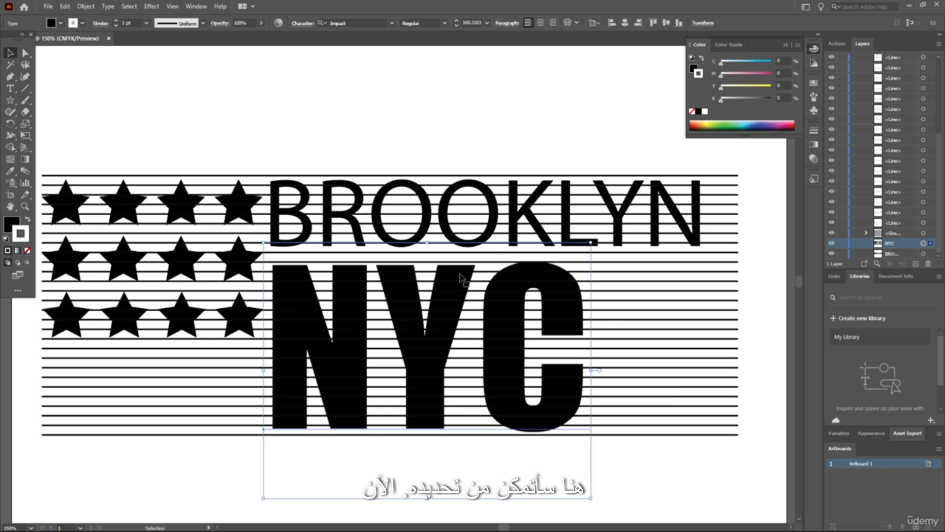
{"action": "double_click", "coordinate": [26, 230]}
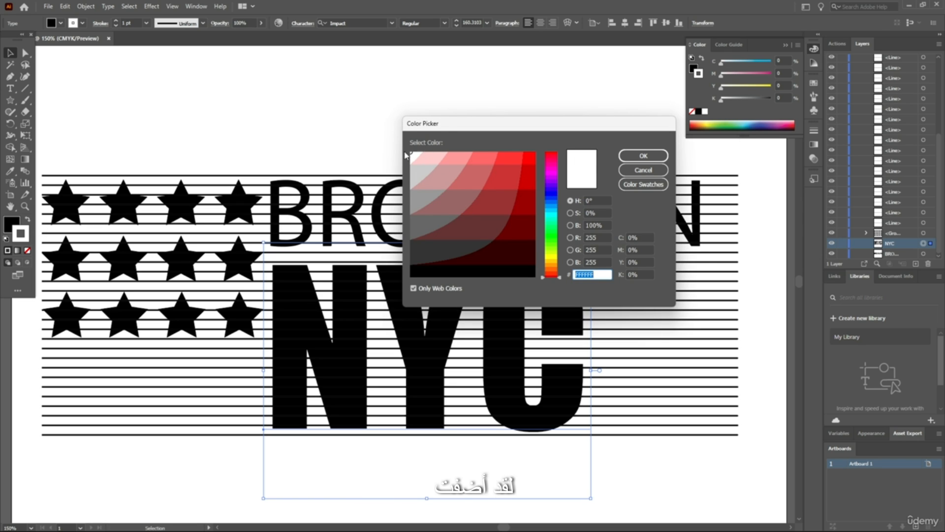
{"action": "left_click", "coordinate": [643, 155]}
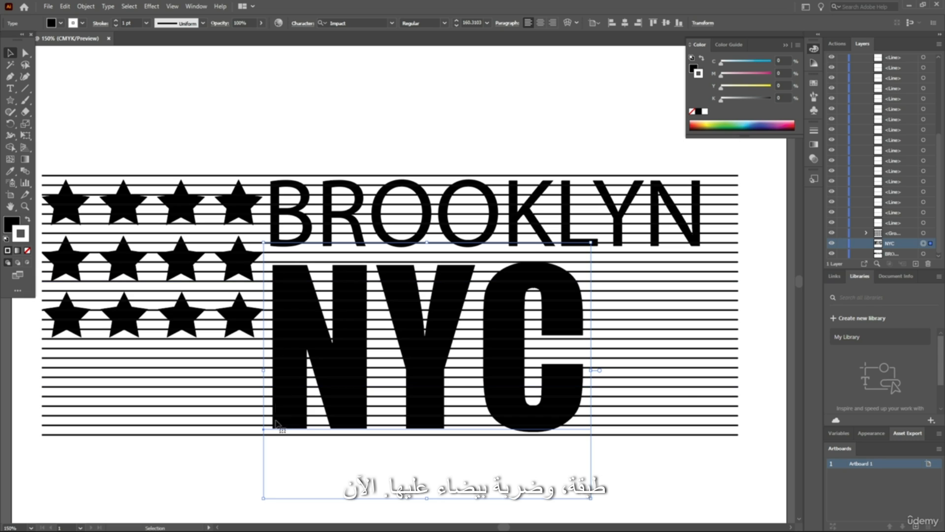
Move the NYC text to the top of Layer 1's stacking order, above all the lines
{"action": "scroll", "coordinate": [907, 251], "scroll_direction": "up", "scroll_amount": 3}
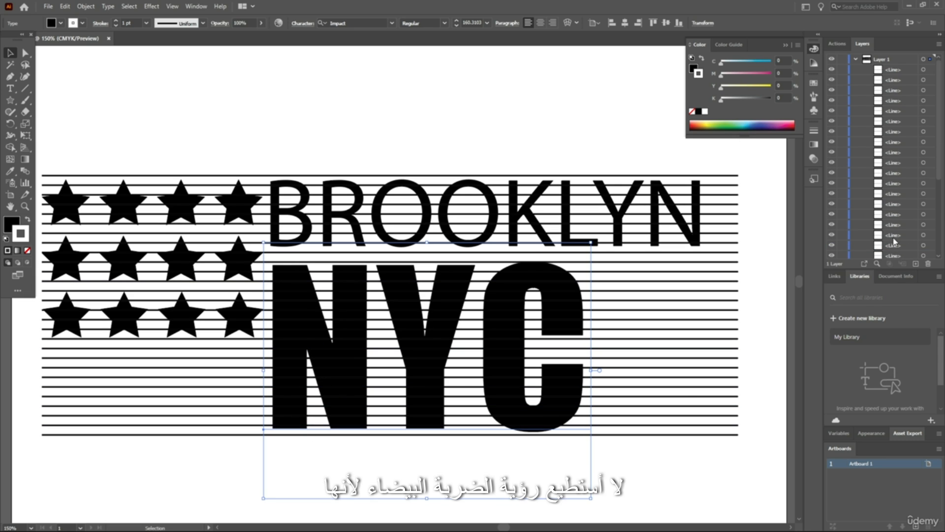
{"action": "scroll", "coordinate": [895, 241], "scroll_direction": "down", "scroll_amount": 5}
{"action": "left_click_drag", "start_coordinate": [895, 248], "coordinate": [895, 65]}
{"action": "scroll", "coordinate": [345, 287], "scroll_direction": "up", "scroll_amount": 1}
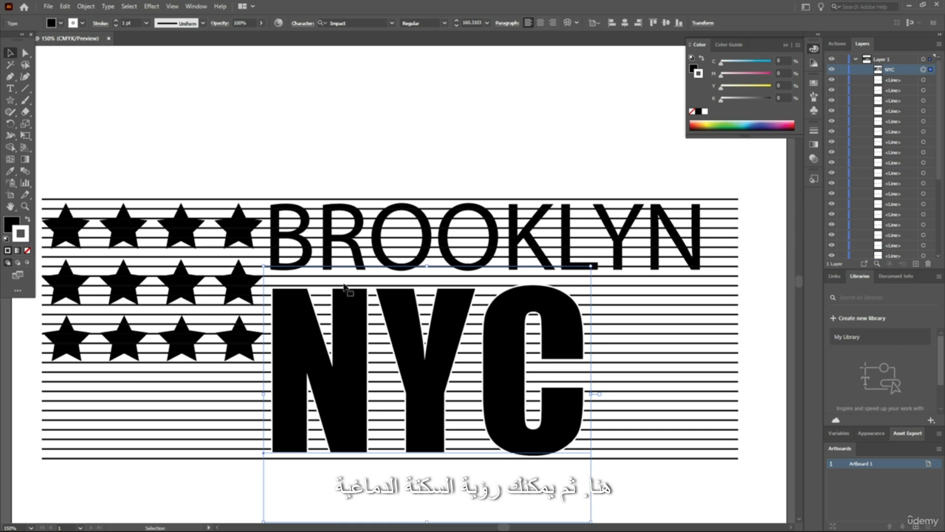
{"action": "left_click", "coordinate": [396, 119]}
{"action": "key", "text": "ctrl+minus"}
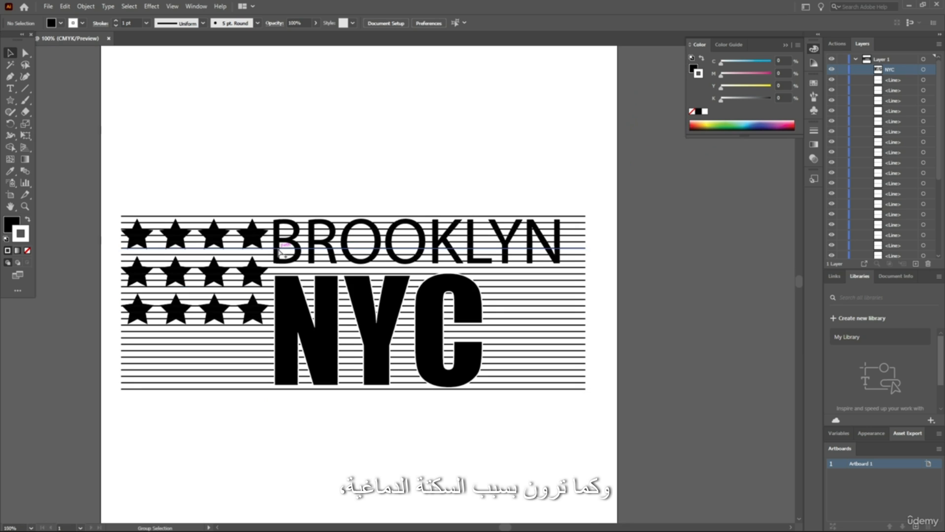
{"action": "scroll", "coordinate": [354, 284], "scroll_direction": "left", "scroll_amount": 1}
{"action": "scroll", "coordinate": [379, 335], "scroll_direction": "up", "scroll_amount": 3}
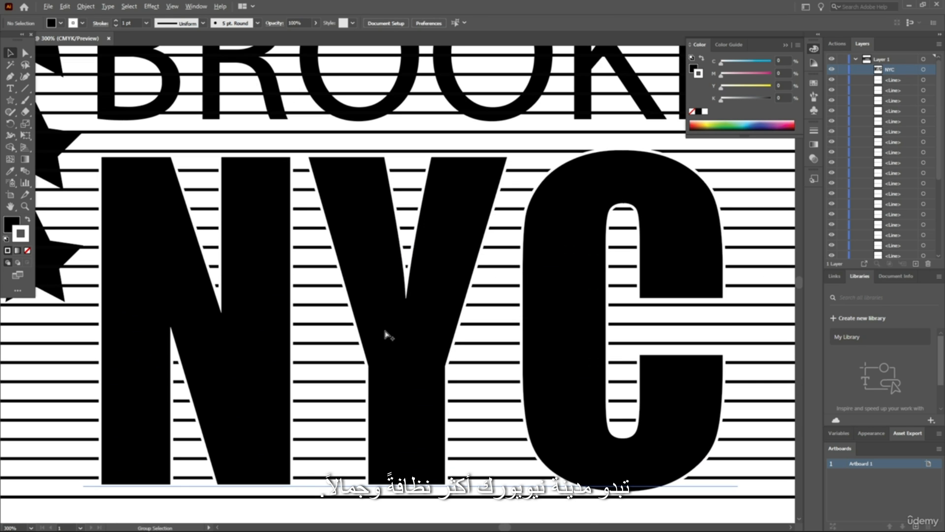
Set the NYC text's white stroke weight to 2 pt
{"action": "left_click", "coordinate": [471, 238]}
{"action": "scroll", "coordinate": [471, 239], "scroll_direction": "down", "scroll_amount": 2}
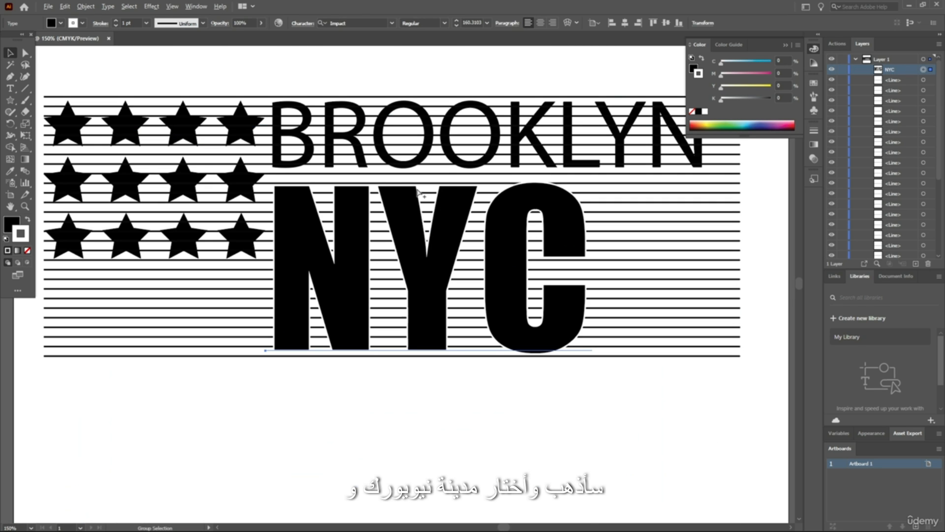
{"action": "key", "text": "v"}
{"action": "left_click", "coordinate": [146, 23]}
{"action": "left_click", "coordinate": [146, 22]}
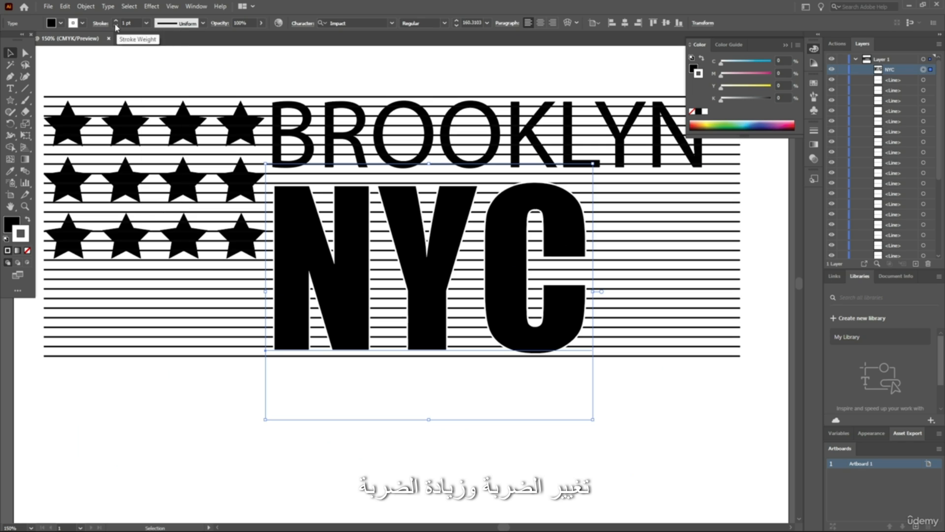
{"action": "left_click", "coordinate": [116, 21]}
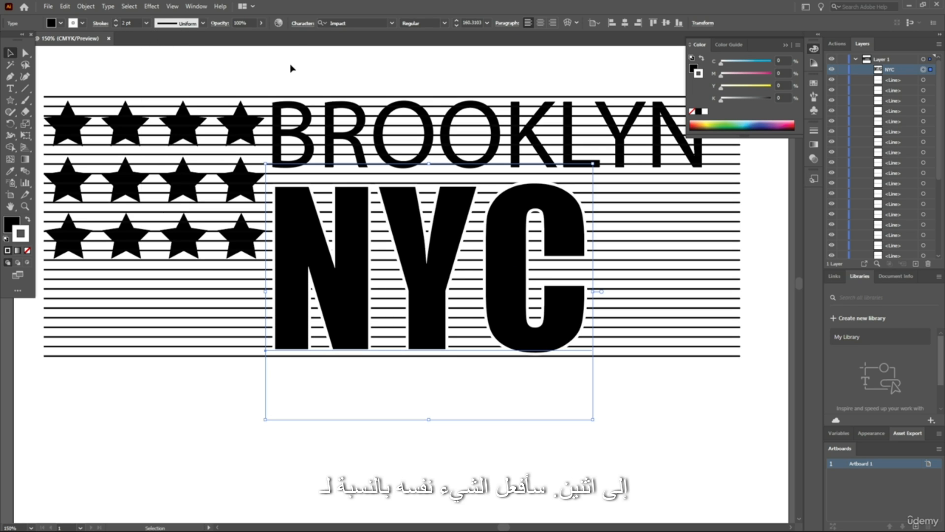
{"action": "left_click", "coordinate": [300, 79]}
Move the BROOKLYN text up in Layer 1's stacking order to directly below NYC, above all the lines
{"action": "scroll", "coordinate": [304, 84], "scroll_direction": "up", "scroll_amount": 1}
{"action": "scroll", "coordinate": [915, 156], "scroll_direction": "down", "scroll_amount": 3}
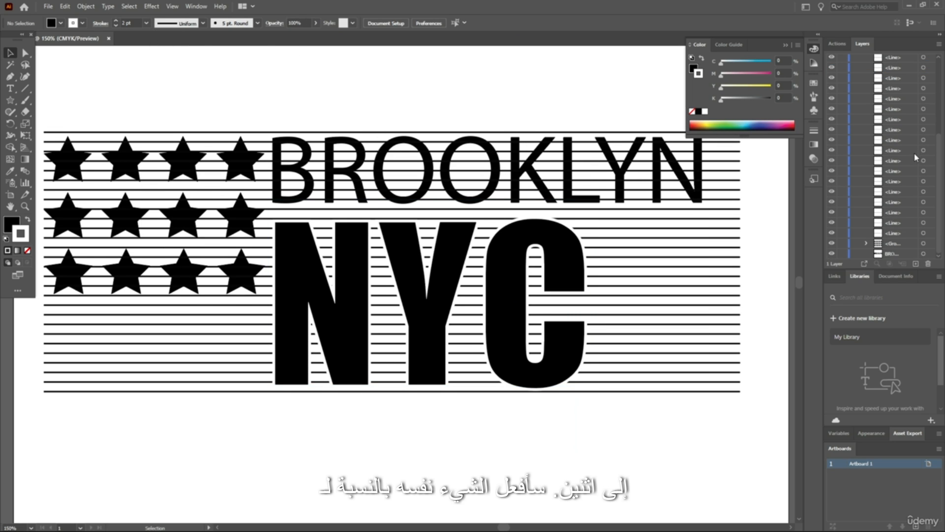
{"action": "left_click", "coordinate": [891, 254]}
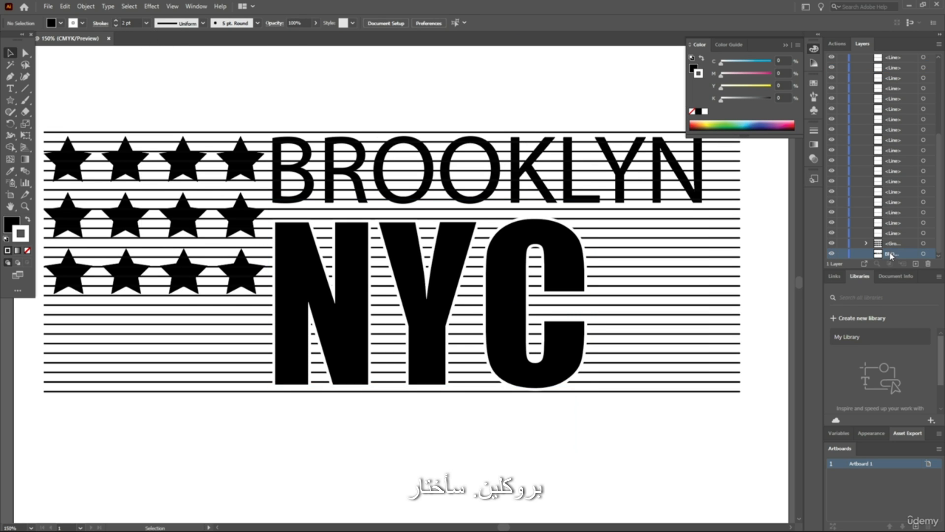
{"action": "left_click", "coordinate": [923, 254]}
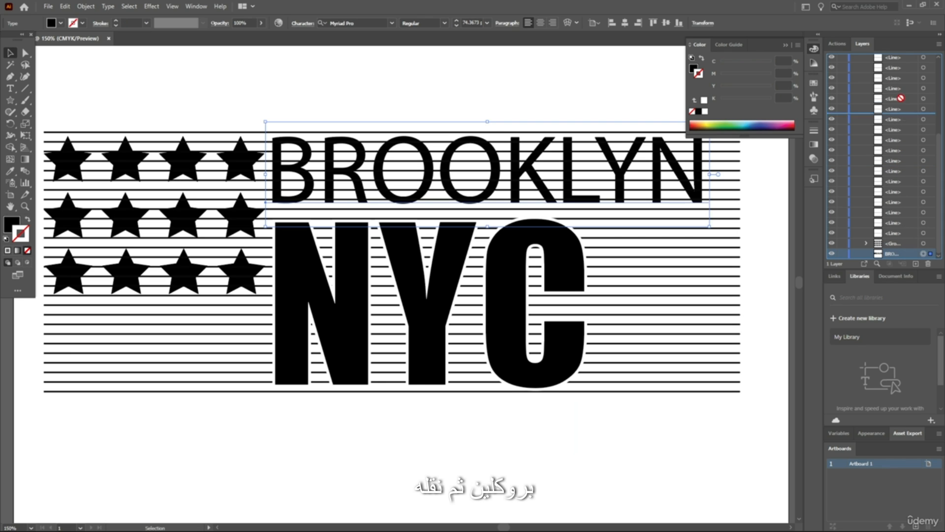
{"action": "left_click_drag", "start_coordinate": [903, 52], "coordinate": [902, 76]}
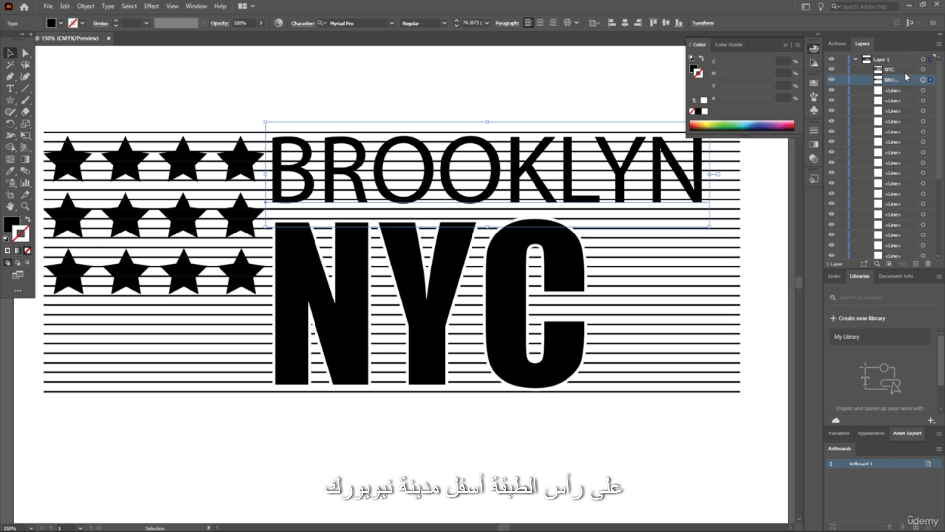
Add a white stroke to the BROOKLYN text so it stands apart from the lines
{"action": "double_click", "coordinate": [23, 235]}
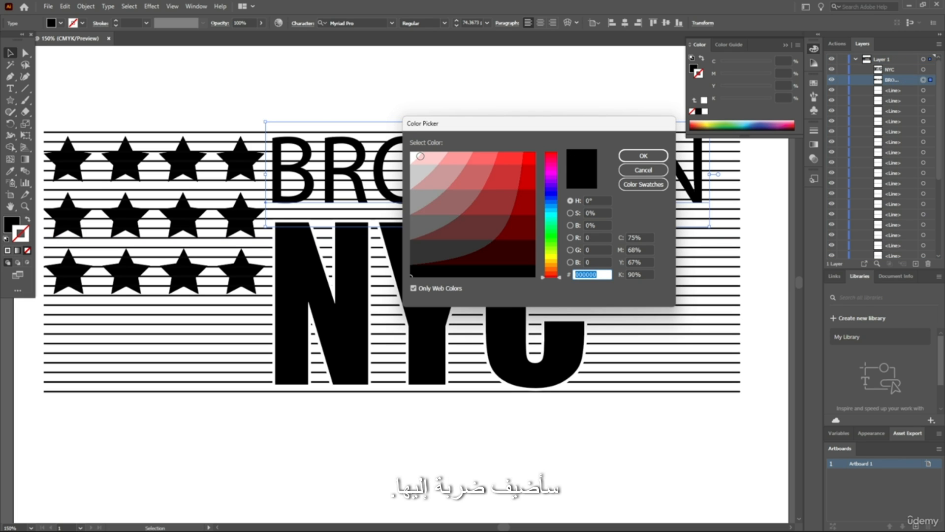
{"action": "left_click", "coordinate": [413, 153]}
{"action": "left_click", "coordinate": [644, 156]}
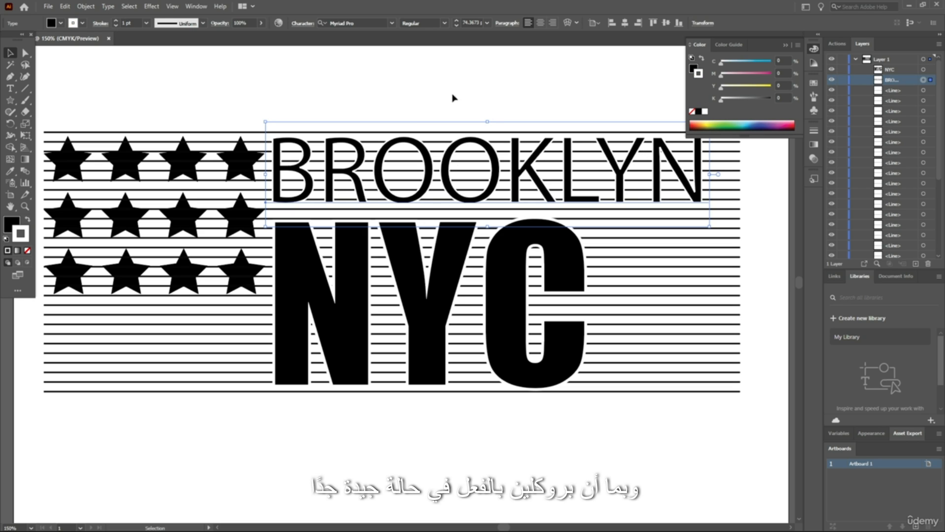
{"action": "left_click", "coordinate": [400, 94]}
{"action": "scroll", "coordinate": [460, 118], "scroll_direction": "up", "scroll_amount": 1}
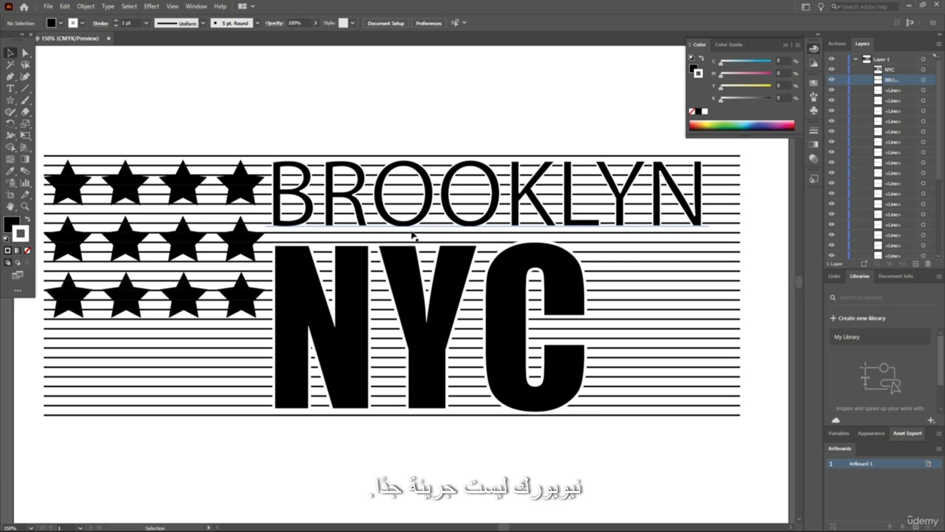
Add a white stroke to the group of twelve stars
{"action": "scroll", "coordinate": [409, 116], "scroll_direction": "up", "scroll_amount": 2}
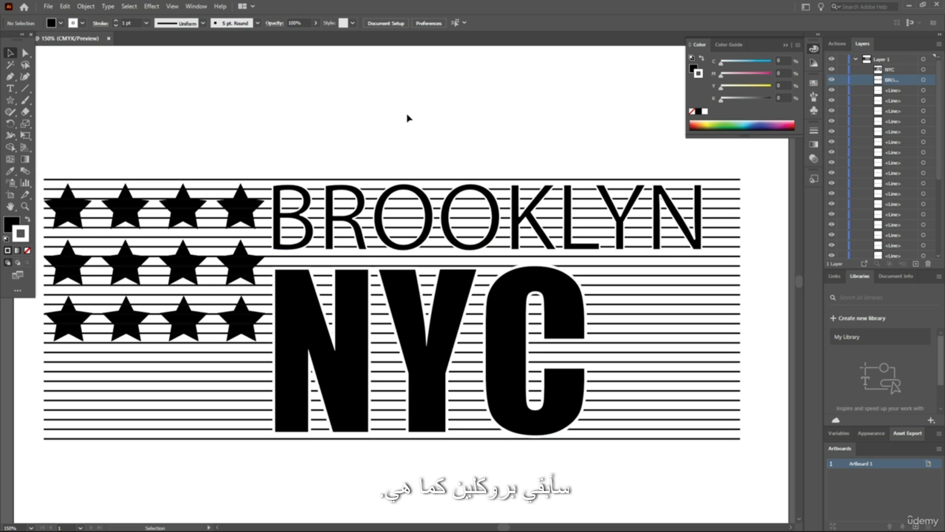
{"action": "scroll", "coordinate": [409, 119], "scroll_direction": "down", "scroll_amount": 3}
{"action": "scroll", "coordinate": [415, 122], "scroll_direction": "left", "scroll_amount": 1}
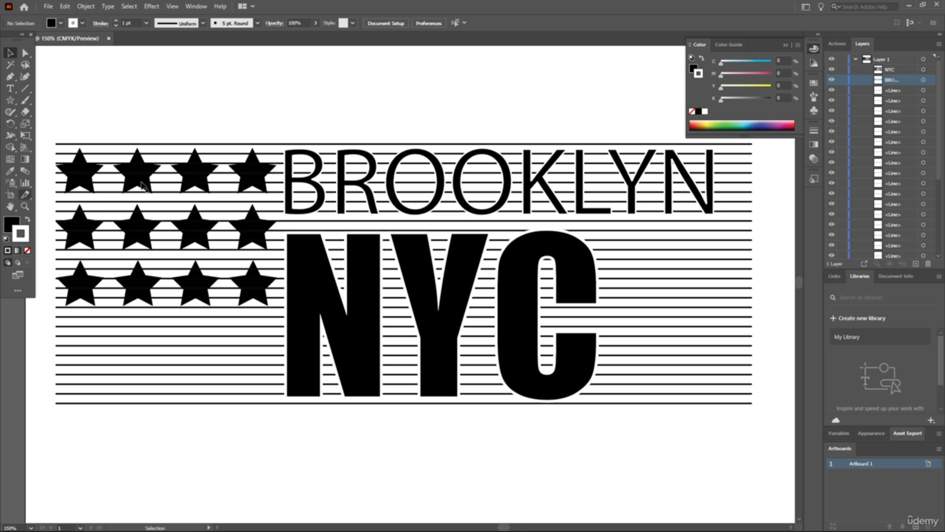
{"action": "left_click", "coordinate": [191, 233]}
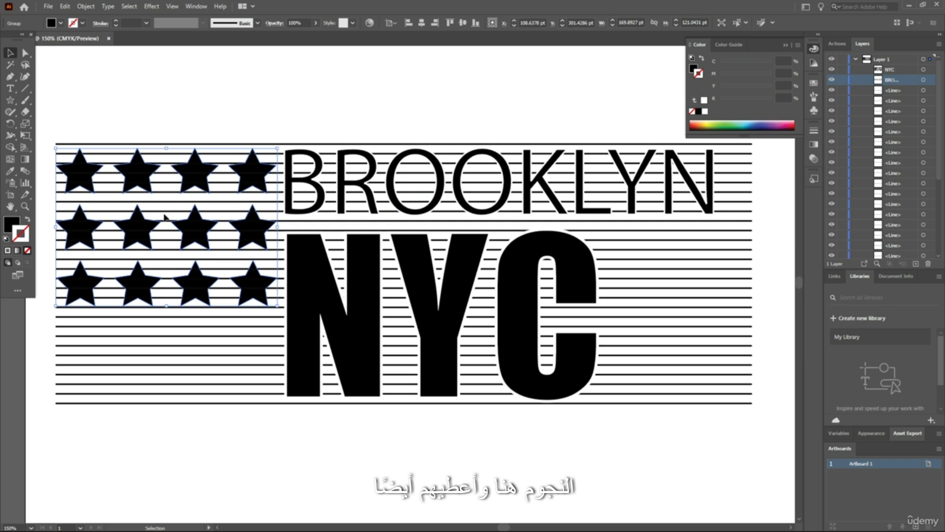
{"action": "double_click", "coordinate": [28, 240]}
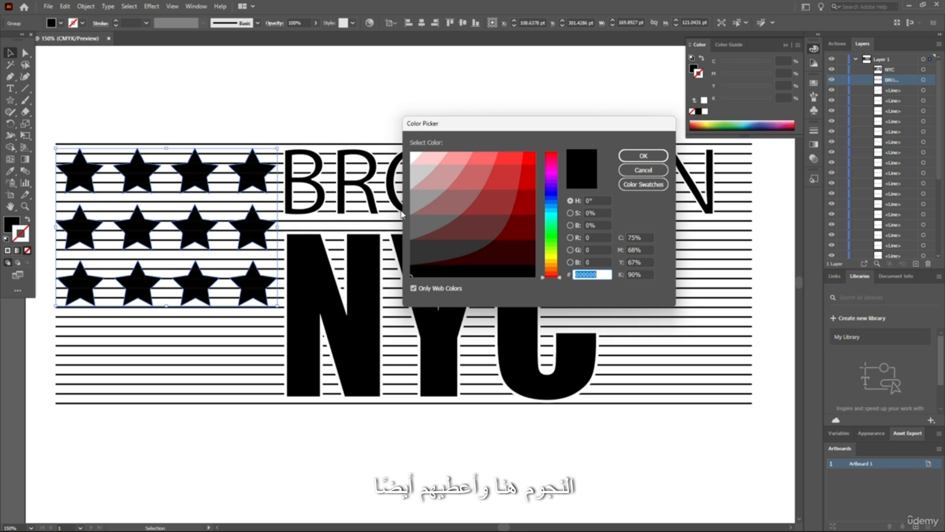
{"action": "left_click", "coordinate": [644, 156]}
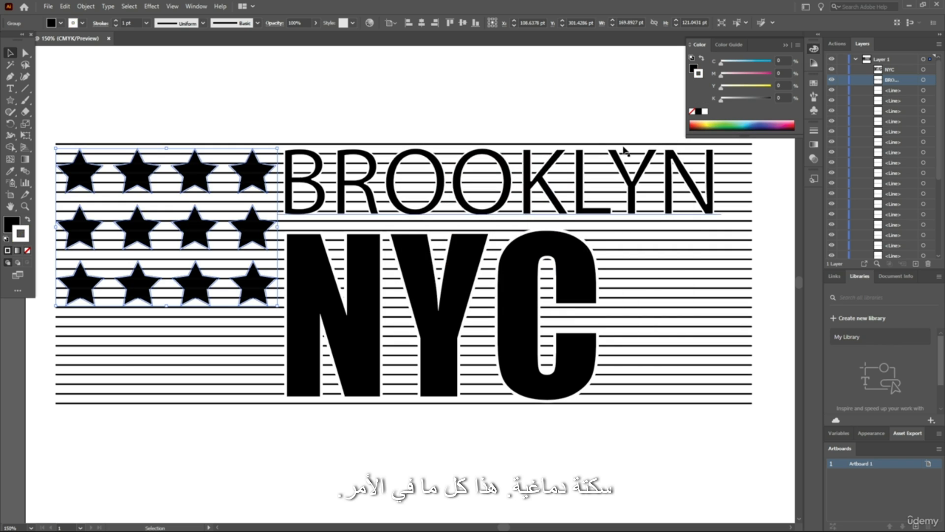
{"action": "left_click", "coordinate": [281, 118]}
{"action": "left_click", "coordinate": [251, 224]}
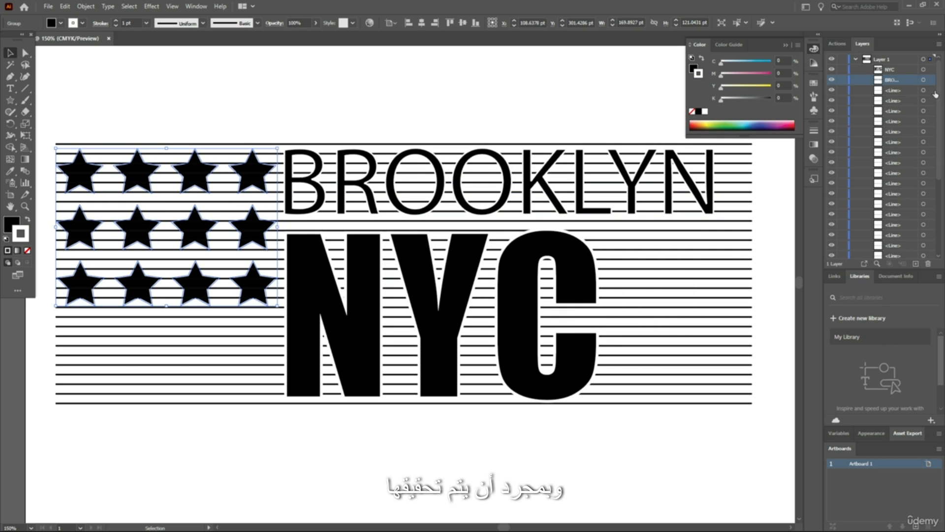
Move the star group up in Layer 1's stacking order to directly below BROOKLYN, above all the lines
{"action": "left_click_drag", "start_coordinate": [938, 112], "coordinate": [938, 205]}
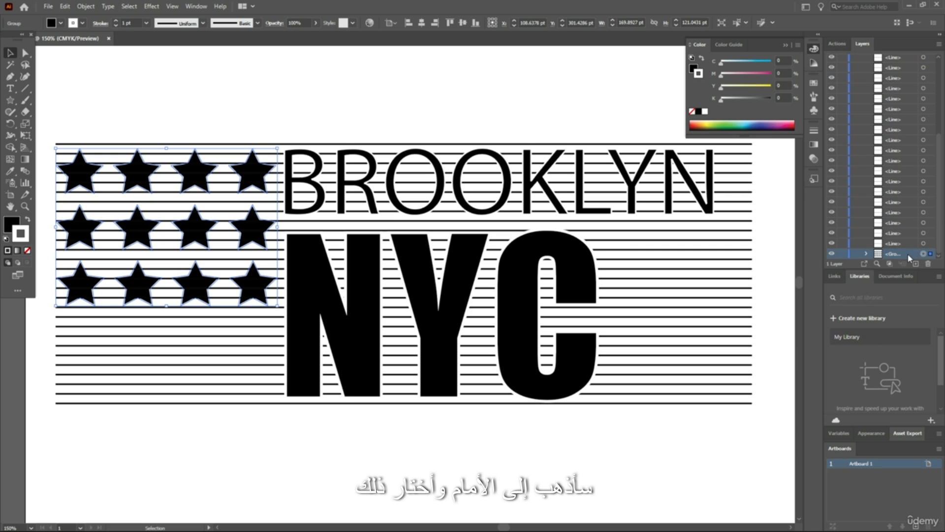
{"action": "left_click_drag", "start_coordinate": [910, 254], "coordinate": [903, 201]}
{"action": "mouse_move", "coordinate": [909, 90]}
{"action": "left_mouse_down"}
{"action": "mouse_move", "coordinate": [911, 58]}
{"action": "mouse_move", "coordinate": [915, 87]}
{"action": "left_mouse_up"}
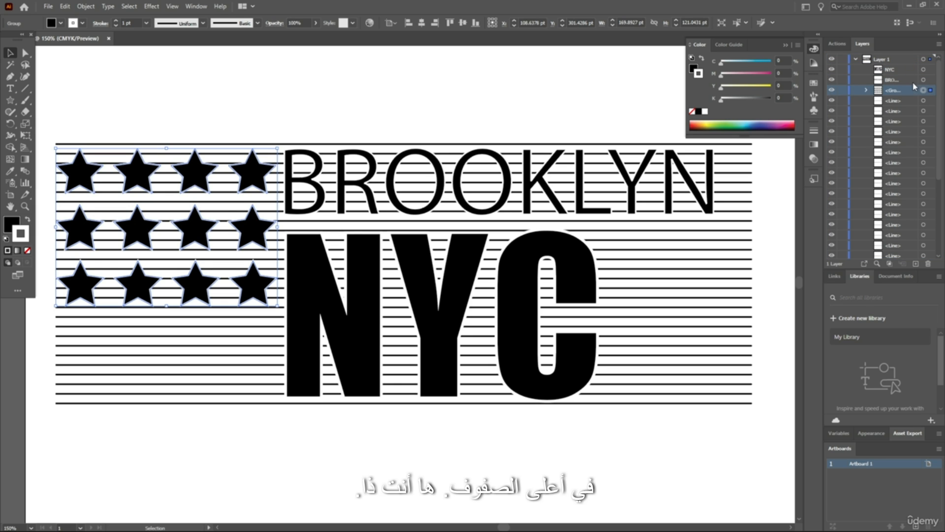
{"action": "left_click", "coordinate": [505, 79]}
Group all the horizontal lines behind the text and stars into one object
{"action": "scroll", "coordinate": [775, 179], "scroll_direction": "up", "scroll_amount": 1}
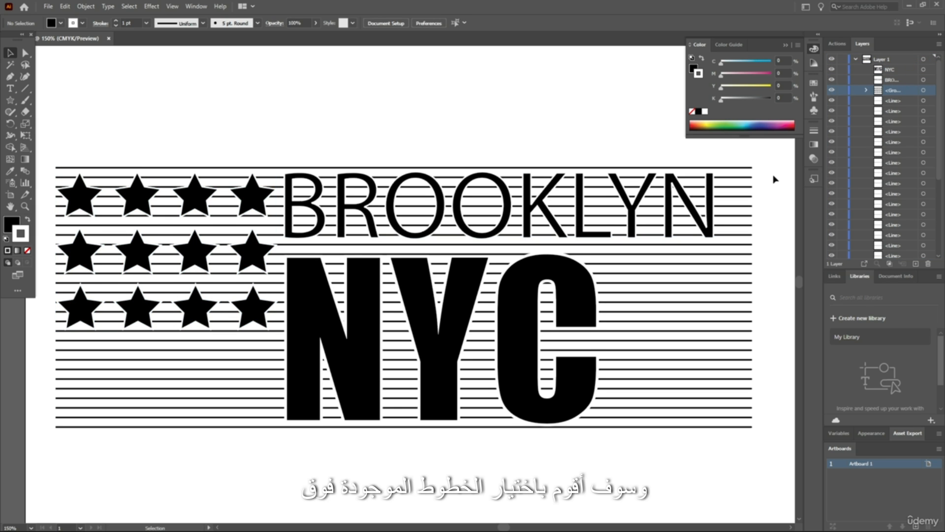
{"action": "left_click_drag", "start_coordinate": [748, 202], "coordinate": [734, 453]}
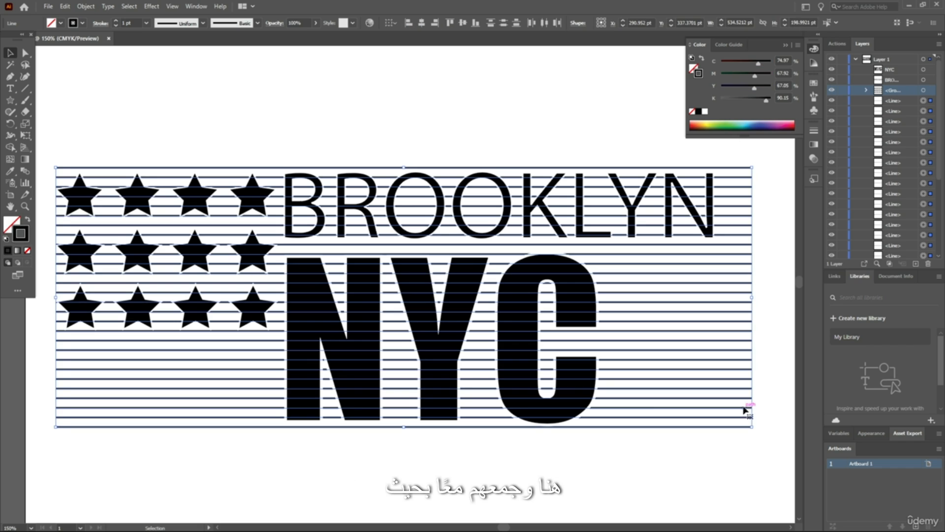
{"action": "key", "text": "a"}
{"action": "key", "text": "ctrl+g"}
{"action": "key", "text": "v"}
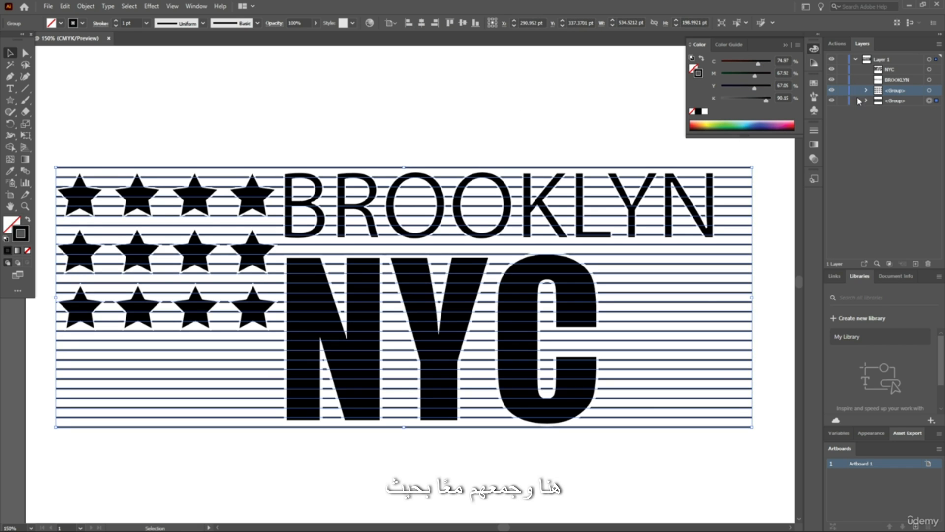
{"action": "left_click", "coordinate": [456, 99]}
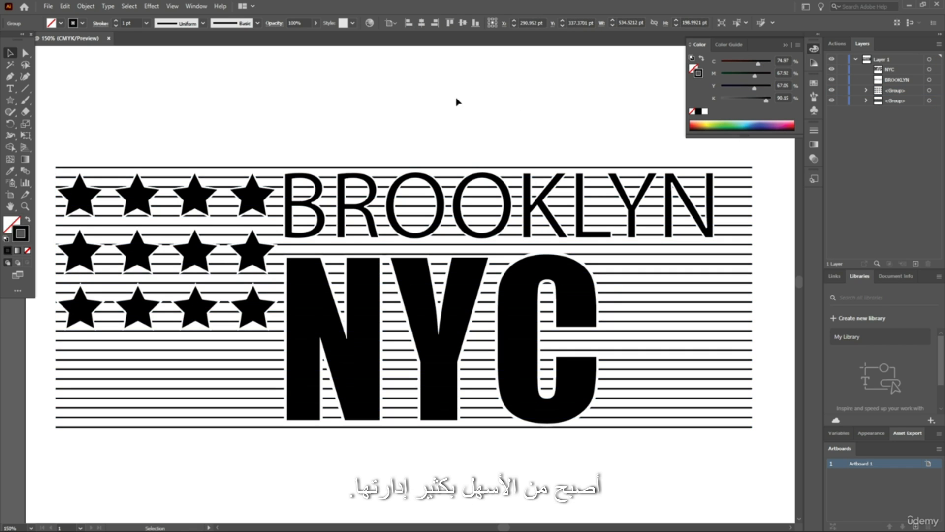
Examine the overall composition of stars, lines, BROOKLYN and NYC at different magnifications
{"action": "scroll", "coordinate": [362, 129], "scroll_direction": "down", "scroll_amount": 1}
{"action": "scroll", "coordinate": [348, 133], "scroll_direction": "down", "scroll_amount": 1}
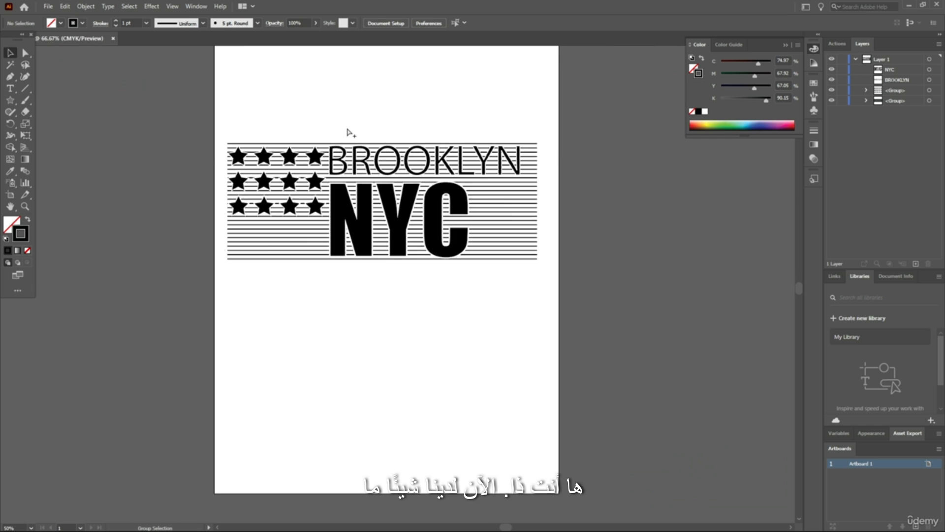
{"action": "scroll", "coordinate": [351, 133], "scroll_direction": "up", "scroll_amount": 1}
{"action": "scroll", "coordinate": [312, 88], "scroll_direction": "up", "scroll_amount": 1}
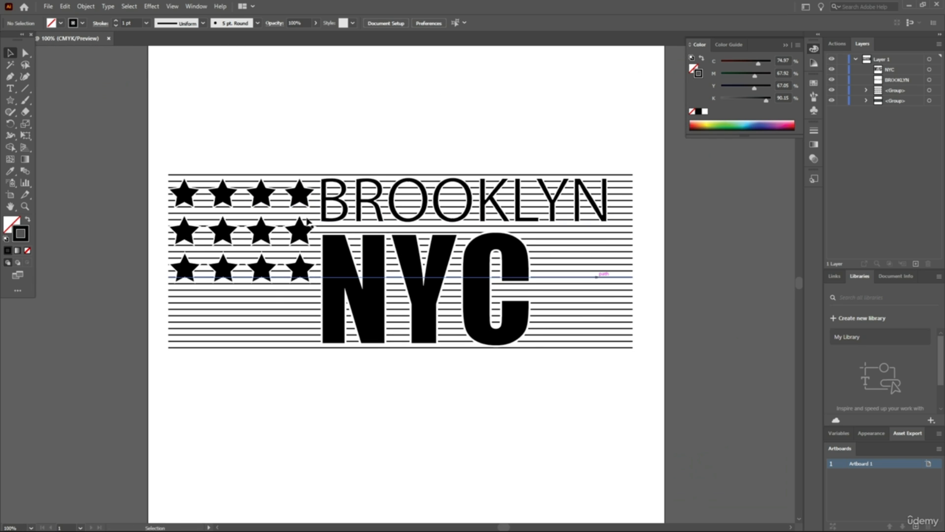
{"action": "scroll", "coordinate": [363, 137], "scroll_direction": "up", "scroll_amount": 1}
{"action": "scroll", "coordinate": [493, 253], "scroll_direction": "up", "scroll_amount": 1}
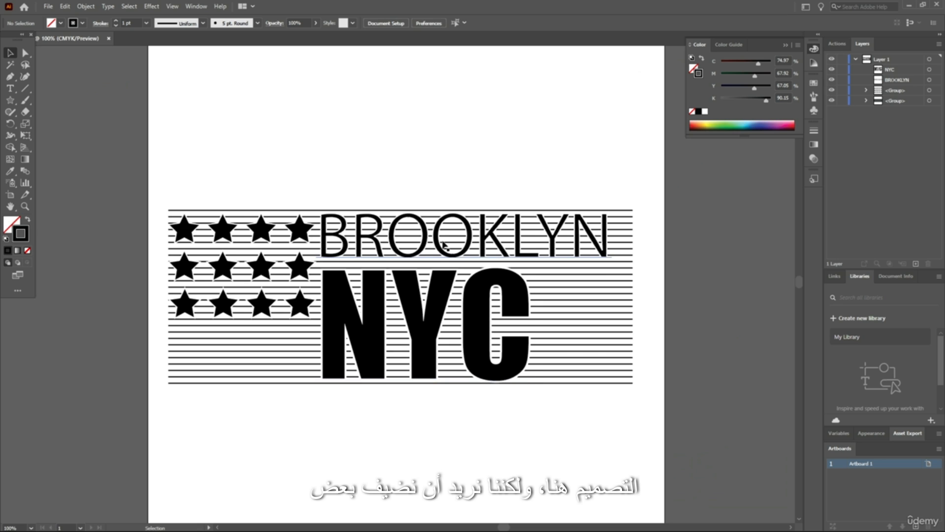
{"action": "scroll", "coordinate": [531, 214], "scroll_direction": "down", "scroll_amount": 2}
{"action": "scroll", "coordinate": [507, 256], "scroll_direction": "up", "scroll_amount": 1}
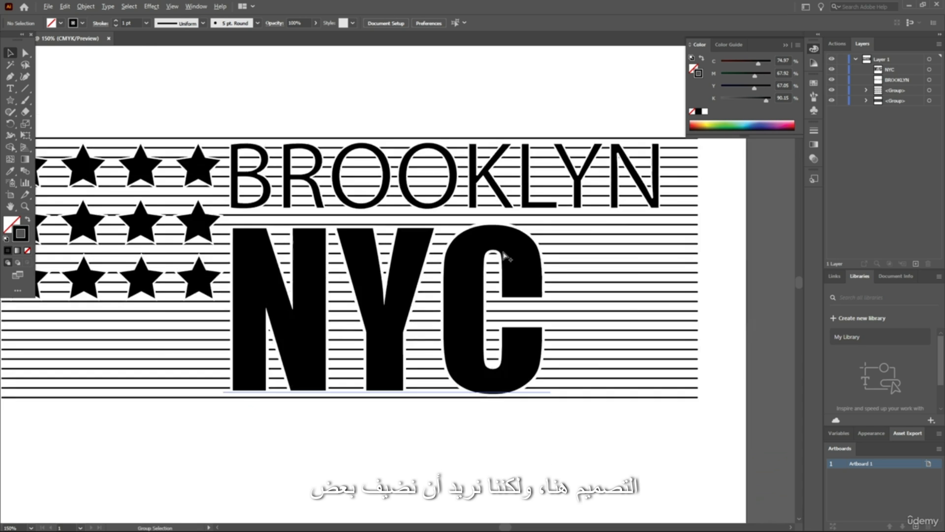
{"action": "scroll", "coordinate": [434, 253], "scroll_direction": "left", "scroll_amount": 2}
{"action": "scroll", "coordinate": [434, 253], "scroll_direction": "down", "scroll_amount": 1}
{"action": "scroll", "coordinate": [512, 256], "scroll_direction": "up", "scroll_amount": 1}
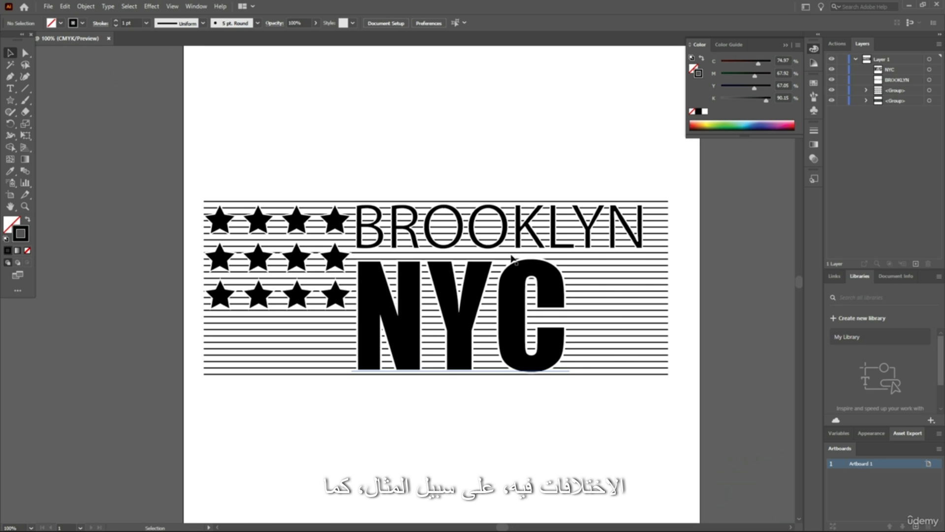
{"action": "scroll", "coordinate": [506, 258], "scroll_direction": "down", "scroll_amount": 1}
{"action": "scroll", "coordinate": [507, 258], "scroll_direction": "up", "scroll_amount": 1}
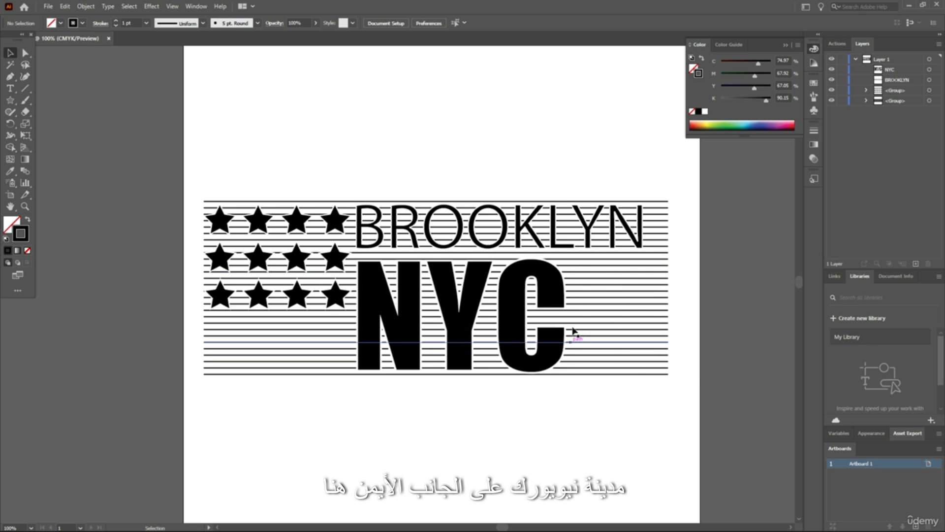
Add the text NEW, YORK, CITY on three separate lines in the empty area above the design
{"action": "key", "text": "t"}
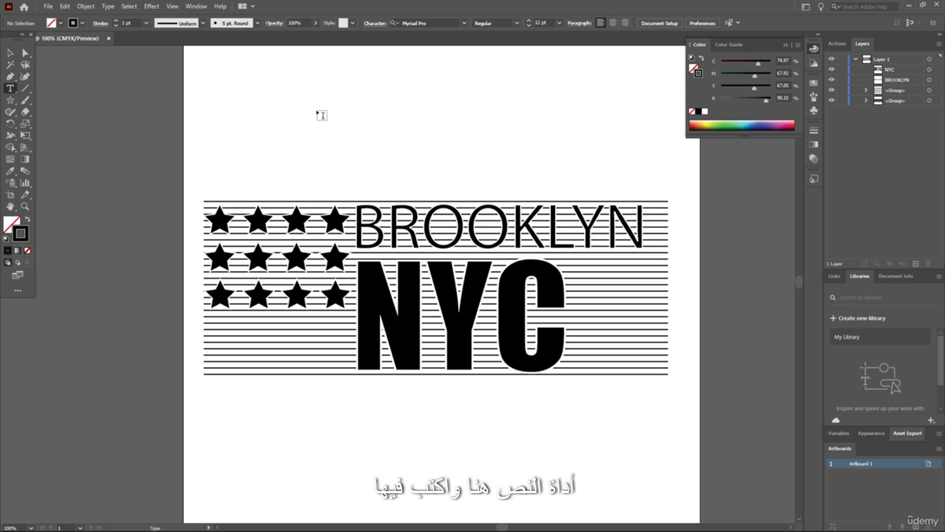
{"action": "left_click", "coordinate": [394, 123]}
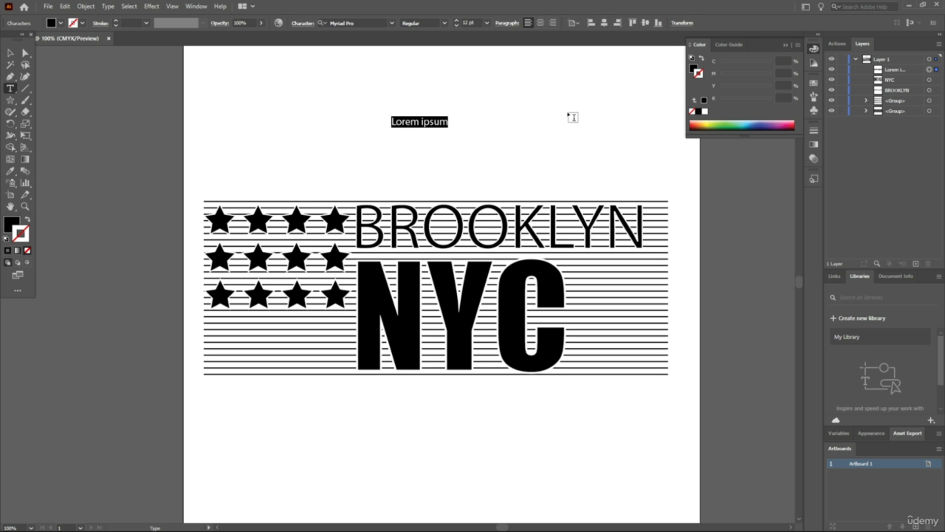
{"action": "type", "text": "NEW "}
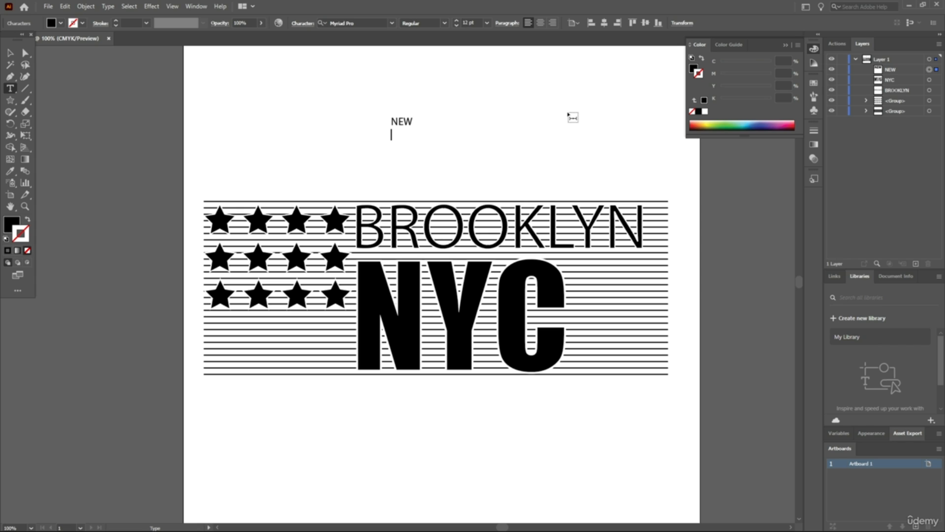
{"action": "type", "text": "Y"}
{"action": "key", "text": "BackSpace"}
{"action": "type", "text": "CITY"}
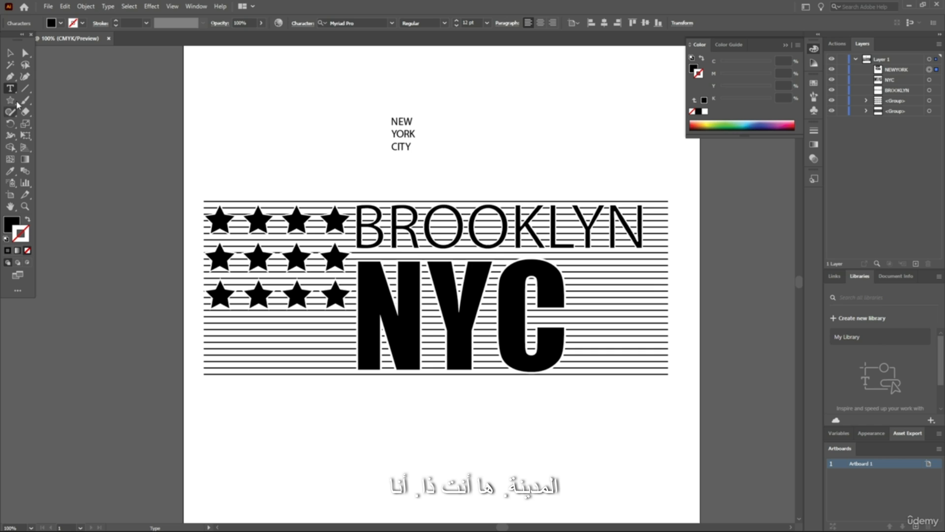
Right-align the three-line NEW YORK CITY text
{"action": "left_click", "coordinate": [7, 52]}
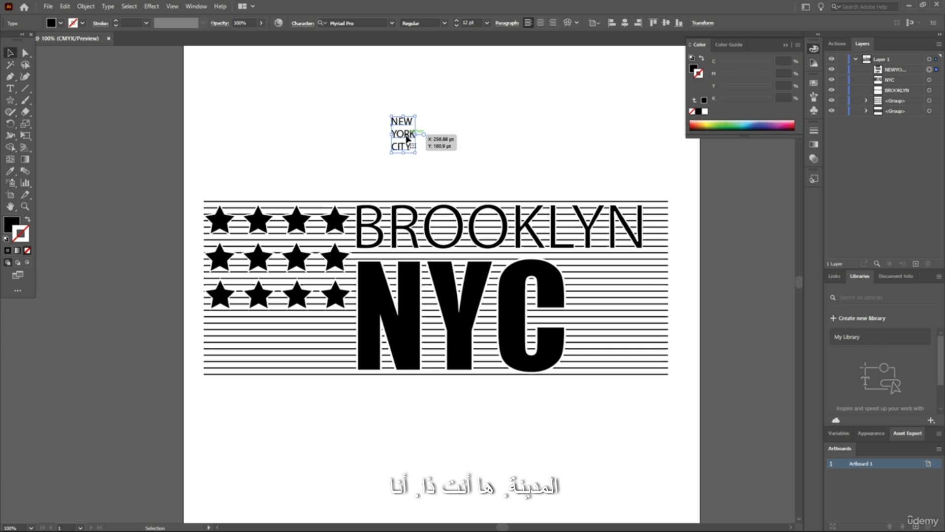
{"action": "left_click", "coordinate": [553, 23]}
{"action": "left_click_drag", "start_coordinate": [407, 139], "coordinate": [384, 140]}
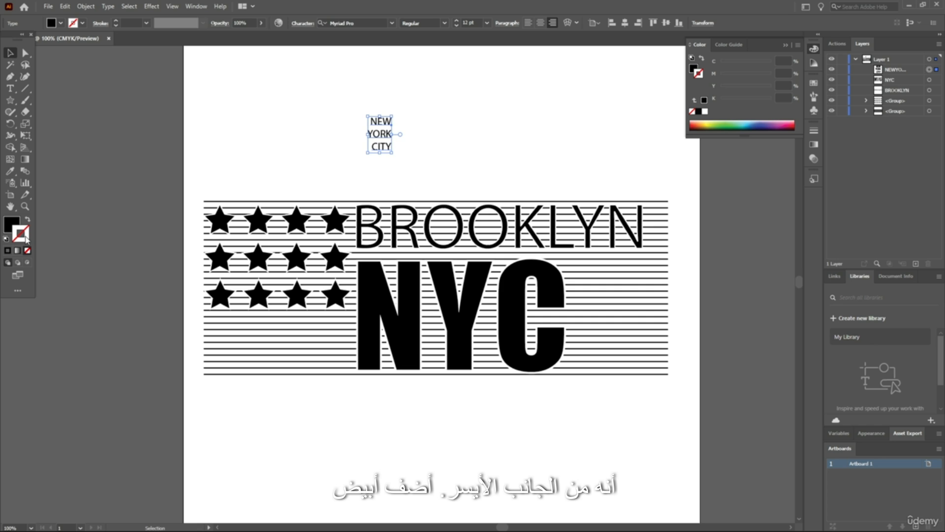
Try a white (FFFFFF) stroke on the small NEW YORK CITY text
{"action": "double_click", "coordinate": [26, 240]}
{"action": "left_click", "coordinate": [412, 154]}
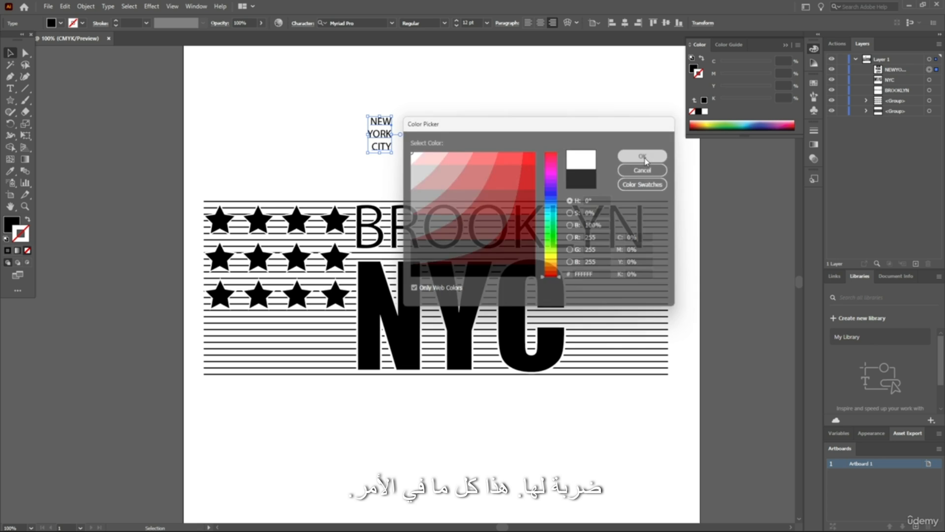
{"action": "left_click", "coordinate": [642, 156]}
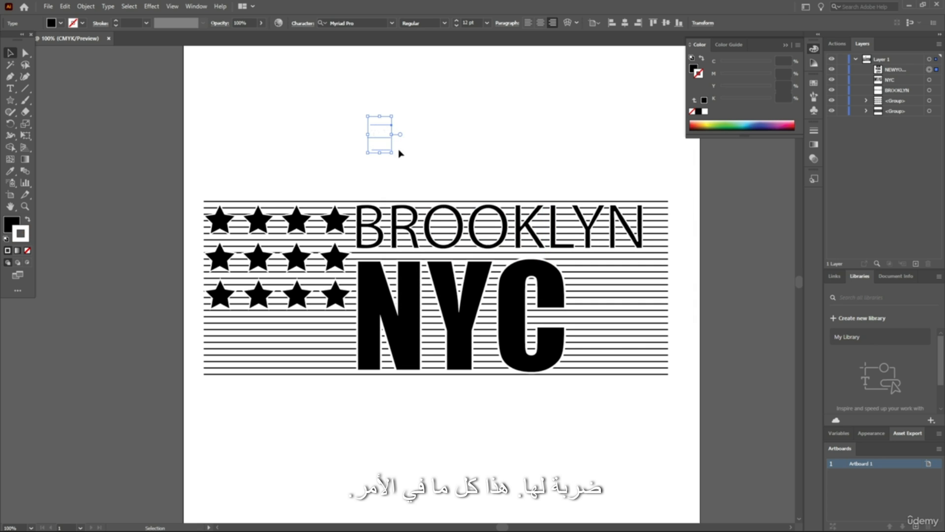
Change the NEW YORK CITY text's stroke to black (000000)
{"action": "double_click", "coordinate": [27, 236]}
{"action": "left_click", "coordinate": [484, 276]}
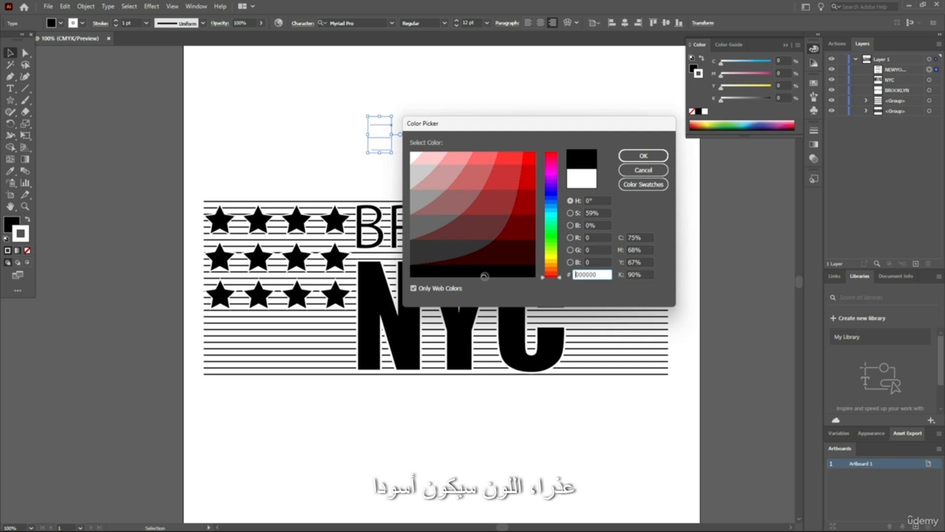
{"action": "left_click", "coordinate": [632, 162]}
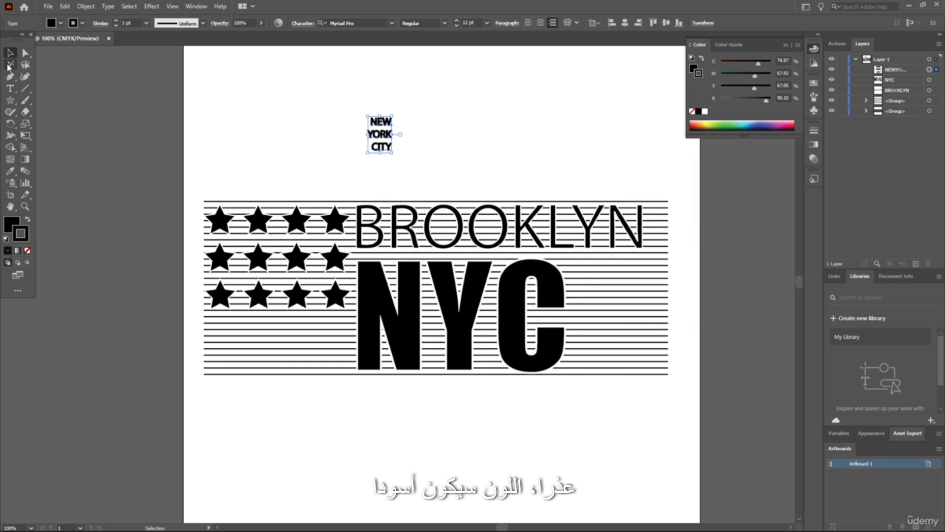
{"action": "left_click", "coordinate": [16, 225]}
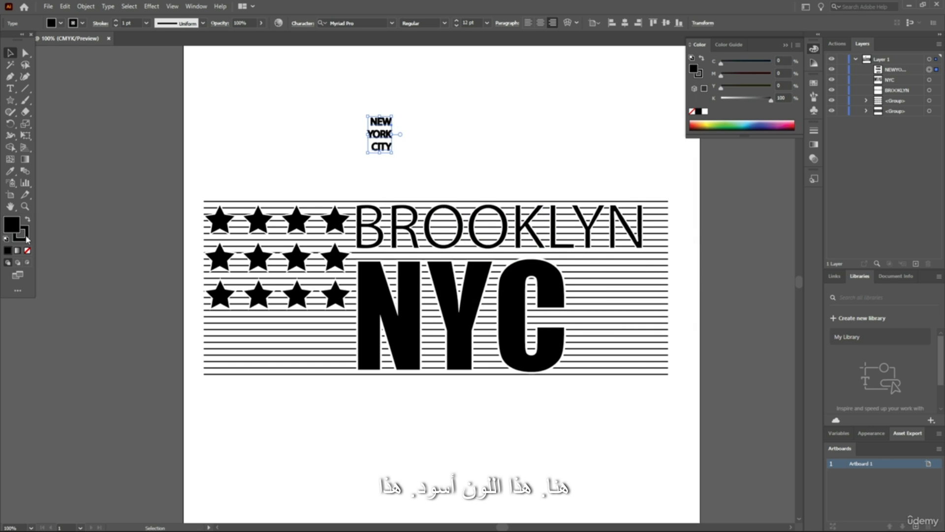
Set the NEW YORK CITY text's stroke to red (FF0000)
{"action": "double_click", "coordinate": [24, 237]}
{"action": "left_click", "coordinate": [534, 153]}
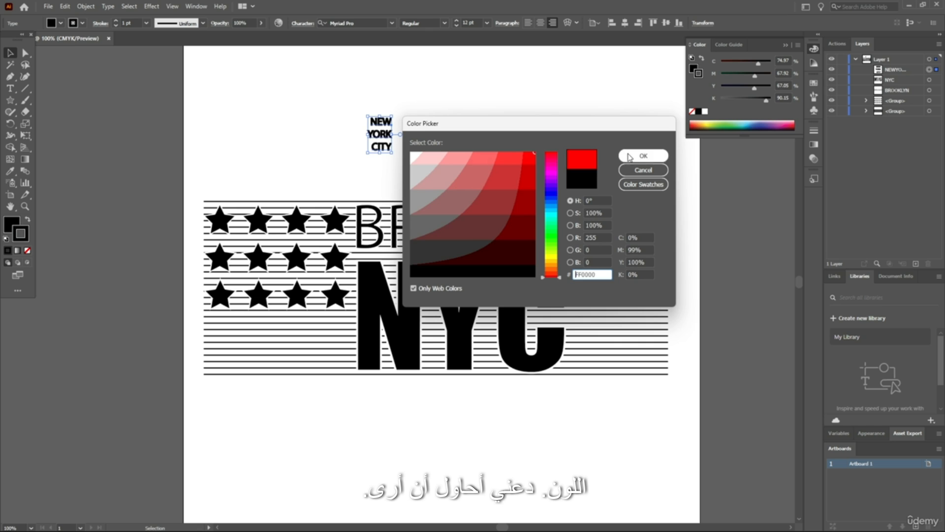
{"action": "left_click", "coordinate": [629, 157]}
Scale the NEW YORK CITY text up proportionally to about 25.5 pt
{"action": "scroll", "coordinate": [382, 110], "scroll_direction": "up", "scroll_amount": 5}
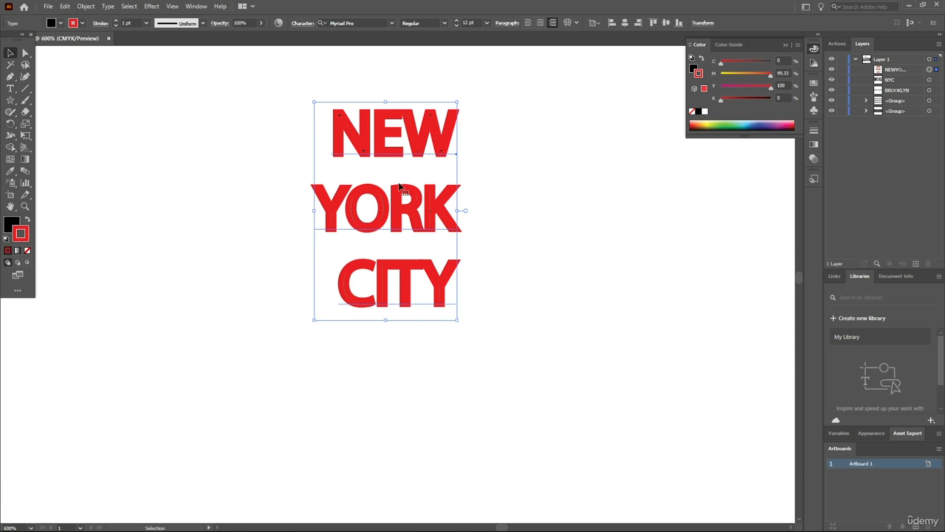
{"action": "left_click_drag", "start_coordinate": [457, 319], "coordinate": [614, 418]}
{"action": "scroll", "coordinate": [543, 338], "scroll_direction": "down", "scroll_amount": 3}
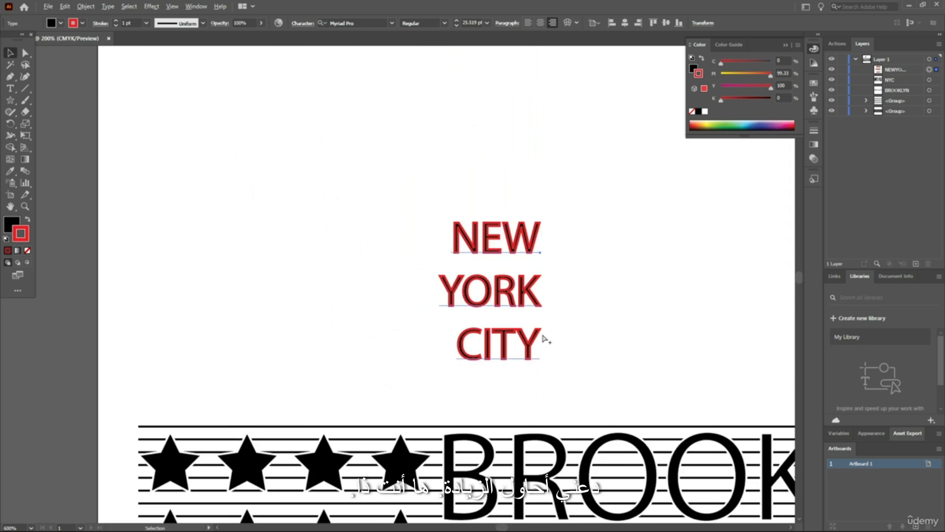
Change the stroke of the enlarged NEW YORK CITY text to white
{"action": "left_click", "coordinate": [542, 315]}
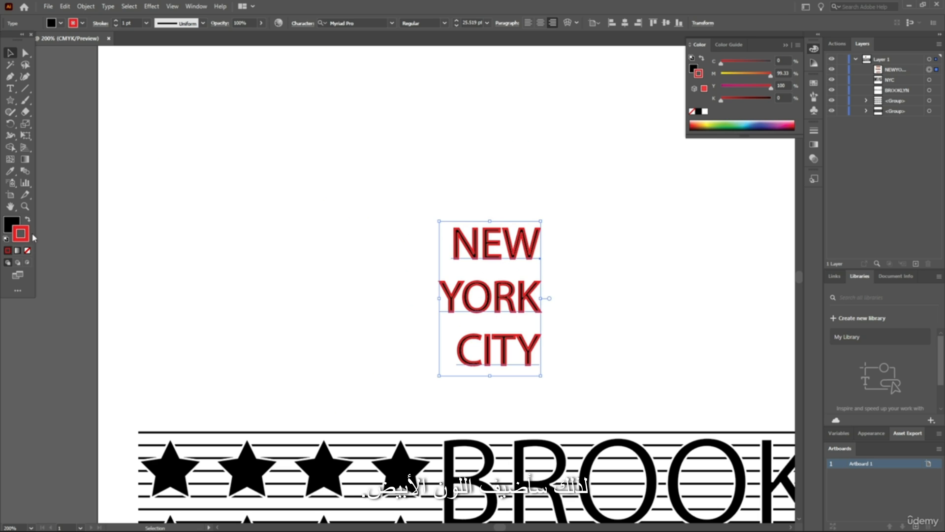
{"action": "double_click", "coordinate": [24, 234]}
{"action": "left_click_drag", "start_coordinate": [427, 168], "coordinate": [400, 136]}
{"action": "left_click", "coordinate": [648, 158]}
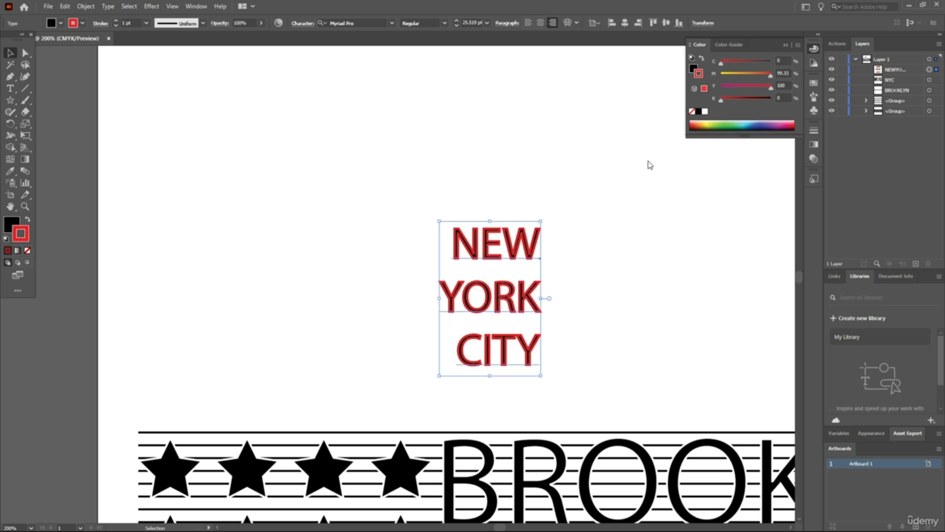
{"action": "scroll", "coordinate": [607, 194], "scroll_direction": "down", "scroll_amount": 4}
{"action": "scroll", "coordinate": [666, 243], "scroll_direction": "up", "scroll_amount": 2}
{"action": "left_click", "coordinate": [472, 189]}
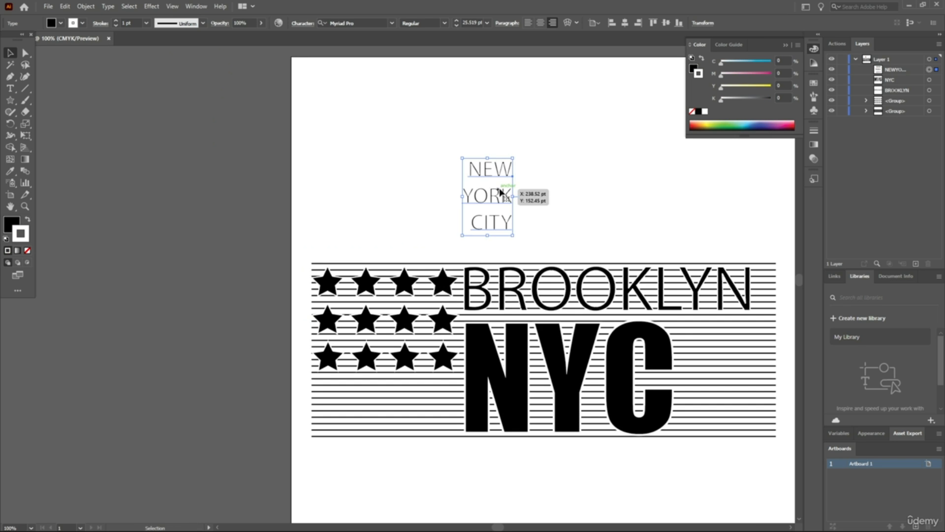
Move the NEW YORK CITY text onto the horizontal lines in the space beside the NYC lettering, below the end of BROOKLYN
{"action": "left_click", "coordinate": [896, 70]}
{"action": "scroll", "coordinate": [633, 173], "scroll_direction": "down", "scroll_amount": 1}
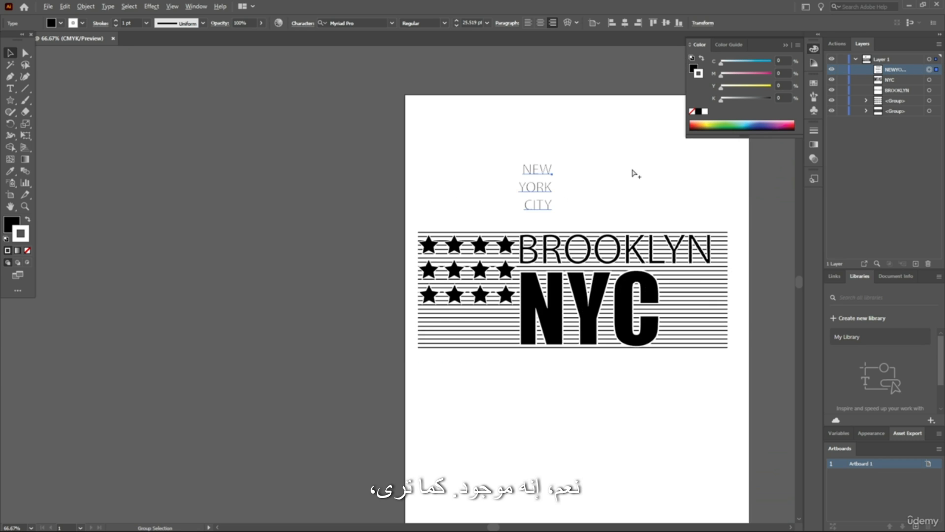
{"action": "scroll", "coordinate": [637, 174], "scroll_direction": "up", "scroll_amount": 1}
{"action": "scroll", "coordinate": [621, 176], "scroll_direction": "right", "scroll_amount": 5}
{"action": "left_click_drag", "start_coordinate": [430, 193], "coordinate": [667, 378]}
{"action": "scroll", "coordinate": [728, 381], "scroll_direction": "up", "scroll_amount": 2}
{"action": "scroll", "coordinate": [685, 368], "scroll_direction": "up", "scroll_amount": 1}
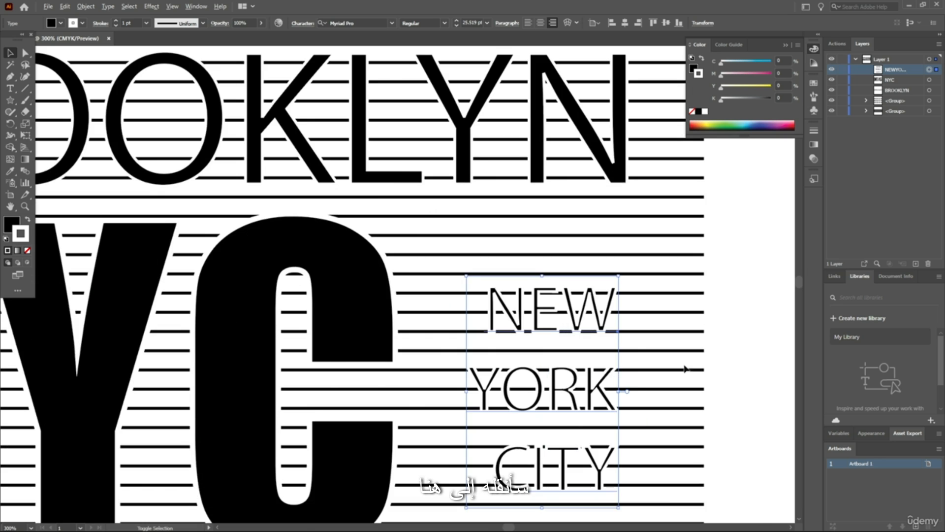
{"action": "scroll", "coordinate": [605, 367], "scroll_direction": "down", "scroll_amount": 2}
{"action": "scroll", "coordinate": [648, 331], "scroll_direction": "down", "scroll_amount": 1}
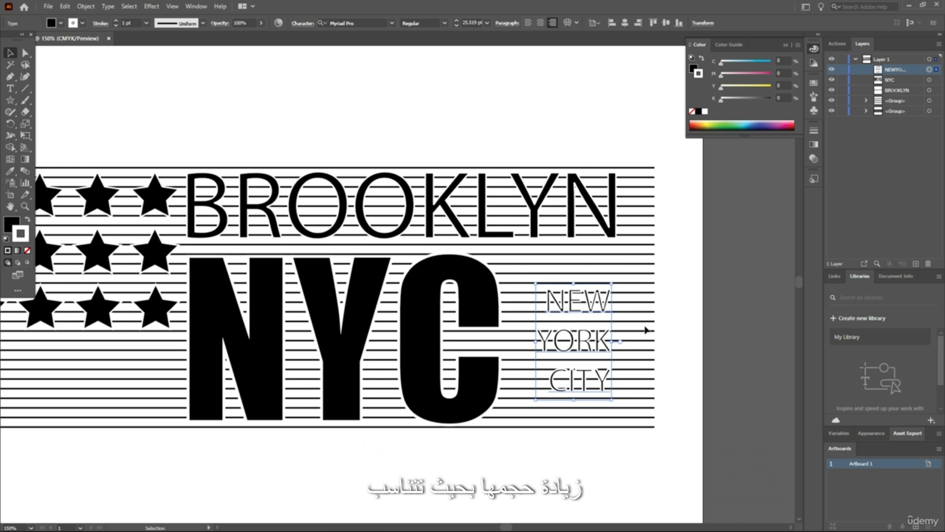
{"action": "scroll", "coordinate": [646, 330], "scroll_direction": "down", "scroll_amount": 1}
{"action": "scroll", "coordinate": [647, 331], "scroll_direction": "up", "scroll_amount": 2}
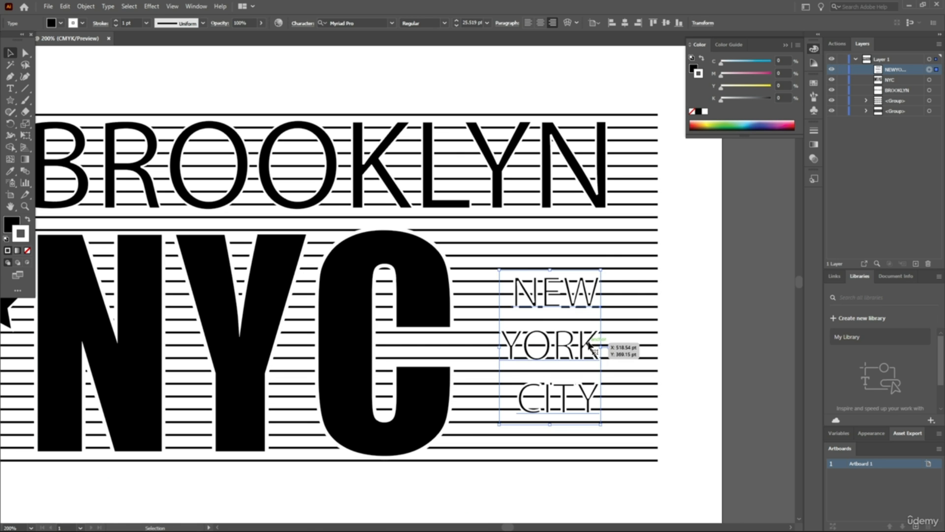
Reposition the NEW YORK CITY text beside NYC and scale it up proportionally to about 38.9 pt to fill the NYC height
{"action": "left_click_drag", "start_coordinate": [580, 329], "coordinate": [563, 304]}
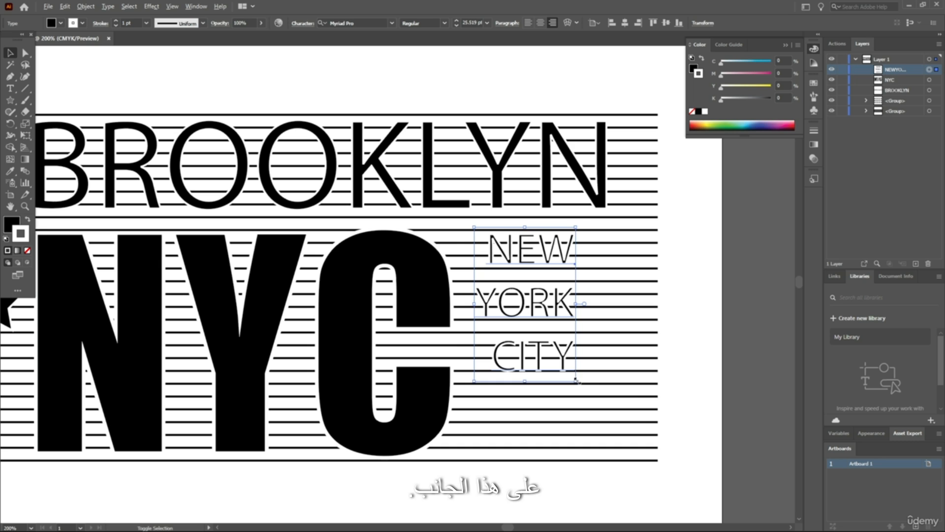
{"action": "left_click_drag", "start_coordinate": [577, 380], "coordinate": [603, 421]}
{"action": "left_click_drag", "start_coordinate": [560, 308], "coordinate": [585, 344]}
Stretch the BROOKLYN text horizontally until its final N nearly reaches the right ends of the horizontal lines
{"action": "left_click", "coordinate": [546, 151]}
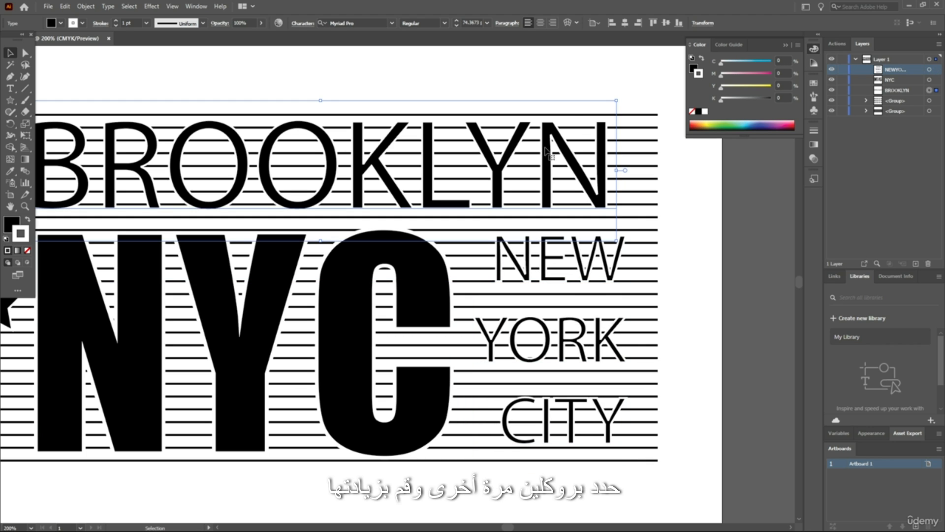
{"action": "left_click_drag", "start_coordinate": [616, 172], "coordinate": [662, 175]}
{"action": "scroll", "coordinate": [668, 171], "scroll_direction": "down", "scroll_amount": 3}
{"action": "scroll", "coordinate": [515, 128], "scroll_direction": "up", "scroll_amount": 1}
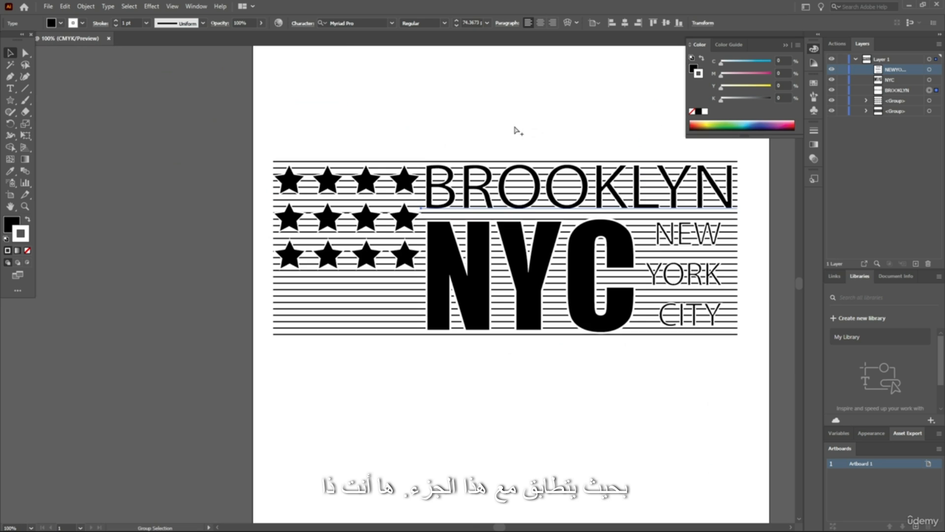
{"action": "left_click", "coordinate": [546, 128]}
{"action": "scroll", "coordinate": [573, 134], "scroll_direction": "up", "scroll_amount": 1}
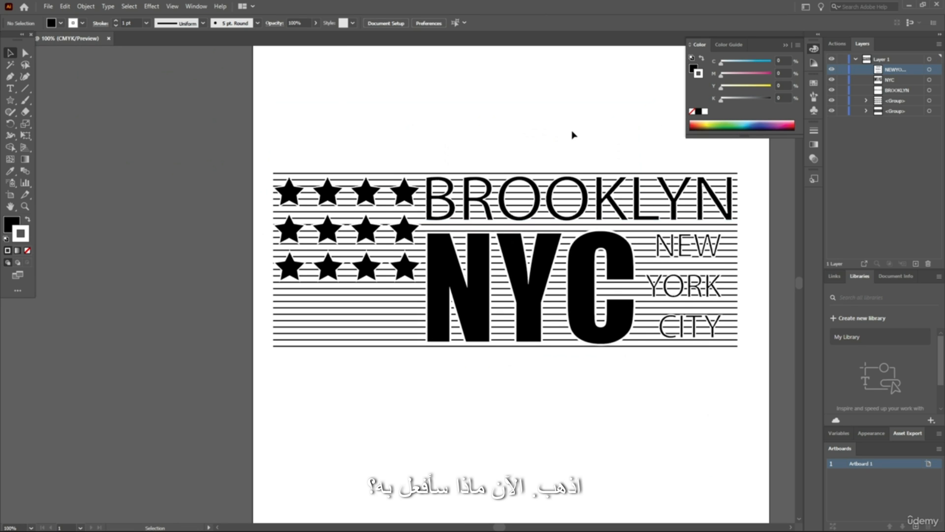
Expand the BROOKLYN text into vector shapes with the Object and Fill options enabled
{"action": "left_click", "coordinate": [470, 200]}
{"action": "scroll", "coordinate": [404, 124], "scroll_direction": "up", "scroll_amount": 2}
{"action": "scroll", "coordinate": [522, 209], "scroll_direction": "up", "scroll_amount": 2}
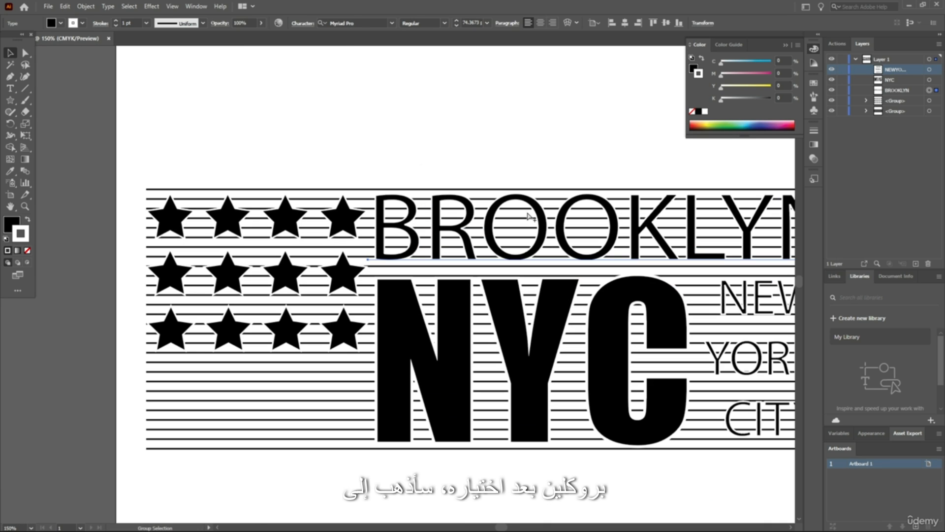
{"action": "left_click", "coordinate": [86, 6]}
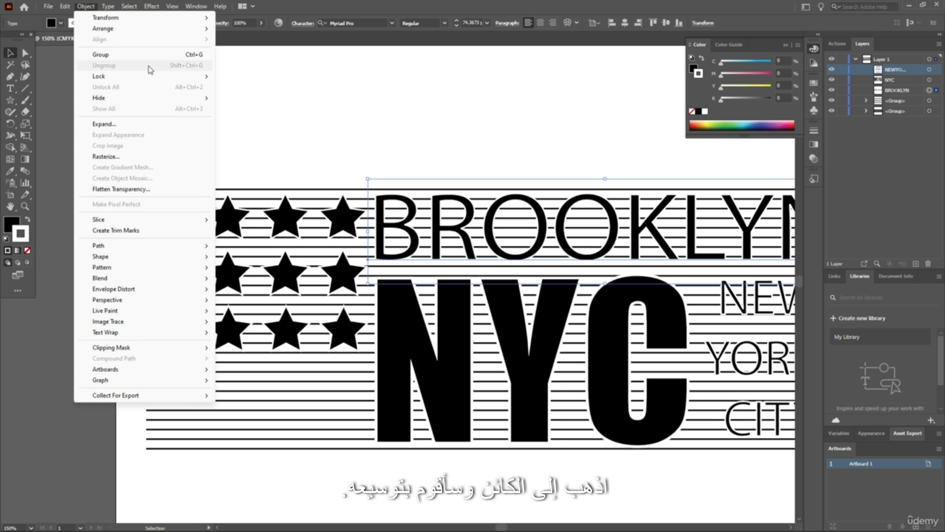
{"action": "left_click", "coordinate": [118, 126]}
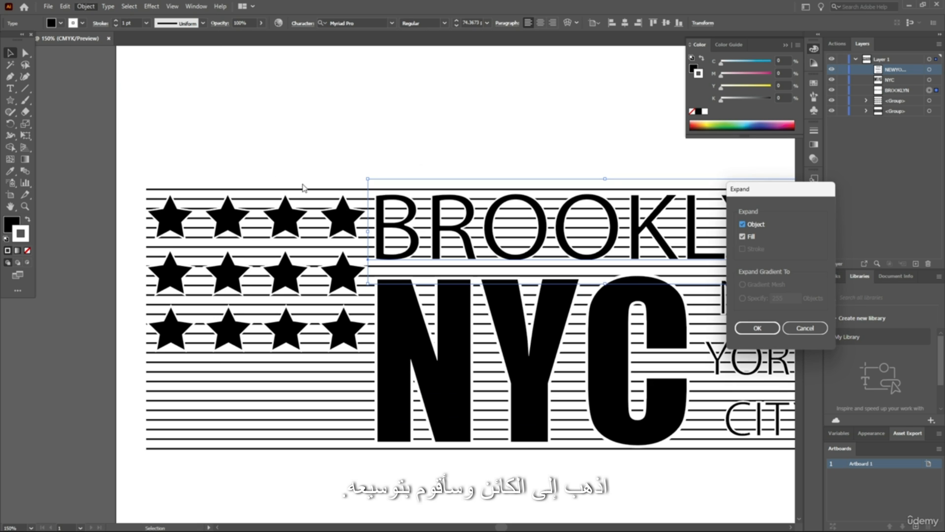
{"action": "left_click", "coordinate": [759, 329]}
{"action": "left_click", "coordinate": [493, 151]}
{"action": "scroll", "coordinate": [406, 236], "scroll_direction": "up", "scroll_amount": 2}
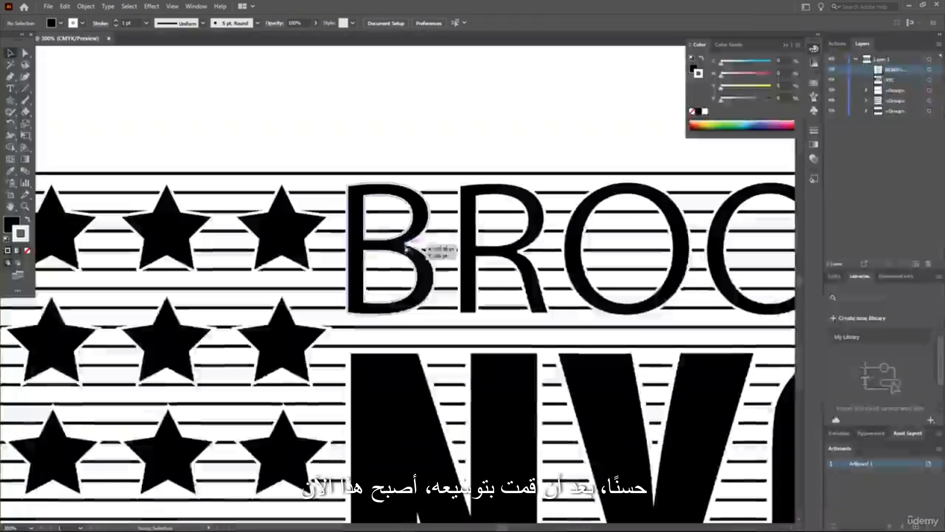
Inspect the expanded BROOKLYN outlines and how their left edge lines up with the NYC lettering
{"action": "left_click", "coordinate": [406, 249]}
{"action": "scroll", "coordinate": [501, 143], "scroll_direction": "down", "scroll_amount": 1}
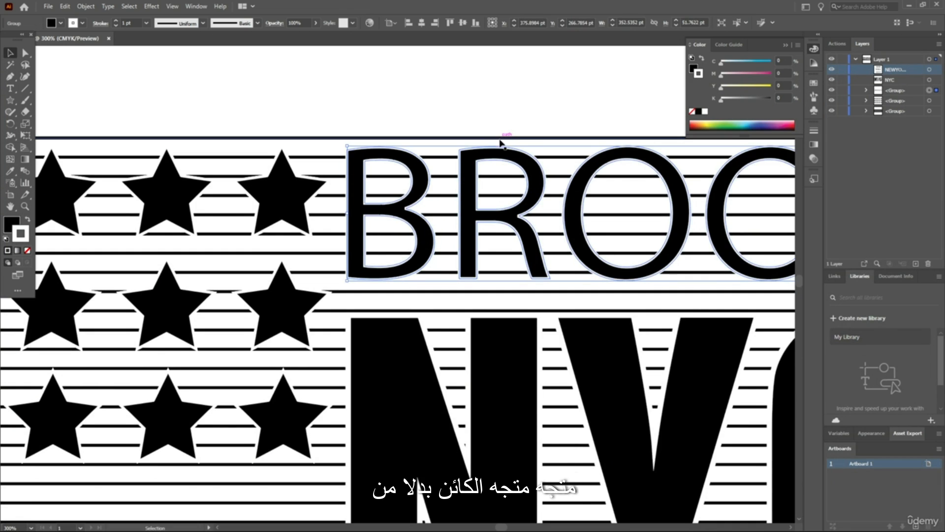
{"action": "scroll", "coordinate": [500, 140], "scroll_direction": "up", "scroll_amount": 1}
{"action": "scroll", "coordinate": [500, 140], "scroll_direction": "down", "scroll_amount": 3}
{"action": "scroll", "coordinate": [574, 196], "scroll_direction": "up", "scroll_amount": 1}
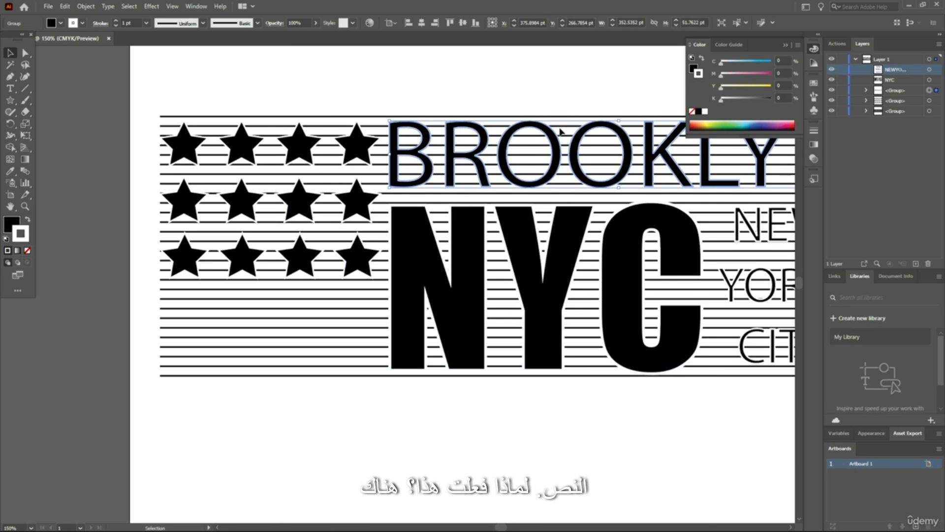
{"action": "scroll", "coordinate": [561, 131], "scroll_direction": "down", "scroll_amount": 1}
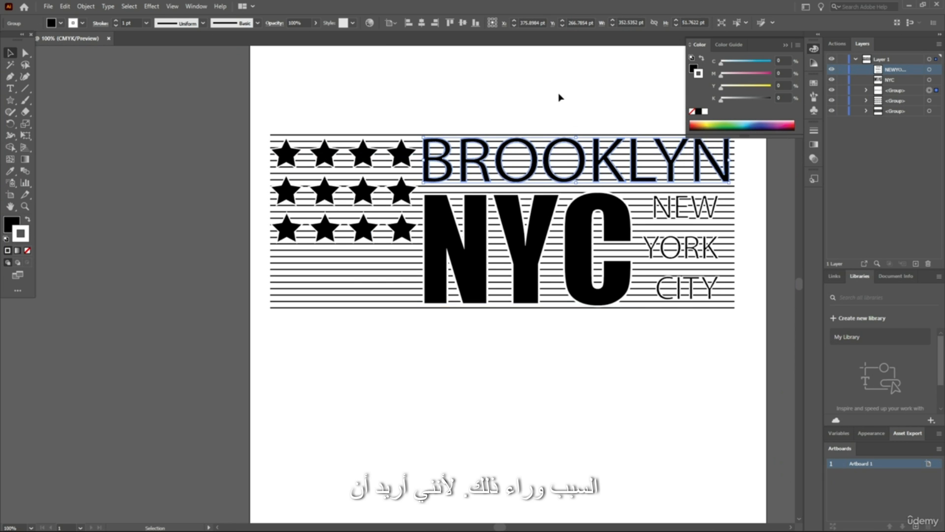
{"action": "left_click", "coordinate": [560, 97]}
{"action": "scroll", "coordinate": [563, 168], "scroll_direction": "up", "scroll_amount": 2}
{"action": "scroll", "coordinate": [496, 209], "scroll_direction": "left", "scroll_amount": 1}
{"action": "scroll", "coordinate": [453, 223], "scroll_direction": "up", "scroll_amount": 3}
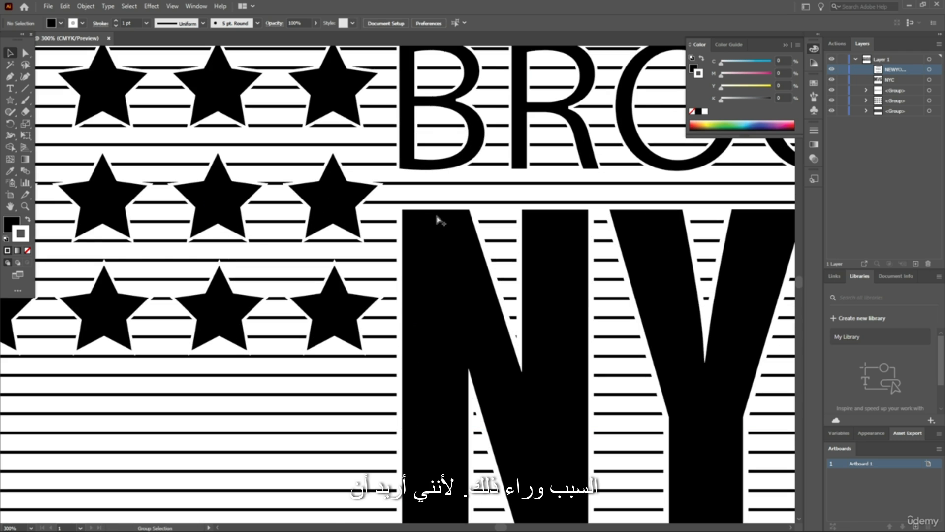
{"action": "scroll", "coordinate": [421, 148], "scroll_direction": "down", "scroll_amount": 2}
{"action": "scroll", "coordinate": [482, 163], "scroll_direction": "down", "scroll_amount": 2}
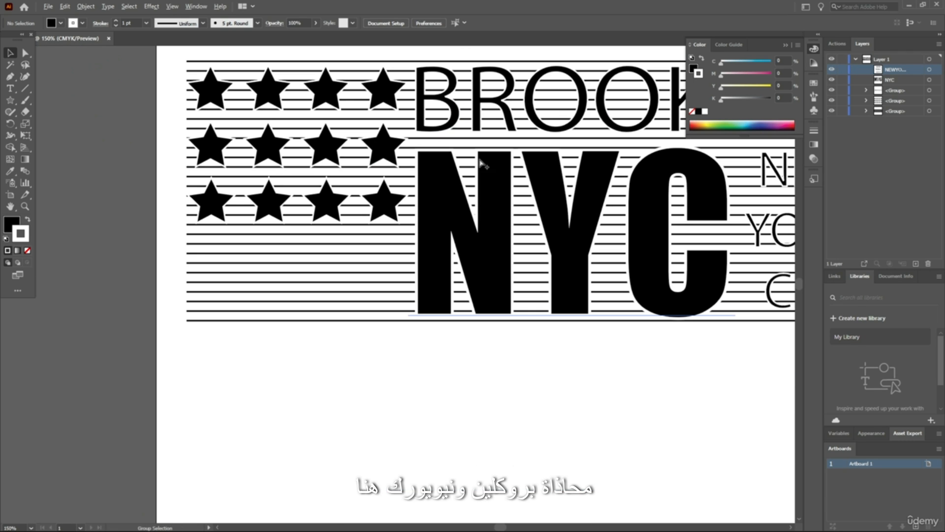
Expand the NYC text into vector shapes with the Object and Fill options enabled
{"action": "left_click", "coordinate": [477, 212]}
{"action": "scroll", "coordinate": [483, 211], "scroll_direction": "up", "scroll_amount": 2}
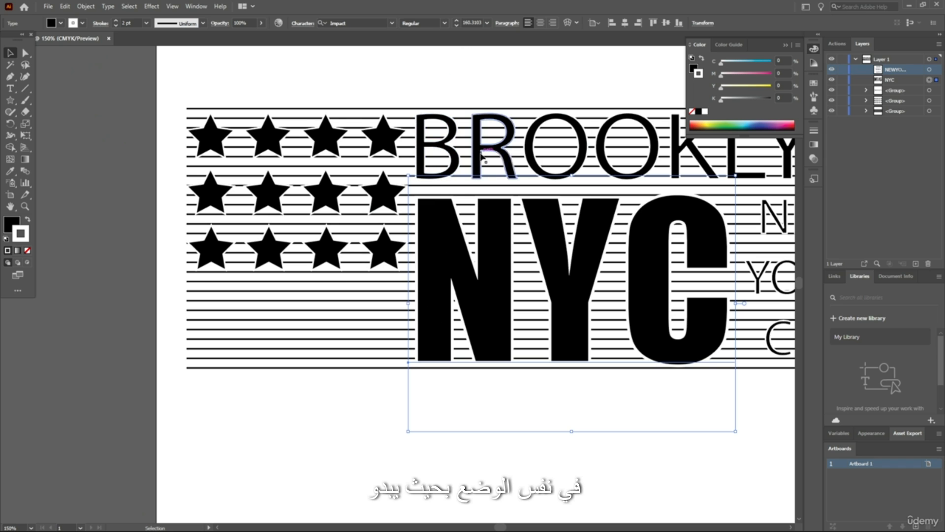
{"action": "scroll", "coordinate": [290, 102], "scroll_direction": "up", "scroll_amount": 1}
{"action": "scroll", "coordinate": [458, 127], "scroll_direction": "down", "scroll_amount": 1}
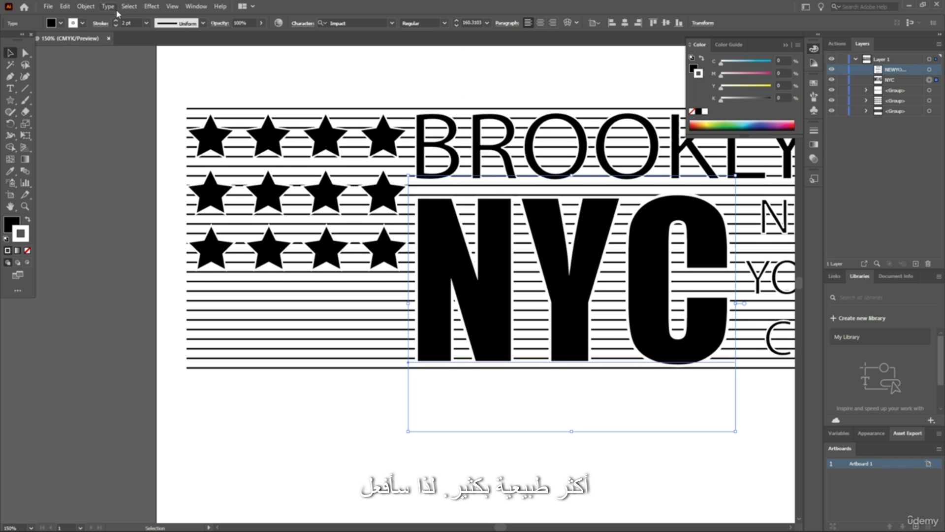
{"action": "left_click", "coordinate": [86, 6]}
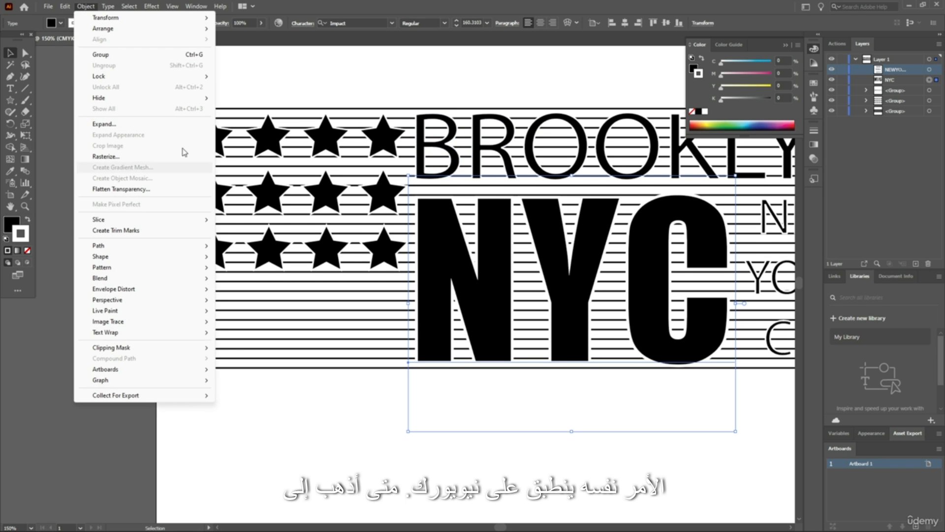
{"action": "left_click", "coordinate": [120, 124]}
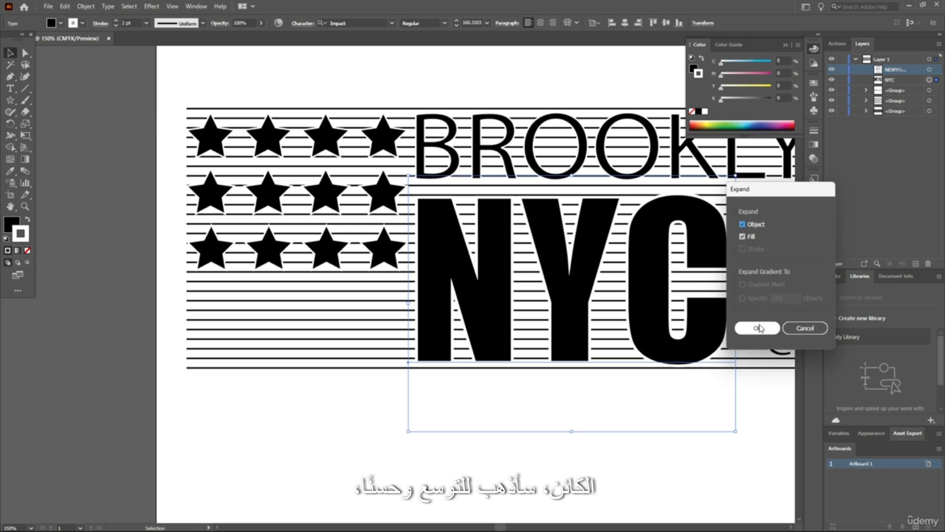
{"action": "left_click", "coordinate": [758, 328]}
{"action": "left_click", "coordinate": [474, 401]}
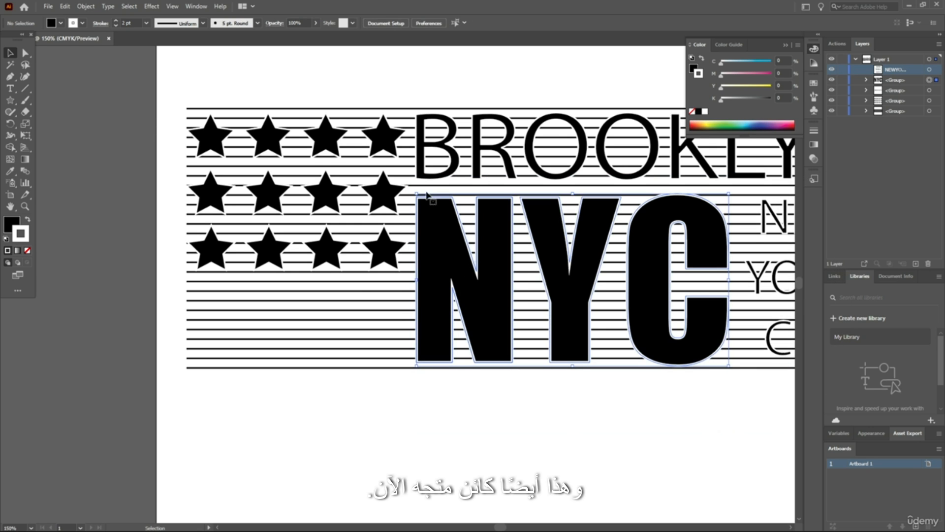
Shift the expanded NYC lettering slightly so its left edge lines up with the B of BROOKLYN
{"action": "scroll", "coordinate": [434, 247], "scroll_direction": "up", "scroll_amount": 1}
{"action": "scroll", "coordinate": [436, 251], "scroll_direction": "up", "scroll_amount": 2}
{"action": "left_click_drag", "start_coordinate": [446, 258], "coordinate": [447, 260]}
{"action": "key", "text": "ctrl+0"}
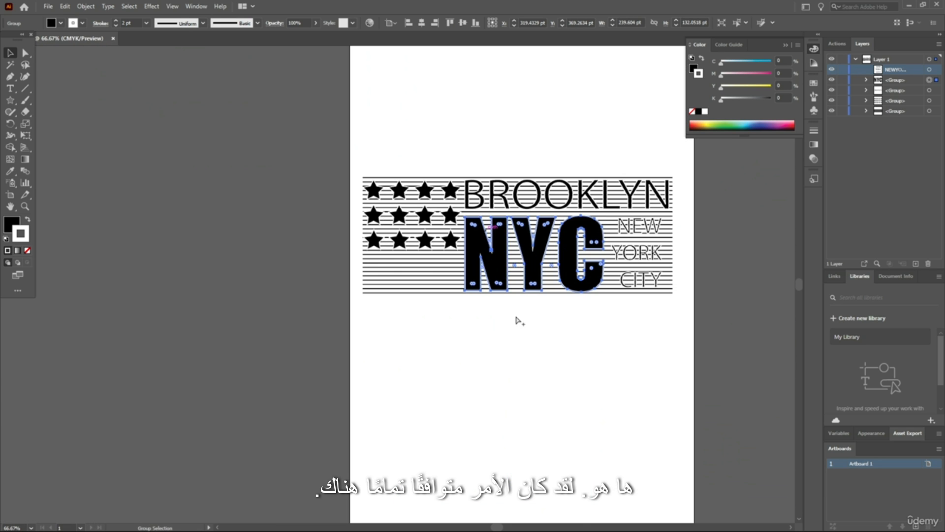
Expand the NEW YORK CITY text into vector shapes and leave the lettering group's isolation mode
{"action": "scroll", "coordinate": [696, 312], "scroll_direction": "up", "scroll_amount": 1}
{"action": "scroll", "coordinate": [696, 311], "scroll_direction": "up", "scroll_amount": 4}
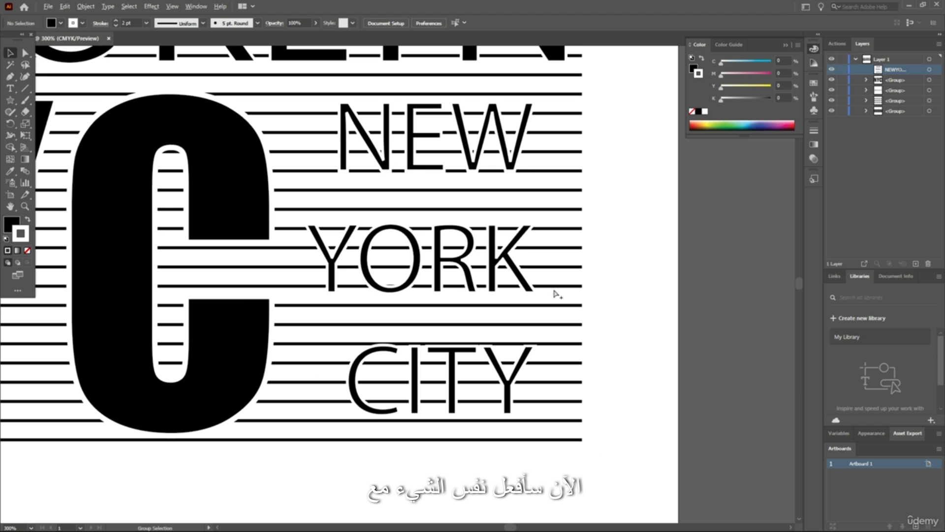
{"action": "left_click", "coordinate": [514, 271]}
{"action": "scroll", "coordinate": [382, 162], "scroll_direction": "up", "scroll_amount": 1}
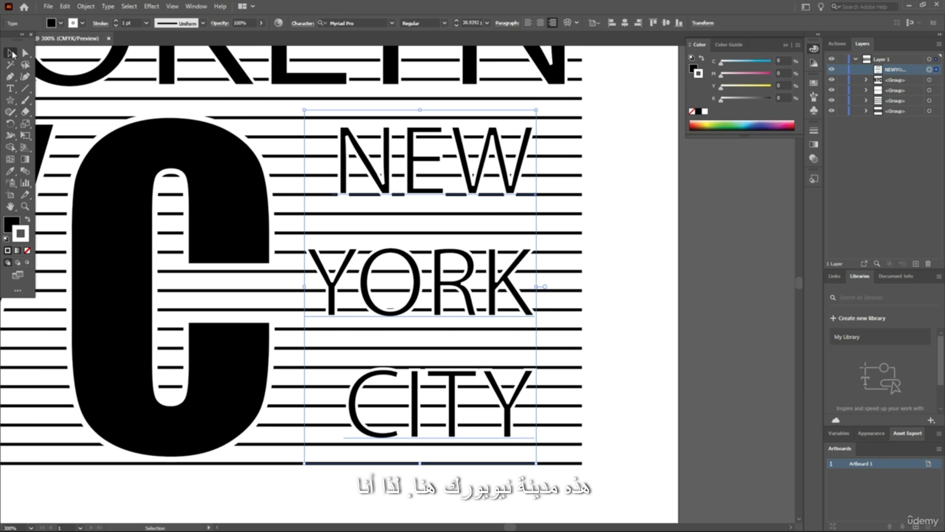
{"action": "left_click", "coordinate": [86, 6]}
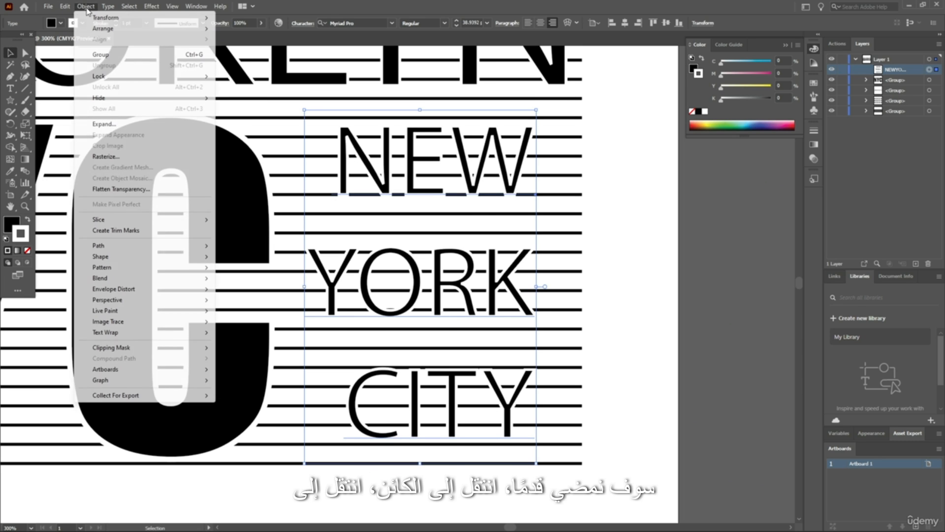
{"action": "left_click", "coordinate": [104, 124]}
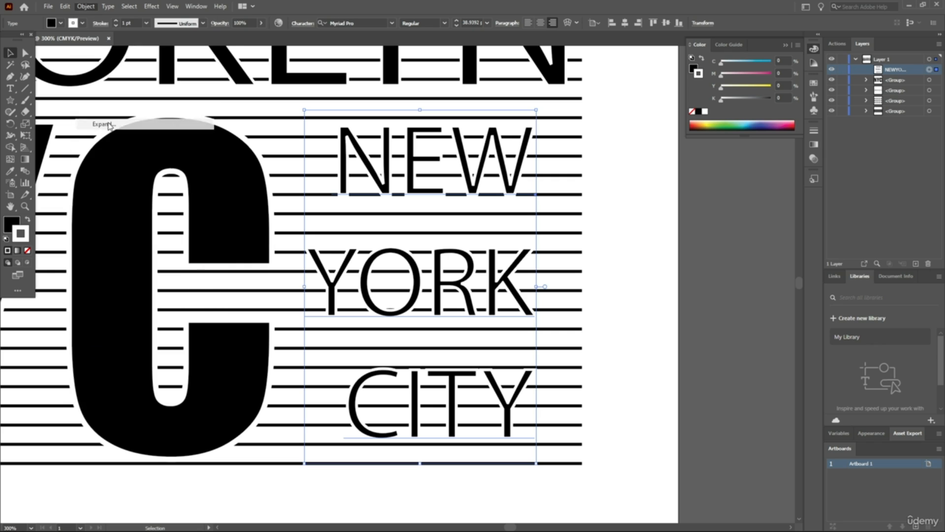
{"action": "left_click", "coordinate": [776, 330]}
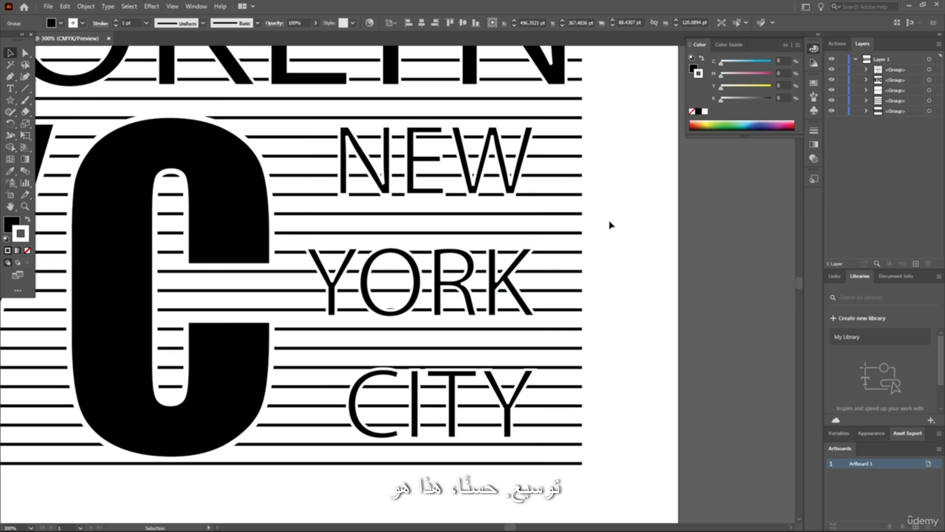
{"action": "double_click", "coordinate": [494, 286]}
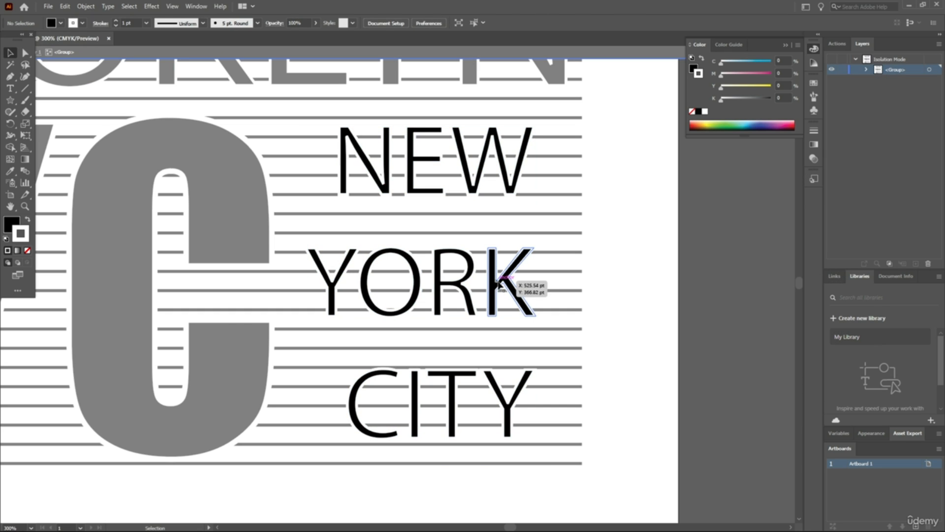
{"action": "double_click", "coordinate": [665, 258]}
Move the NEW YORK CITY lettering right until its right edge lines up with the final N of BROOKLYN
{"action": "left_click_drag", "start_coordinate": [439, 284], "coordinate": [472, 283]}
{"action": "scroll", "coordinate": [605, 194], "scroll_direction": "up", "scroll_amount": 3}
{"action": "scroll", "coordinate": [605, 195], "scroll_direction": "down", "scroll_amount": 3}
{"action": "scroll", "coordinate": [605, 178], "scroll_direction": "up", "scroll_amount": 5}
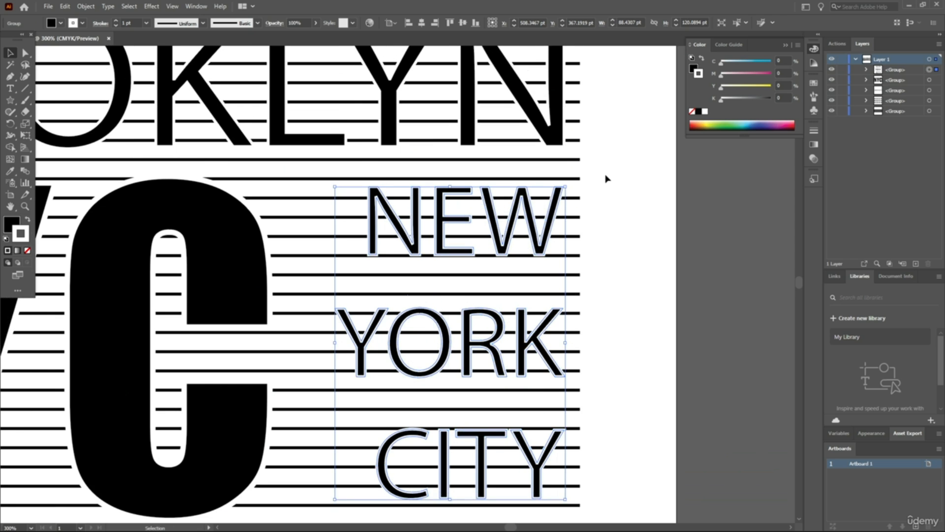
{"action": "left_click", "coordinate": [646, 197]}
Dock the floating tools, show the rulers, and place a vertical guide at the right edge of BROOKLYN's final N
{"action": "scroll", "coordinate": [608, 217], "scroll_direction": "up", "scroll_amount": 1}
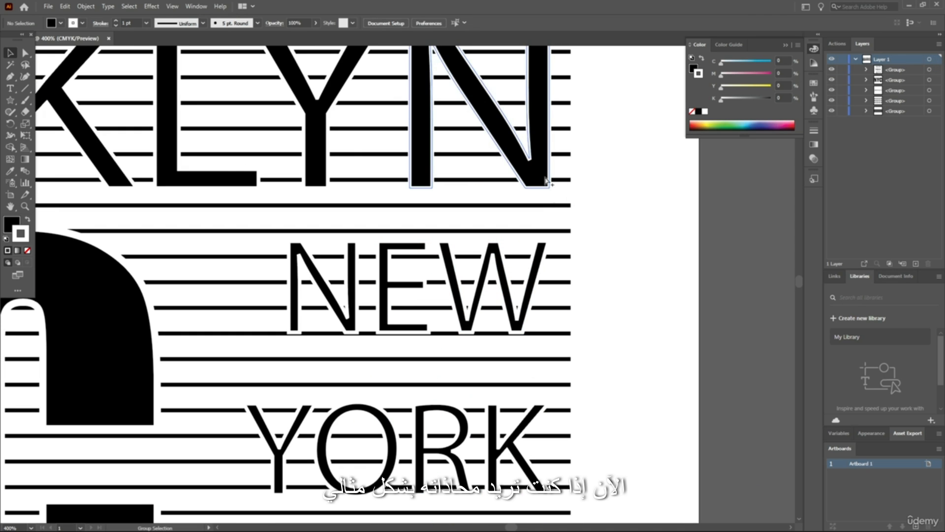
{"action": "left_click_drag", "start_coordinate": [15, 35], "coordinate": [2, 36]}
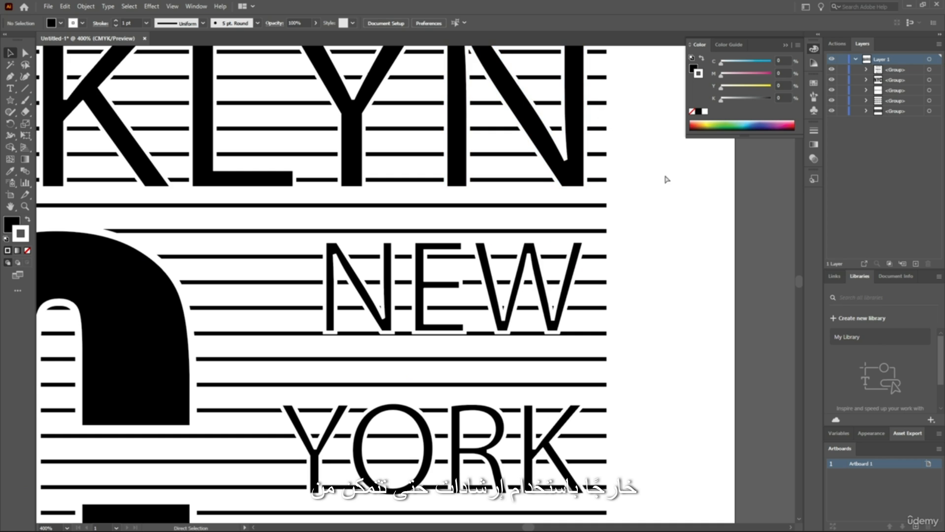
{"action": "key", "text": "ctrl+r"}
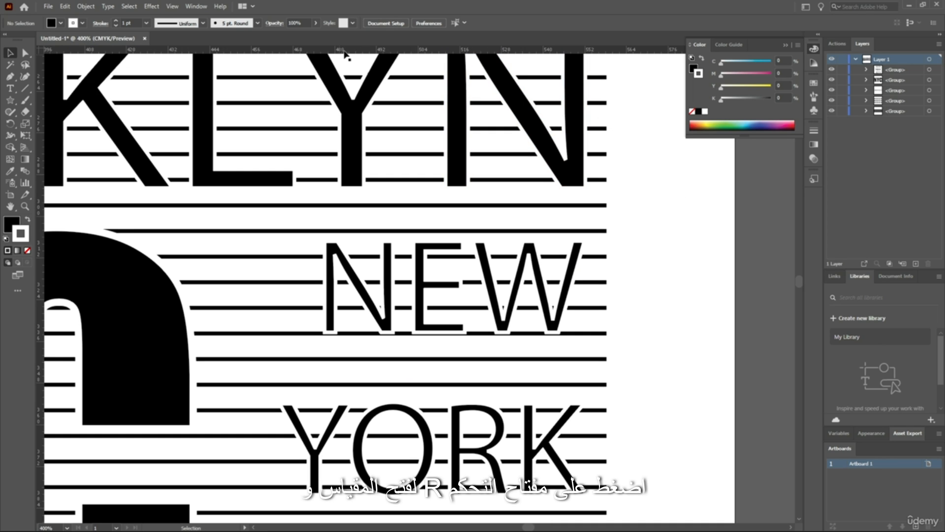
{"action": "left_click_drag", "start_coordinate": [41, 95], "coordinate": [486, 163]}
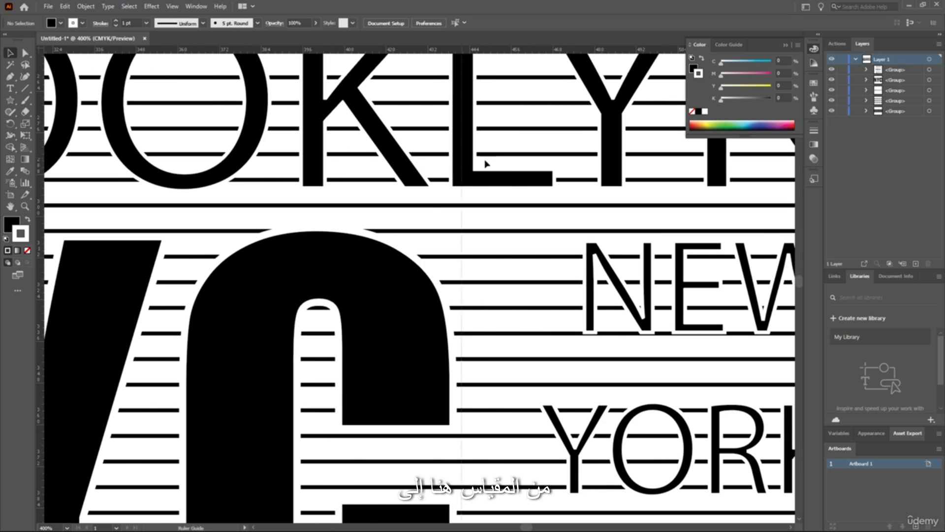
{"action": "left_click_drag", "start_coordinate": [793, 191], "coordinate": [681, 203]}
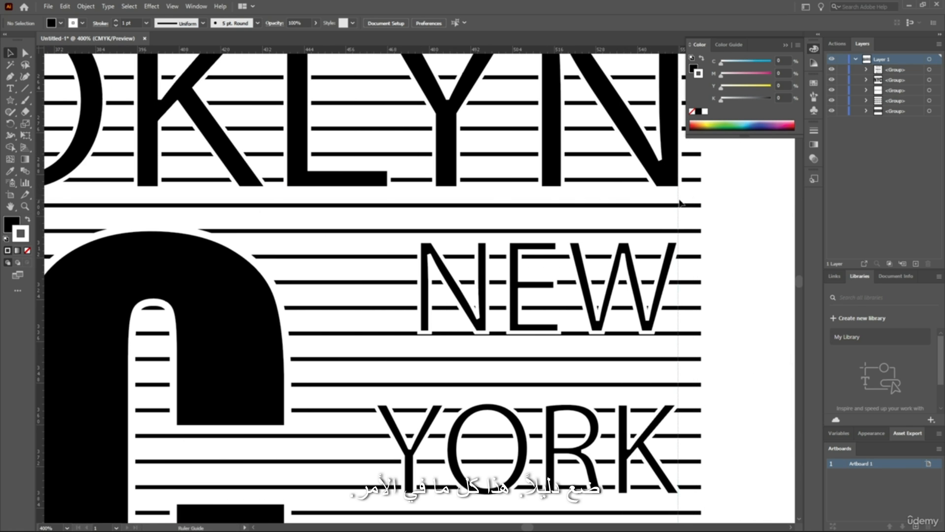
{"action": "scroll", "coordinate": [743, 231], "scroll_direction": "up", "scroll_amount": 3}
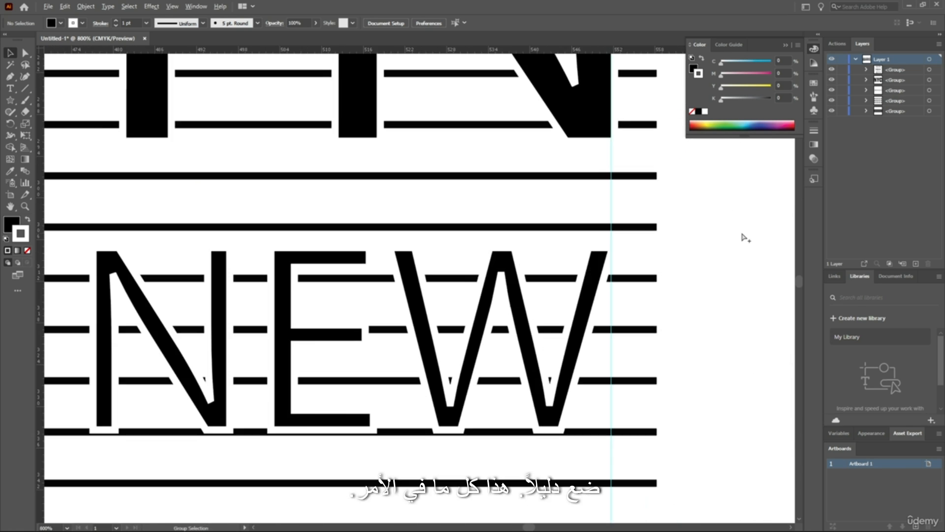
{"action": "right_click", "coordinate": [612, 209]}
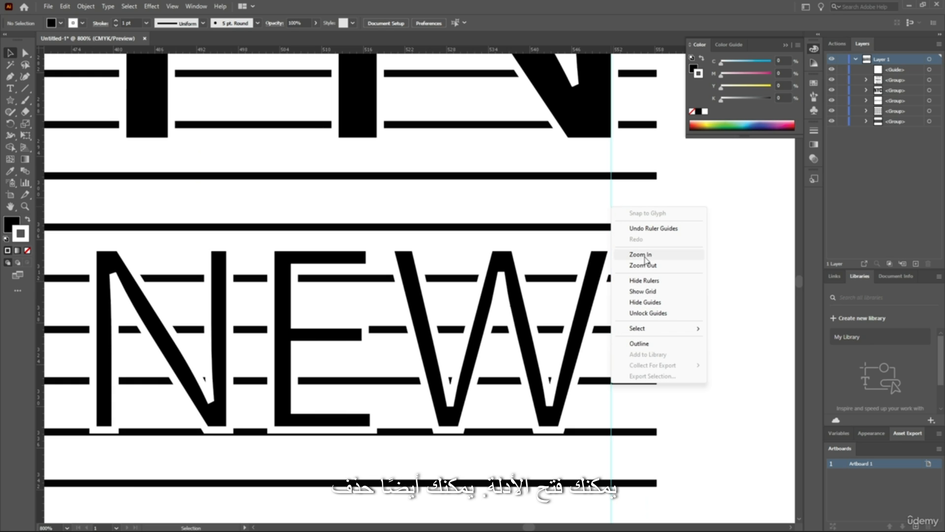
{"action": "left_click", "coordinate": [759, 215]}
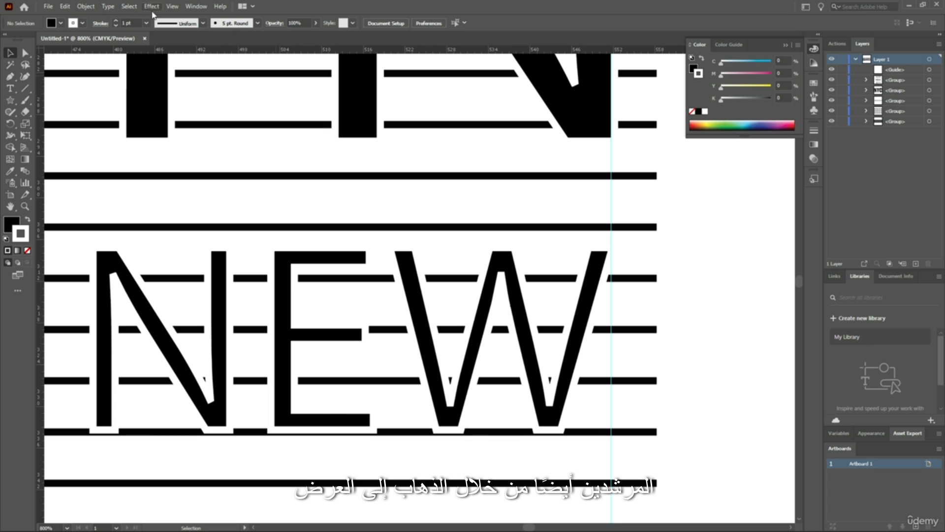
{"action": "left_click", "coordinate": [172, 6]}
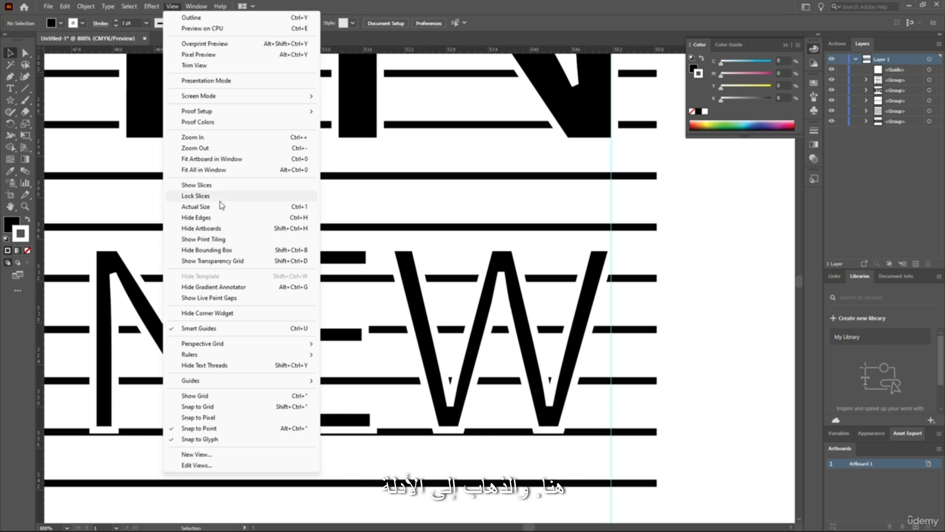
{"action": "mouse_move", "coordinate": [224, 383]}
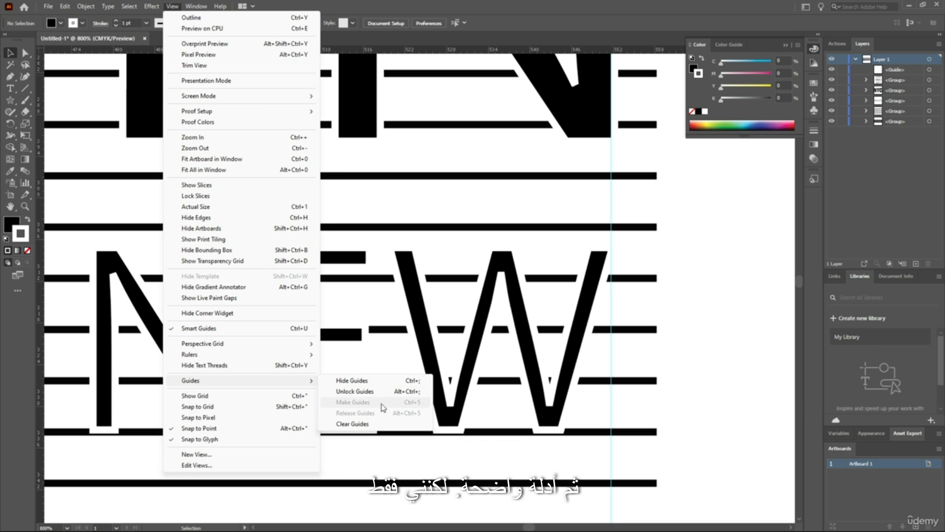
{"action": "left_click", "coordinate": [360, 423]}
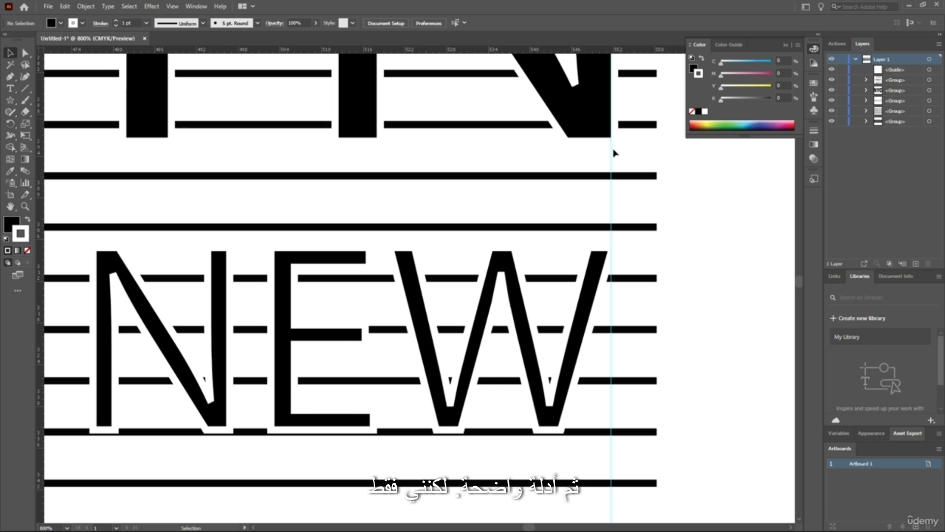
Move the NEW YORK CITY lettering slightly right until the W's black edge touches the vertical guide at BROOKLYN's final N
{"action": "scroll", "coordinate": [650, 141], "scroll_direction": "up", "scroll_amount": 4}
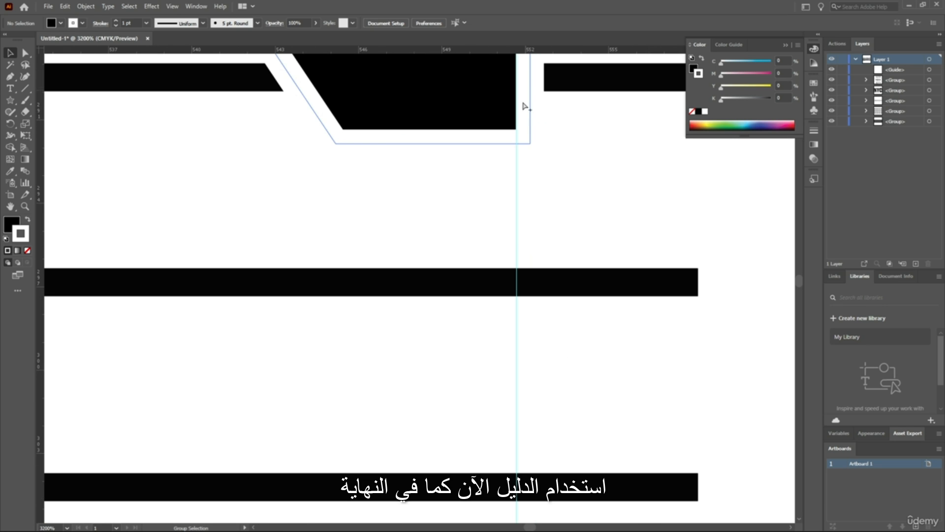
{"action": "scroll", "coordinate": [517, 114], "scroll_direction": "down", "scroll_amount": 3}
{"action": "scroll", "coordinate": [515, 116], "scroll_direction": "down", "scroll_amount": 3}
{"action": "scroll", "coordinate": [522, 197], "scroll_direction": "up", "scroll_amount": 3}
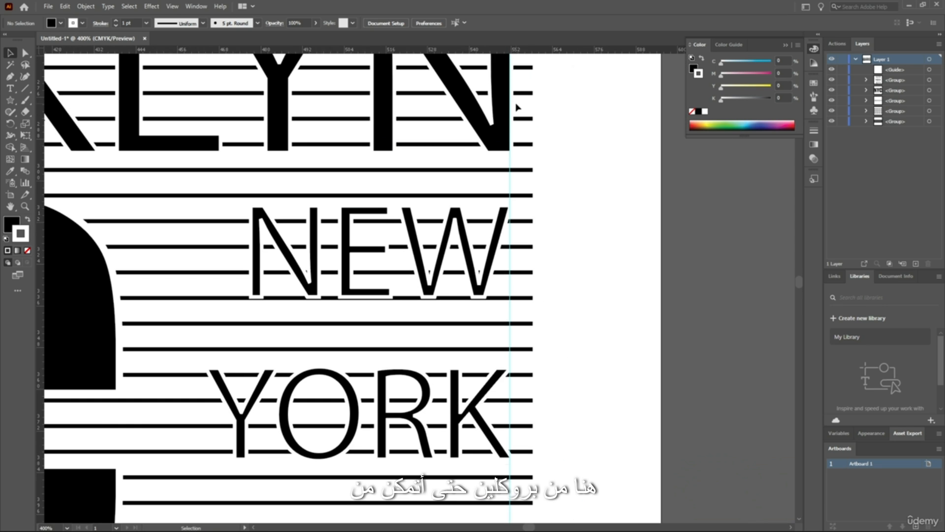
{"action": "scroll", "coordinate": [531, 281], "scroll_direction": "down", "scroll_amount": 1}
{"action": "scroll", "coordinate": [516, 270], "scroll_direction": "up", "scroll_amount": 2}
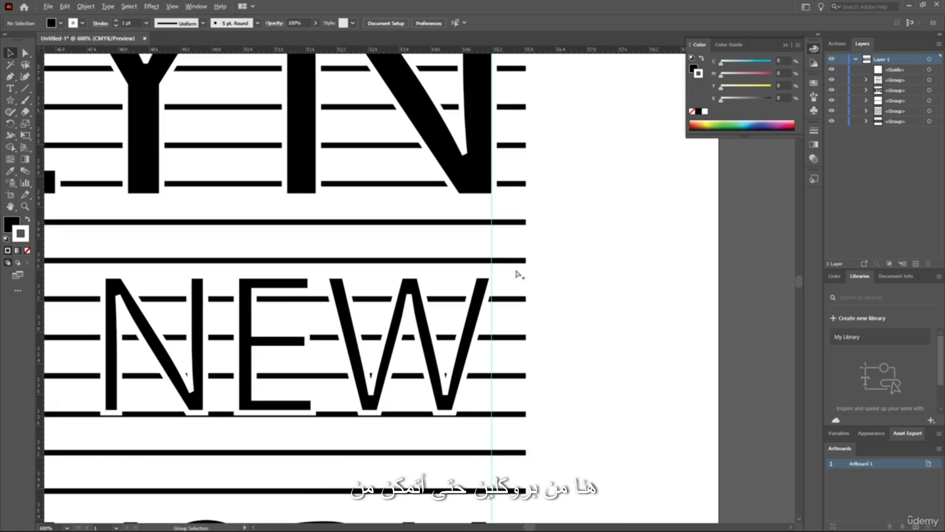
{"action": "left_click", "coordinate": [406, 295]}
{"action": "scroll", "coordinate": [492, 270], "scroll_direction": "down", "scroll_amount": 1}
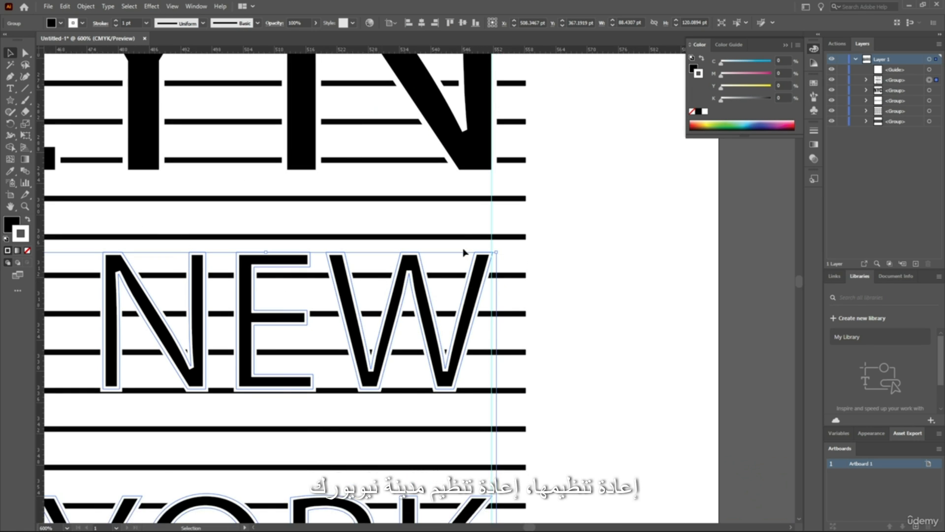
{"action": "scroll", "coordinate": [494, 274], "scroll_direction": "up", "scroll_amount": 1}
{"action": "scroll", "coordinate": [487, 295], "scroll_direction": "up", "scroll_amount": 3}
{"action": "scroll", "coordinate": [483, 306], "scroll_direction": "up", "scroll_amount": 2}
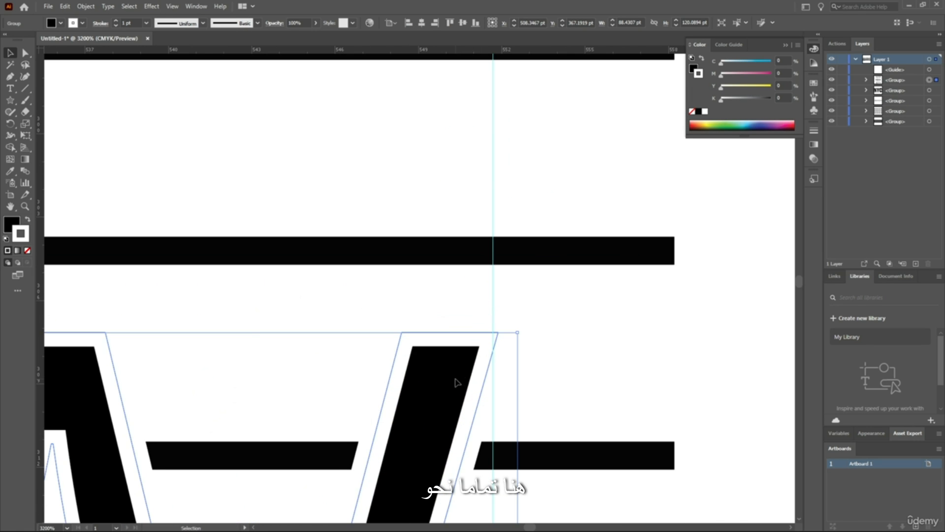
{"action": "left_click_drag", "start_coordinate": [456, 382], "coordinate": [471, 382]}
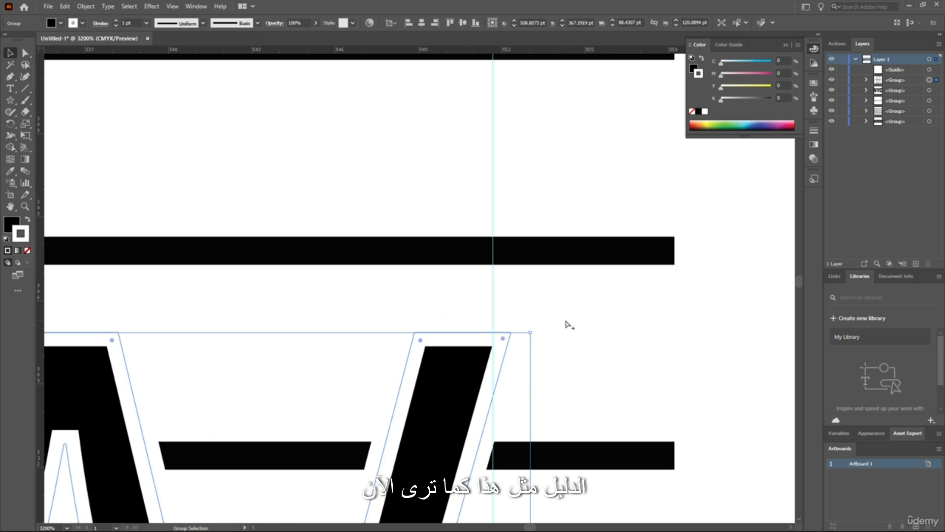
{"action": "scroll", "coordinate": [574, 322], "scroll_direction": "down", "scroll_amount": 8}
{"action": "left_click", "coordinate": [605, 319]}
{"action": "scroll", "coordinate": [600, 318], "scroll_direction": "down", "scroll_amount": 3}
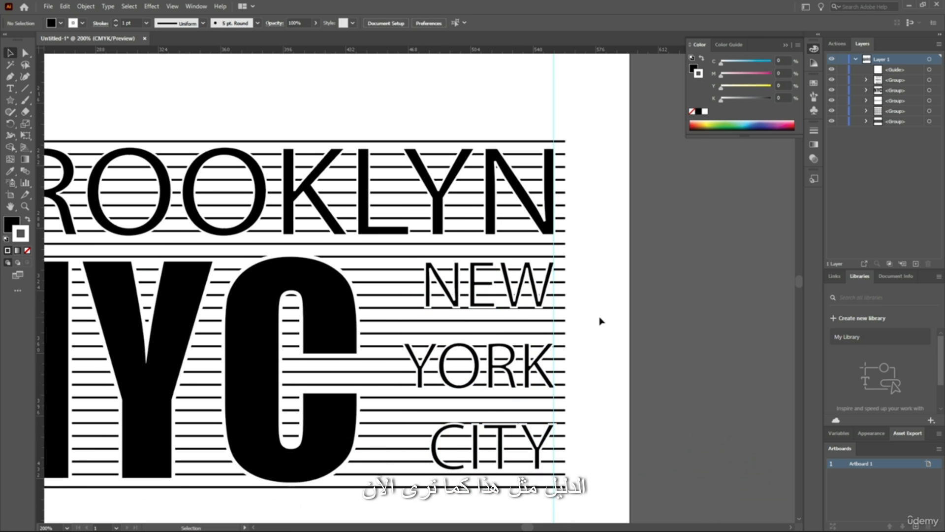
Check the CITY lettering's right edge against the guide, and clear all guides from the document
{"action": "scroll", "coordinate": [542, 384], "scroll_direction": "up", "scroll_amount": 5}
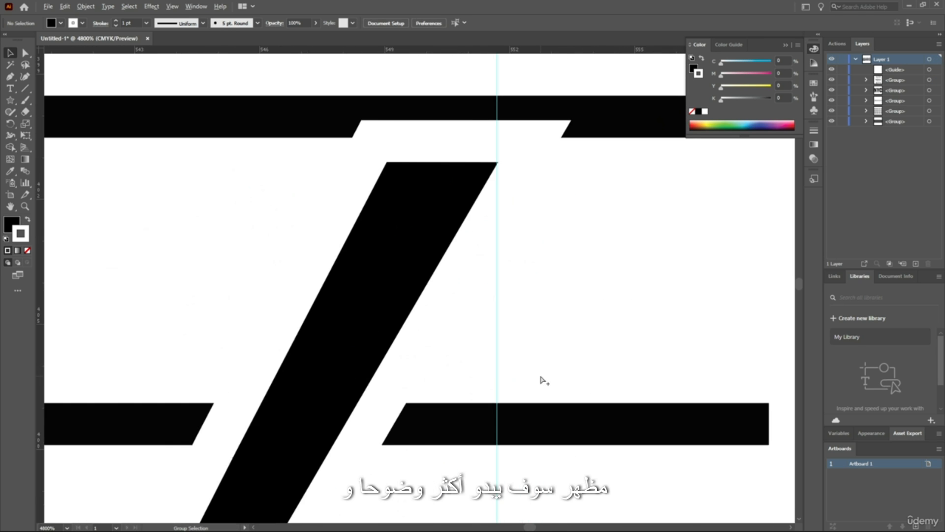
{"action": "scroll", "coordinate": [537, 345], "scroll_direction": "down", "scroll_amount": 6}
{"action": "scroll", "coordinate": [547, 298], "scroll_direction": "down", "scroll_amount": 2}
{"action": "scroll", "coordinate": [552, 246], "scroll_direction": "up", "scroll_amount": 3}
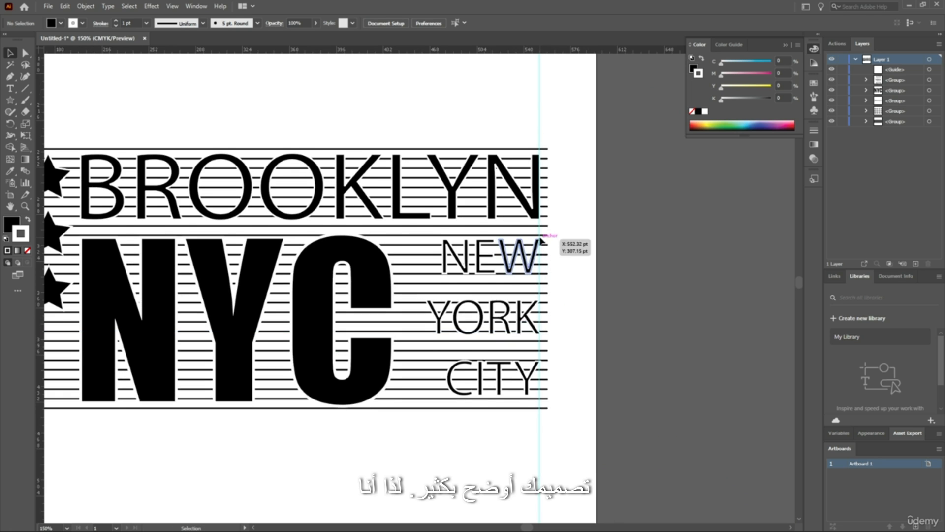
{"action": "left_click", "coordinate": [172, 6]}
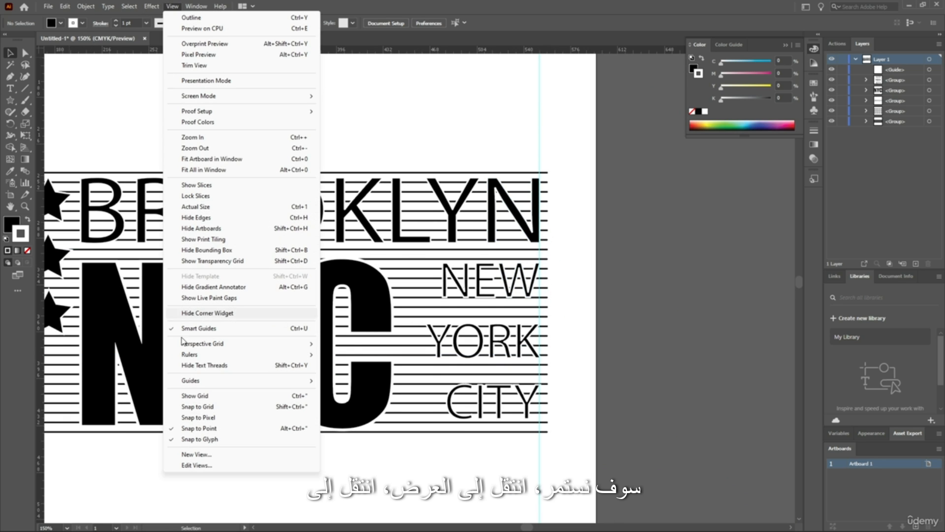
{"action": "mouse_move", "coordinate": [220, 380]}
{"action": "left_click", "coordinate": [352, 423]}
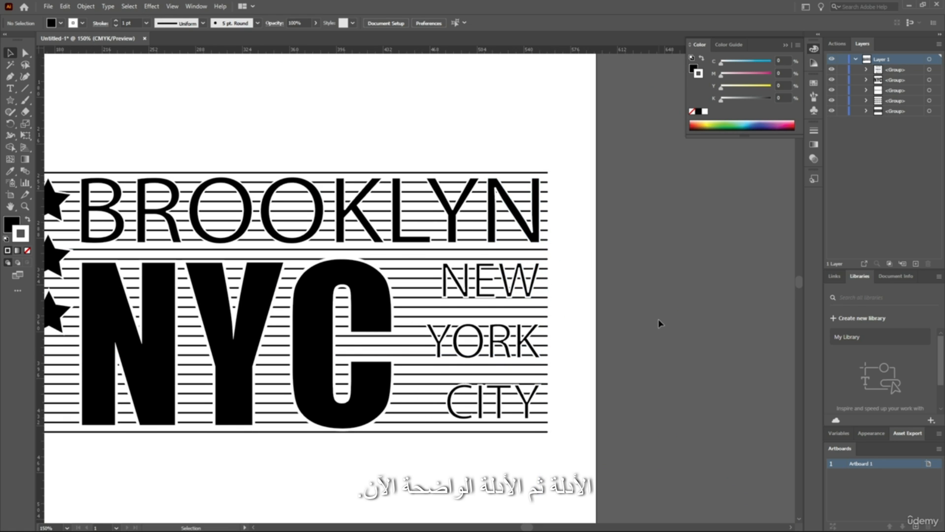
Group the stars, horizontal lines and all the lettering into a single group, and deselect it
{"action": "scroll", "coordinate": [577, 320], "scroll_direction": "down", "scroll_amount": 5}
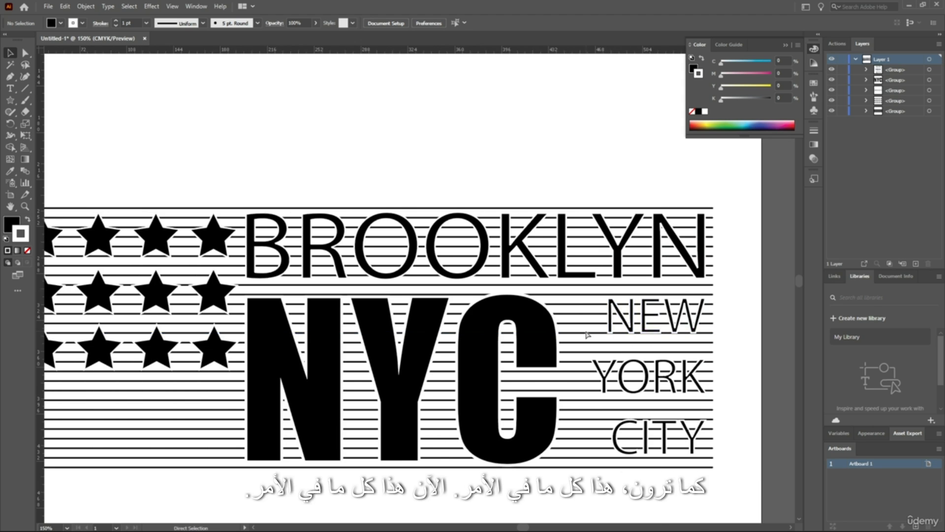
{"action": "scroll", "coordinate": [606, 343], "scroll_direction": "down", "scroll_amount": 10}
{"action": "scroll", "coordinate": [667, 276], "scroll_direction": "up", "scroll_amount": 2}
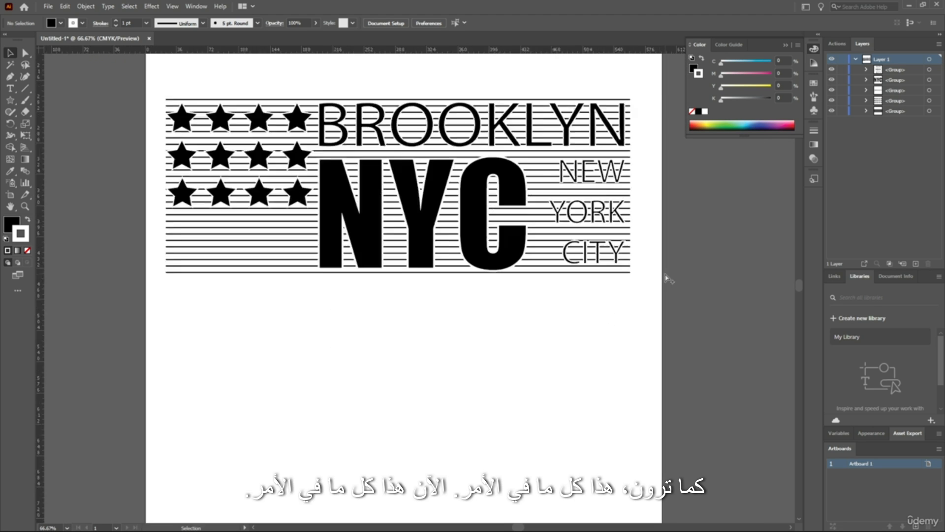
{"action": "scroll", "coordinate": [626, 268], "scroll_direction": "down", "scroll_amount": 2}
{"action": "scroll", "coordinate": [473, 229], "scroll_direction": "up", "scroll_amount": 1}
{"action": "left_click_drag", "start_coordinate": [631, 123], "coordinate": [212, 319]}
{"action": "key", "text": "ctrl+g"}
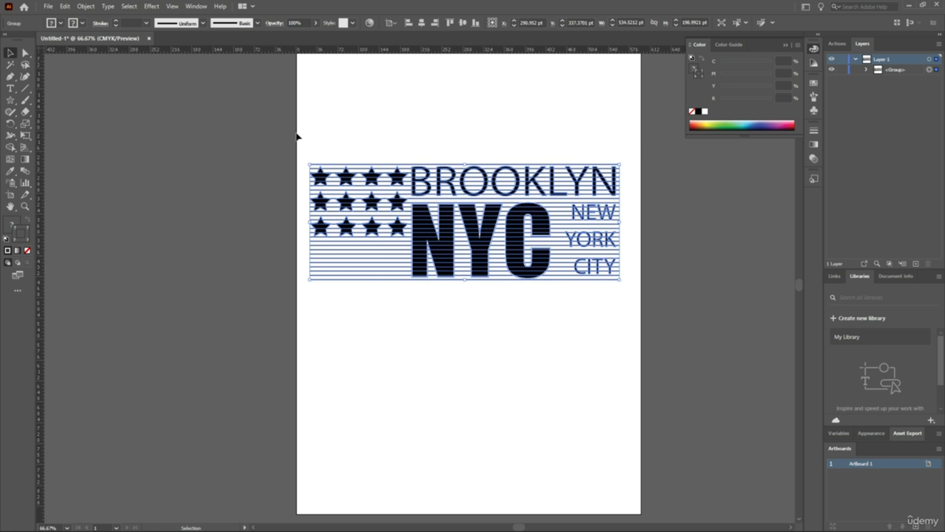
{"action": "left_click", "coordinate": [643, 142]}
{"action": "scroll", "coordinate": [582, 142], "scroll_direction": "up", "scroll_amount": 1}
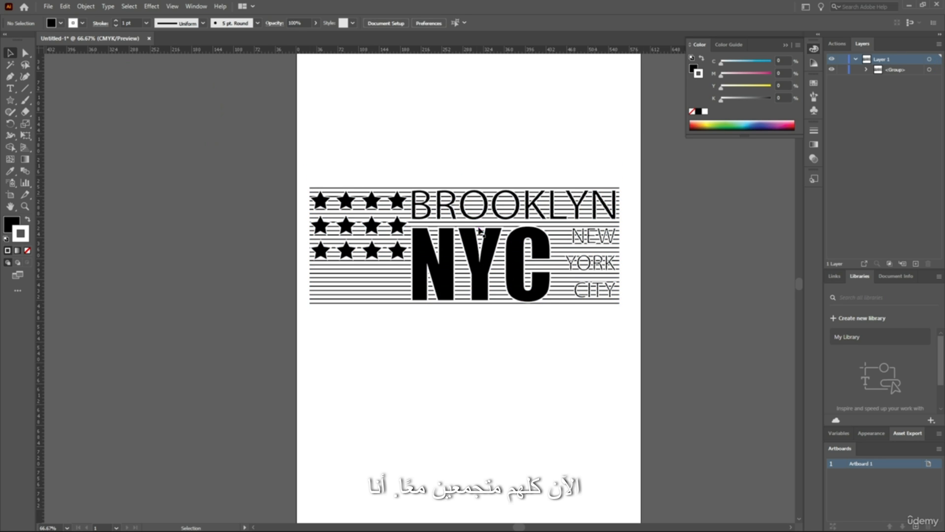
Select the whole grouped design, open the Align options and dock them with the collapsed panels
{"action": "key", "text": "ctrl+a"}
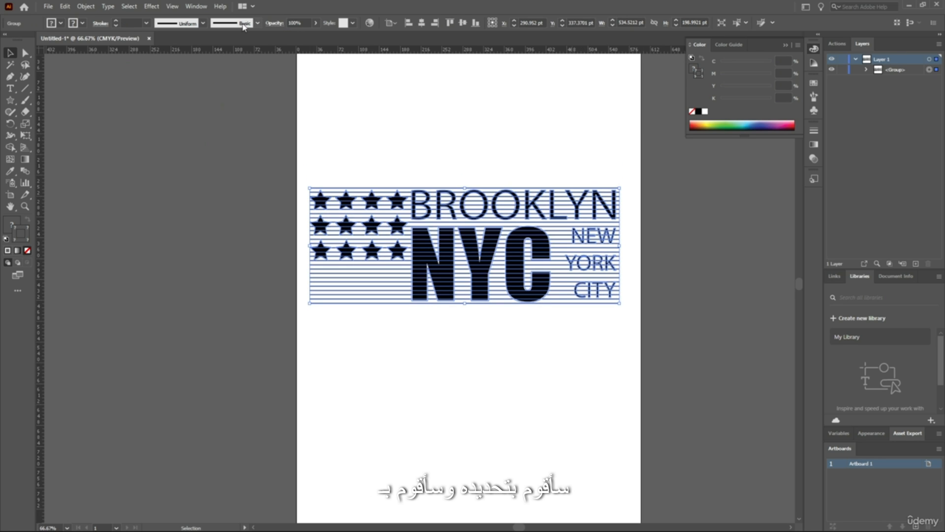
{"action": "left_click", "coordinate": [196, 6]}
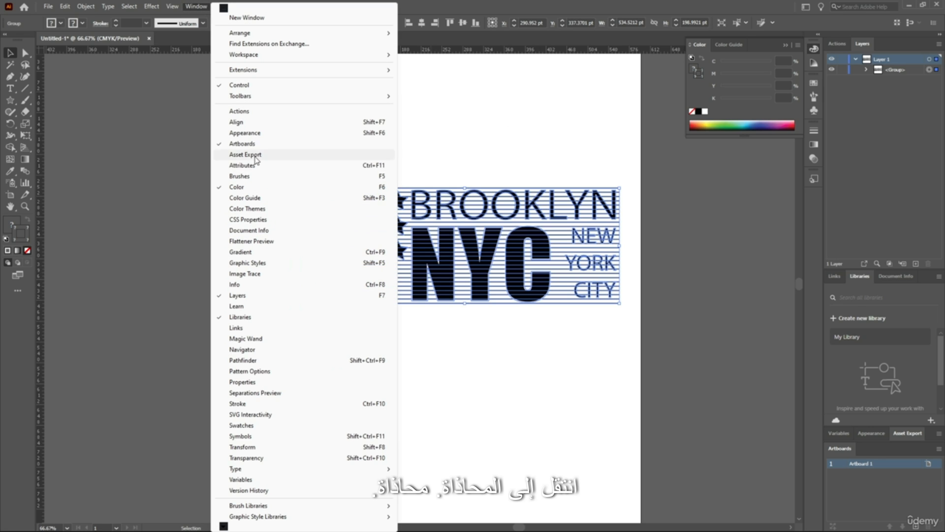
{"action": "left_click", "coordinate": [253, 122]}
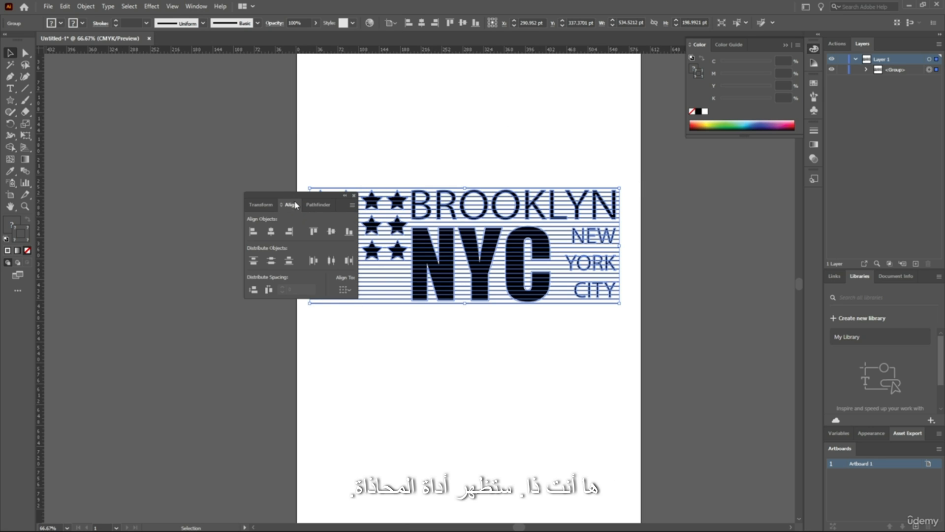
{"action": "left_click_drag", "start_coordinate": [291, 198], "coordinate": [819, 202]}
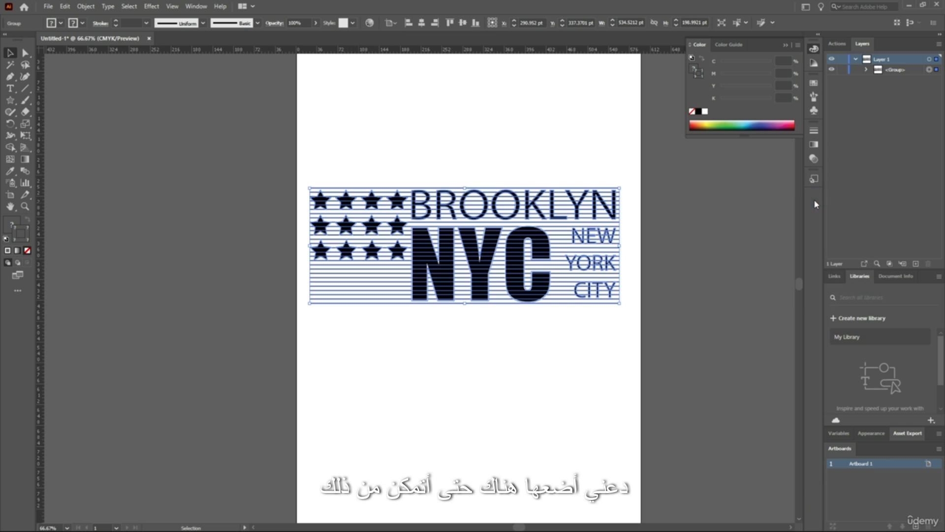
{"action": "left_click", "coordinate": [813, 216]}
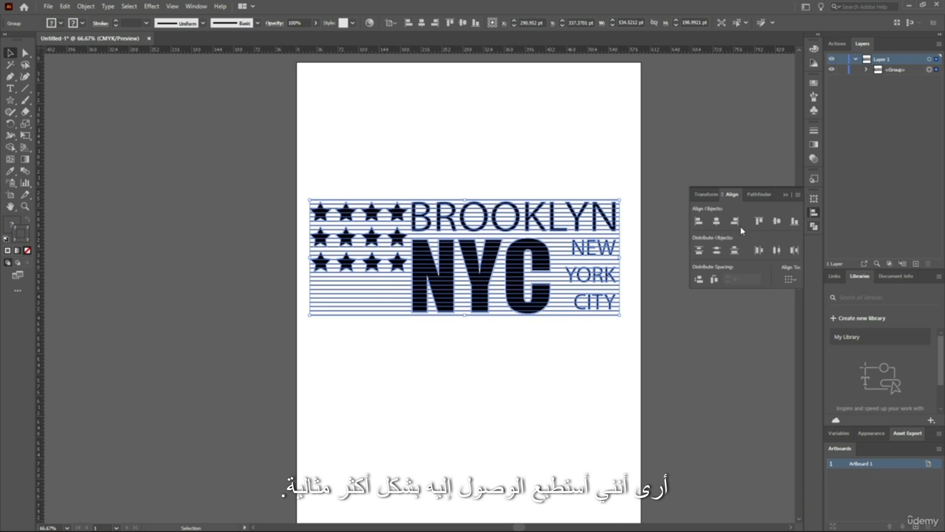
Center the grouped design horizontally and vertically on the artboard, deselect it and collapse the Align options
{"action": "left_click", "coordinate": [716, 221]}
{"action": "left_click", "coordinate": [777, 221]}
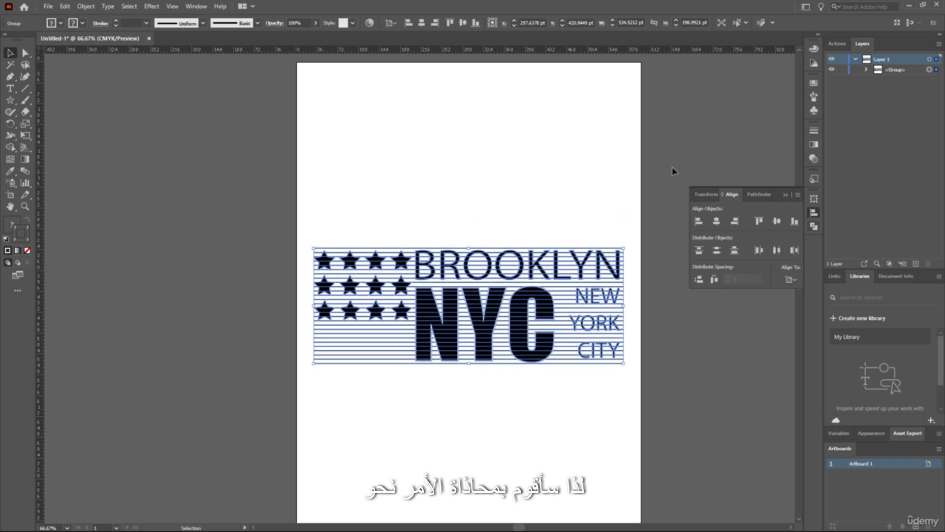
{"action": "left_click", "coordinate": [633, 227]}
{"action": "scroll", "coordinate": [638, 222], "scroll_direction": "down", "scroll_amount": 2}
{"action": "scroll", "coordinate": [631, 208], "scroll_direction": "up", "scroll_amount": 2}
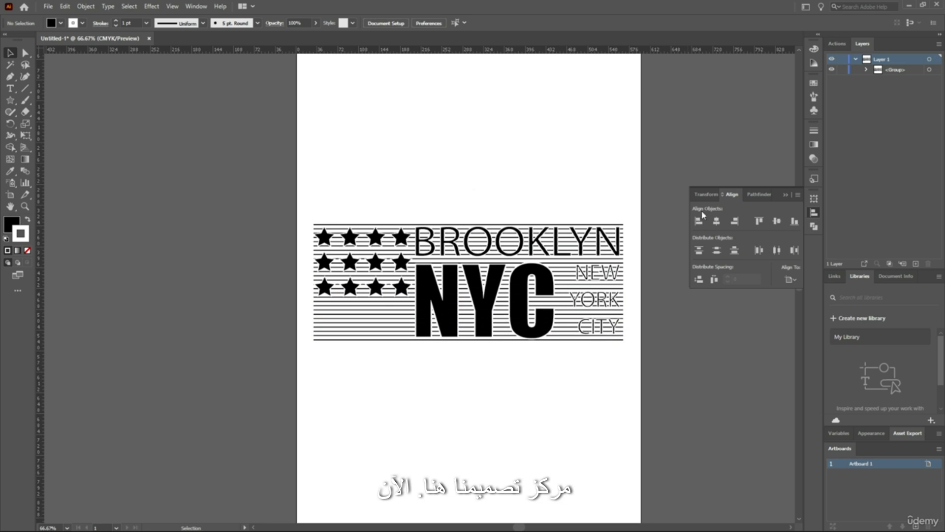
{"action": "left_click", "coordinate": [815, 214]}
Ungroup the centered design back into its separate lettering, star and line groups, and deselect them
{"action": "left_click_drag", "start_coordinate": [634, 115], "coordinate": [162, 451]}
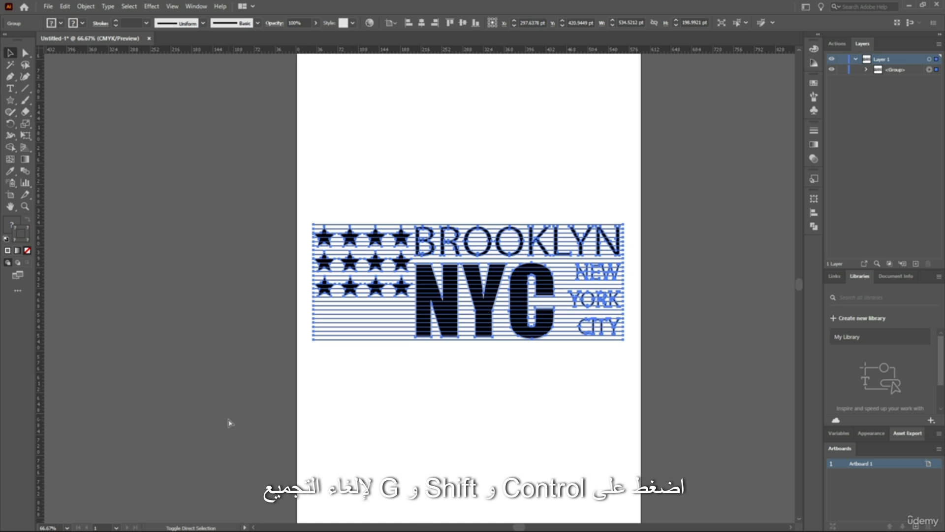
{"action": "key", "text": "ctrl+shift+g"}
{"action": "left_click", "coordinate": [633, 310]}
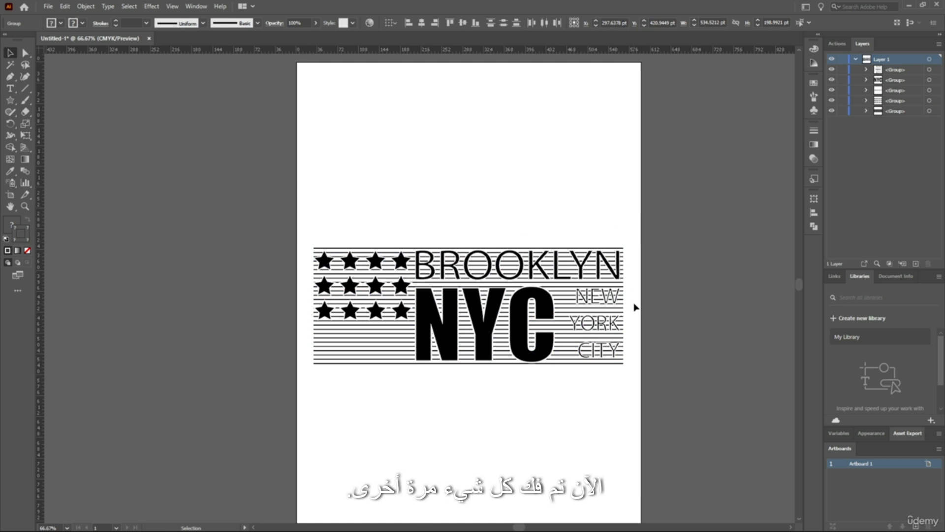
{"action": "scroll", "coordinate": [560, 372], "scroll_direction": "up", "scroll_amount": 3}
{"action": "scroll", "coordinate": [545, 350], "scroll_direction": "down", "scroll_amount": 4}
{"action": "scroll", "coordinate": [534, 337], "scroll_direction": "up", "scroll_amount": 2}
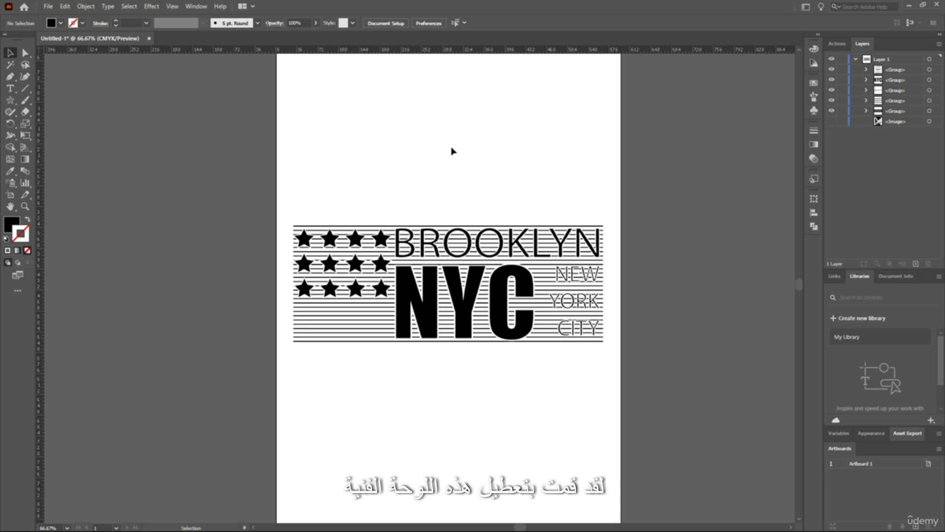
Make the hidden skyscraper image behind the lettering visible and deselect it
{"action": "left_click", "coordinate": [832, 122]}
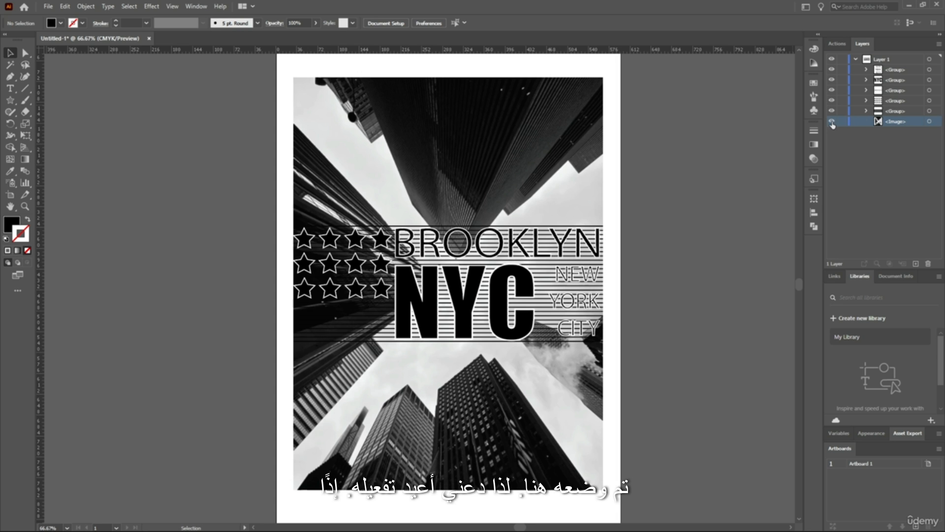
{"action": "left_click", "coordinate": [563, 72]}
{"action": "scroll", "coordinate": [372, 102], "scroll_direction": "up", "scroll_amount": 3}
{"action": "scroll", "coordinate": [497, 148], "scroll_direction": "down", "scroll_amount": 4}
{"action": "scroll", "coordinate": [541, 160], "scroll_direction": "up", "scroll_amount": 3}
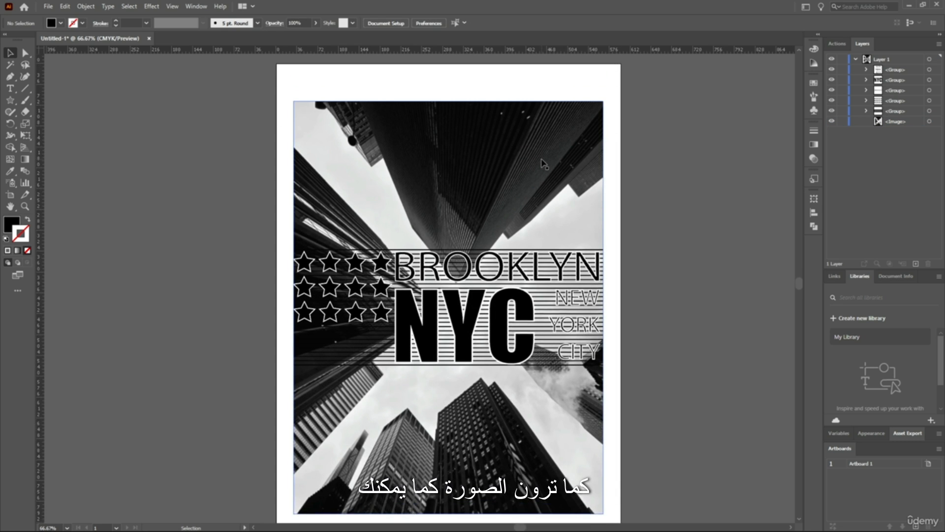
{"action": "scroll", "coordinate": [543, 164], "scroll_direction": "up", "scroll_amount": 2}
{"action": "left_click", "coordinate": [480, 180]}
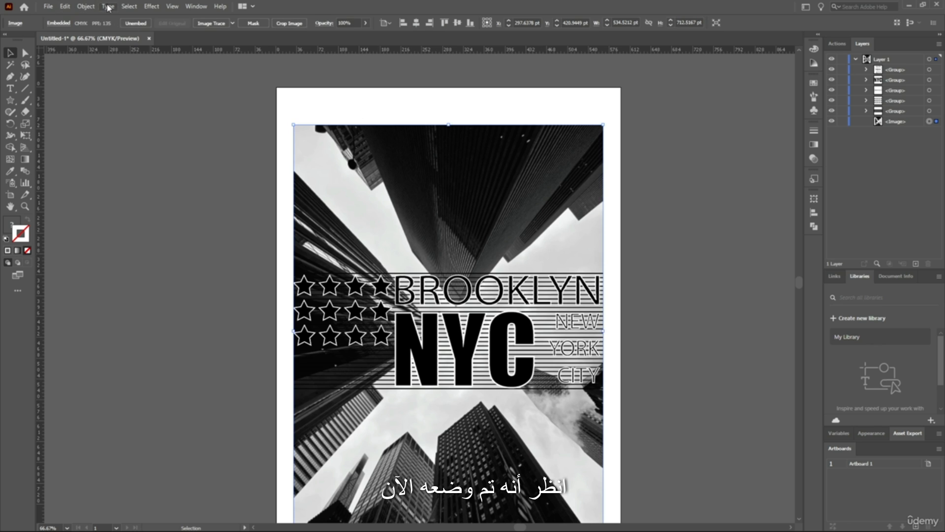
{"action": "left_click", "coordinate": [94, 7]}
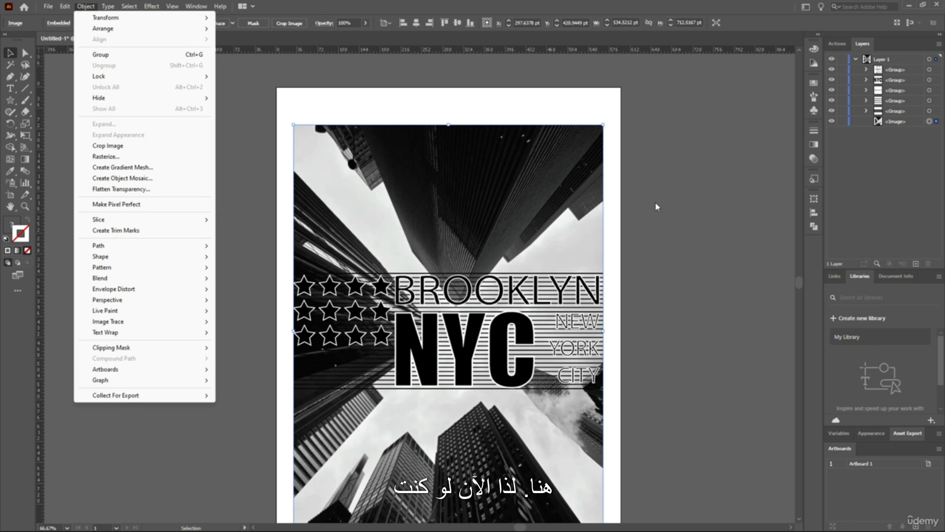
{"action": "left_click", "coordinate": [657, 206]}
{"action": "scroll", "coordinate": [635, 156], "scroll_direction": "down", "scroll_amount": 2}
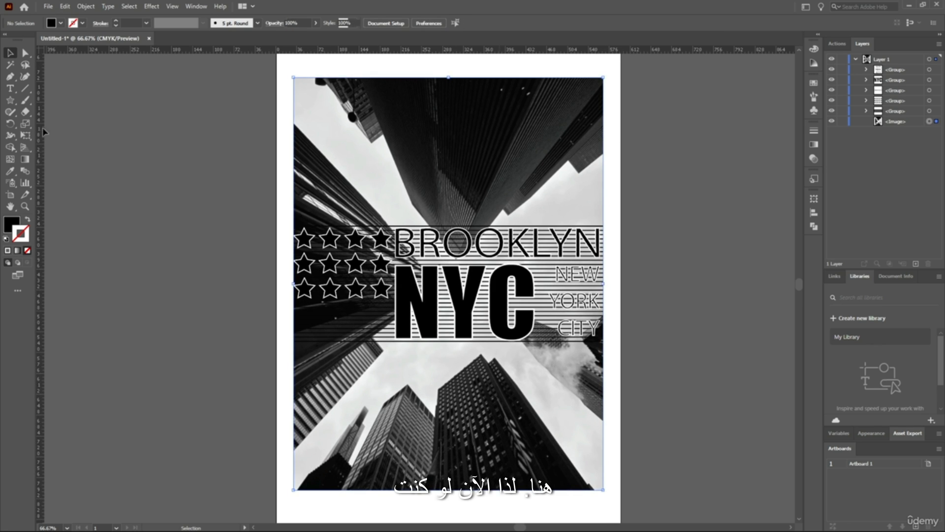
Try to erase part of the skyscraper image with the Eraser tool, and deselect the image
{"action": "left_click", "coordinate": [363, 127]}
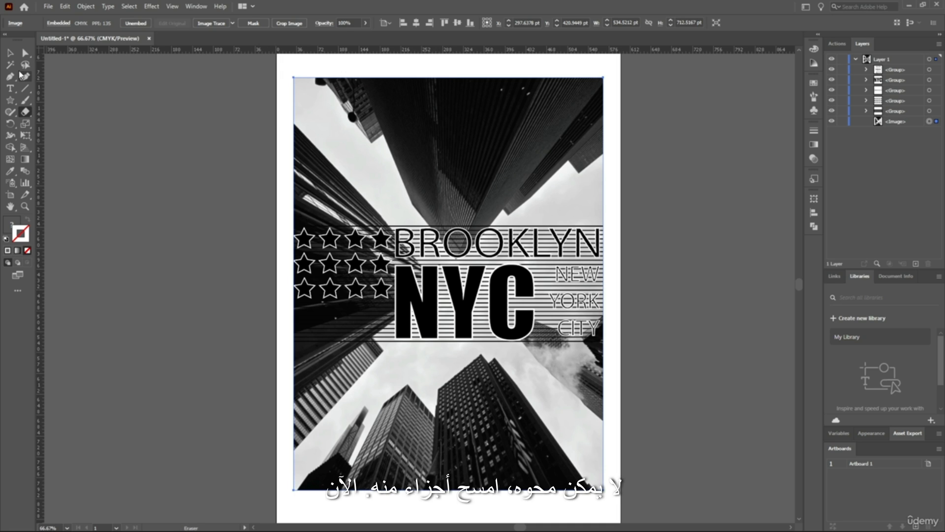
{"action": "left_click", "coordinate": [690, 149]}
{"action": "scroll", "coordinate": [556, 144], "scroll_direction": "up", "scroll_amount": 1}
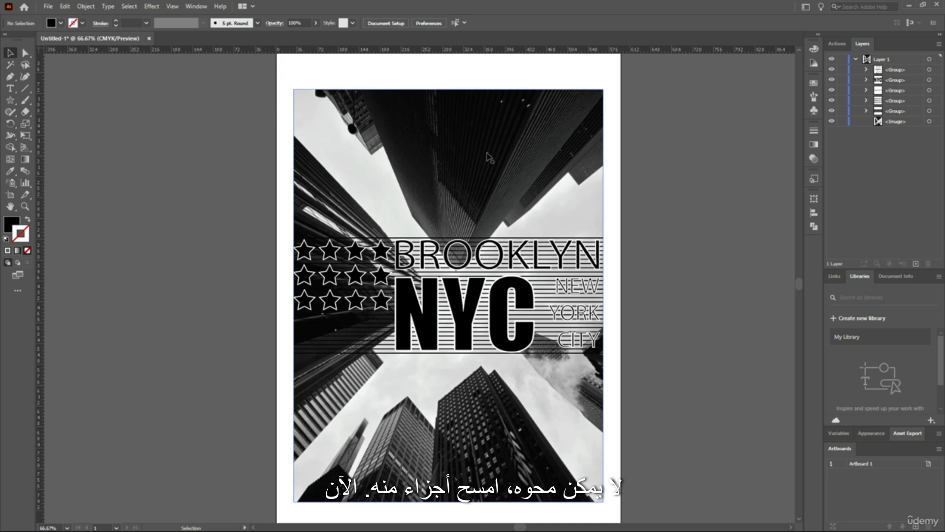
{"action": "scroll", "coordinate": [586, 171], "scroll_direction": "down", "scroll_amount": 4}
{"action": "scroll", "coordinate": [561, 148], "scroll_direction": "up", "scroll_amount": 5}
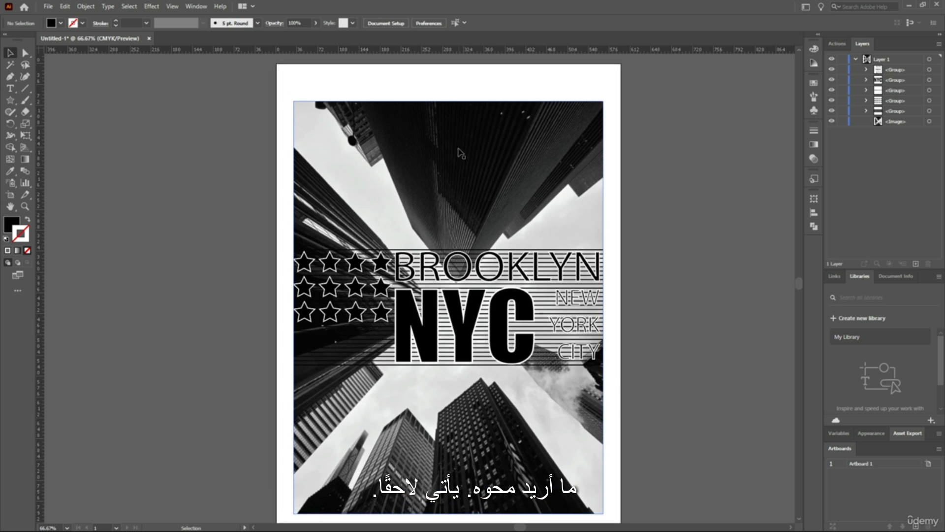
Set the skyscraper image's opacity to 50% and deselect it
{"action": "left_click", "coordinate": [530, 162]}
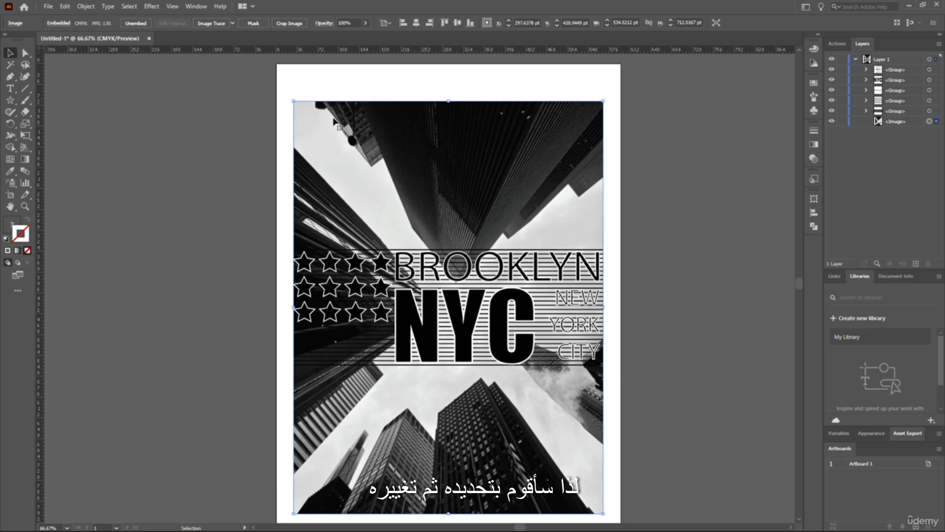
{"action": "left_click", "coordinate": [365, 24]}
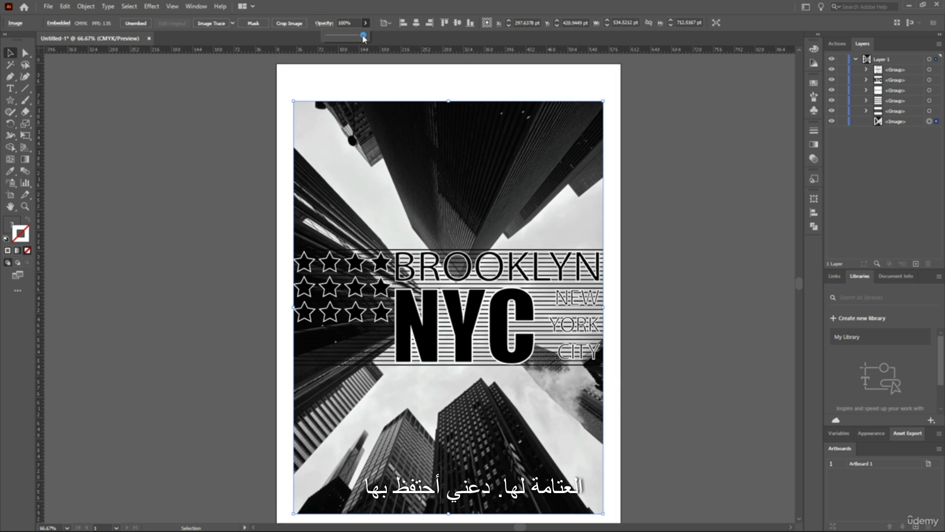
{"action": "left_click_drag", "start_coordinate": [363, 36], "coordinate": [346, 34]}
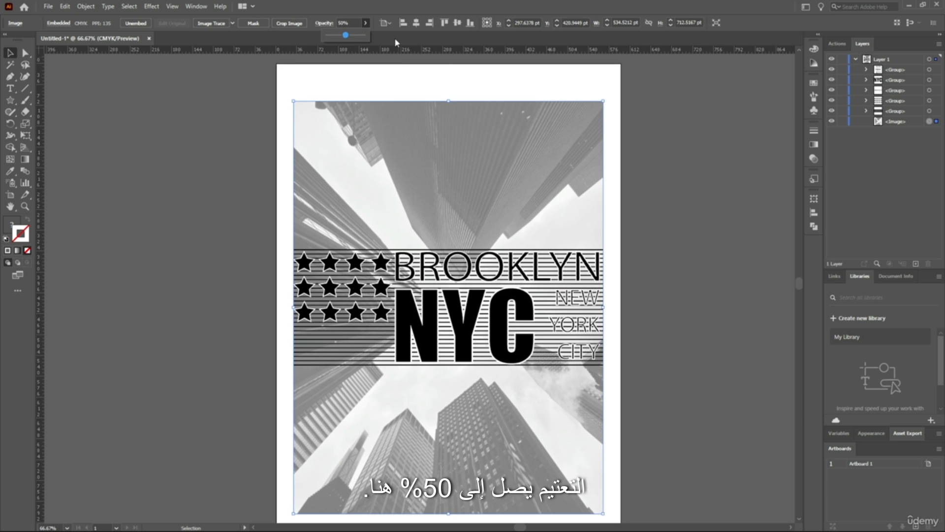
{"action": "left_click", "coordinate": [686, 195]}
{"action": "scroll", "coordinate": [685, 195], "scroll_direction": "up", "scroll_amount": 2}
{"action": "scroll", "coordinate": [663, 205], "scroll_direction": "down", "scroll_amount": 8}
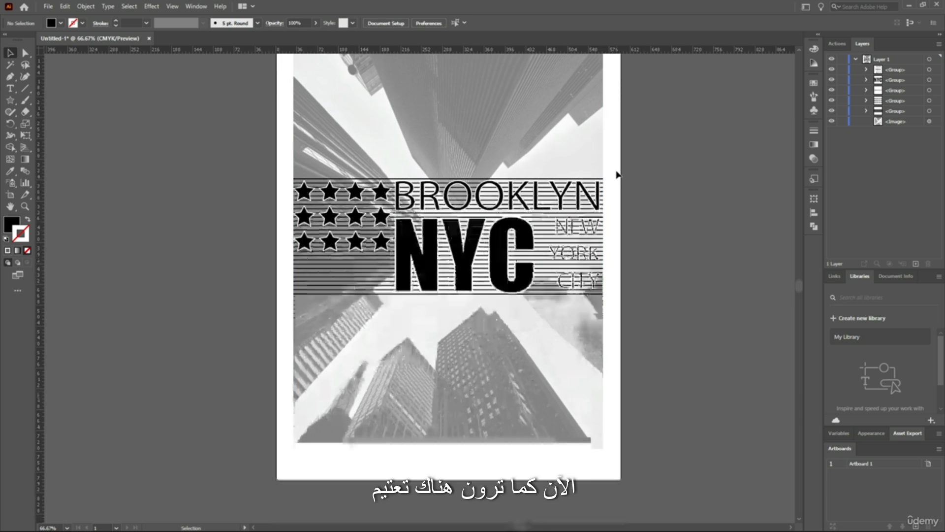
{"action": "scroll", "coordinate": [618, 176], "scroll_direction": "up", "scroll_amount": 7}
{"action": "scroll", "coordinate": [165, 101], "scroll_direction": "down", "scroll_amount": 3}
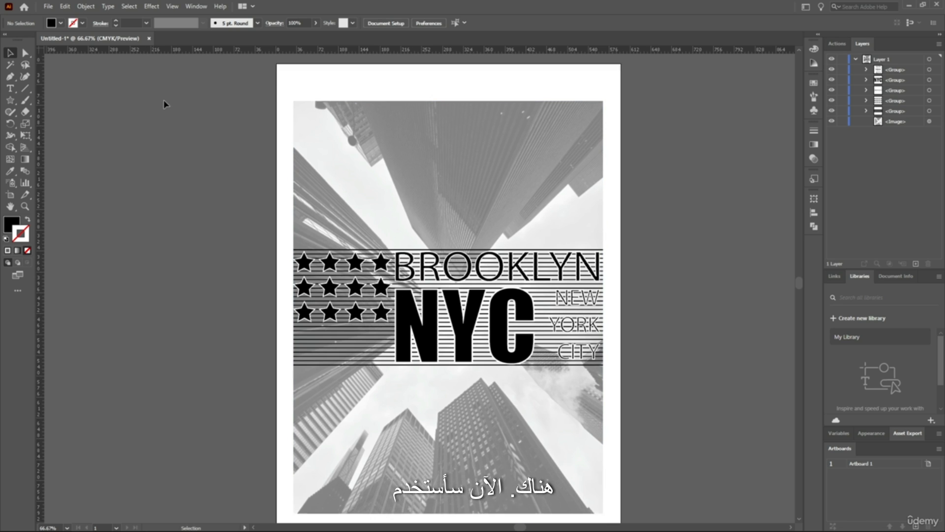
Draw a rectangle about 534.5 by 712.5 pt that exactly covers the skyscraper image
{"action": "left_click", "coordinate": [9, 100]}
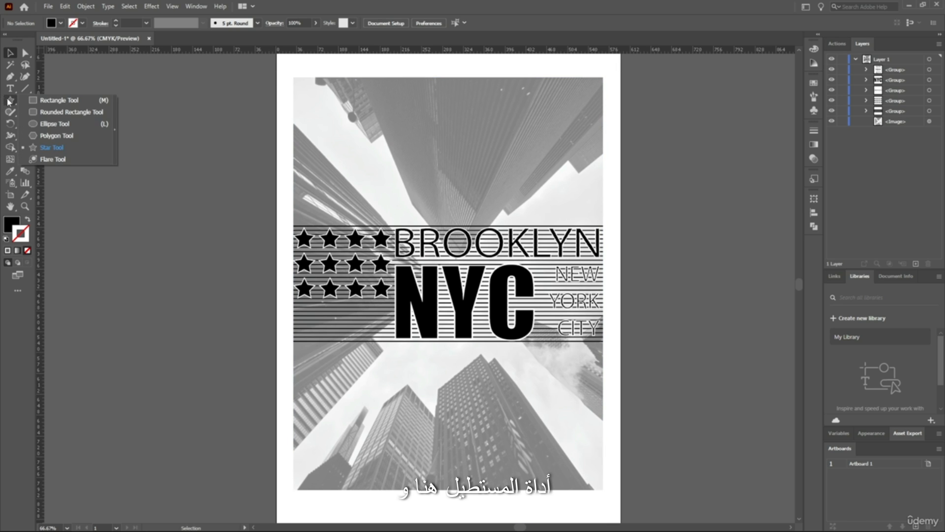
{"action": "left_click", "coordinate": [49, 100]}
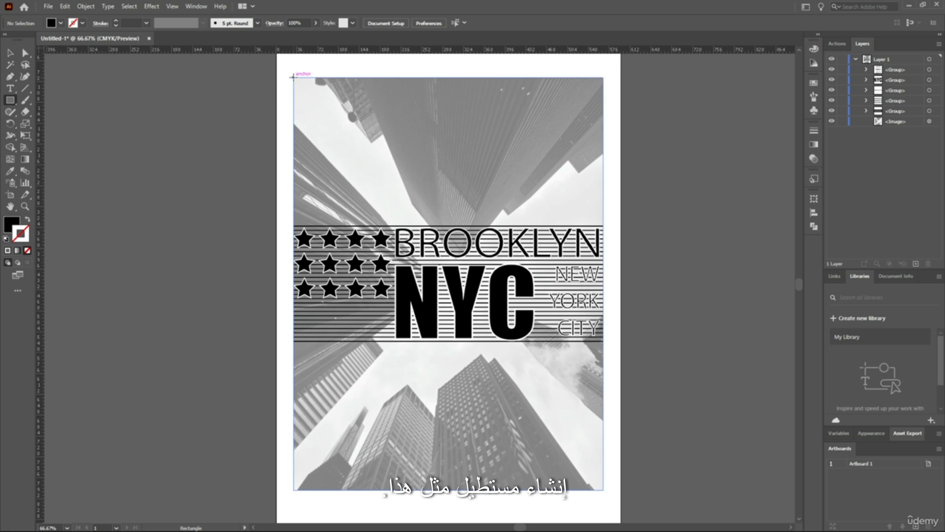
{"action": "left_click_drag", "start_coordinate": [294, 77], "coordinate": [603, 490]}
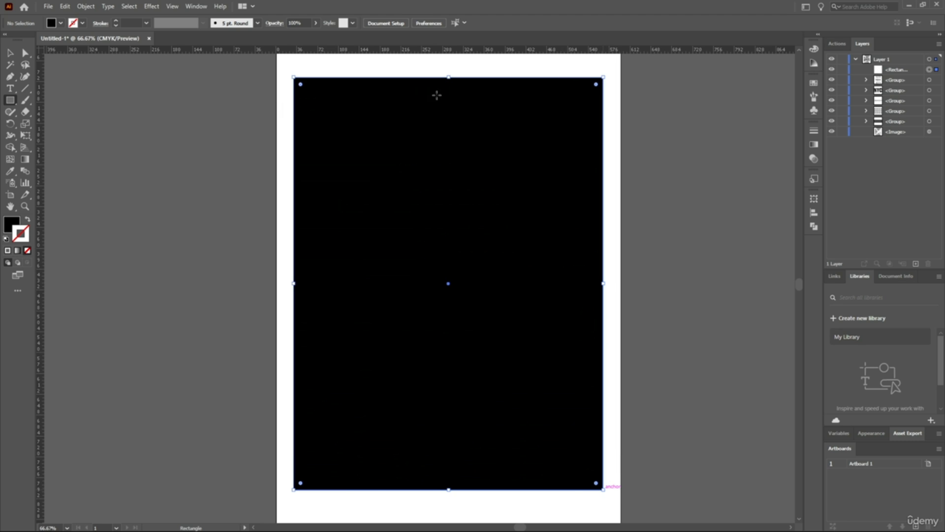
Remove the rectangle's fill and give it a black stroke
{"action": "left_click", "coordinate": [10, 227]}
{"action": "left_click", "coordinate": [27, 250]}
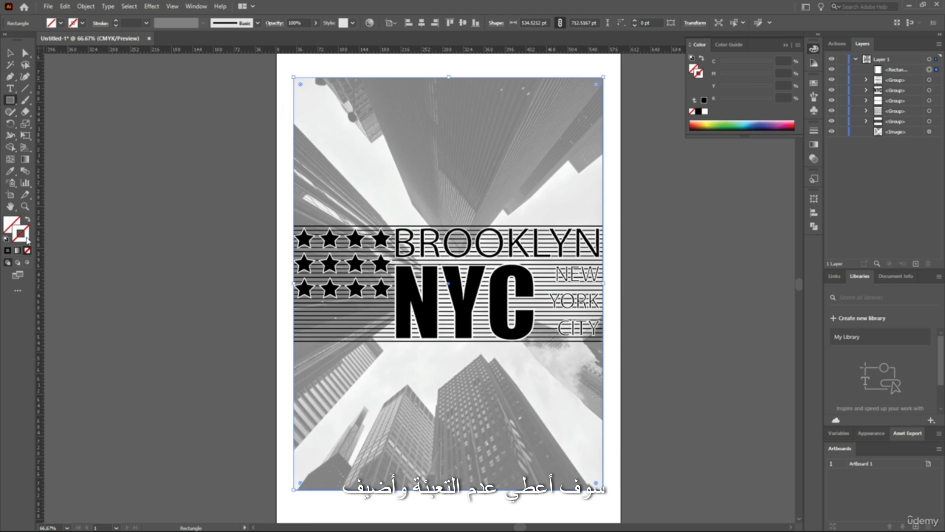
{"action": "double_click", "coordinate": [26, 238]}
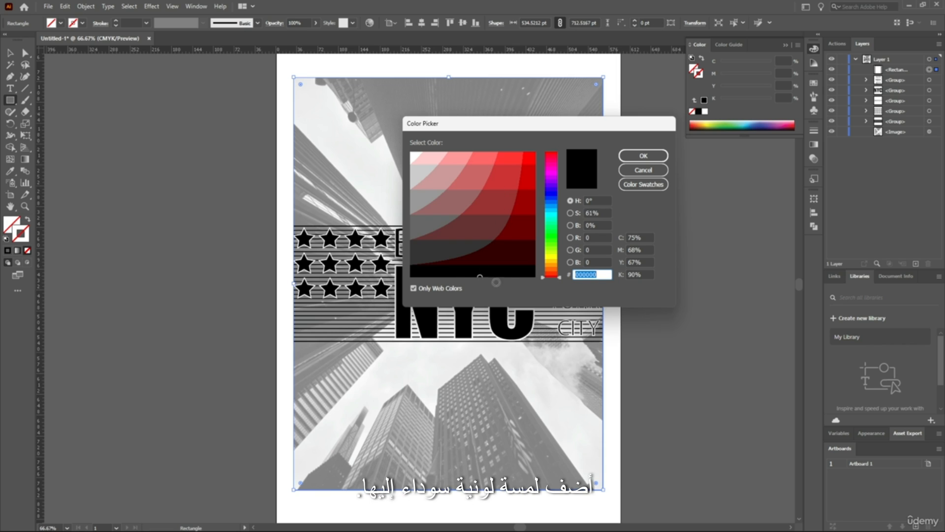
{"action": "left_click", "coordinate": [644, 156]}
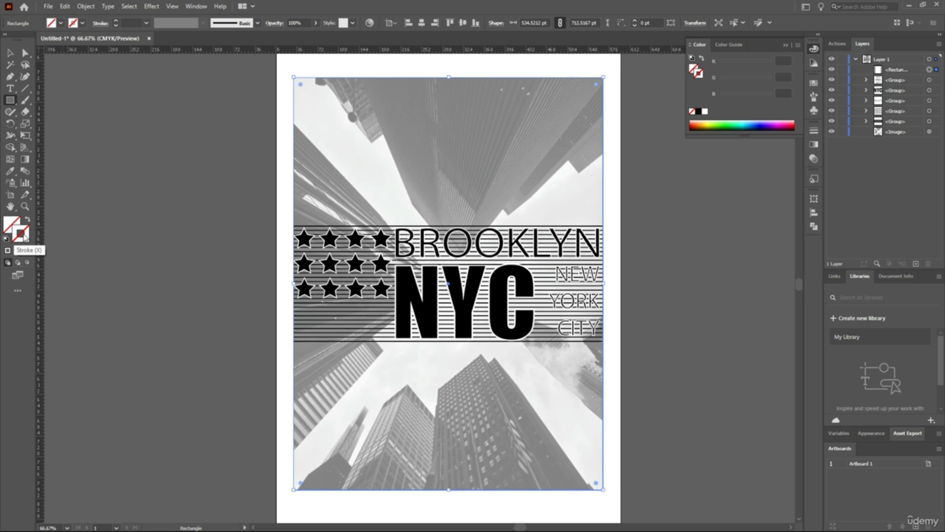
{"action": "left_click_drag", "start_coordinate": [498, 223], "coordinate": [536, 279]}
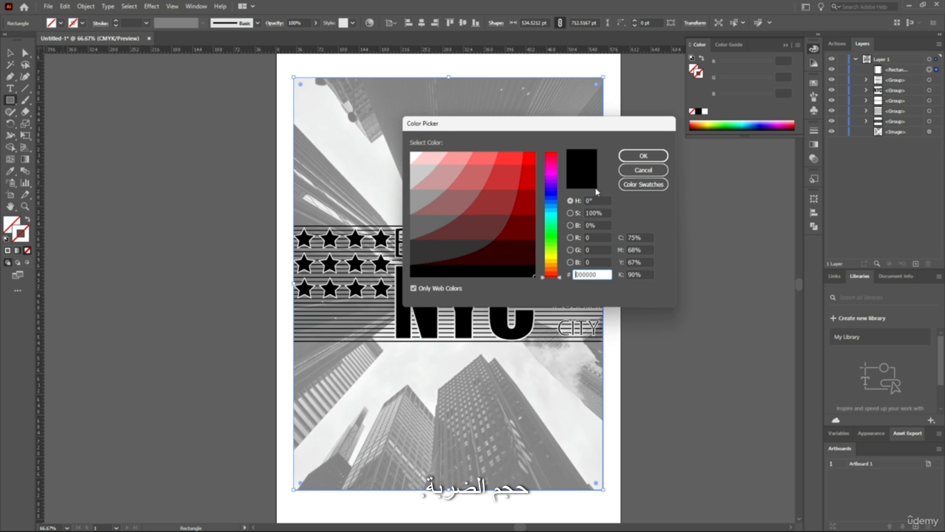
{"action": "left_click", "coordinate": [642, 155]}
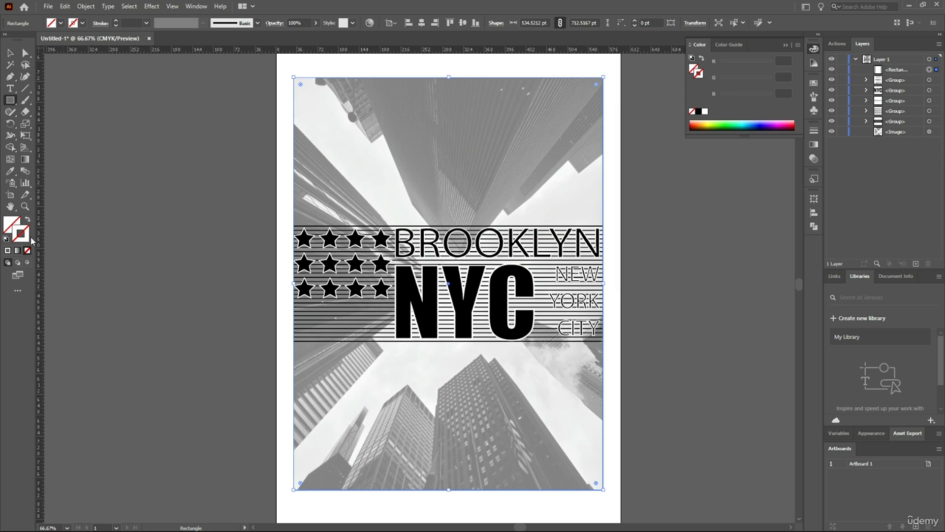
{"action": "left_click", "coordinate": [699, 111]}
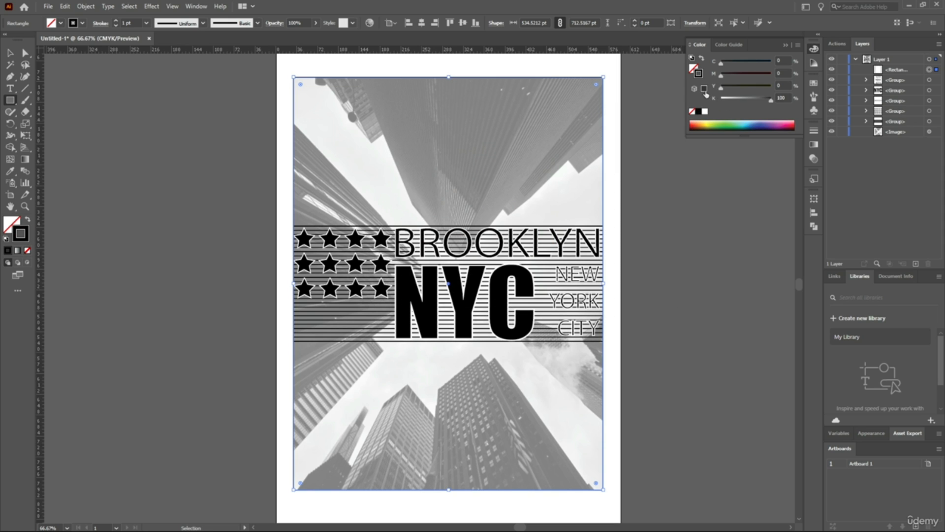
{"action": "left_click", "coordinate": [728, 45]}
{"action": "left_click", "coordinate": [699, 44]}
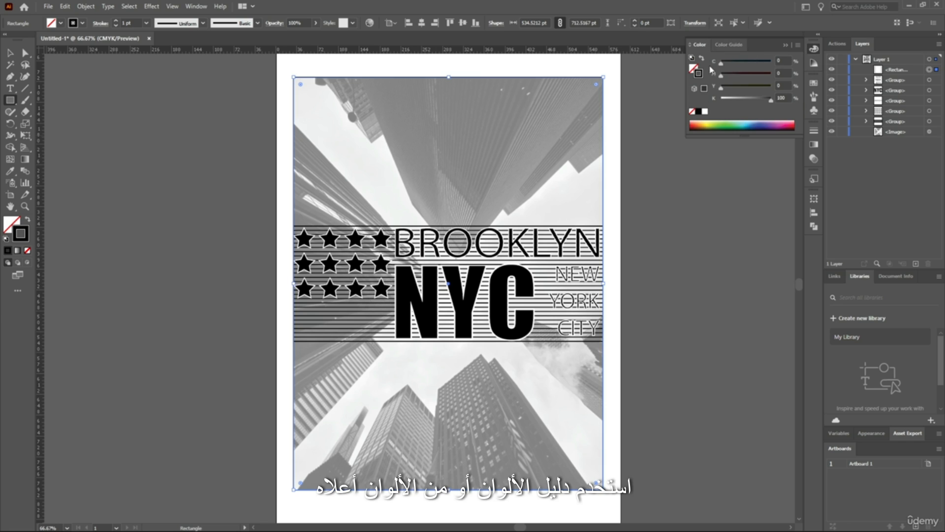
{"action": "left_click", "coordinate": [814, 83]}
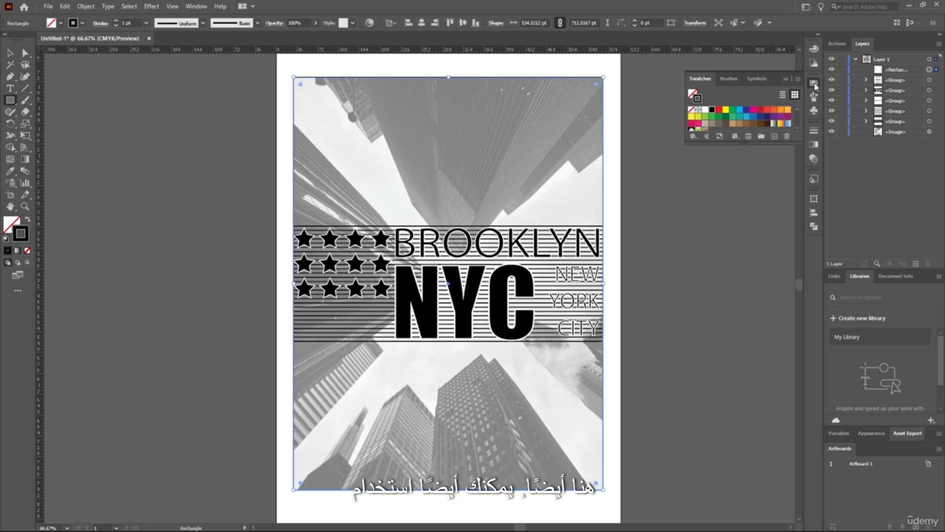
{"action": "left_click", "coordinate": [814, 84]}
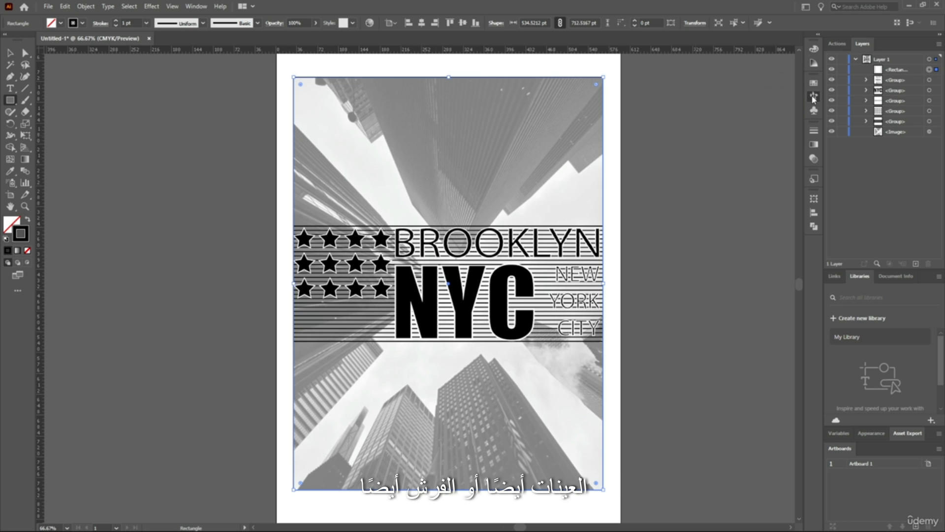
Apply the rough, charcoal-like art brush to the rectangle's stroke
{"action": "left_click", "coordinate": [815, 97]}
{"action": "left_click", "coordinate": [814, 98]}
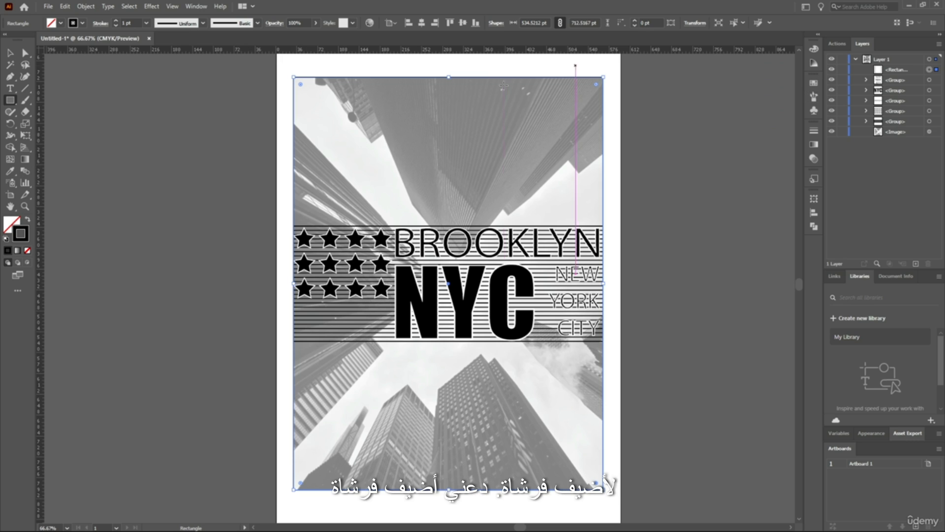
{"action": "left_click", "coordinate": [814, 99]}
{"action": "left_click", "coordinate": [742, 127]}
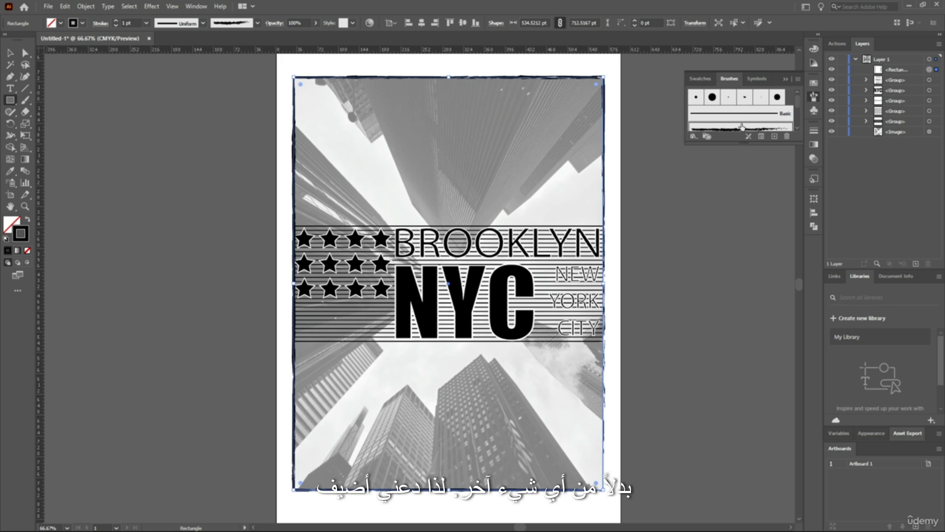
{"action": "left_click", "coordinate": [815, 99]}
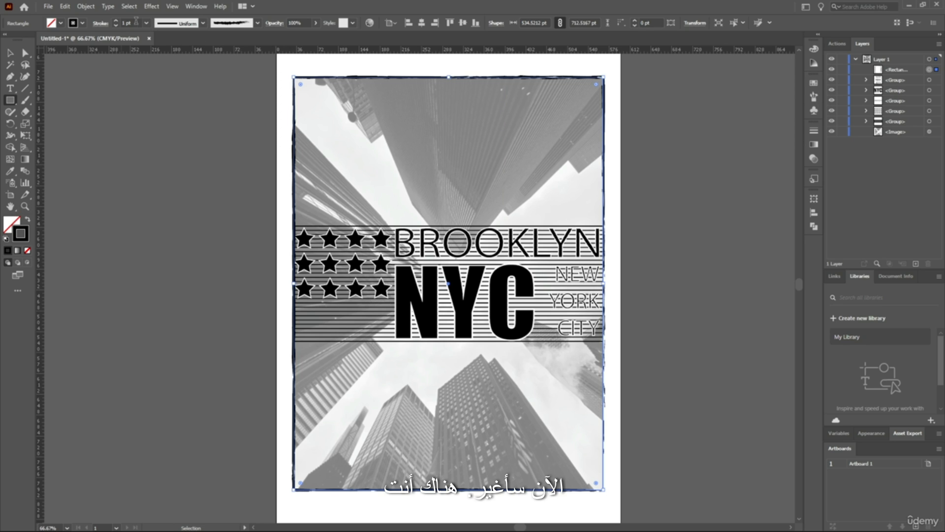
Set the brushed rectangle's stroke weight to 3 pt
{"action": "left_click", "coordinate": [116, 22]}
{"action": "left_click", "coordinate": [116, 22]}
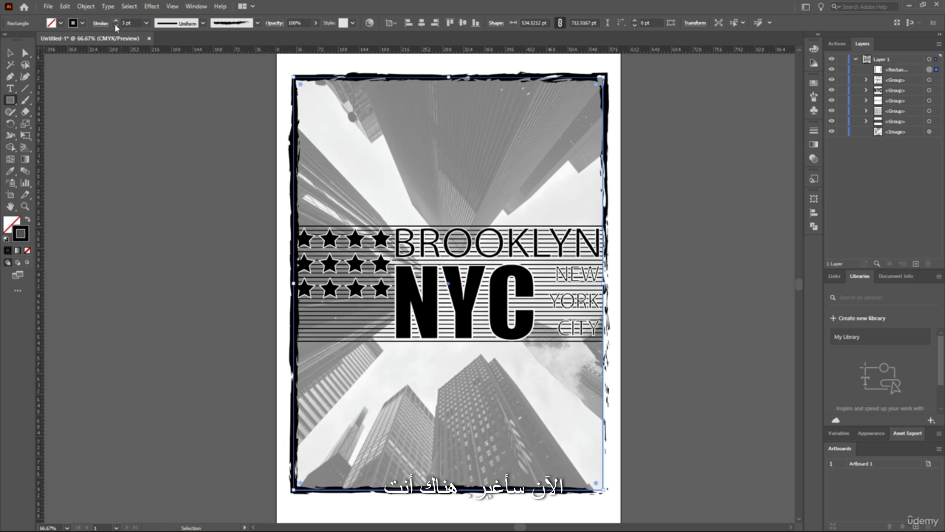
{"action": "left_click", "coordinate": [116, 26]}
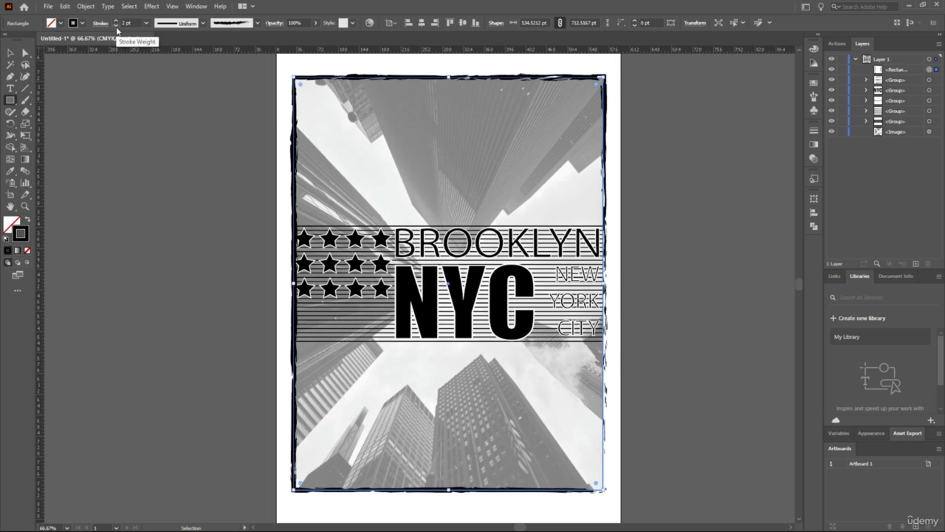
{"action": "left_click", "coordinate": [116, 21]}
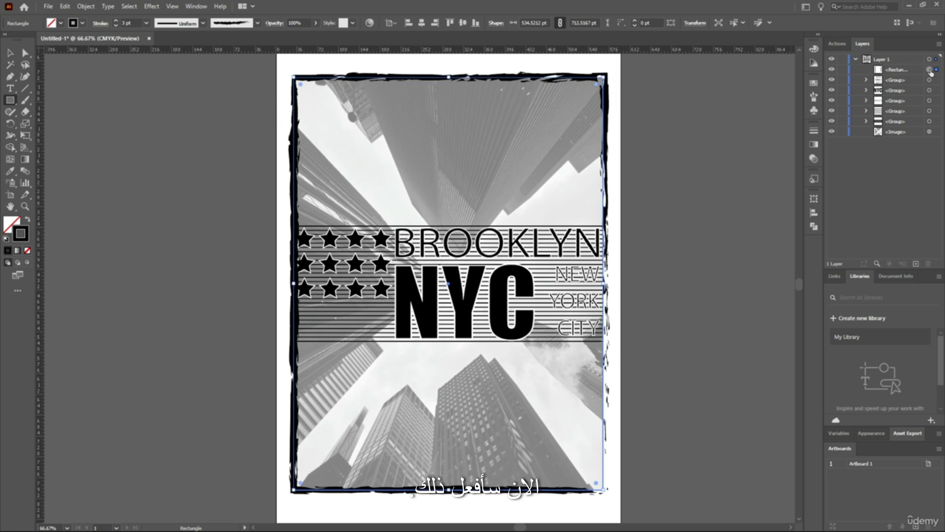
Move the rectangle below all lettering, star and line groups, directly above the skyscraper image, and deselect it
{"action": "left_click_drag", "start_coordinate": [918, 71], "coordinate": [911, 126]}
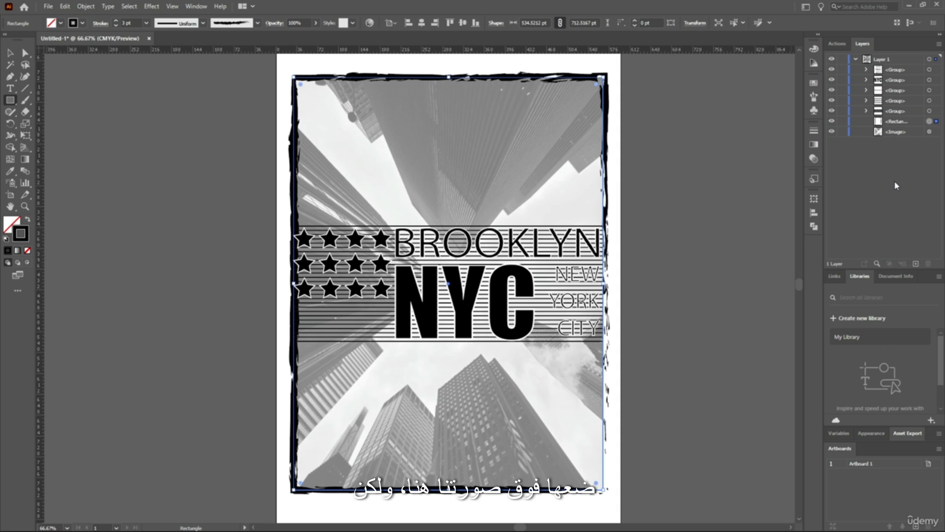
{"action": "left_click", "coordinate": [10, 53]}
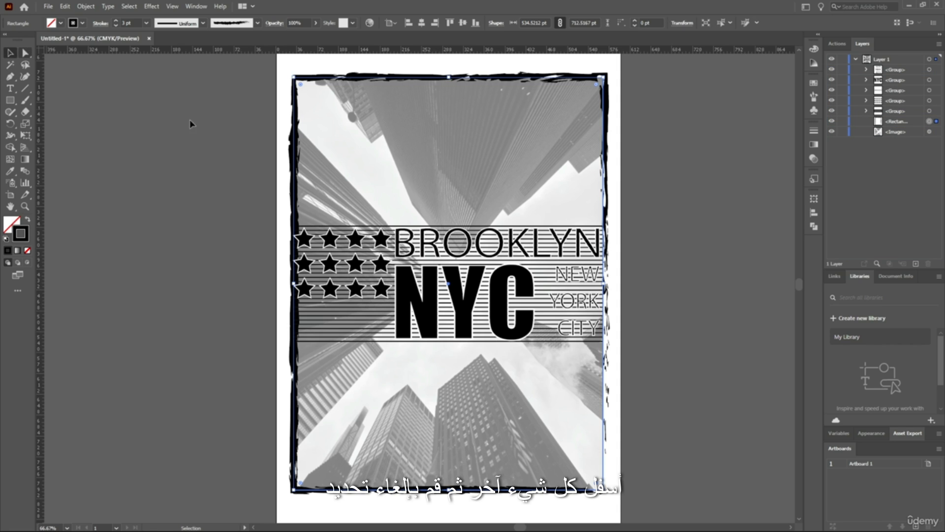
{"action": "left_click", "coordinate": [215, 138]}
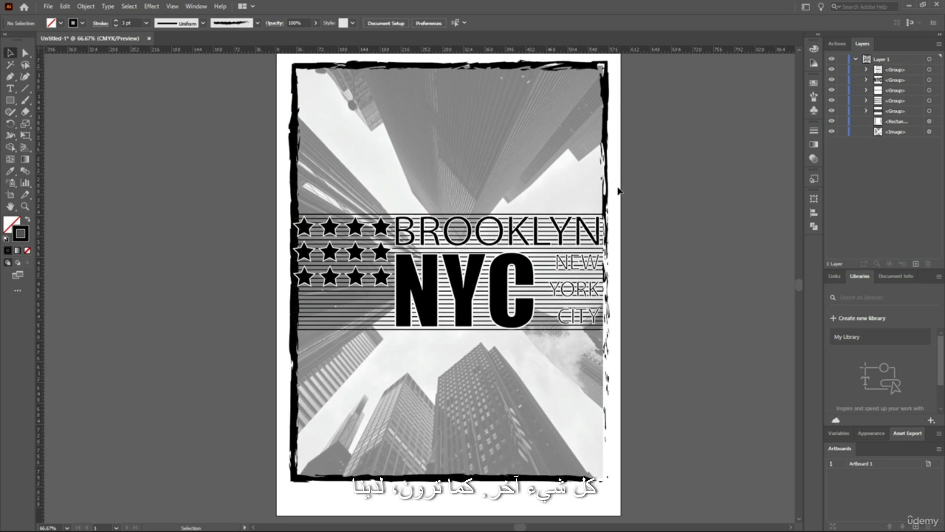
Reselect the brushed rectangle and enlarge it proportionally from its center to about 550 by 733 pt, framing the image
{"action": "left_click", "coordinate": [899, 123]}
{"action": "left_click", "coordinate": [929, 121]}
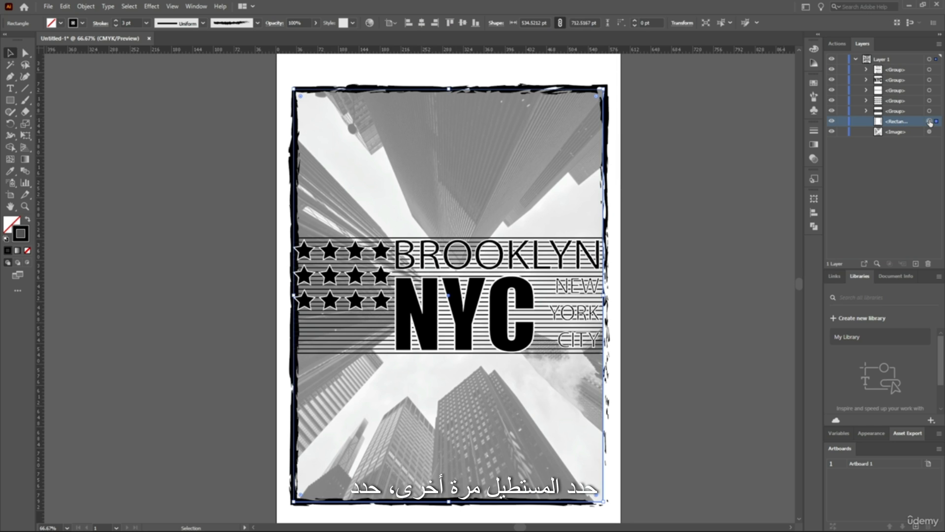
{"action": "scroll", "coordinate": [653, 337], "scroll_direction": "down", "scroll_amount": 3}
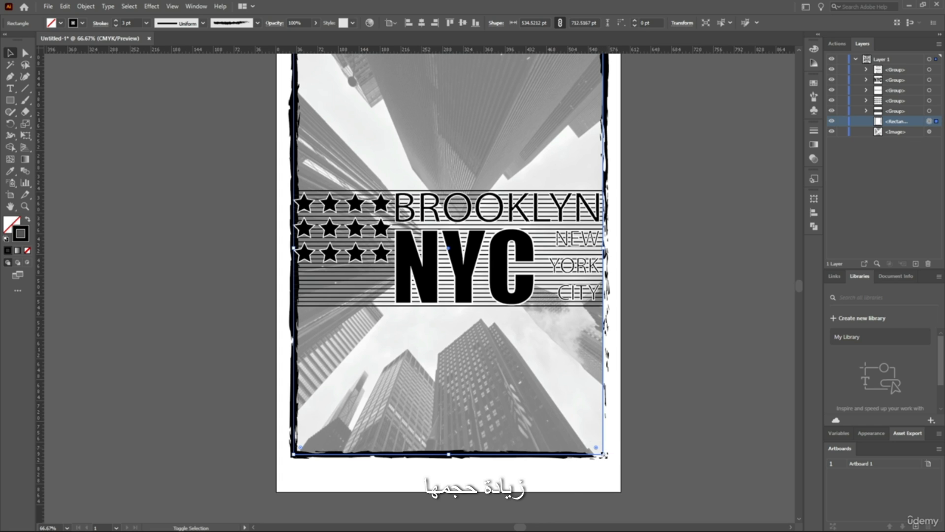
{"action": "left_click_drag", "start_coordinate": [603, 454], "coordinate": [612, 460]}
{"action": "scroll", "coordinate": [626, 350], "scroll_direction": "up", "scroll_amount": 4}
{"action": "scroll", "coordinate": [621, 348], "scroll_direction": "down", "scroll_amount": 2}
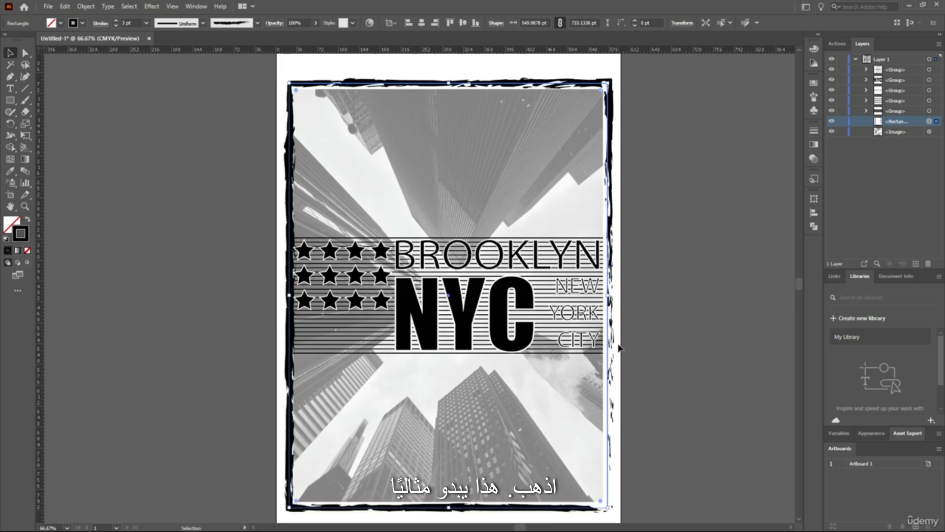
Enlarge the skyscraper image slightly from its center so its edges reach the brushed frame, and deselect it
{"action": "scroll", "coordinate": [606, 374], "scroll_direction": "down", "scroll_amount": 1}
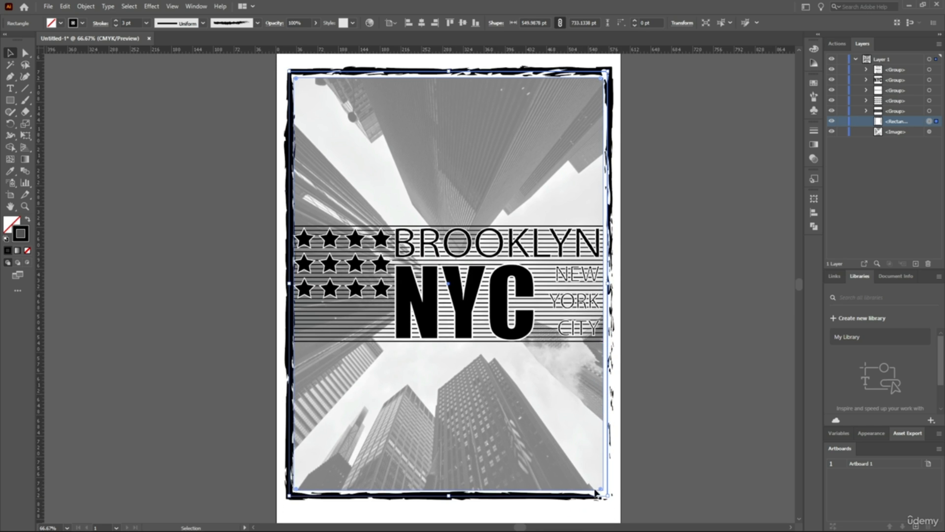
{"action": "left_click", "coordinate": [895, 132]}
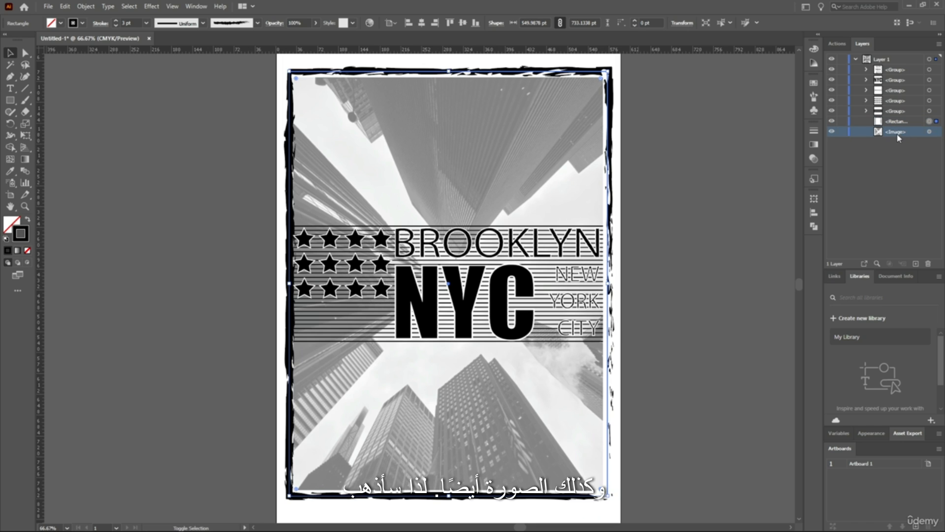
{"action": "left_click", "coordinate": [930, 132]}
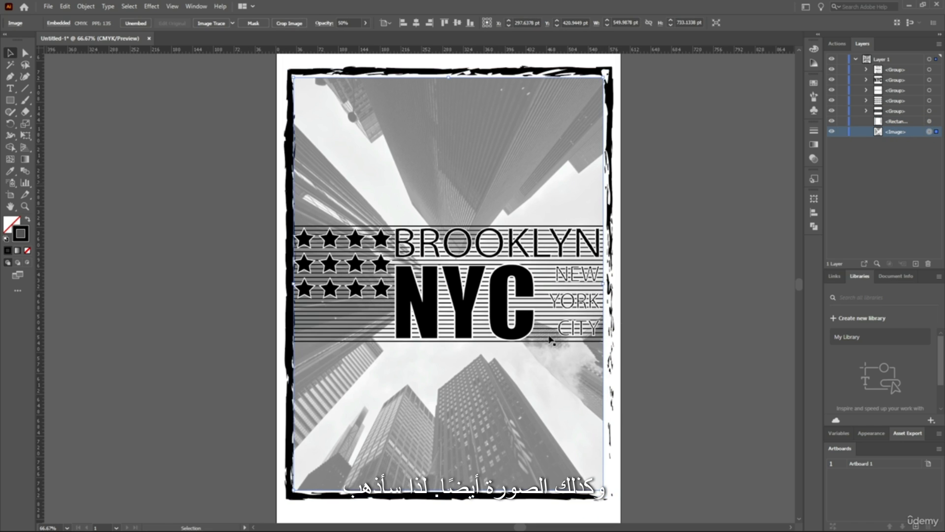
{"action": "left_click_drag", "start_coordinate": [605, 490], "coordinate": [612, 489]}
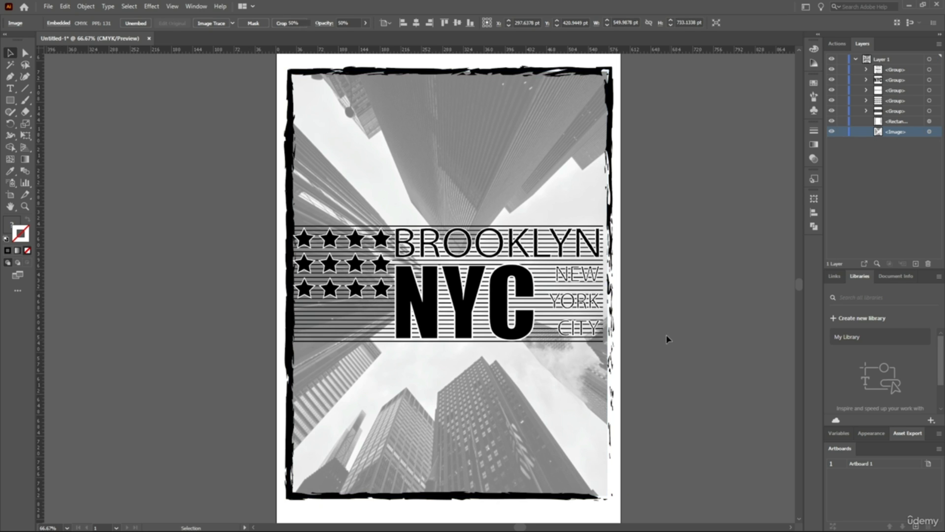
{"action": "left_click", "coordinate": [666, 339]}
Stretch the horizontal lines group outward on both sides to meet the brushed frame's left and right edges, and deselect it
{"action": "scroll", "coordinate": [497, 313], "scroll_direction": "up", "scroll_amount": 2}
{"action": "scroll", "coordinate": [499, 316], "scroll_direction": "down", "scroll_amount": 1}
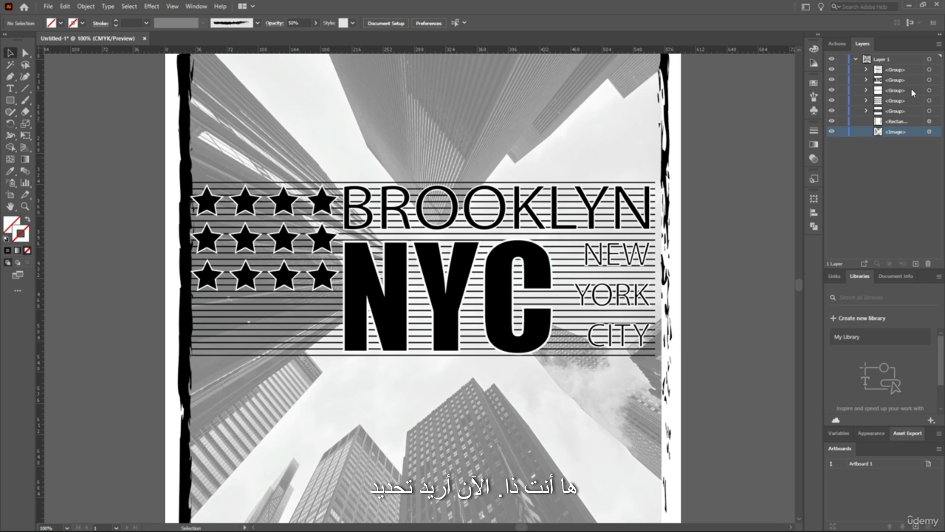
{"action": "left_click", "coordinate": [895, 70]}
{"action": "left_click", "coordinate": [929, 70]}
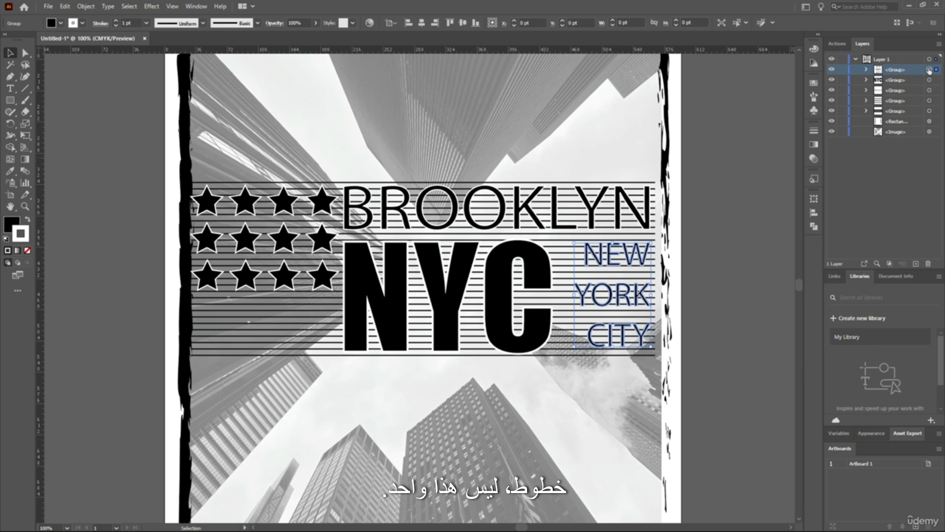
{"action": "left_click", "coordinate": [930, 111]}
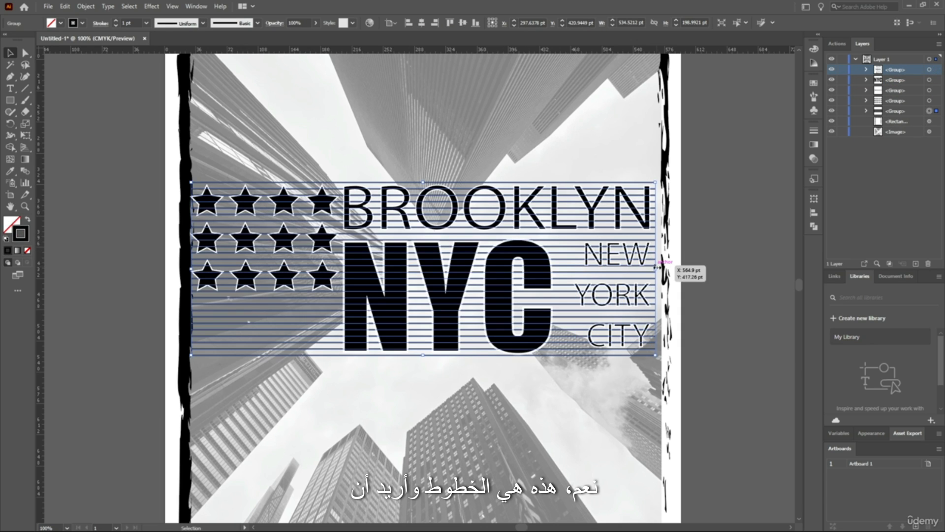
{"action": "left_click_drag", "start_coordinate": [655, 268], "coordinate": [663, 269]}
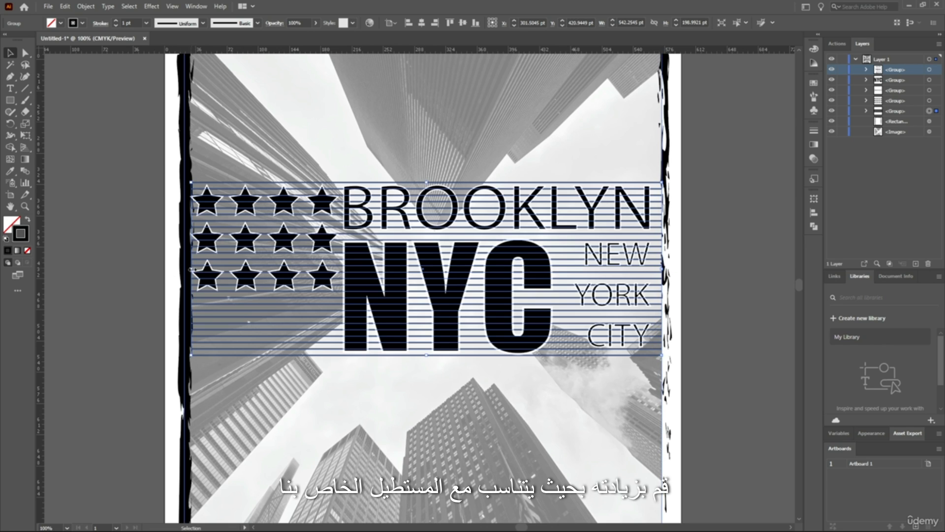
{"action": "left_click_drag", "start_coordinate": [191, 269], "coordinate": [185, 268]}
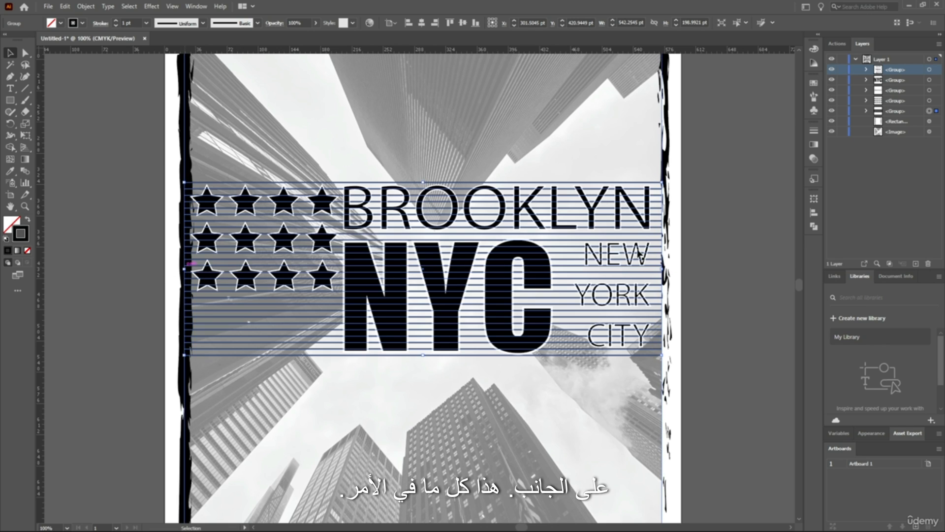
{"action": "left_click", "coordinate": [720, 242]}
Examine the complete framed design, checking the line ends, lettering, skyscraper image and brushed border at different magnifications
{"action": "scroll", "coordinate": [709, 244], "scroll_direction": "up", "scroll_amount": 1}
{"action": "scroll", "coordinate": [707, 246], "scroll_direction": "down", "scroll_amount": 3}
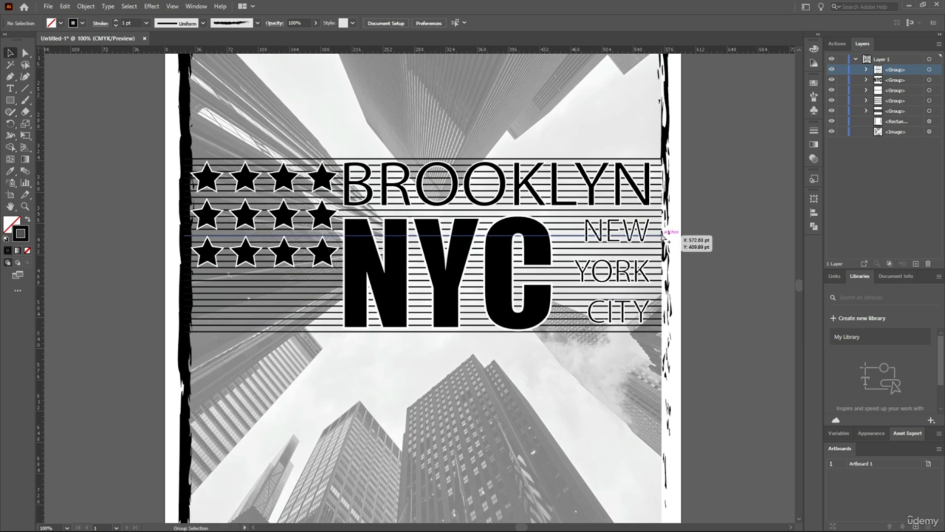
{"action": "scroll", "coordinate": [663, 233], "scroll_direction": "down", "scroll_amount": 3}
{"action": "scroll", "coordinate": [673, 237], "scroll_direction": "up", "scroll_amount": 2}
{"action": "scroll", "coordinate": [454, 208], "scroll_direction": "up", "scroll_amount": 1}
{"action": "scroll", "coordinate": [453, 210], "scroll_direction": "up", "scroll_amount": 3}
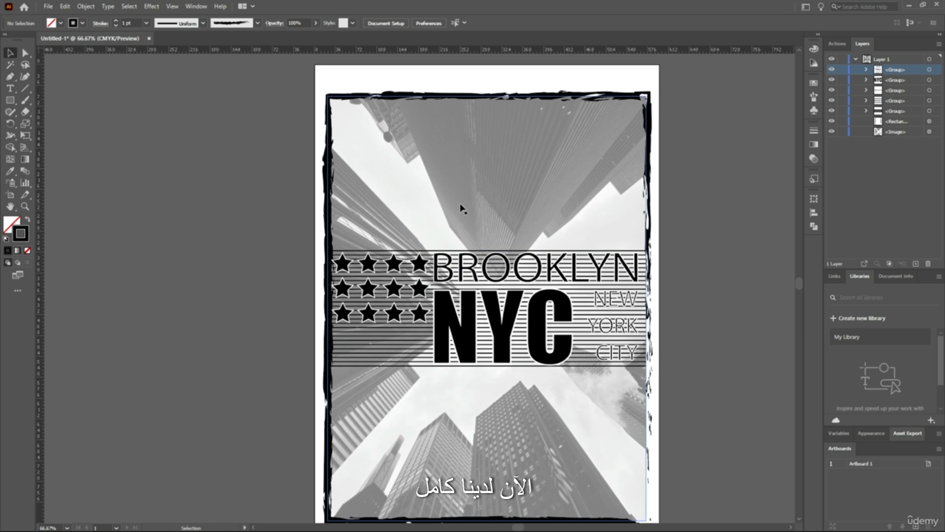
{"action": "scroll", "coordinate": [650, 135], "scroll_direction": "up", "scroll_amount": 1}
{"action": "scroll", "coordinate": [651, 156], "scroll_direction": "down", "scroll_amount": 3}
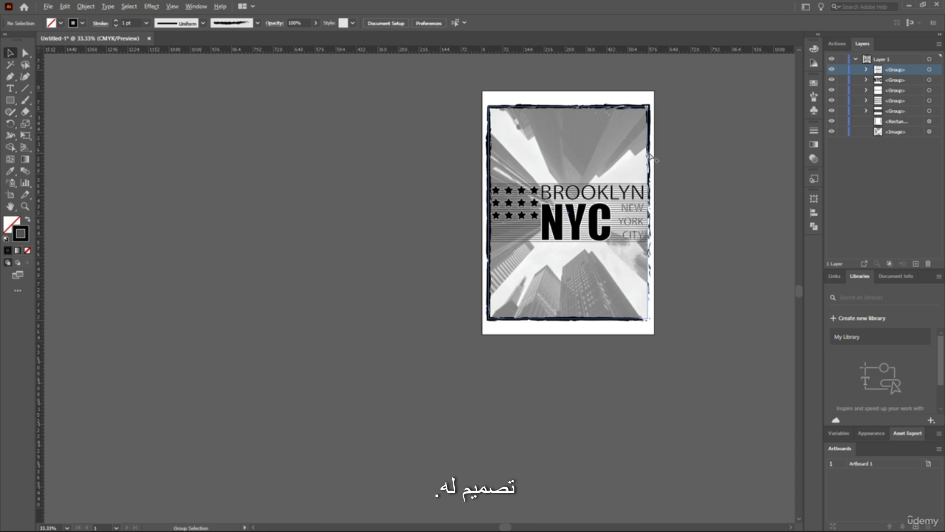
{"action": "scroll", "coordinate": [649, 156], "scroll_direction": "up", "scroll_amount": 2}
{"action": "scroll", "coordinate": [649, 157], "scroll_direction": "up", "scroll_amount": 1}
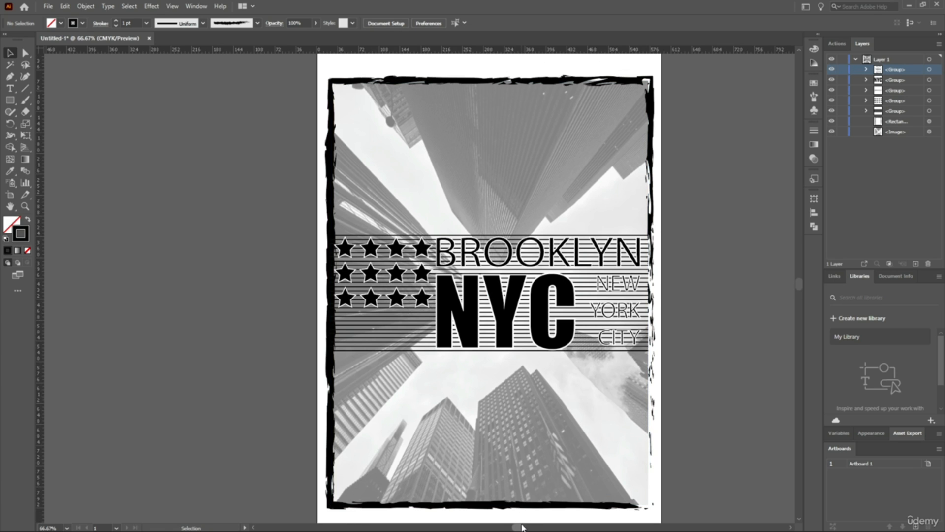
{"action": "left_click_drag", "start_coordinate": [523, 525], "coordinate": [522, 525]}
{"action": "scroll", "coordinate": [649, 282], "scroll_direction": "down", "scroll_amount": 1}
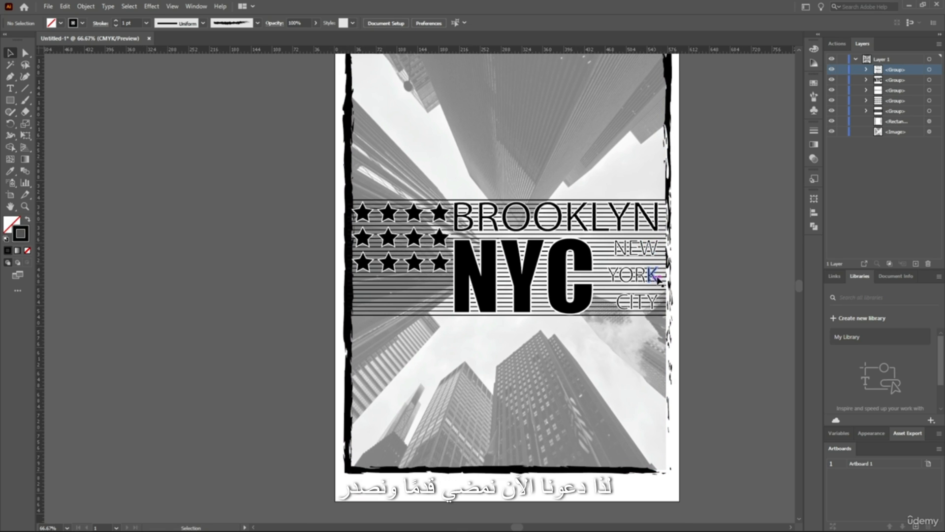
{"action": "scroll", "coordinate": [709, 217], "scroll_direction": "up", "scroll_amount": 1}
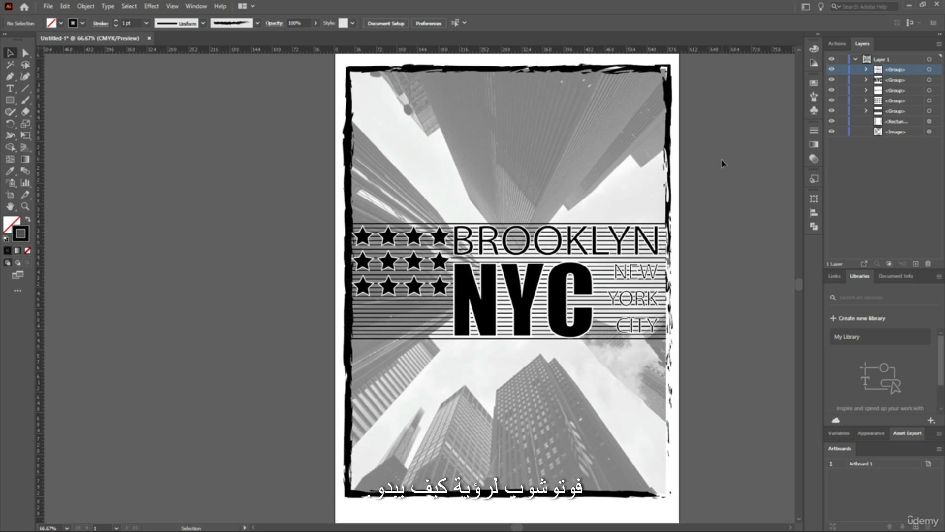
{"action": "left_click", "coordinate": [841, 167]}
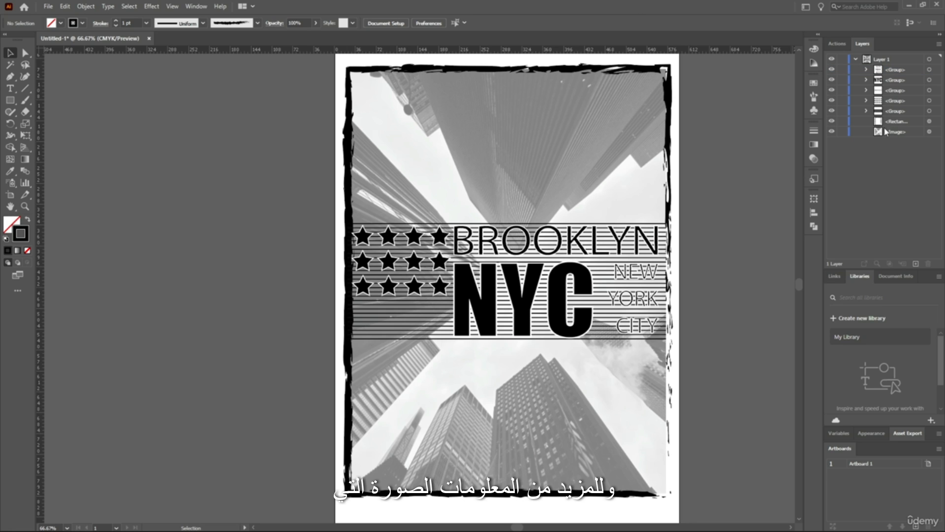
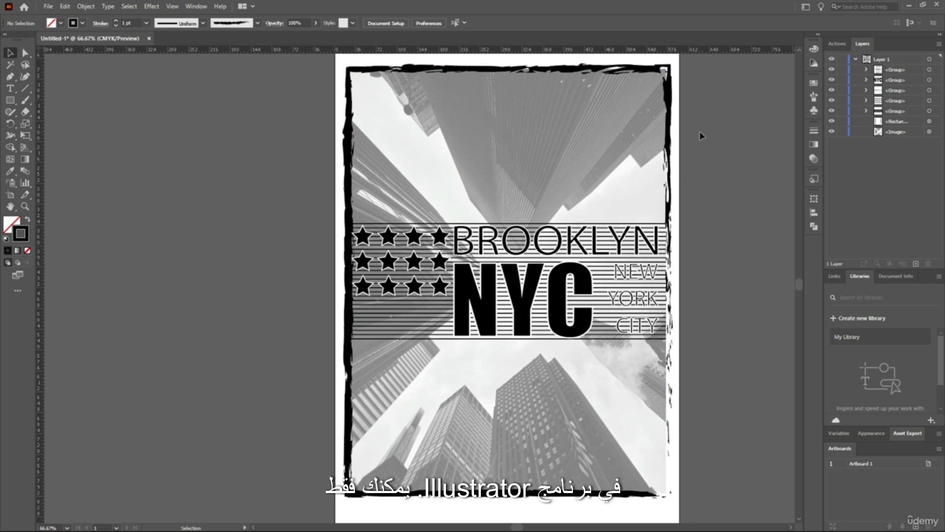
{"action": "right_click", "coordinate": [266, 138]}
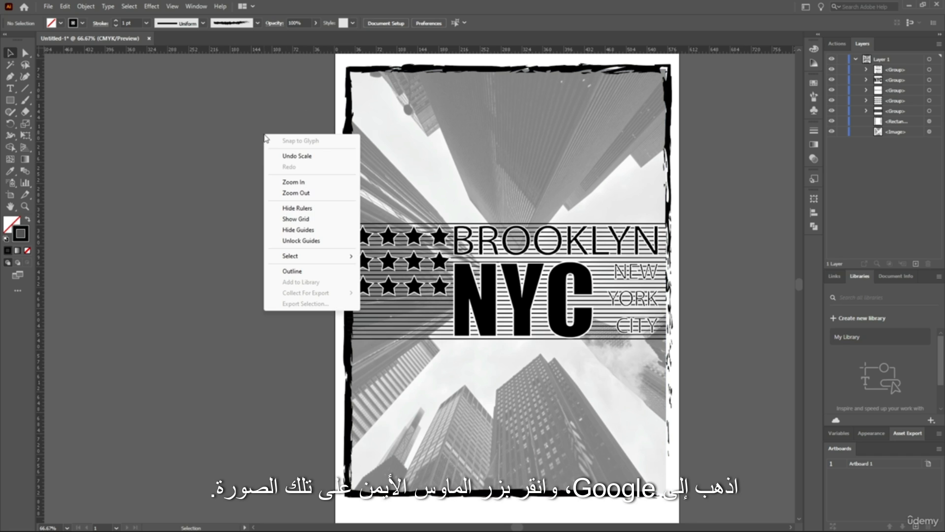
{"action": "left_click", "coordinate": [202, 166]}
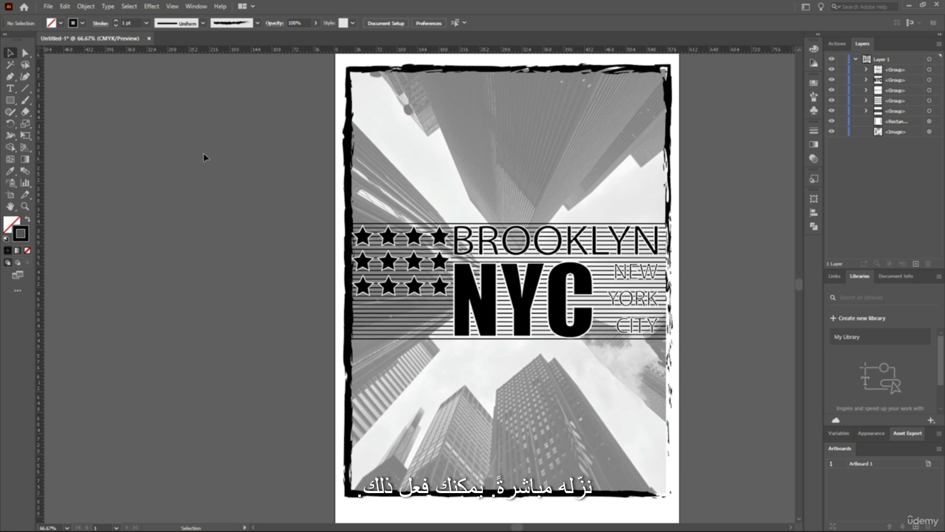
{"action": "scroll", "coordinate": [684, 161], "scroll_direction": "up", "scroll_amount": 1}
{"action": "scroll", "coordinate": [710, 168], "scroll_direction": "down", "scroll_amount": 1}
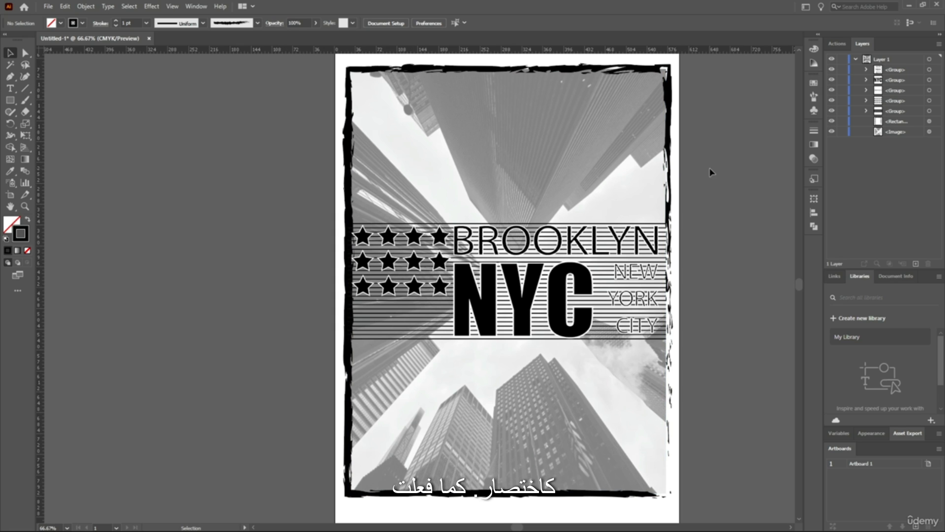
{"action": "scroll", "coordinate": [703, 177], "scroll_direction": "up", "scroll_amount": 1}
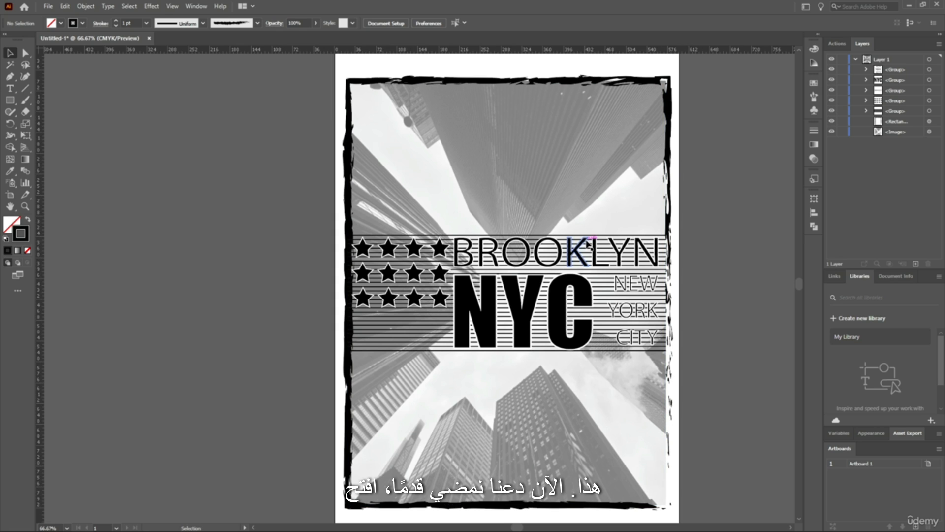
{"action": "scroll", "coordinate": [640, 214], "scroll_direction": "right", "scroll_amount": 3}
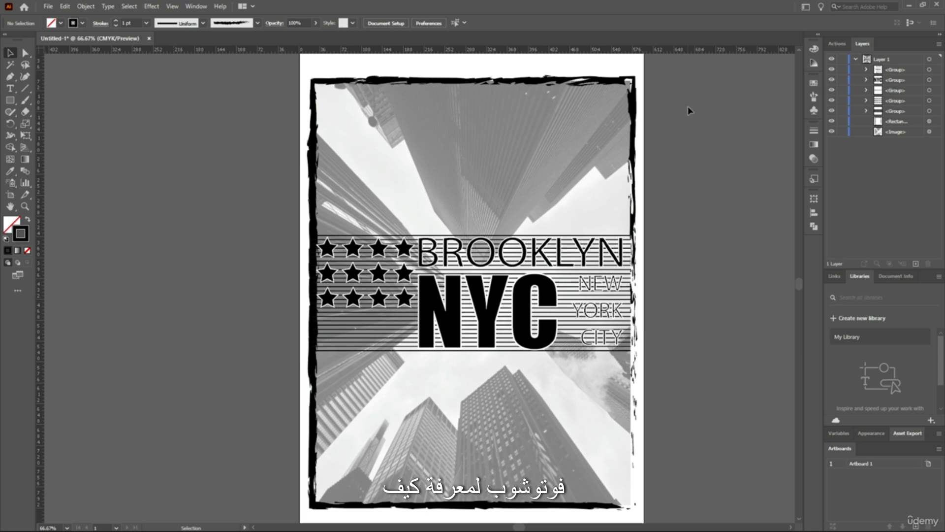
{"action": "scroll", "coordinate": [687, 101], "scroll_direction": "down", "scroll_amount": 1}
{"action": "scroll", "coordinate": [685, 126], "scroll_direction": "up", "scroll_amount": 2}
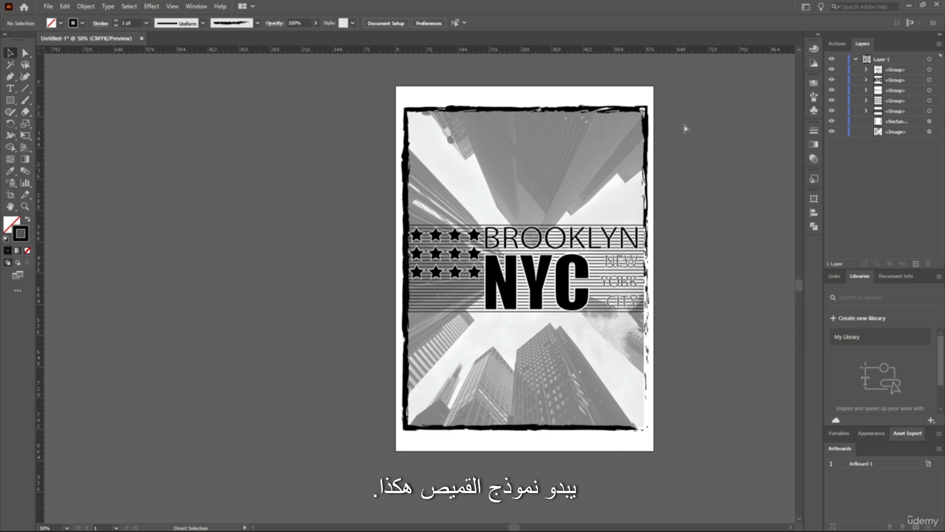
{"action": "scroll", "coordinate": [684, 126], "scroll_direction": "right", "scroll_amount": 3}
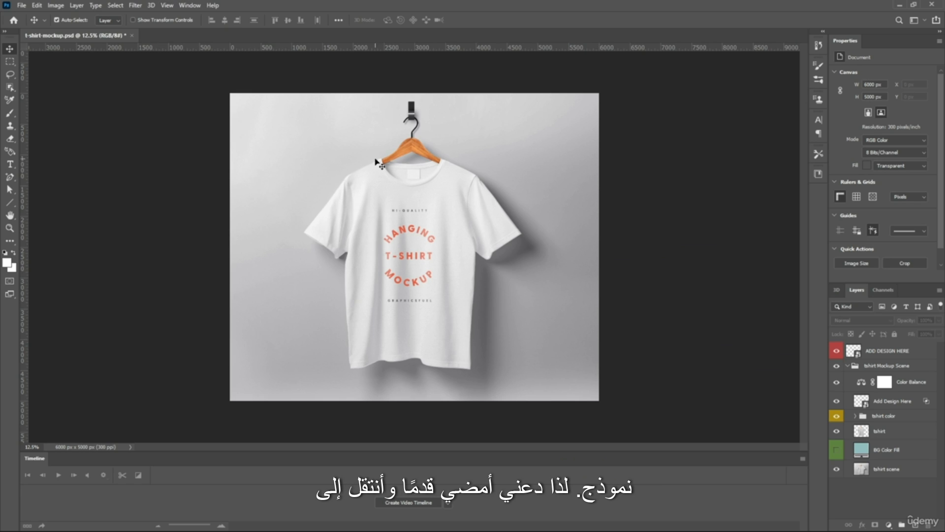
Switch to Photoshop's t-shirt-mockup.psd, open the Add Design Here smart object's contents, and hide the placeholder artwork layer
{"action": "double_click", "coordinate": [862, 402]}
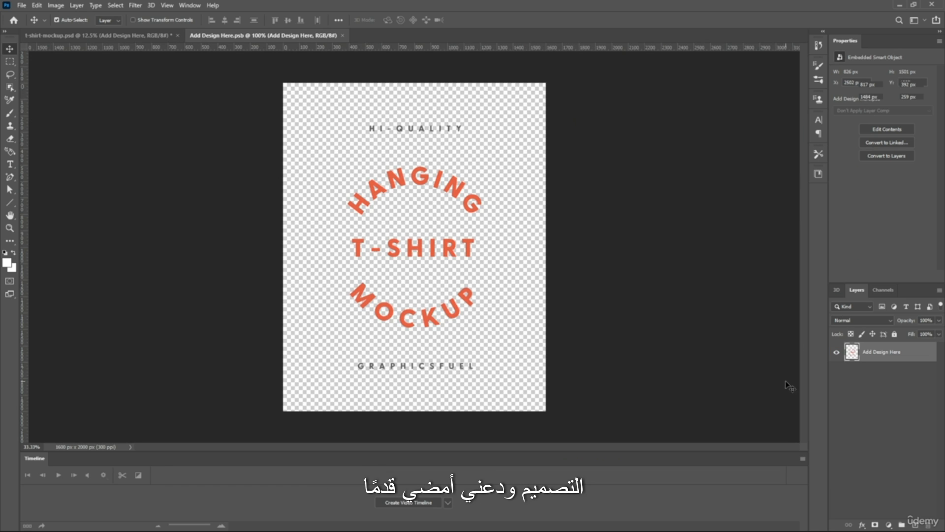
{"action": "left_click", "coordinate": [837, 353]}
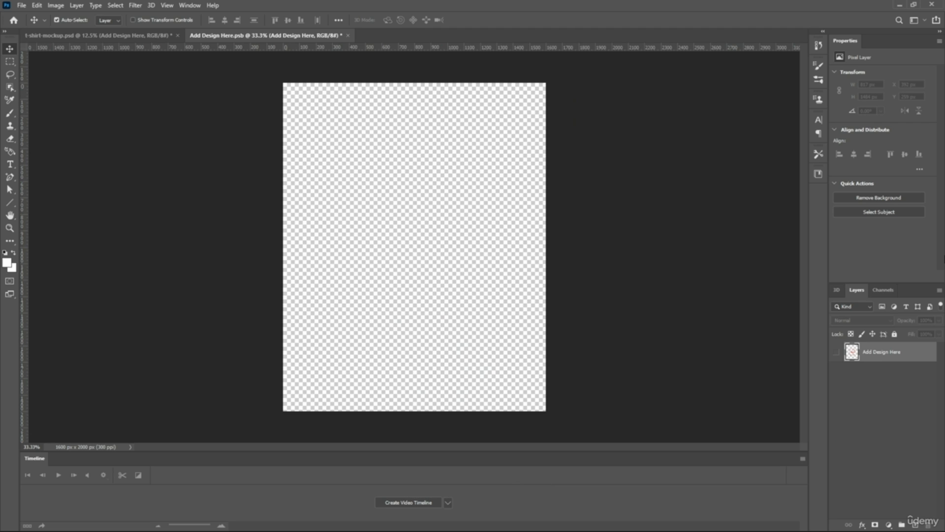
{"action": "left_click", "coordinate": [898, 399]}
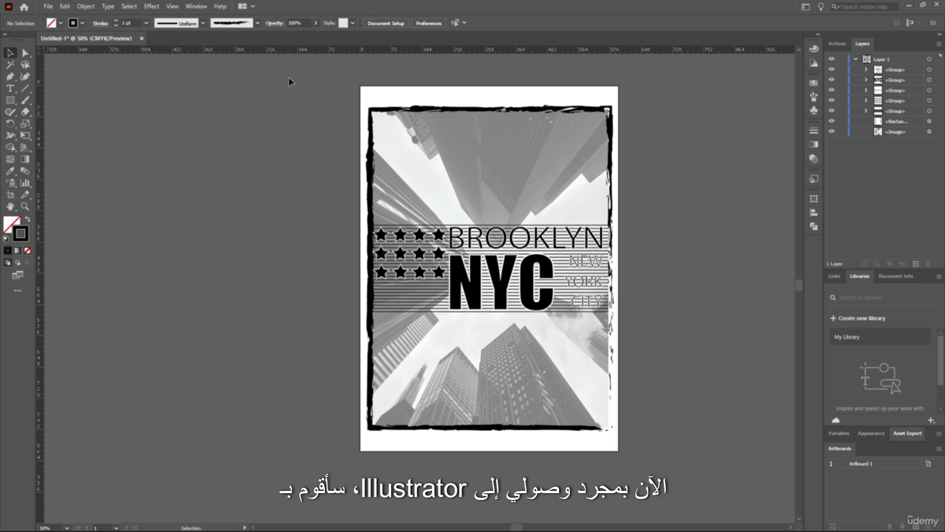
Switch to Illustrator, select and copy the entire framed BROOKLYN NYC artwork, and deselect it
{"action": "key", "text": "ctrl+a"}
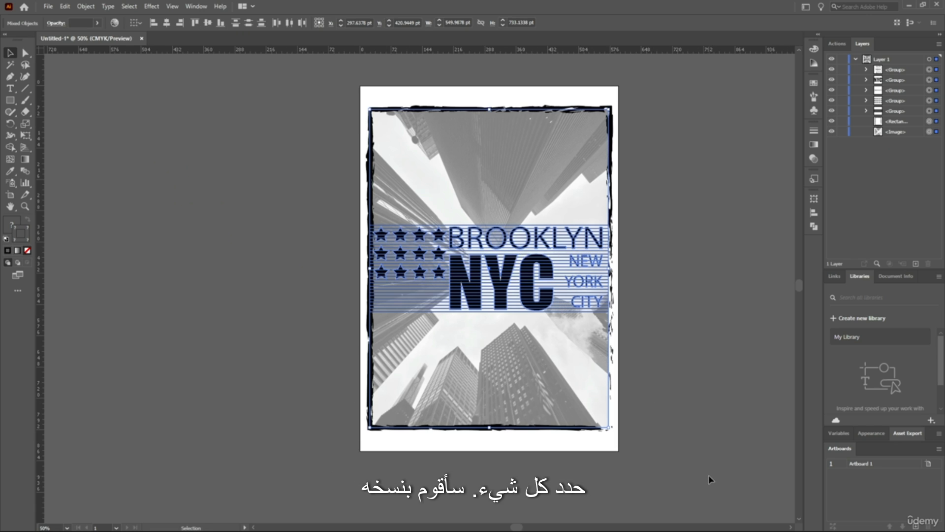
{"action": "key", "text": "a"}
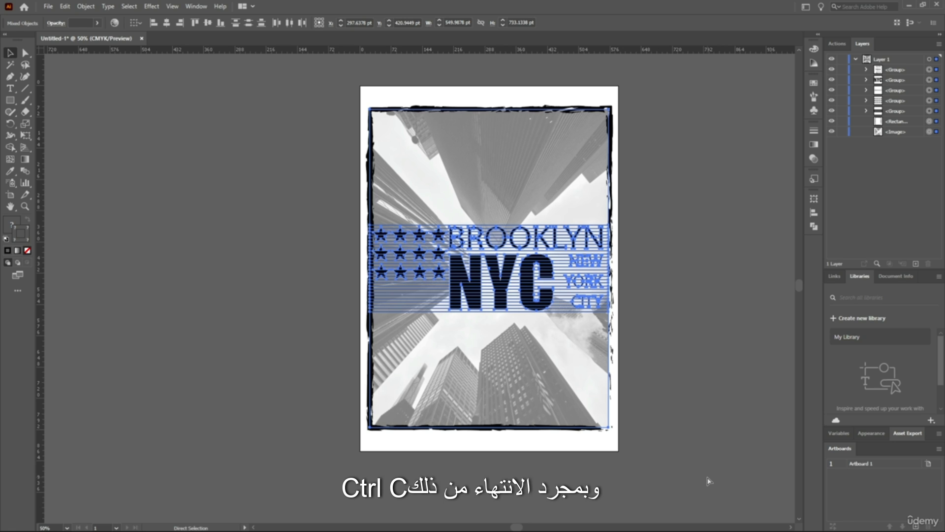
{"action": "left_click", "coordinate": [702, 231]}
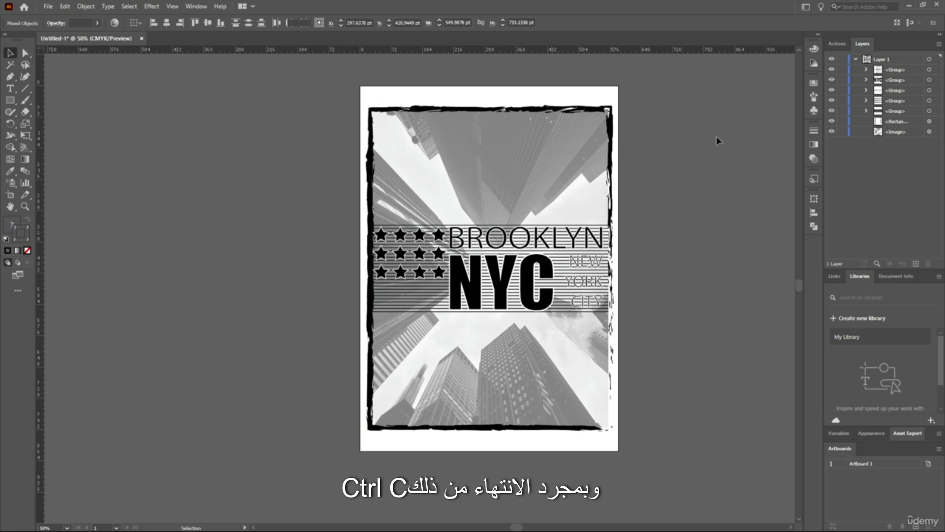
{"action": "key", "text": "v"}
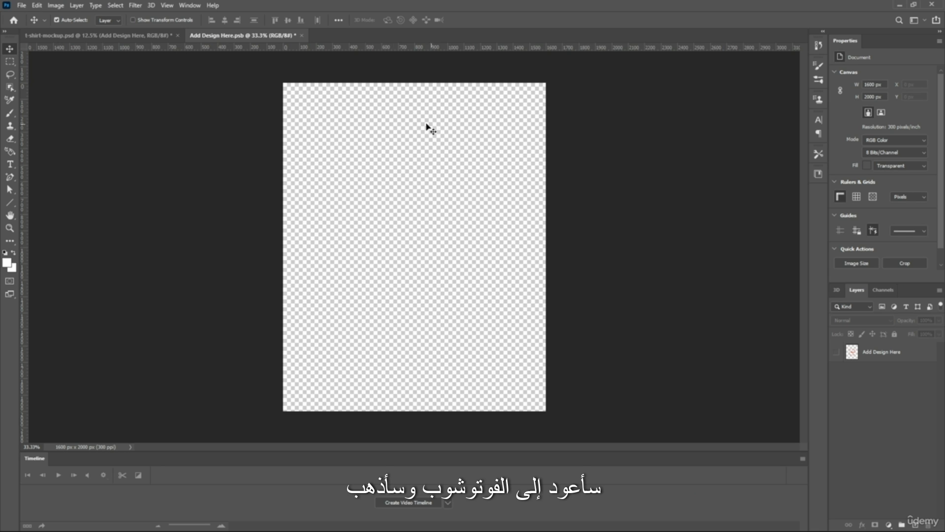
Switch to Photoshop, paste the artwork into Add Design Here.psb as Pixels, commit the placement, and deselect the layer
{"action": "key", "text": "ctrl+v"}
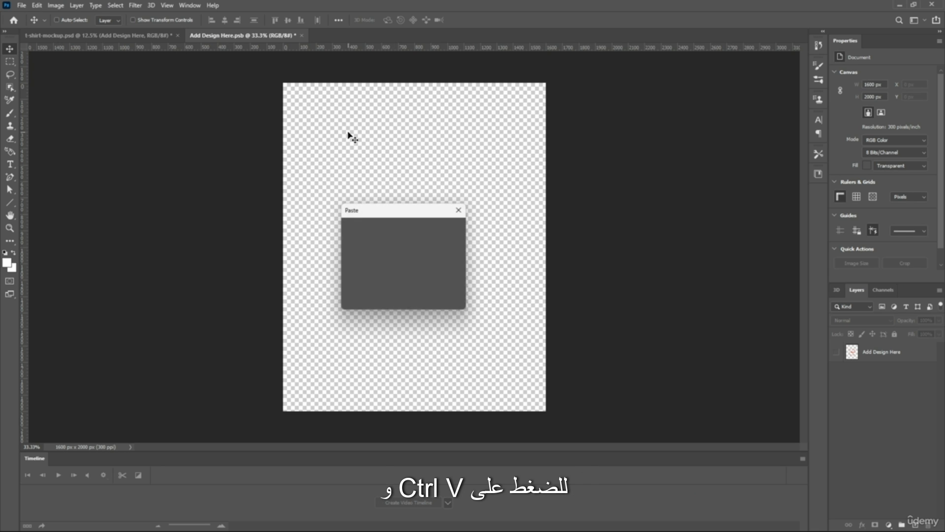
{"action": "left_click_drag", "start_coordinate": [382, 217], "coordinate": [445, 168]}
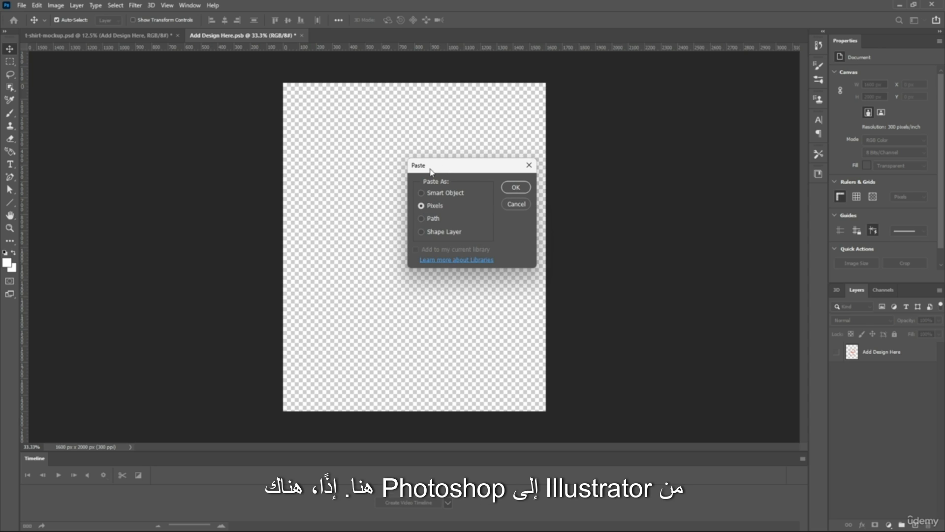
{"action": "left_click_drag", "start_coordinate": [431, 172], "coordinate": [418, 179]}
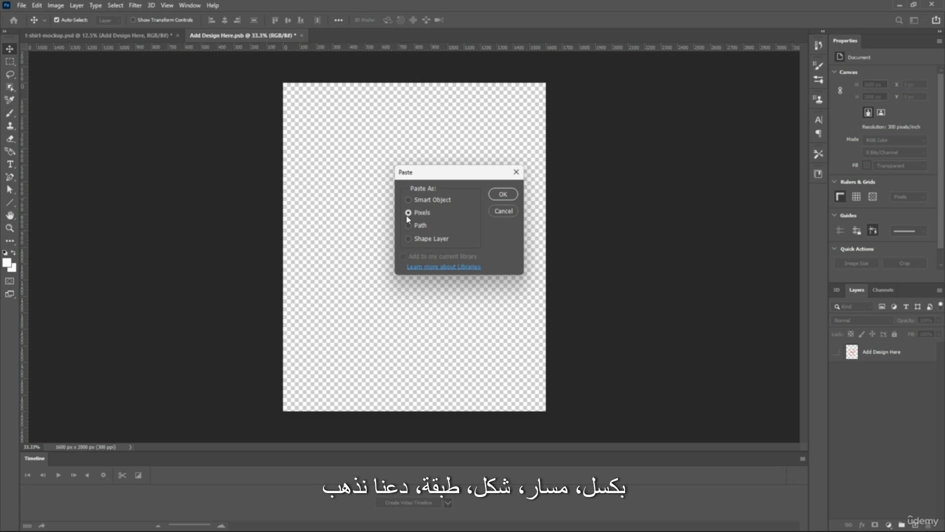
{"action": "left_click", "coordinate": [503, 194]}
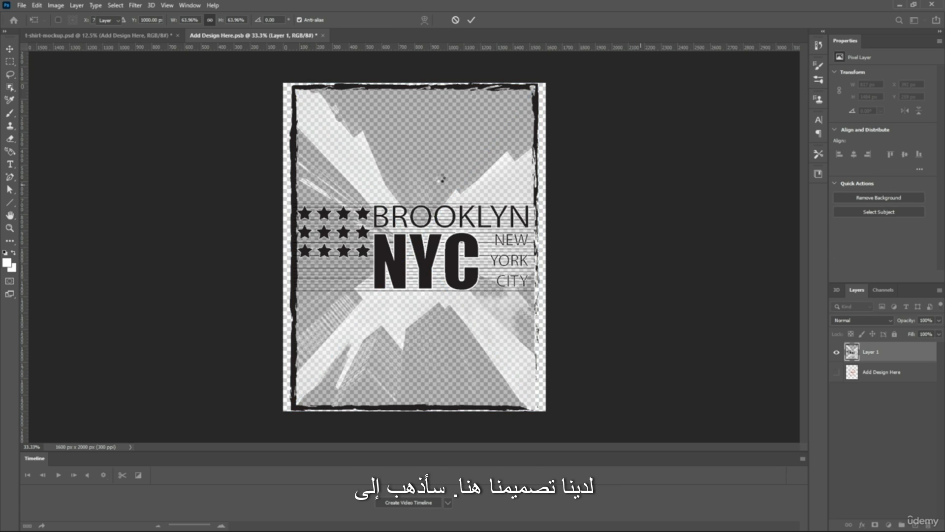
{"action": "key", "text": "Return"}
{"action": "left_click_drag", "start_coordinate": [460, 164], "coordinate": [439, 160]}
{"action": "left_click", "coordinate": [263, 127]}
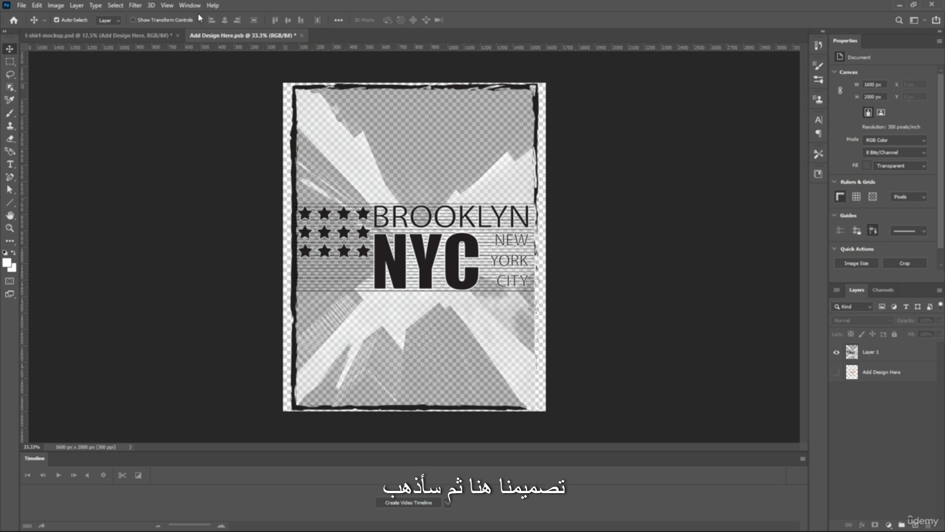
{"action": "left_click", "coordinate": [302, 36]}
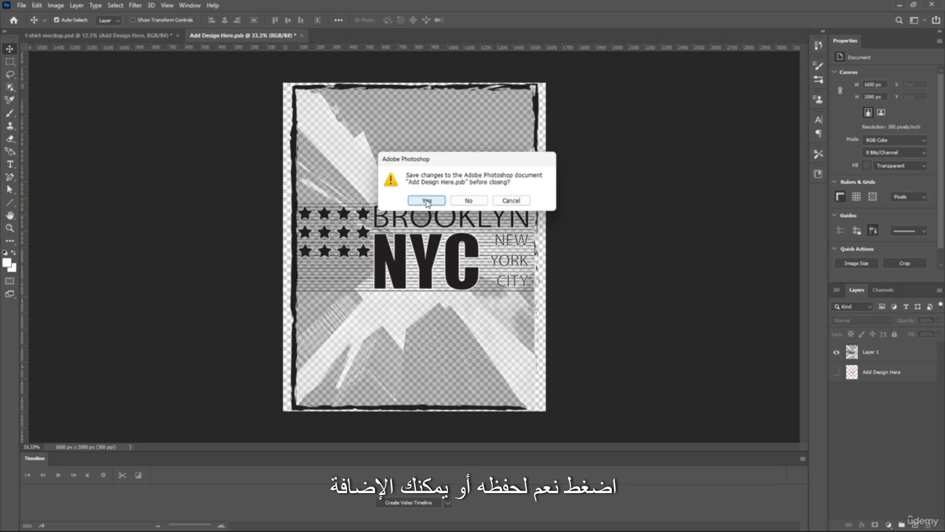
{"action": "left_click", "coordinate": [511, 201]}
{"action": "left_click", "coordinate": [467, 160]}
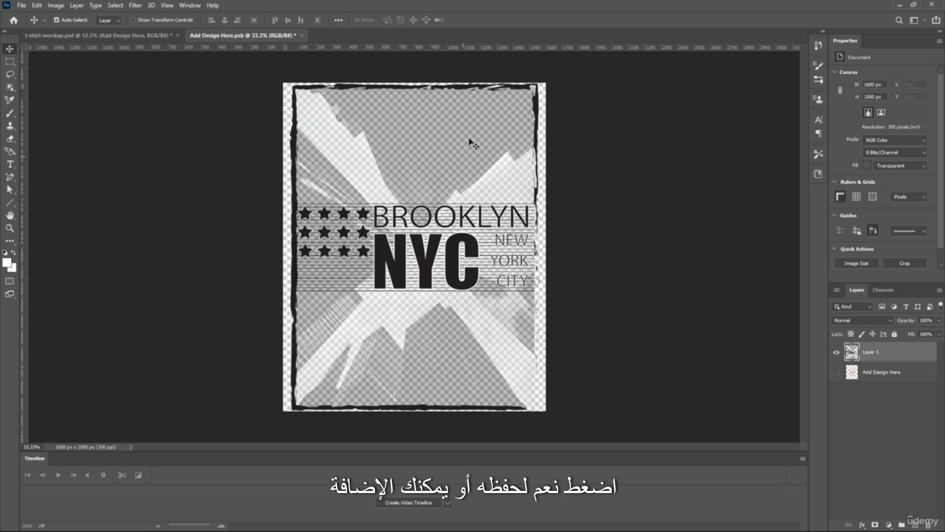
{"action": "left_click", "coordinate": [135, 6]}
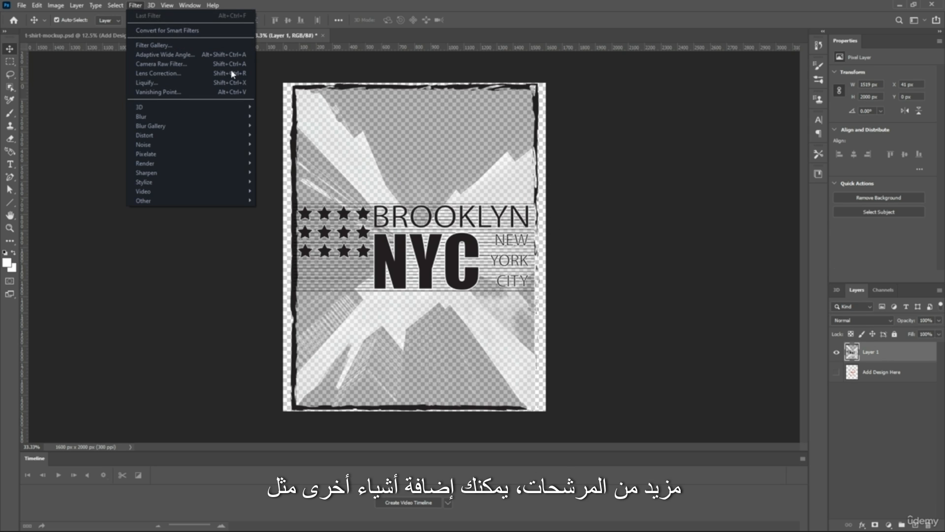
{"action": "left_click", "coordinate": [621, 170]}
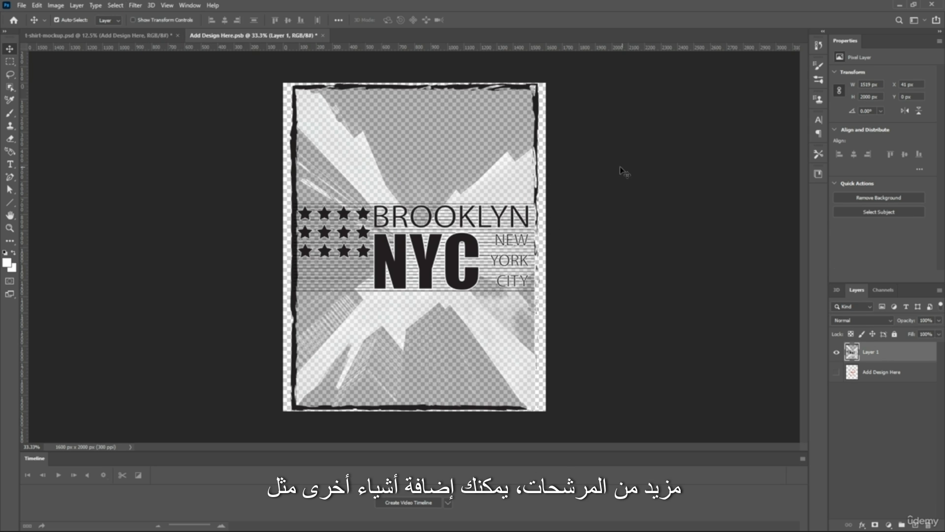
Try the Extrude filter on the pasted artwork with Blocks, size 30 pixels and random depth 30, inspect it, and undo it
{"action": "left_click", "coordinate": [135, 7]}
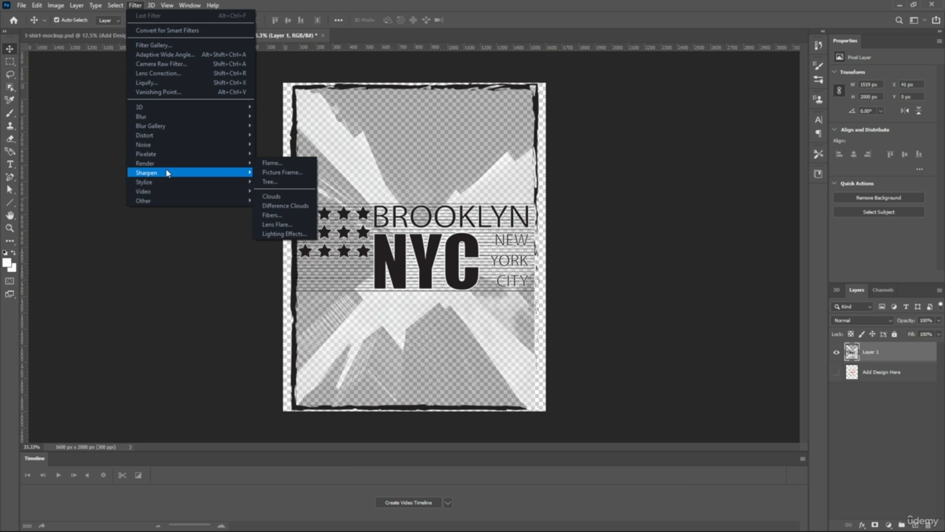
{"action": "mouse_move", "coordinate": [163, 184]}
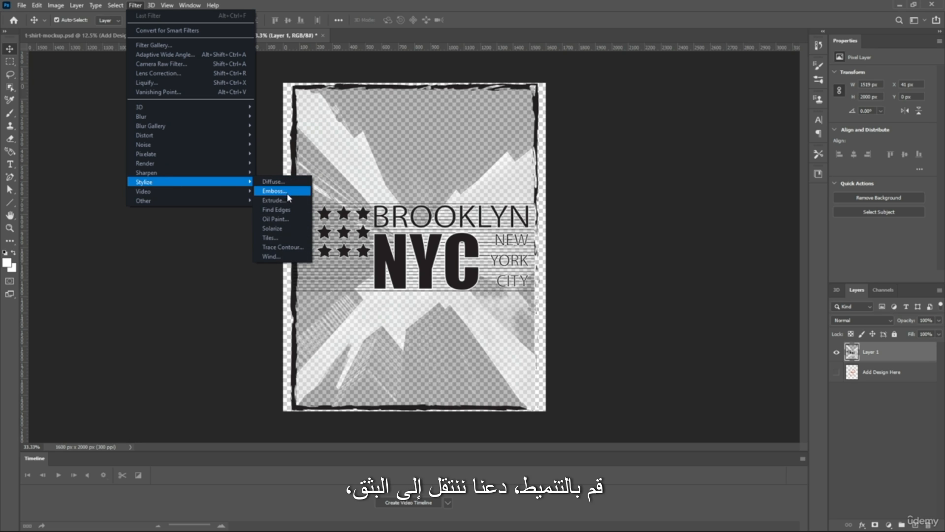
{"action": "left_click", "coordinate": [275, 200]}
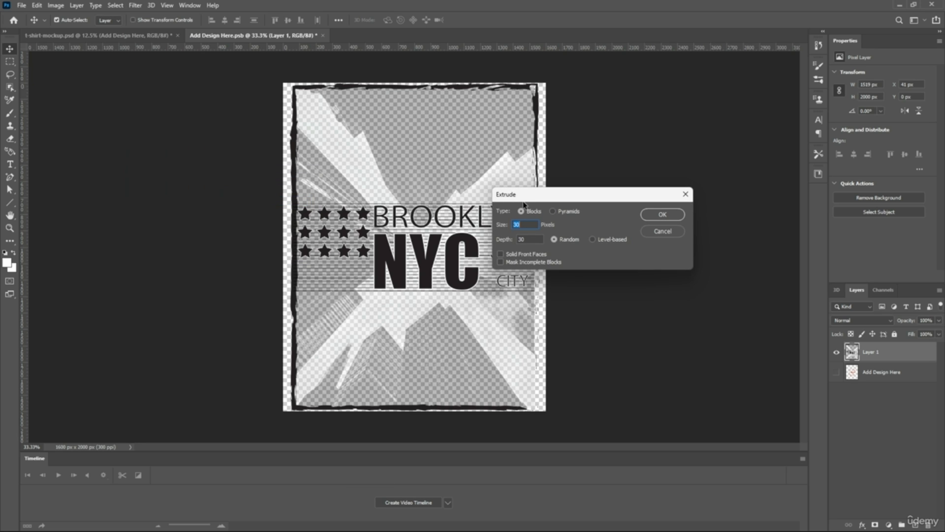
{"action": "left_click", "coordinate": [662, 215]}
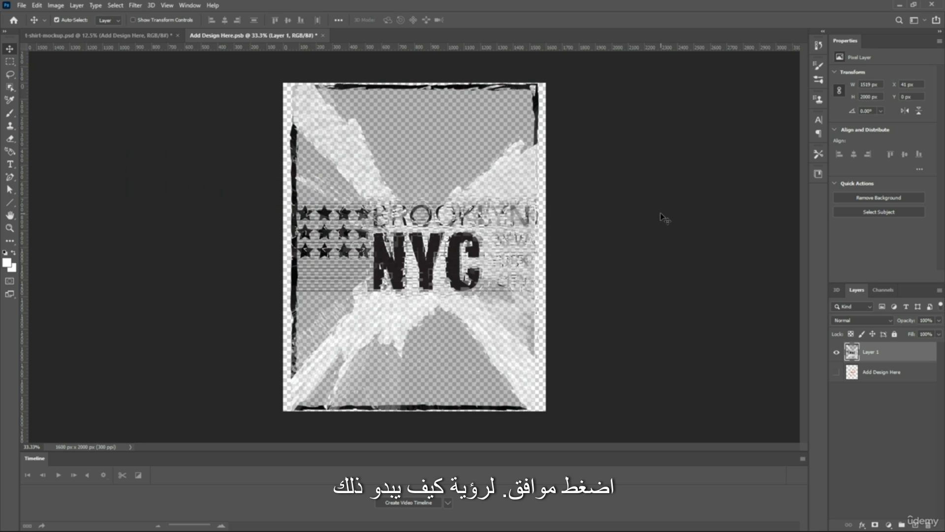
{"action": "scroll", "coordinate": [404, 242], "scroll_direction": "up", "scroll_amount": 5}
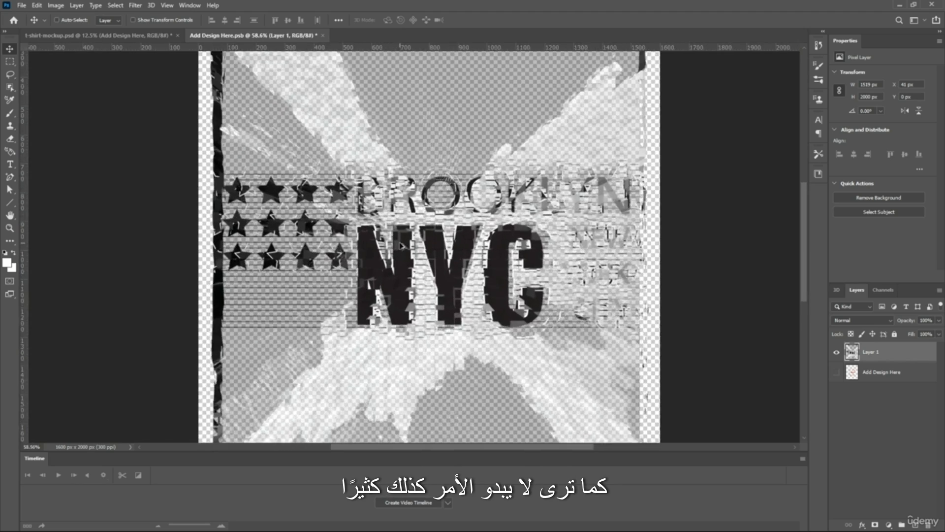
{"action": "scroll", "coordinate": [404, 243], "scroll_direction": "down", "scroll_amount": 5}
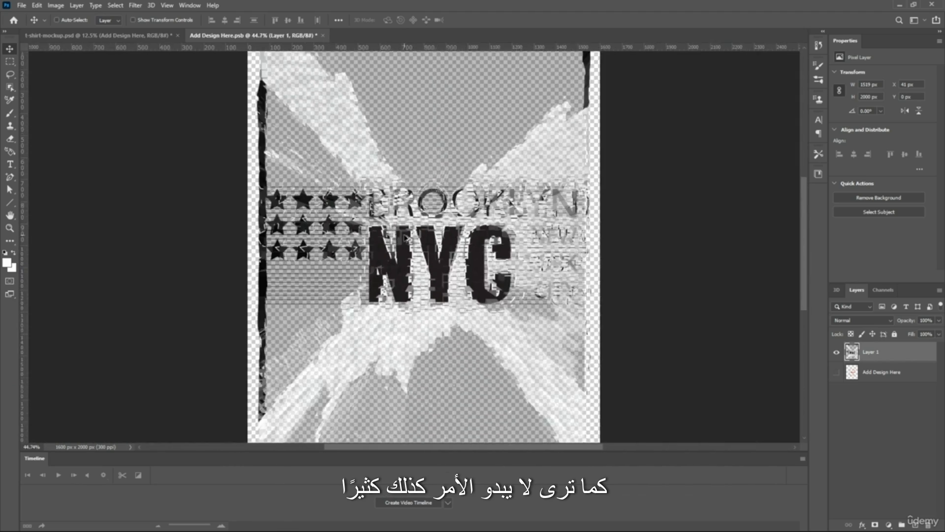
{"action": "key", "text": "ctrl+z"}
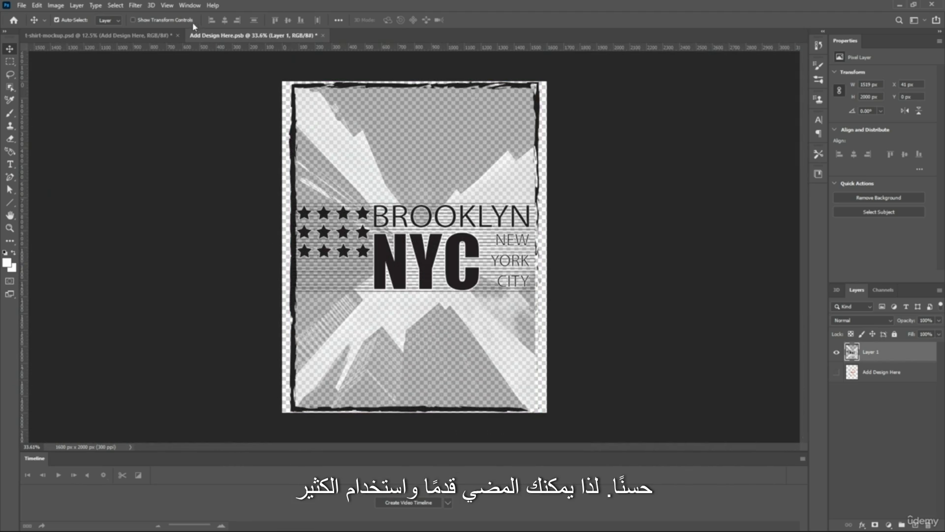
{"action": "left_click", "coordinate": [138, 6]}
{"action": "mouse_move", "coordinate": [162, 118]}
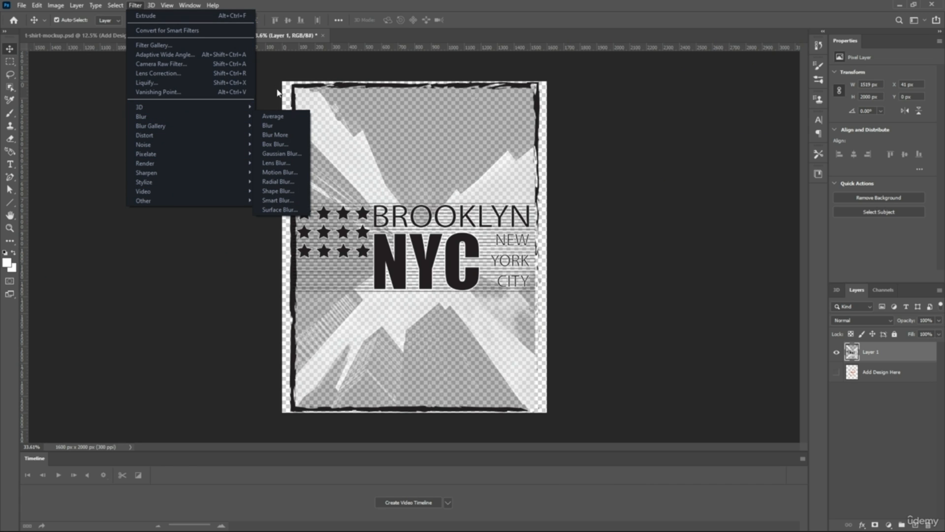
{"action": "left_click", "coordinate": [11, 113]}
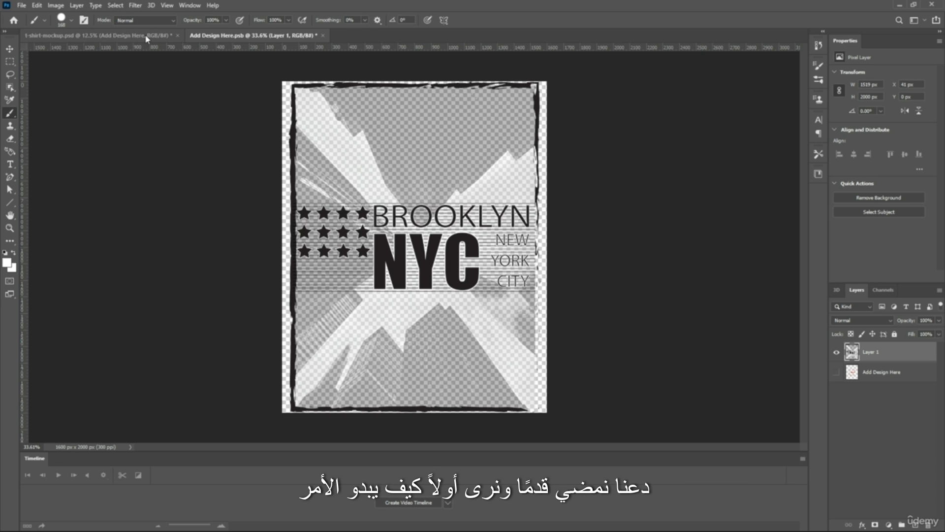
Close Add Design Here.psb with its changes saved to apply the artwork to the T-shirt mockup, and activate the Move tool
{"action": "left_click", "coordinate": [323, 36]}
{"action": "left_click", "coordinate": [427, 200]}
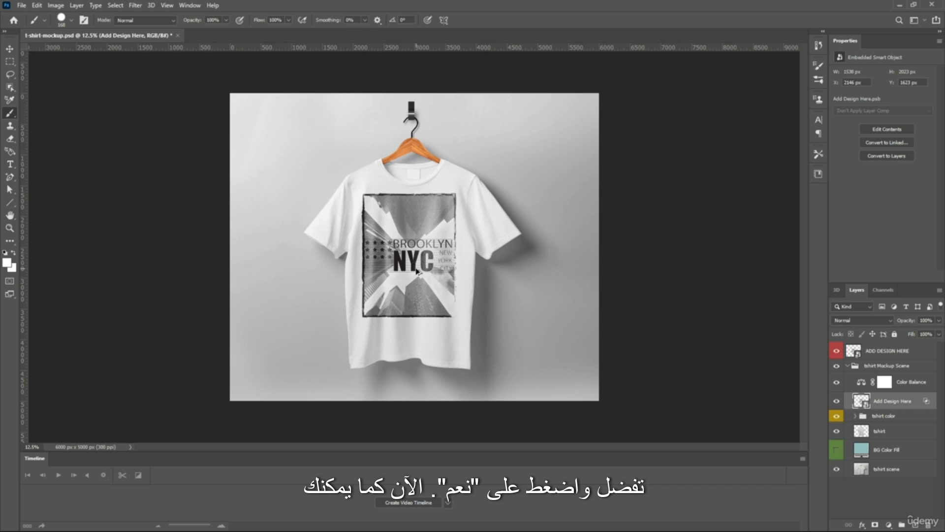
{"action": "scroll", "coordinate": [416, 270], "scroll_direction": "up", "scroll_amount": 5}
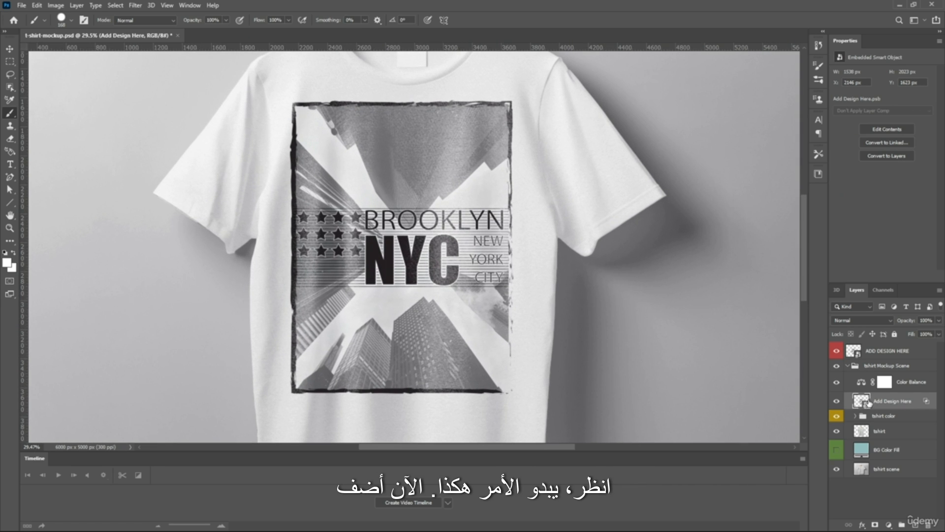
{"action": "left_click", "coordinate": [10, 49]}
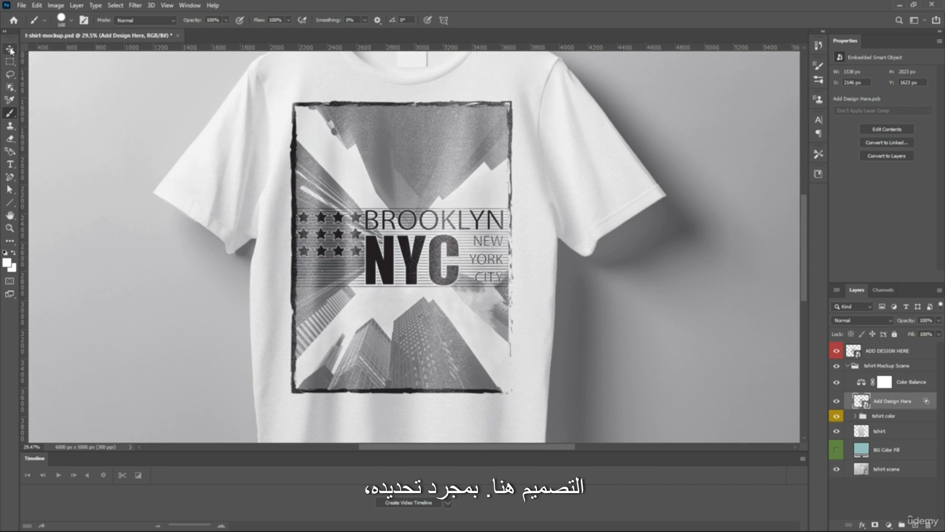
{"action": "left_click", "coordinate": [409, 216]}
{"action": "left_click_drag", "start_coordinate": [409, 217], "coordinate": [417, 221]}
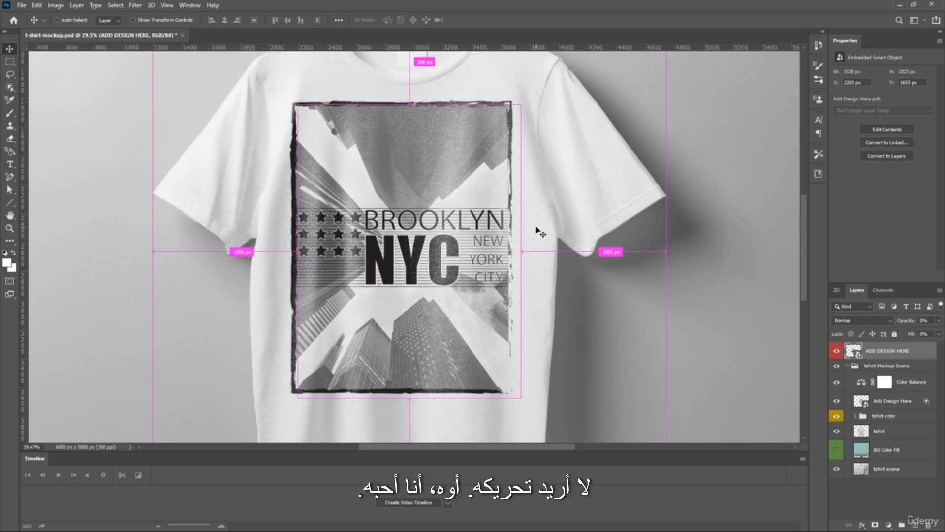
{"action": "key", "text": "ctrl+z"}
Examine the BROOKLYN NYC artwork on the T-shirt mockup, both up close and with the whole shirt in view
{"action": "scroll", "coordinate": [534, 197], "scroll_direction": "down", "scroll_amount": 3}
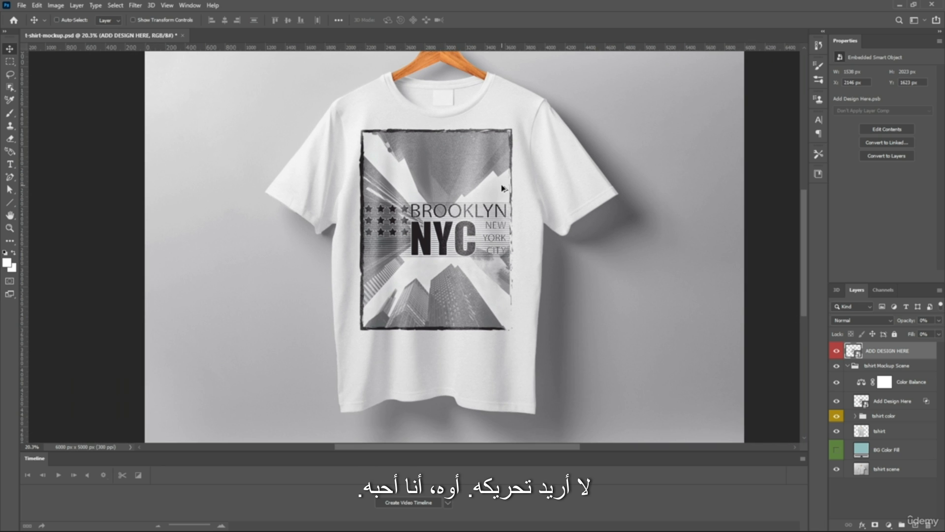
{"action": "scroll", "coordinate": [507, 207], "scroll_direction": "up", "scroll_amount": 4}
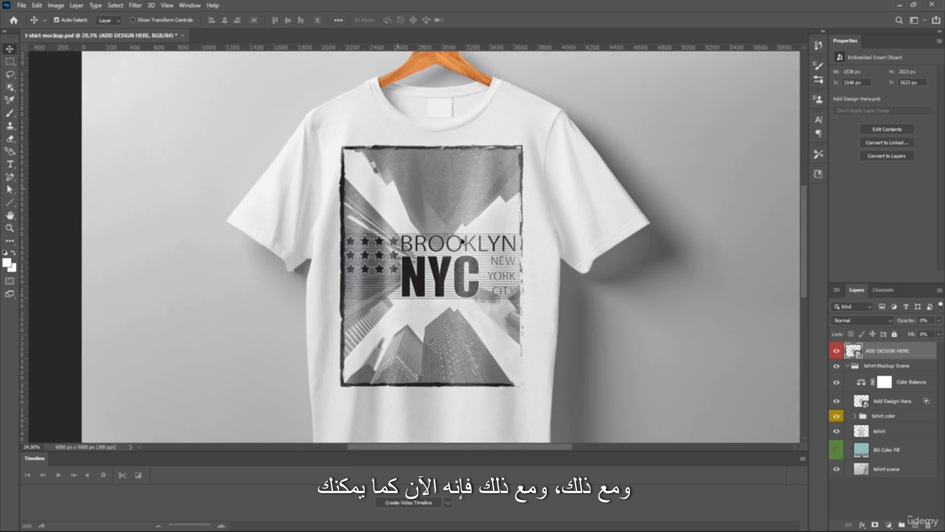
{"action": "scroll", "coordinate": [464, 249], "scroll_direction": "up", "scroll_amount": 2}
{"action": "scroll", "coordinate": [464, 249], "scroll_direction": "down", "scroll_amount": 4}
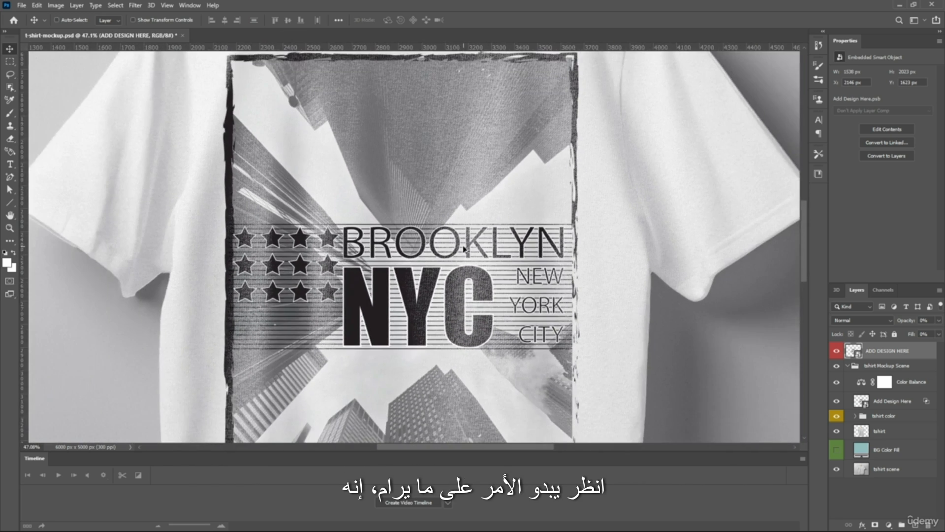
{"action": "scroll", "coordinate": [464, 249], "scroll_direction": "down", "scroll_amount": 3}
{"action": "scroll", "coordinate": [465, 249], "scroll_direction": "down", "scroll_amount": 2}
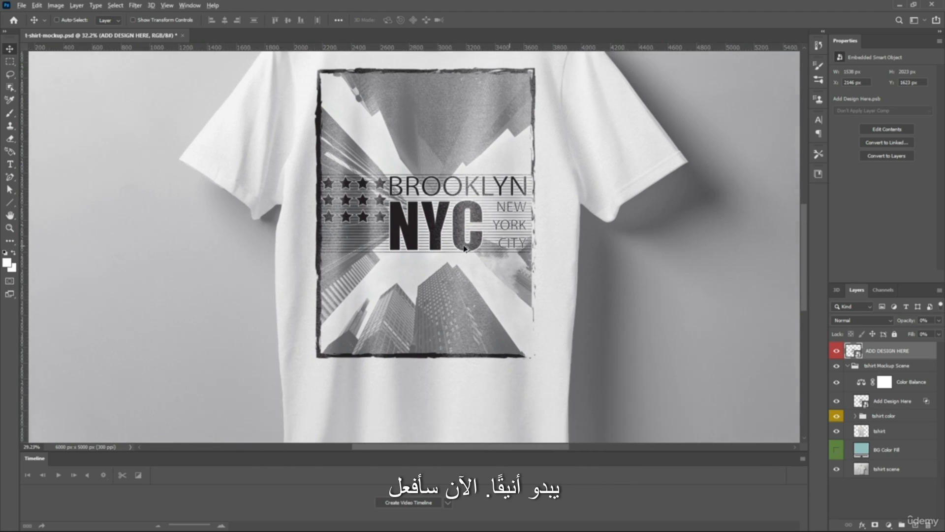
{"action": "scroll", "coordinate": [466, 249], "scroll_direction": "up", "scroll_amount": 1}
{"action": "scroll", "coordinate": [394, 211], "scroll_direction": "up", "scroll_amount": 3}
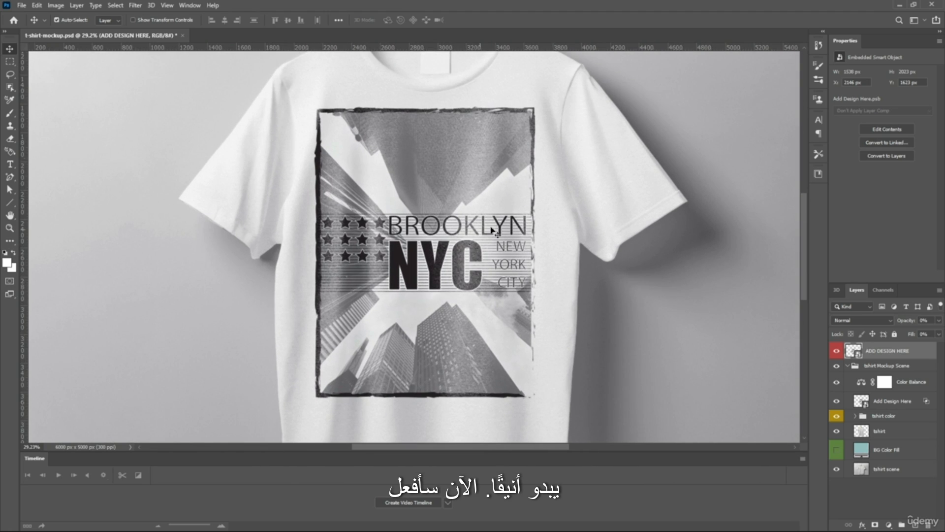
{"action": "scroll", "coordinate": [383, 204], "scroll_direction": "up", "scroll_amount": 3}
{"action": "scroll", "coordinate": [383, 205], "scroll_direction": "down", "scroll_amount": 4}
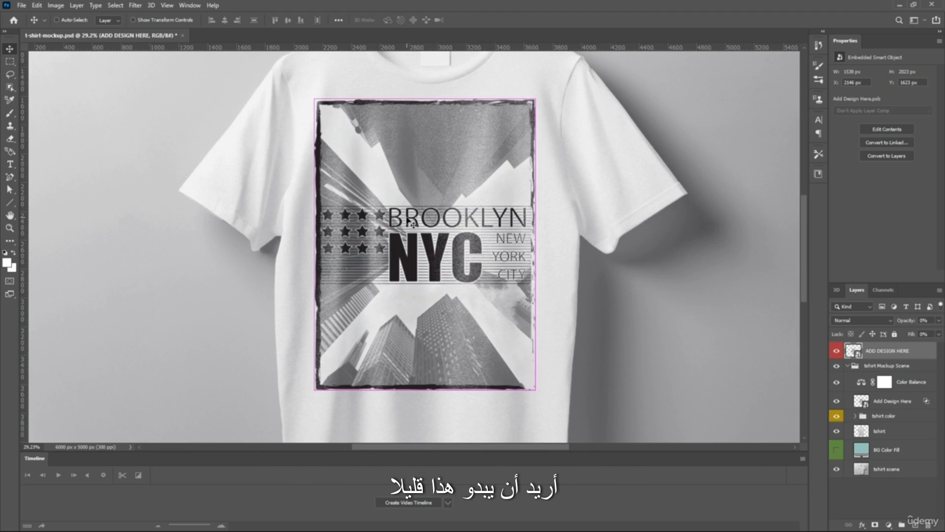
{"action": "scroll", "coordinate": [442, 226], "scroll_direction": "left", "scroll_amount": 3}
{"action": "scroll", "coordinate": [724, 309], "scroll_direction": "up", "scroll_amount": 2}
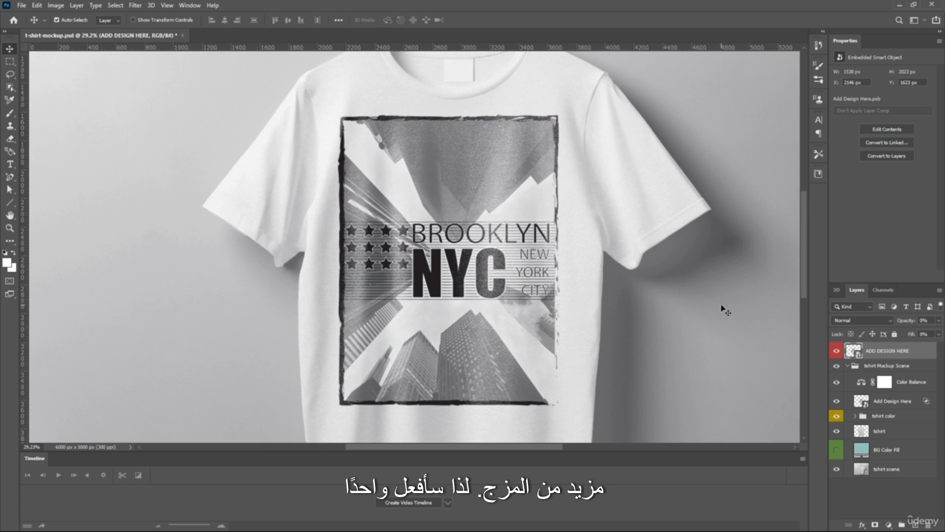
Hide the red-labelled ADD DESIGN HERE layer and set the blend mode of the Add Design Here layer inside tshirt Mockup Scene to Linear Burn
{"action": "left_click", "coordinate": [838, 351]}
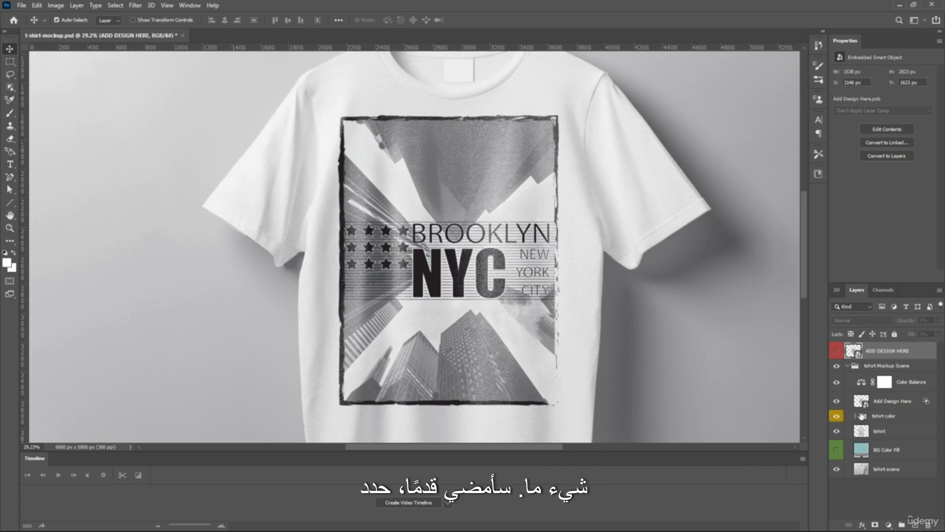
{"action": "left_click", "coordinate": [862, 402]}
{"action": "right_click", "coordinate": [862, 402]}
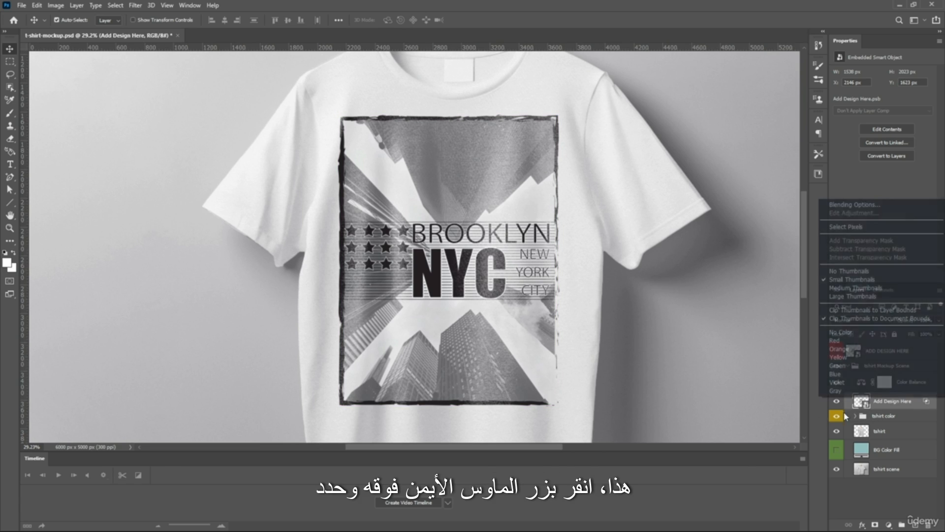
{"action": "left_click", "coordinate": [877, 488]}
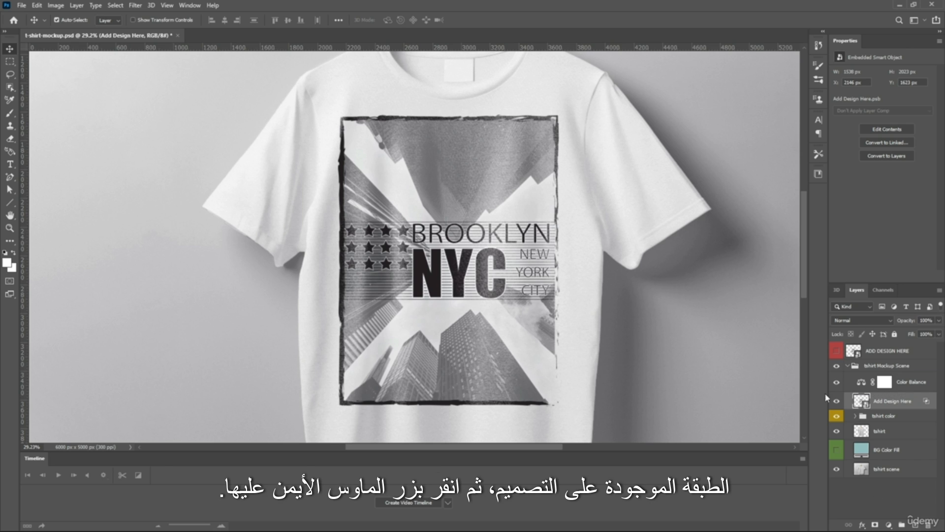
{"action": "right_click", "coordinate": [846, 400]}
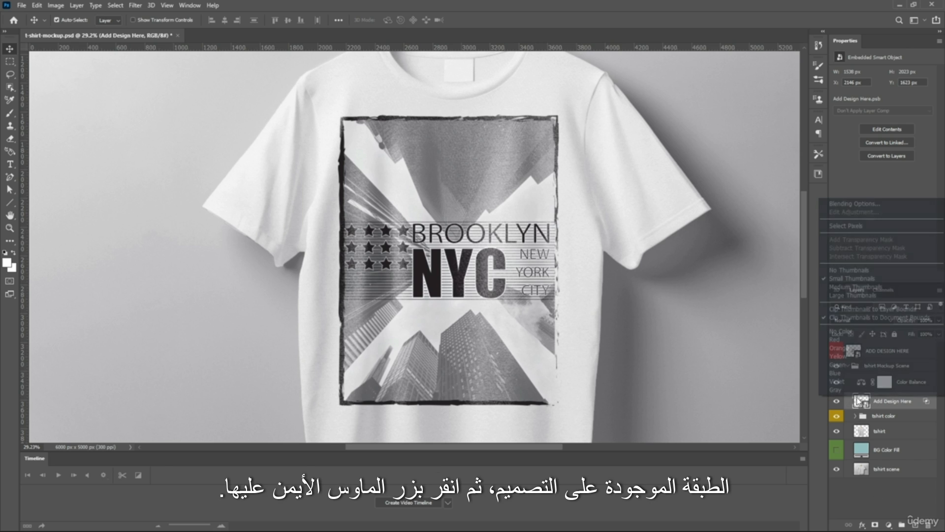
{"action": "left_click", "coordinate": [832, 205]}
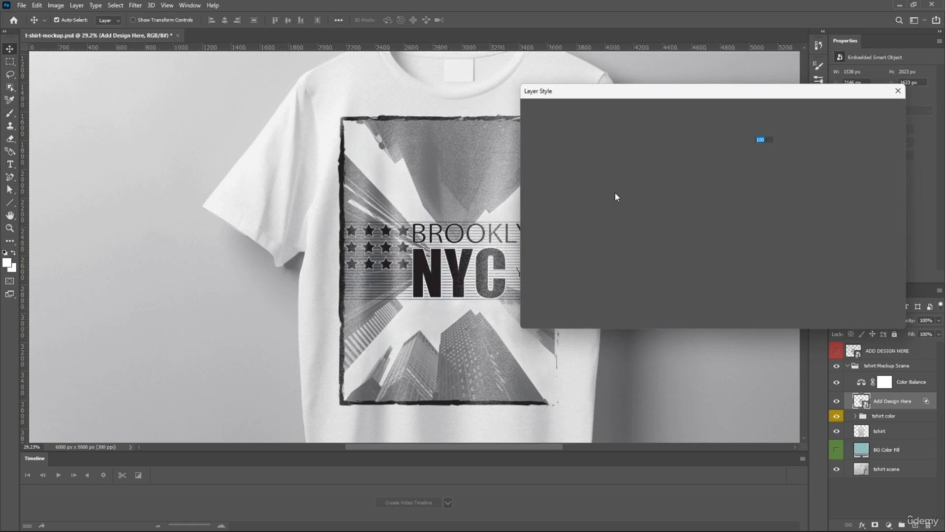
{"action": "left_click_drag", "start_coordinate": [635, 90], "coordinate": [190, 113]}
{"action": "left_click_drag", "start_coordinate": [345, 110], "coordinate": [226, 91]}
{"action": "left_click", "coordinate": [150, 124]}
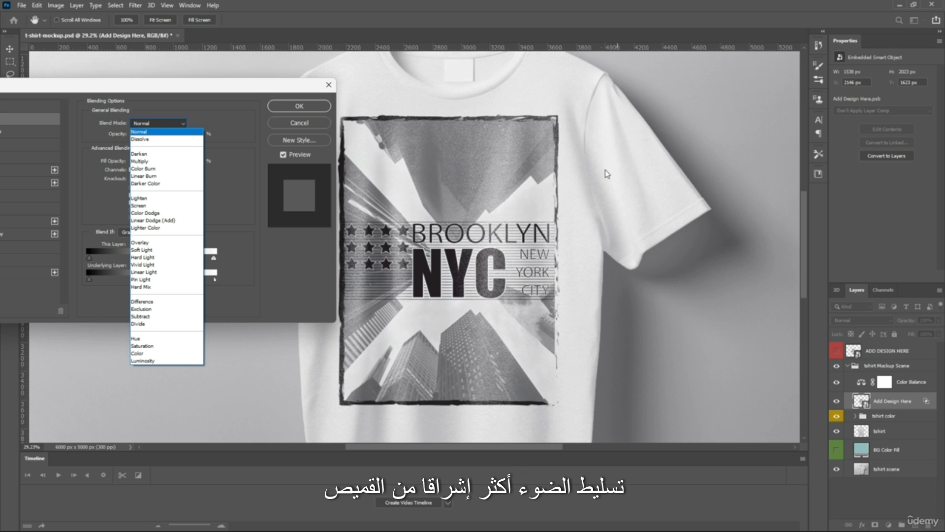
{"action": "left_click", "coordinate": [192, 176]}
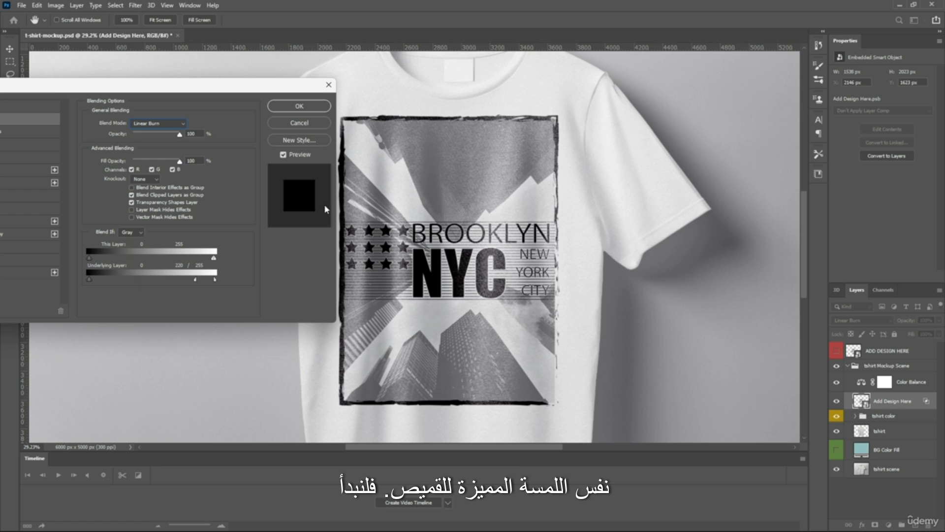
{"action": "left_click", "coordinate": [298, 106]}
Examine how the artwork blends into the shirt fabric, from the whole shirt down to the frame's upper-left corner
{"action": "scroll", "coordinate": [499, 184], "scroll_direction": "up", "scroll_amount": 1}
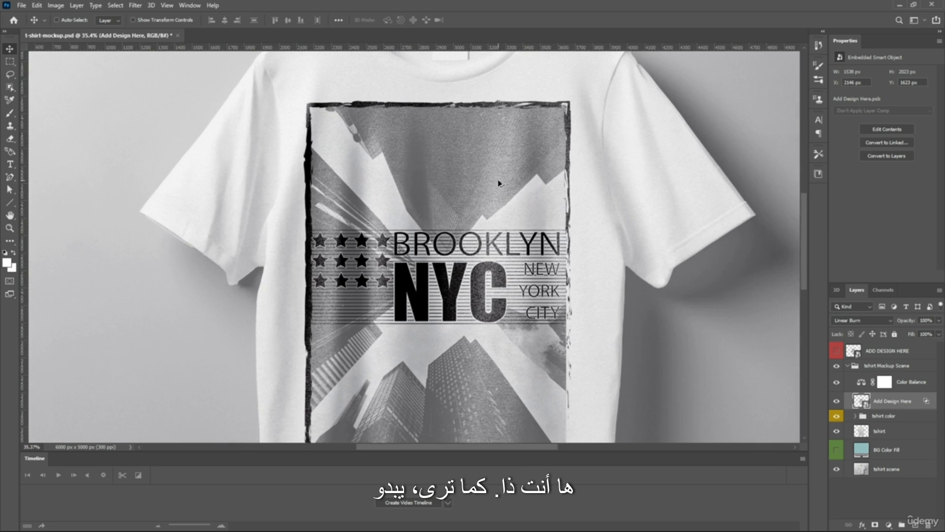
{"action": "scroll", "coordinate": [498, 183], "scroll_direction": "down", "scroll_amount": 5}
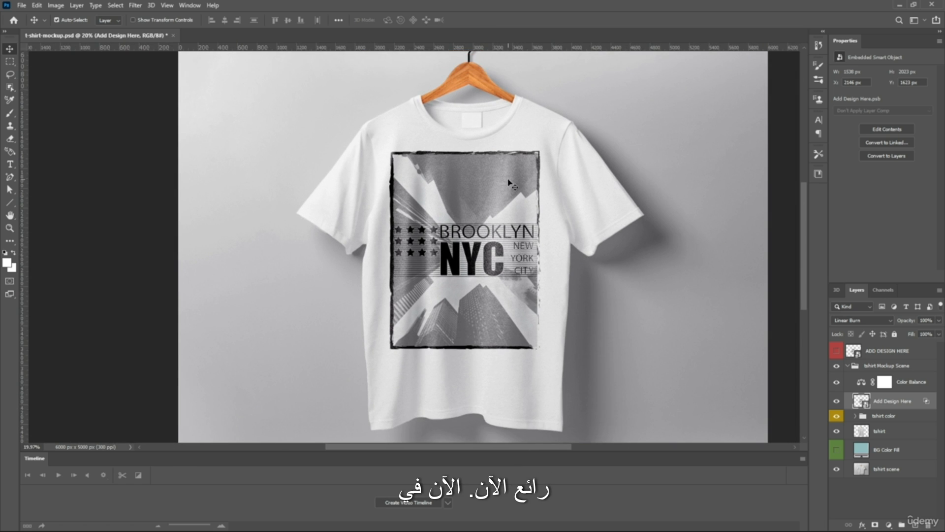
{"action": "scroll", "coordinate": [508, 180], "scroll_direction": "up", "scroll_amount": 4}
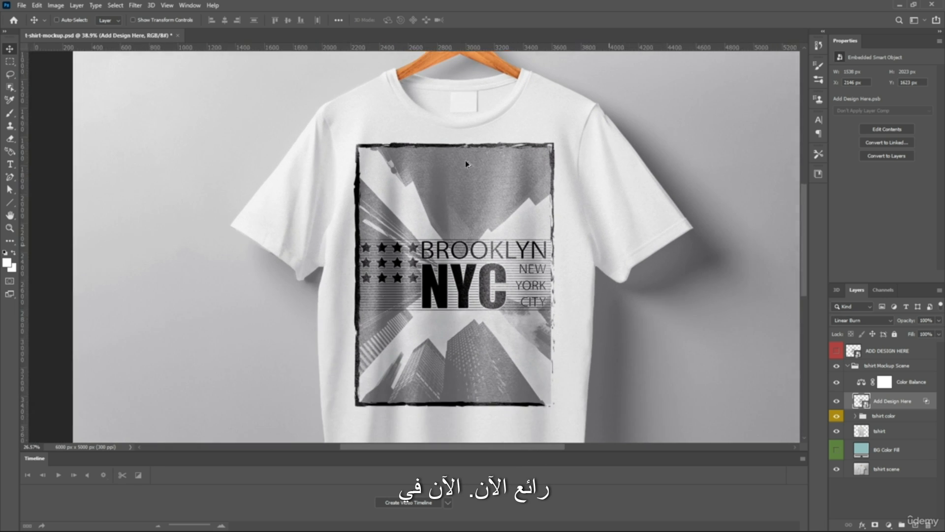
{"action": "scroll", "coordinate": [466, 163], "scroll_direction": "down", "scroll_amount": 2}
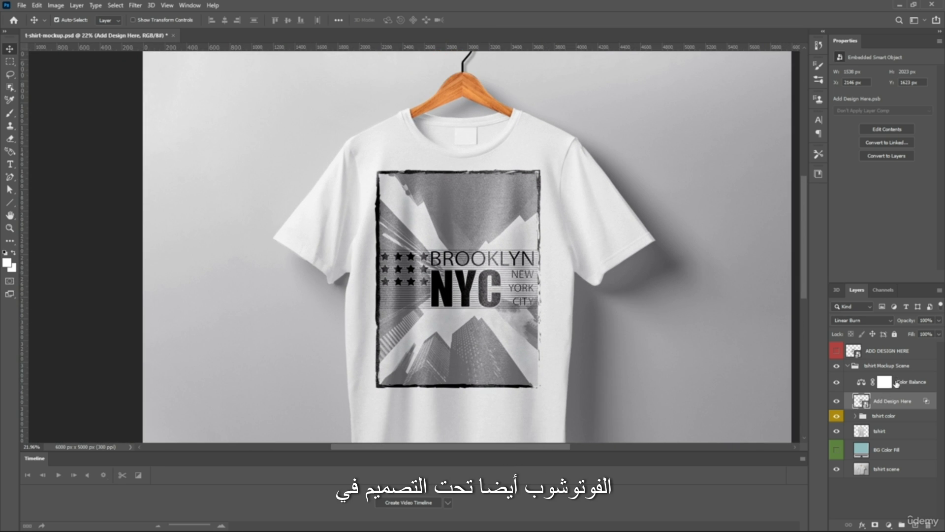
{"action": "scroll", "coordinate": [435, 184], "scroll_direction": "up", "scroll_amount": 5}
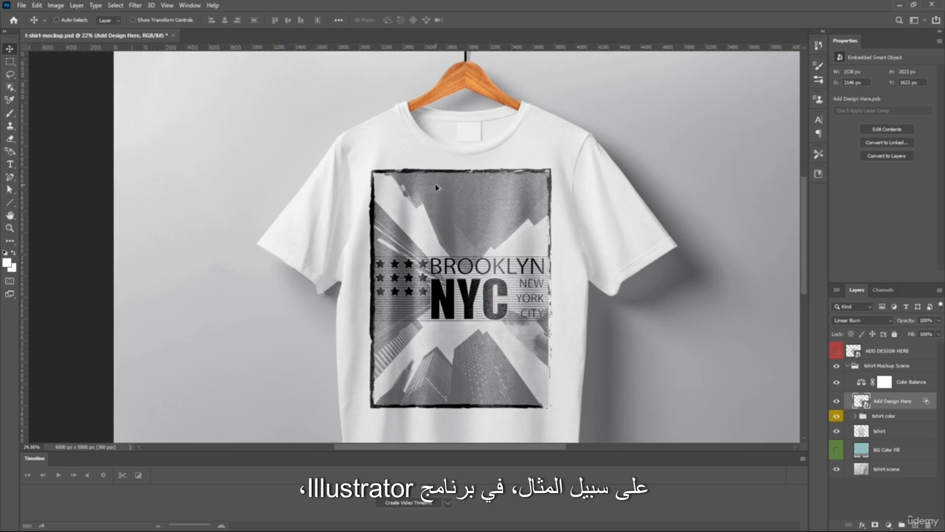
{"action": "scroll", "coordinate": [379, 181], "scroll_direction": "up", "scroll_amount": 5}
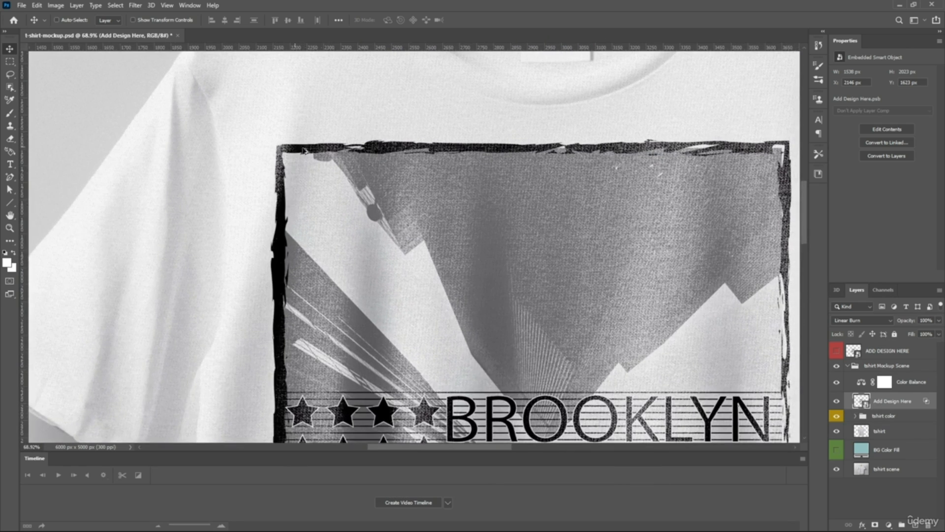
{"action": "scroll", "coordinate": [431, 163], "scroll_direction": "down", "scroll_amount": 3}
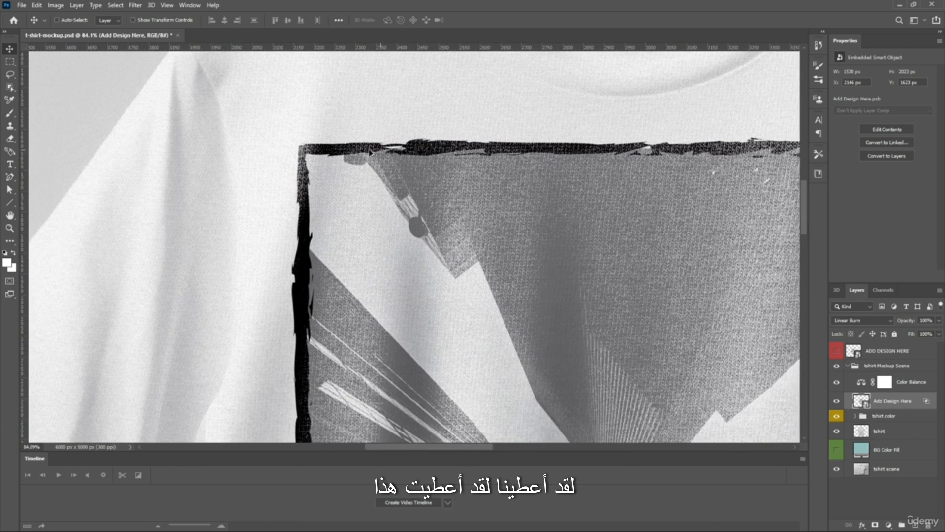
{"action": "scroll", "coordinate": [329, 139], "scroll_direction": "down", "scroll_amount": 4}
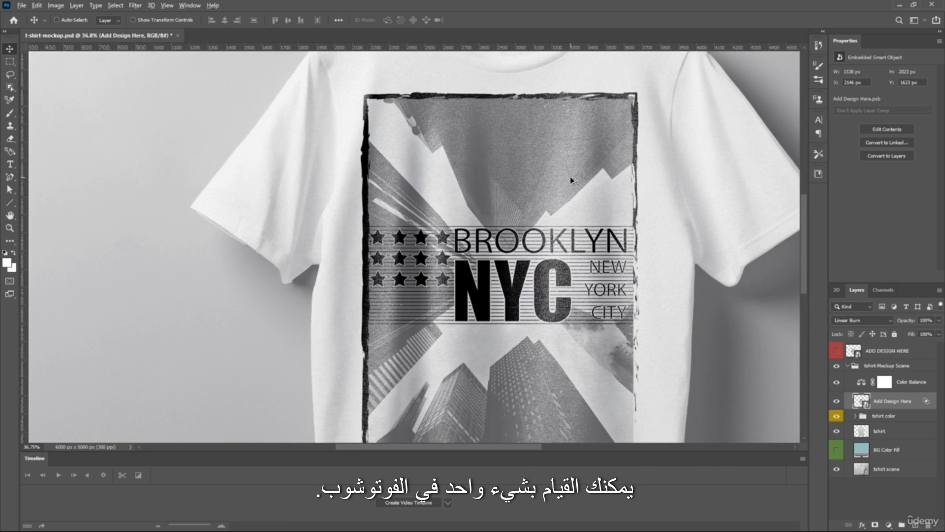
{"action": "scroll", "coordinate": [570, 176], "scroll_direction": "down", "scroll_amount": 2}
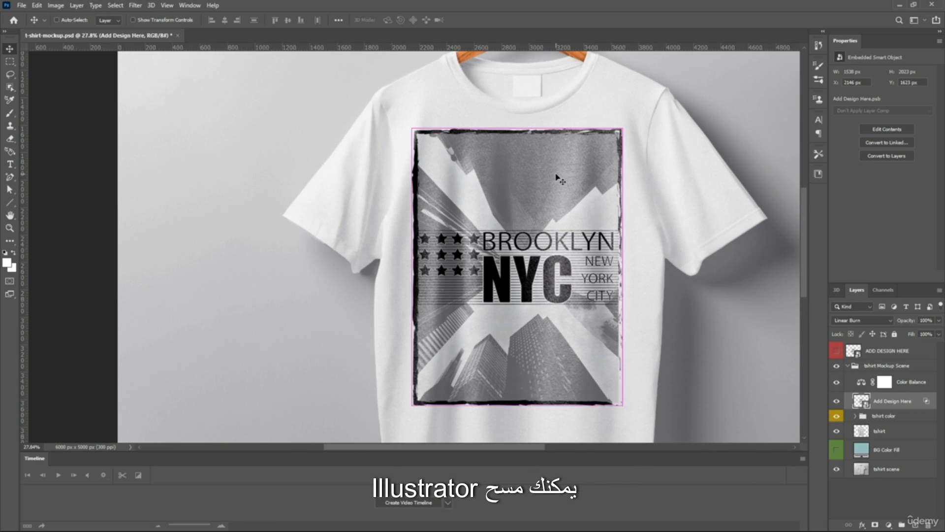
{"action": "scroll", "coordinate": [405, 363], "scroll_direction": "right", "scroll_amount": 1}
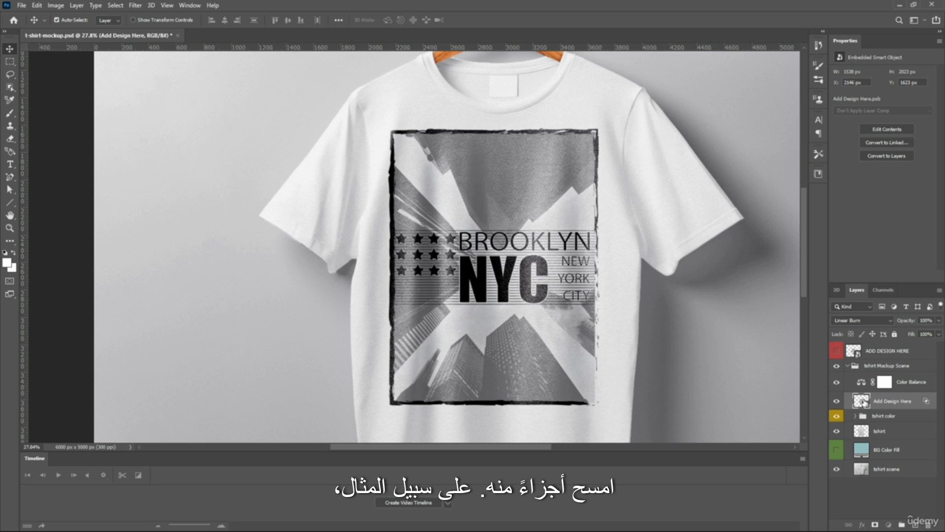
Open the Add Design Here smart object's contents and set up the Eraser with the Soft Round brush at 417 px
{"action": "double_click", "coordinate": [863, 401]}
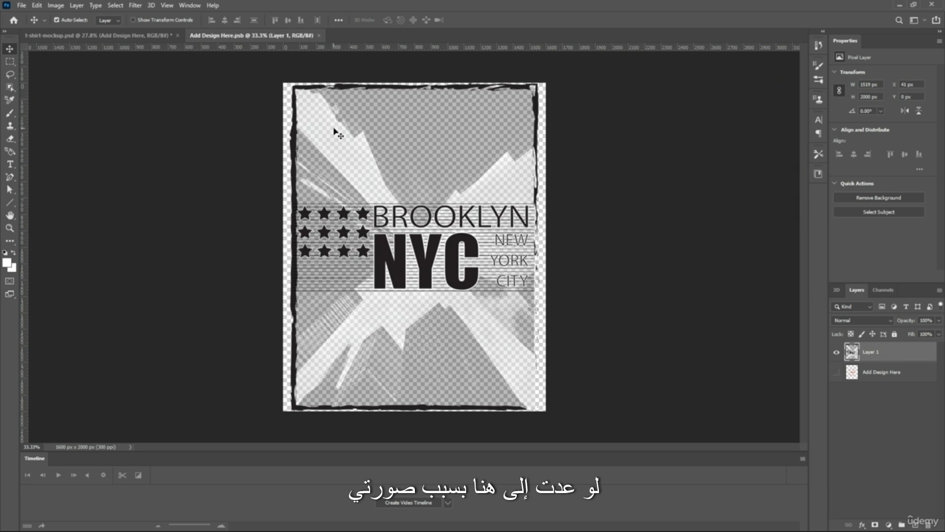
{"action": "left_click", "coordinate": [9, 138]}
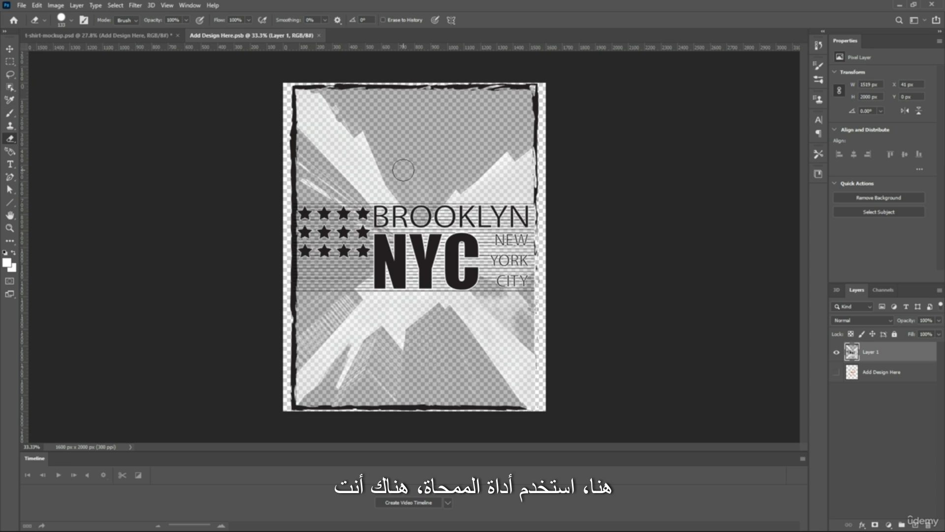
{"action": "right_click", "coordinate": [404, 169]}
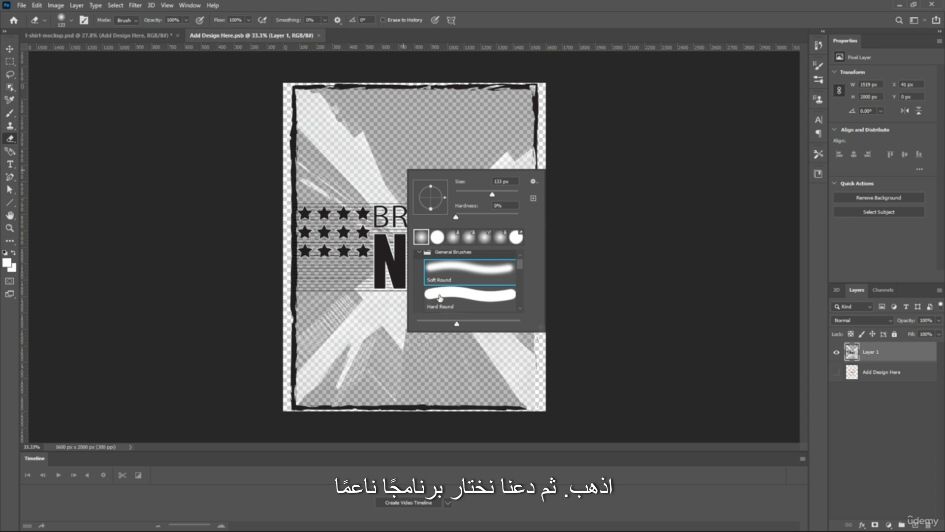
{"action": "left_click_drag", "start_coordinate": [491, 195], "coordinate": [510, 196]}
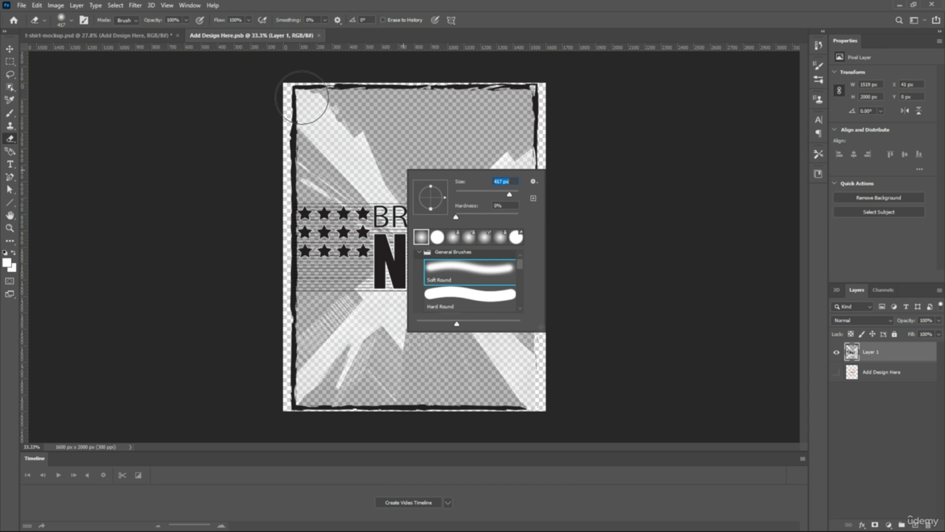
Softly erase the brush frame and image edges along the top, upper sides, lower left and bottom of the artwork on Layer 1
{"action": "left_click", "coordinate": [285, 94]}
{"action": "mouse_move", "coordinate": [292, 81]}
{"action": "left_mouse_down"}
{"action": "mouse_move", "coordinate": [305, 69]}
{"action": "mouse_move", "coordinate": [521, 72]}
{"action": "mouse_move", "coordinate": [553, 85]}
{"action": "mouse_move", "coordinate": [563, 131]}
{"action": "left_mouse_up"}
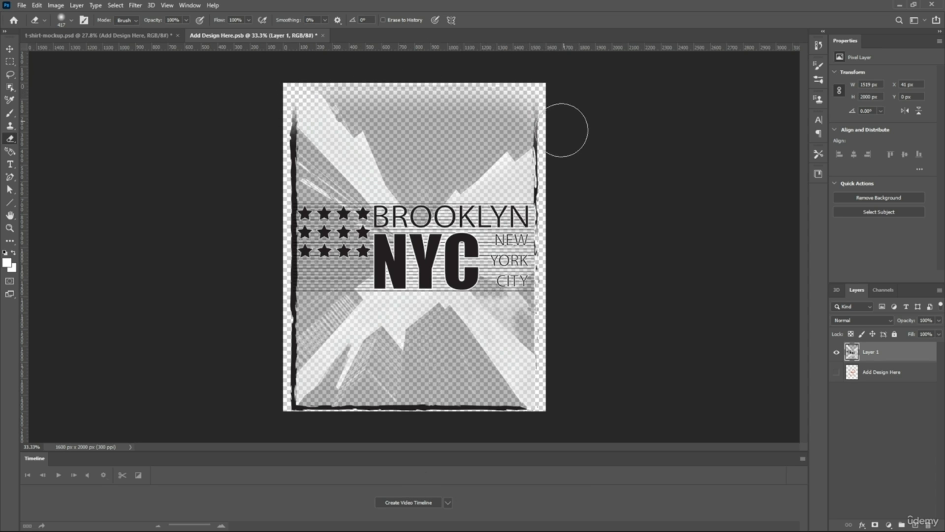
{"action": "left_click_drag", "start_coordinate": [564, 165], "coordinate": [564, 156]}
{"action": "mouse_move", "coordinate": [238, 76]}
{"action": "left_mouse_down"}
{"action": "mouse_move", "coordinate": [290, 97]}
{"action": "mouse_move", "coordinate": [261, 170]}
{"action": "mouse_move", "coordinate": [287, 146]}
{"action": "mouse_move", "coordinate": [271, 170]}
{"action": "left_mouse_up"}
{"action": "mouse_move", "coordinate": [263, 317]}
{"action": "left_mouse_down"}
{"action": "mouse_move", "coordinate": [273, 293]}
{"action": "mouse_move", "coordinate": [281, 408]}
{"action": "mouse_move", "coordinate": [338, 433]}
{"action": "mouse_move", "coordinate": [545, 424]}
{"action": "left_mouse_up"}
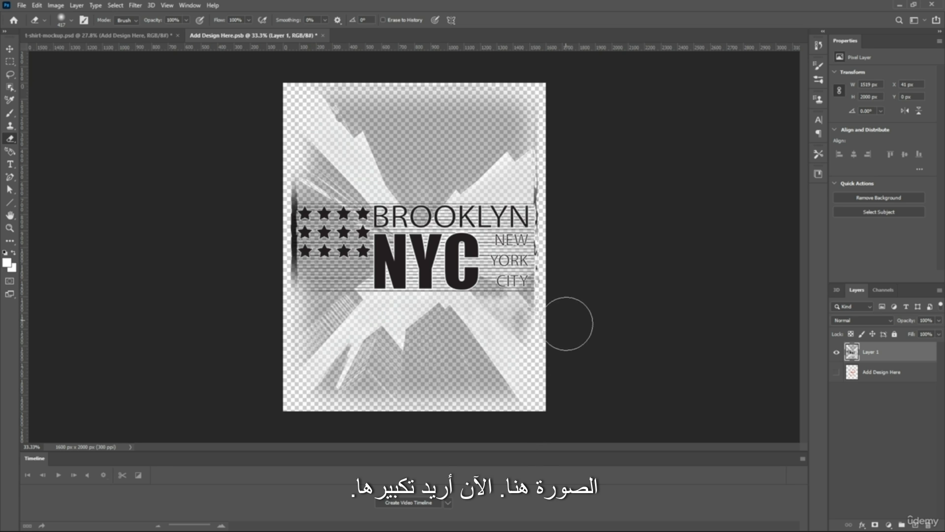
Reduce the Soft Round eraser to 97 px and erase the ragged frame remnants along the artwork's right edge beside the BROOKLYN NEW YORK CITY text
{"action": "scroll", "coordinate": [496, 270], "scroll_direction": "up", "scroll_amount": 10}
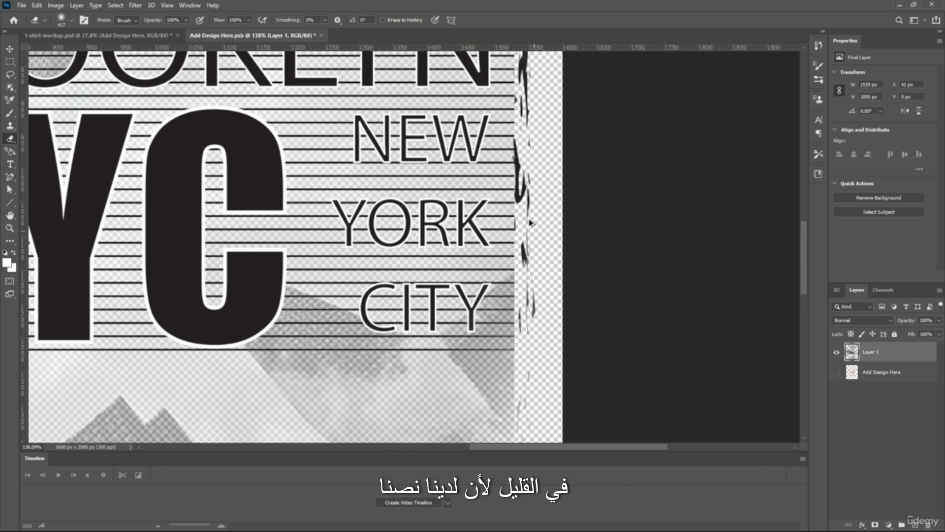
{"action": "right_click", "coordinate": [452, 263]}
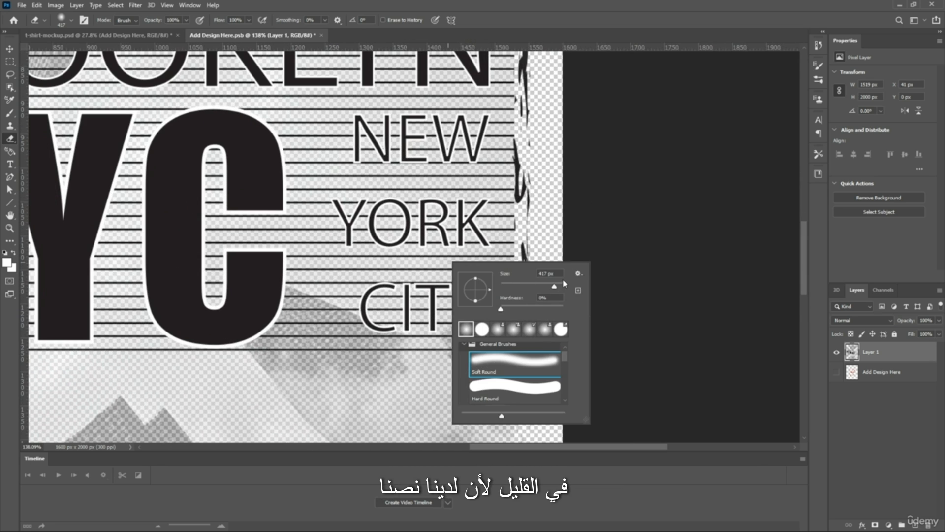
{"action": "mouse_move", "coordinate": [540, 219]}
{"action": "left_mouse_down"}
{"action": "mouse_move", "coordinate": [542, 207]}
{"action": "mouse_move", "coordinate": [542, 389]}
{"action": "left_mouse_up"}
{"action": "scroll", "coordinate": [546, 350], "scroll_direction": "down", "scroll_amount": 1}
{"action": "scroll", "coordinate": [544, 197], "scroll_direction": "up", "scroll_amount": 3}
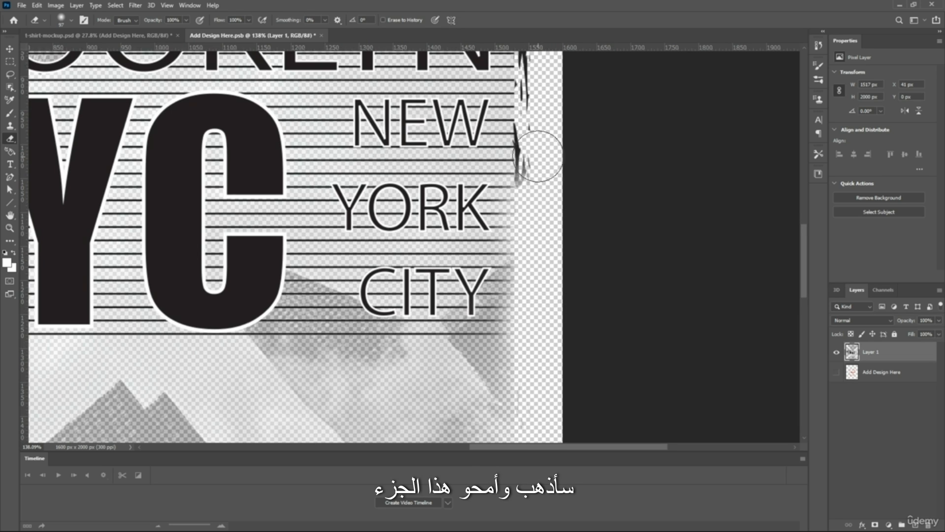
{"action": "mouse_move", "coordinate": [544, 296]}
{"action": "left_mouse_down"}
{"action": "mouse_move", "coordinate": [545, 163]}
{"action": "mouse_move", "coordinate": [553, 181]}
{"action": "mouse_move", "coordinate": [546, 220]}
{"action": "mouse_move", "coordinate": [540, 76]}
{"action": "left_mouse_up"}
{"action": "scroll", "coordinate": [540, 90], "scroll_direction": "up", "scroll_amount": 3}
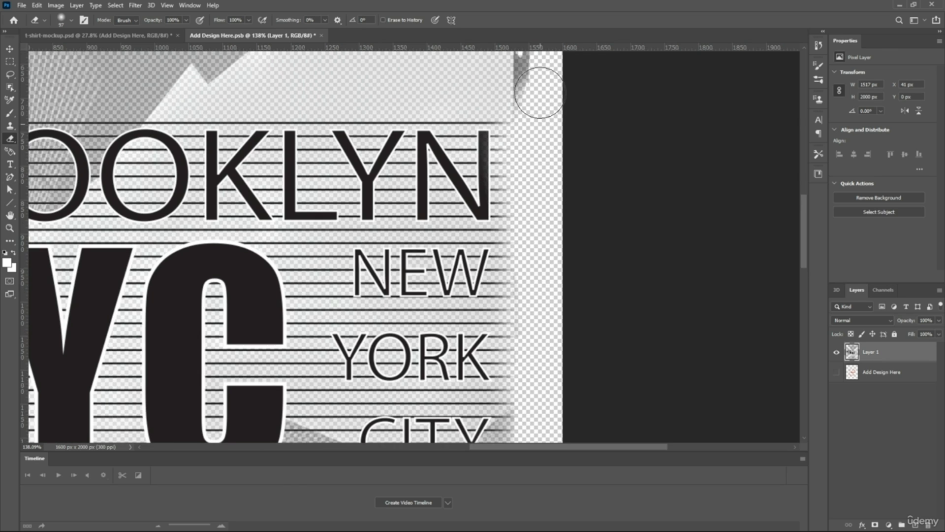
{"action": "mouse_move", "coordinate": [537, 172]}
{"action": "left_mouse_down"}
{"action": "mouse_move", "coordinate": [545, 141]}
{"action": "mouse_move", "coordinate": [534, 88]}
{"action": "left_mouse_up"}
{"action": "scroll", "coordinate": [534, 88], "scroll_direction": "down", "scroll_amount": 4}
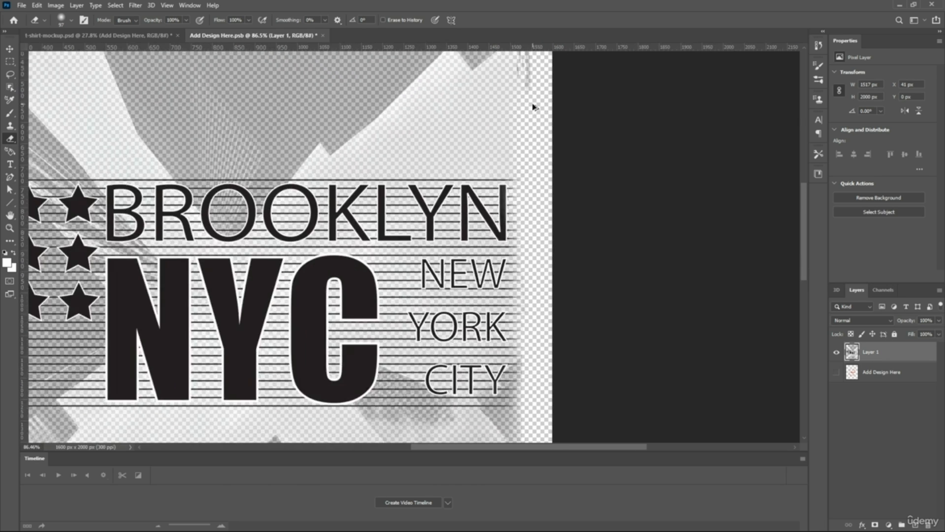
{"action": "scroll", "coordinate": [420, 144], "scroll_direction": "down", "scroll_amount": 1}
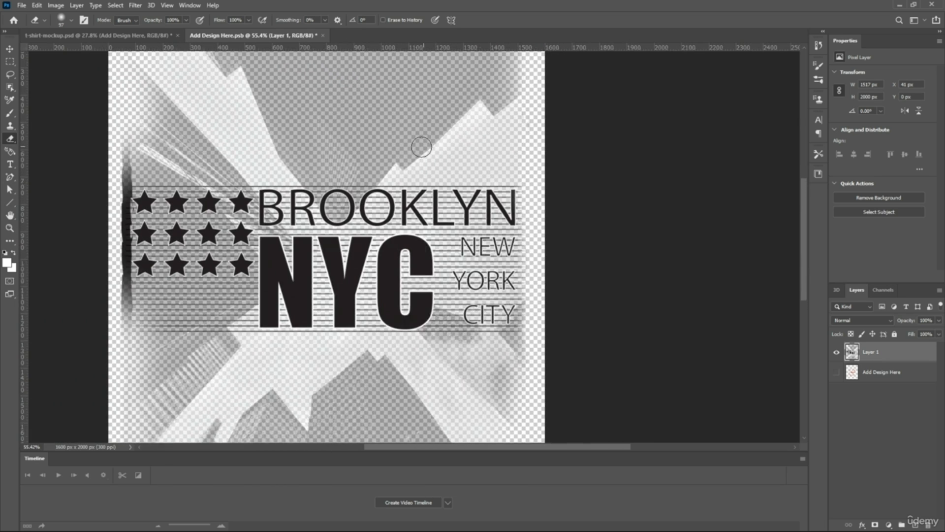
Set the Soft Round eraser to 47 px and softly erase a patch of the dark left frame strip beside the bottom-row star
{"action": "scroll", "coordinate": [428, 126], "scroll_direction": "down", "scroll_amount": 1}
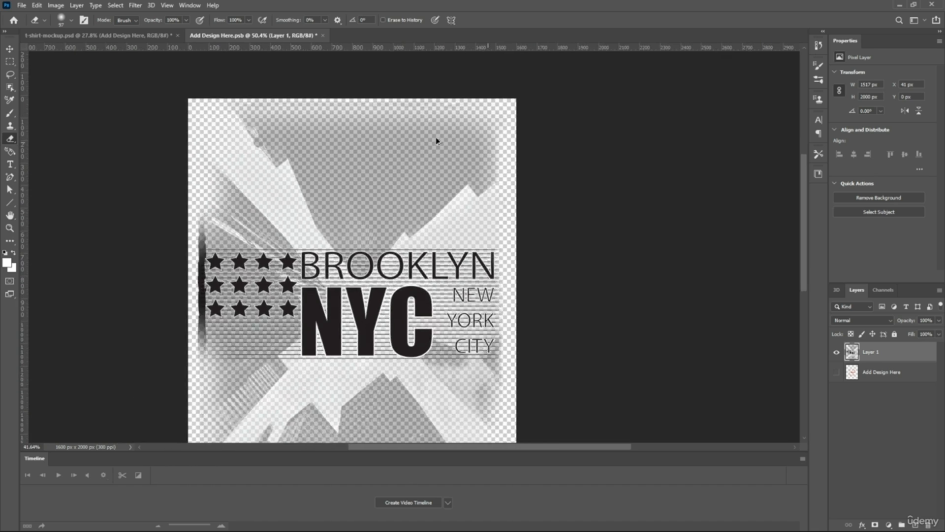
{"action": "scroll", "coordinate": [437, 141], "scroll_direction": "down", "scroll_amount": 1}
{"action": "scroll", "coordinate": [274, 312], "scroll_direction": "up", "scroll_amount": 5}
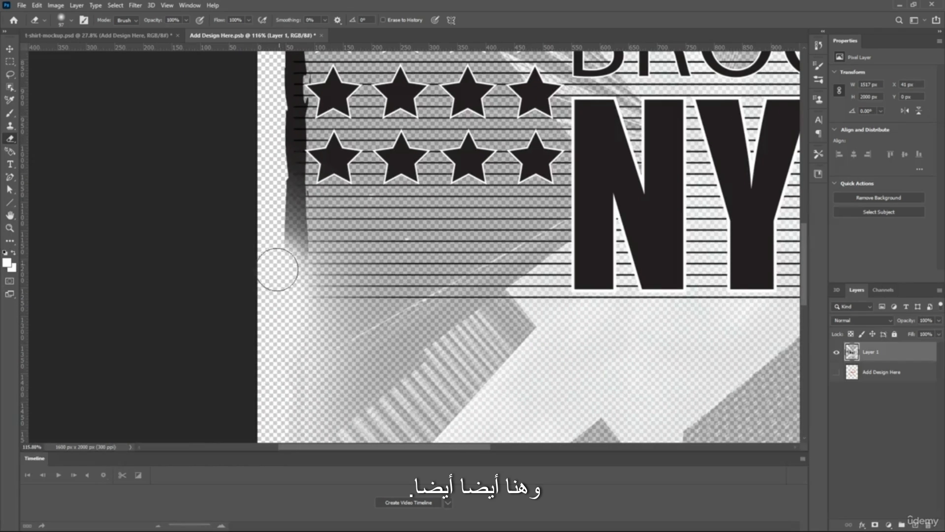
{"action": "right_click", "coordinate": [274, 270]}
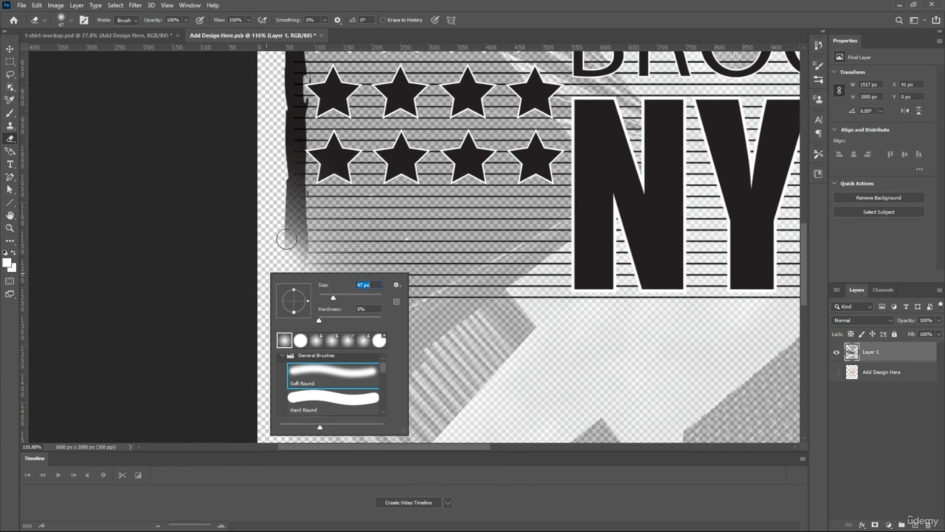
{"action": "key", "text": "Return"}
{"action": "scroll", "coordinate": [275, 188], "scroll_direction": "up", "scroll_amount": 6}
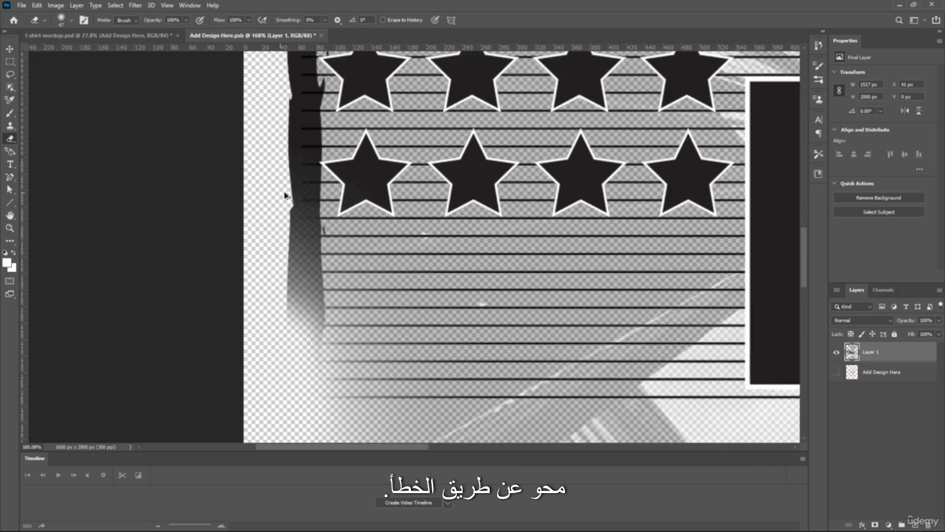
{"action": "scroll", "coordinate": [288, 189], "scroll_direction": "up", "scroll_amount": 4}
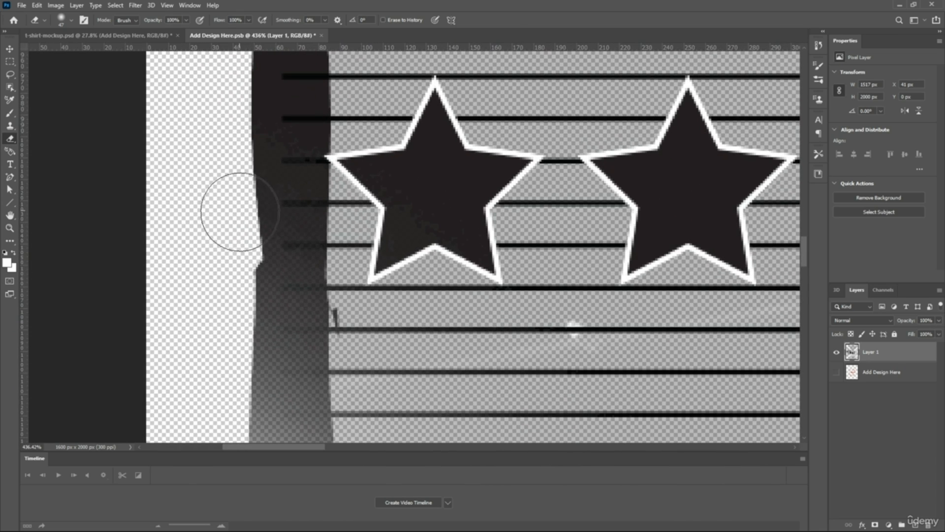
{"action": "left_click_drag", "start_coordinate": [237, 211], "coordinate": [250, 204]}
Switch the eraser to Hard Round at 17 px and erase the dark frame around the left tip of the first bottom-row star
{"action": "right_click", "coordinate": [250, 205]}
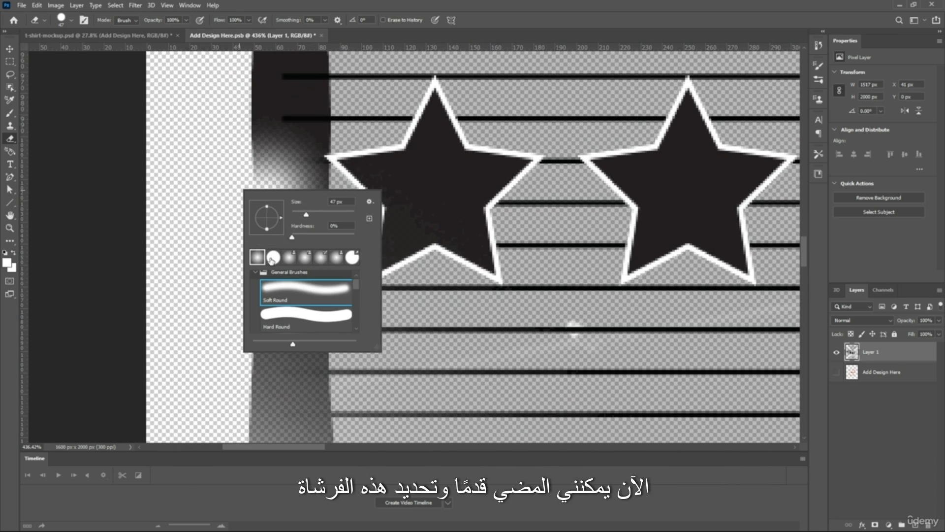
{"action": "left_click", "coordinate": [175, 183]}
{"action": "right_click", "coordinate": [214, 198]}
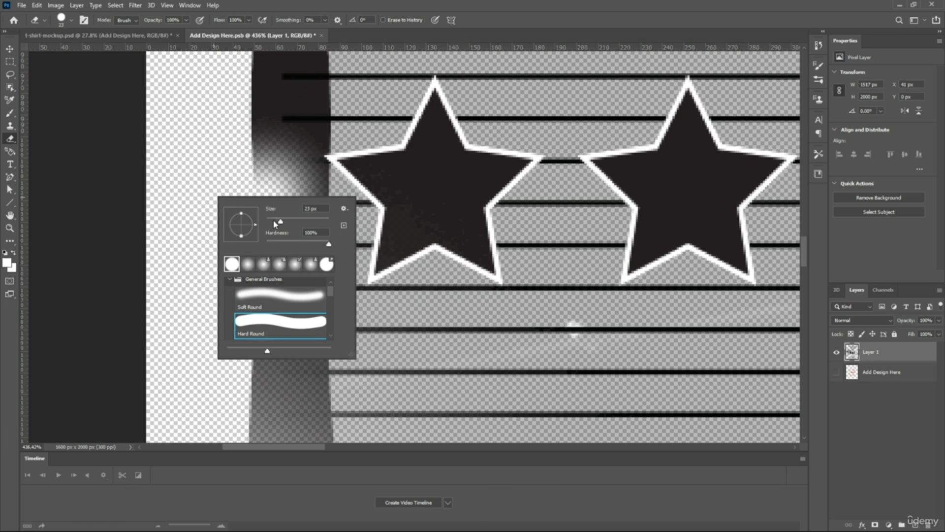
{"action": "left_click", "coordinate": [199, 143]}
{"action": "scroll", "coordinate": [275, 152], "scroll_direction": "up", "scroll_amount": 5}
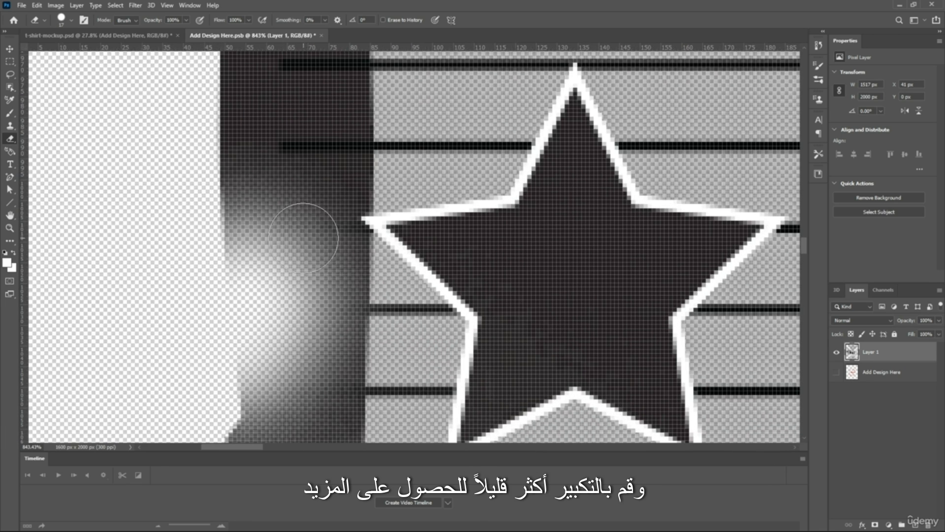
{"action": "mouse_move", "coordinate": [304, 238]}
{"action": "left_mouse_down"}
{"action": "mouse_move", "coordinate": [335, 257]}
{"action": "mouse_move", "coordinate": [326, 244]}
{"action": "mouse_move", "coordinate": [347, 252]}
{"action": "mouse_move", "coordinate": [342, 179]}
{"action": "mouse_move", "coordinate": [335, 204]}
{"action": "mouse_move", "coordinate": [326, 174]}
{"action": "mouse_move", "coordinate": [344, 223]}
{"action": "mouse_move", "coordinate": [330, 192]}
{"action": "left_mouse_up"}
{"action": "scroll", "coordinate": [329, 182], "scroll_direction": "down", "scroll_amount": 2}
{"action": "key", "text": "ctrl+z"}
{"action": "left_click_drag", "start_coordinate": [331, 153], "coordinate": [353, 150]}
{"action": "scroll", "coordinate": [318, 122], "scroll_direction": "up", "scroll_amount": 3}
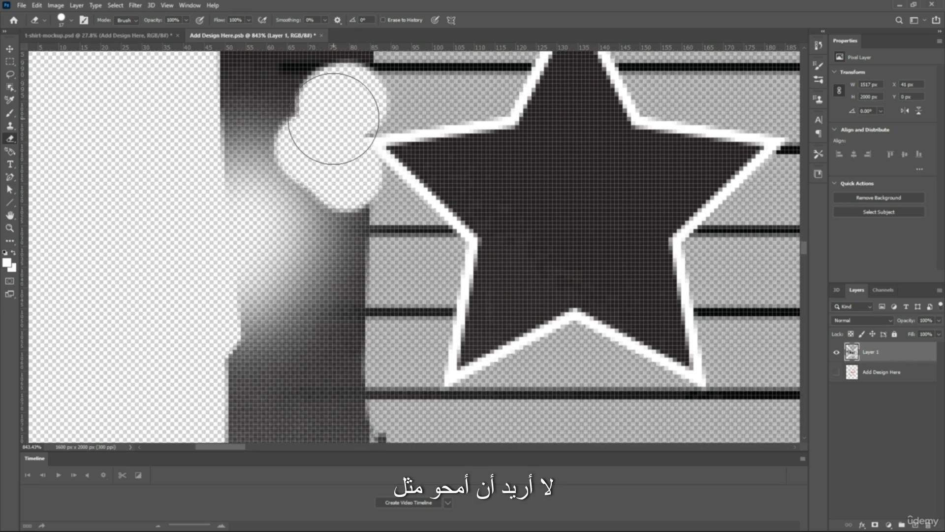
{"action": "scroll", "coordinate": [374, 117], "scroll_direction": "down", "scroll_amount": 5}
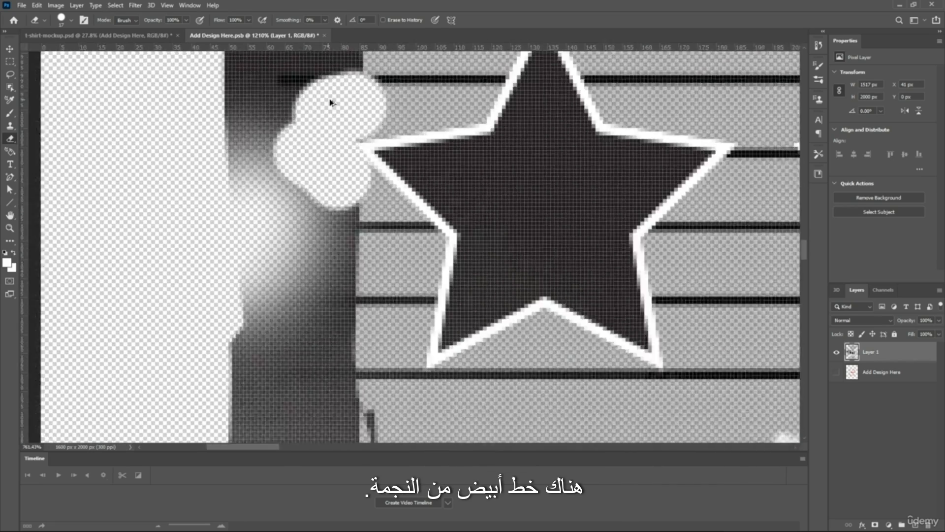
{"action": "scroll", "coordinate": [354, 215], "scroll_direction": "up", "scroll_amount": 10}
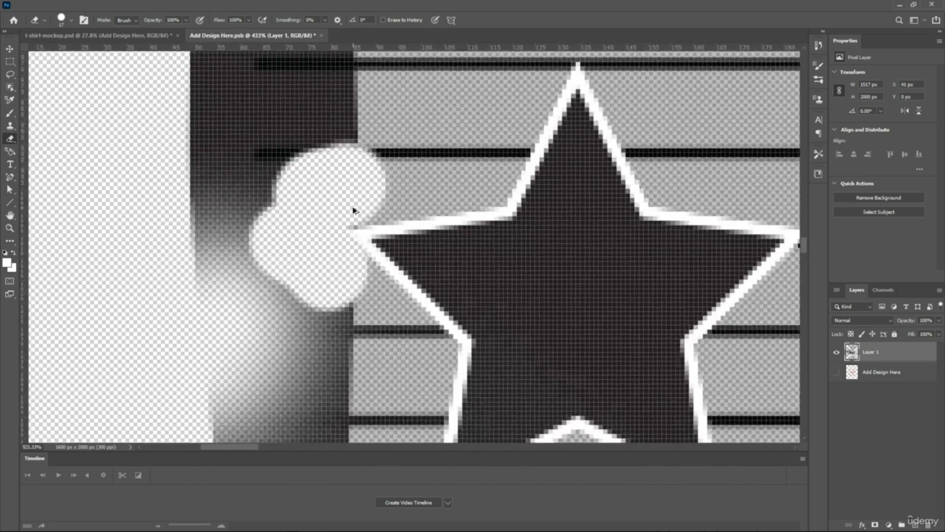
{"action": "scroll", "coordinate": [352, 175], "scroll_direction": "down", "scroll_amount": 7}
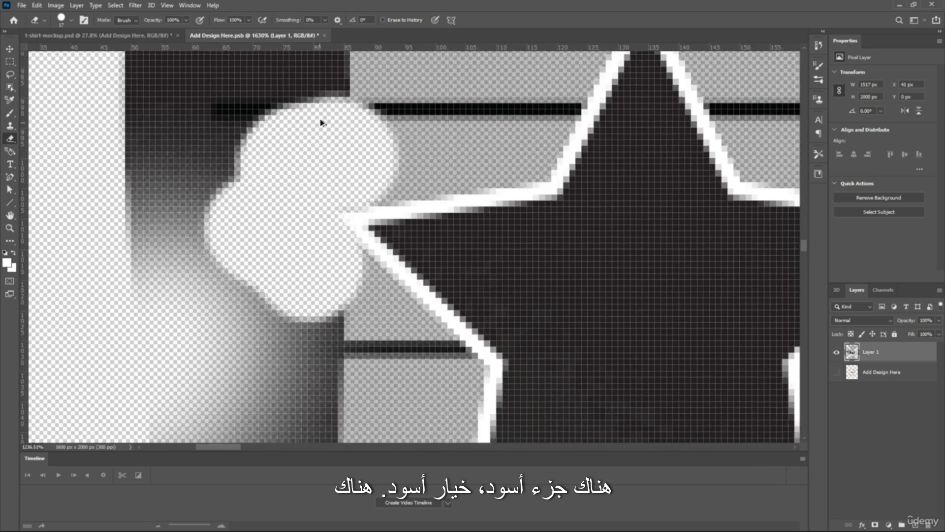
Erase the inner edge of the left frame strip upward from the bottom-row star to the tip of the middle-row star
{"action": "scroll", "coordinate": [320, 108], "scroll_direction": "up", "scroll_amount": 3}
{"action": "scroll", "coordinate": [325, 130], "scroll_direction": "up", "scroll_amount": 1}
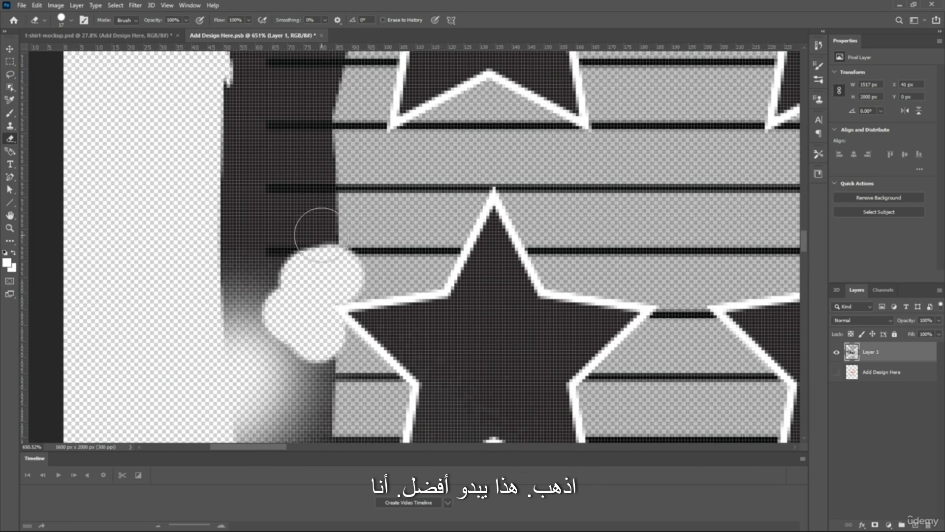
{"action": "mouse_move", "coordinate": [322, 231]}
{"action": "left_mouse_down"}
{"action": "mouse_move", "coordinate": [312, 174]}
{"action": "mouse_move", "coordinate": [320, 91]}
{"action": "left_mouse_up"}
{"action": "scroll", "coordinate": [315, 137], "scroll_direction": "up", "scroll_amount": 3}
{"action": "scroll", "coordinate": [310, 135], "scroll_direction": "up", "scroll_amount": 2}
{"action": "left_click_drag", "start_coordinate": [318, 239], "coordinate": [317, 142]}
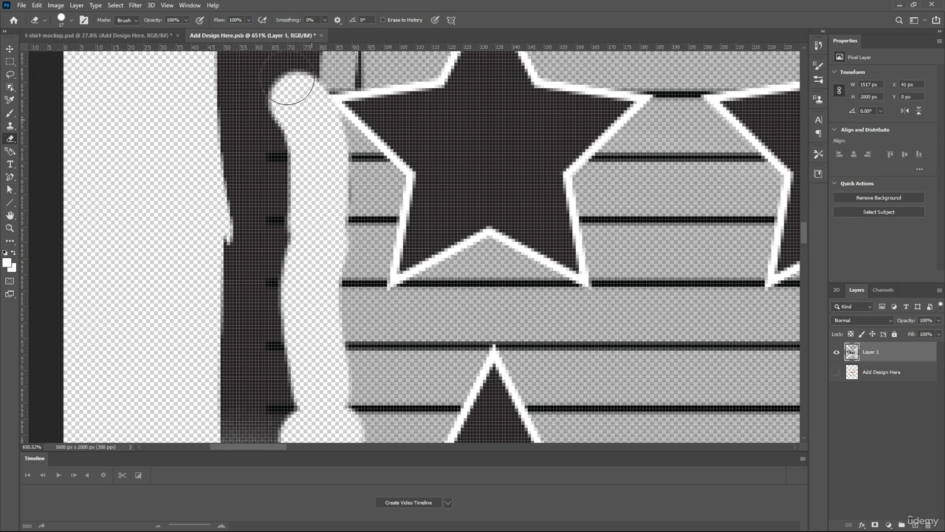
Continue erasing the frame's inner edge up to the top-row star and cut across the strip beside its left tip
{"action": "scroll", "coordinate": [291, 87], "scroll_direction": "up", "scroll_amount": 8}
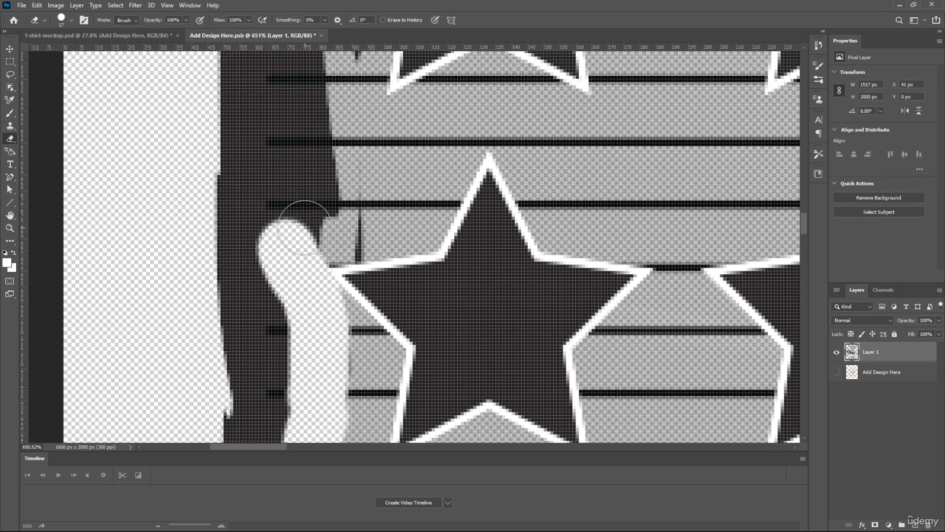
{"action": "mouse_move", "coordinate": [304, 227]}
{"action": "left_mouse_down"}
{"action": "mouse_move", "coordinate": [325, 234]}
{"action": "mouse_move", "coordinate": [307, 61]}
{"action": "left_mouse_up"}
{"action": "scroll", "coordinate": [303, 109], "scroll_direction": "up", "scroll_amount": 2}
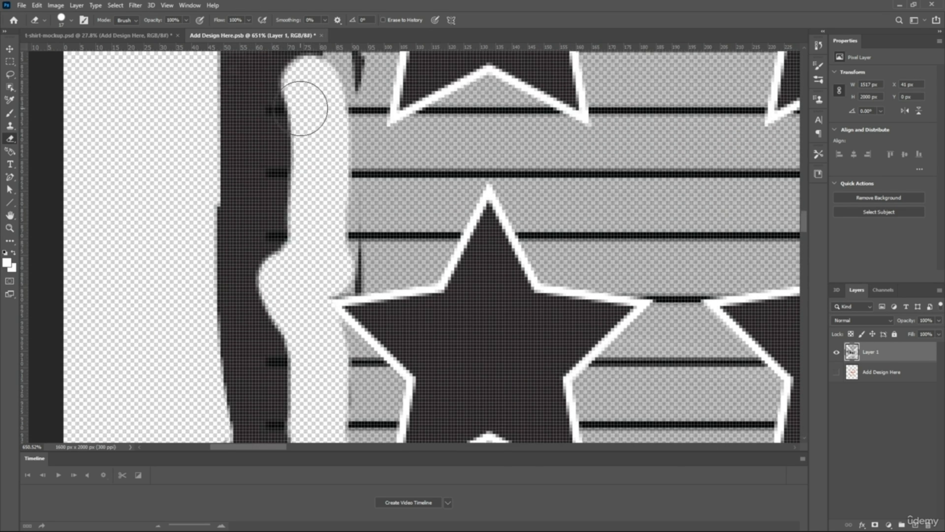
{"action": "scroll", "coordinate": [304, 108], "scroll_direction": "up", "scroll_amount": 10}
{"action": "left_click_drag", "start_coordinate": [315, 241], "coordinate": [315, 190]}
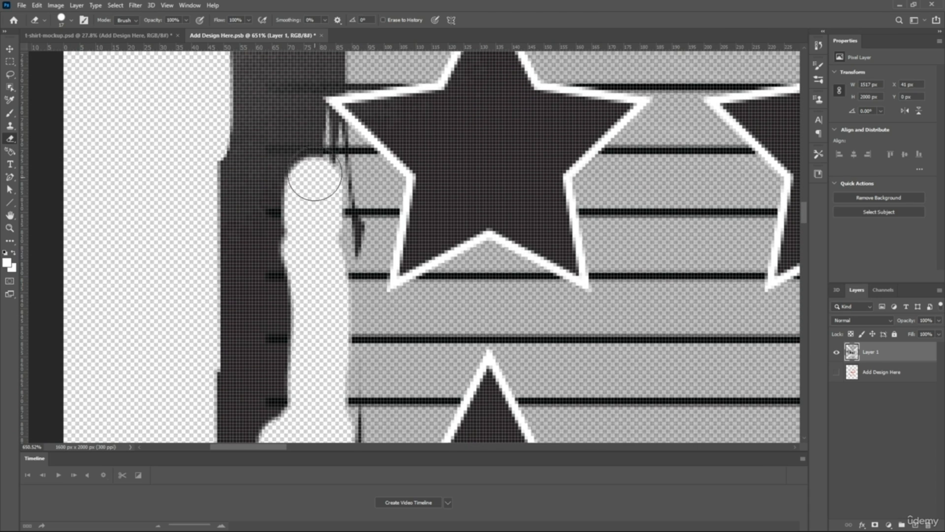
{"action": "left_click_drag", "start_coordinate": [309, 118], "coordinate": [295, 81]}
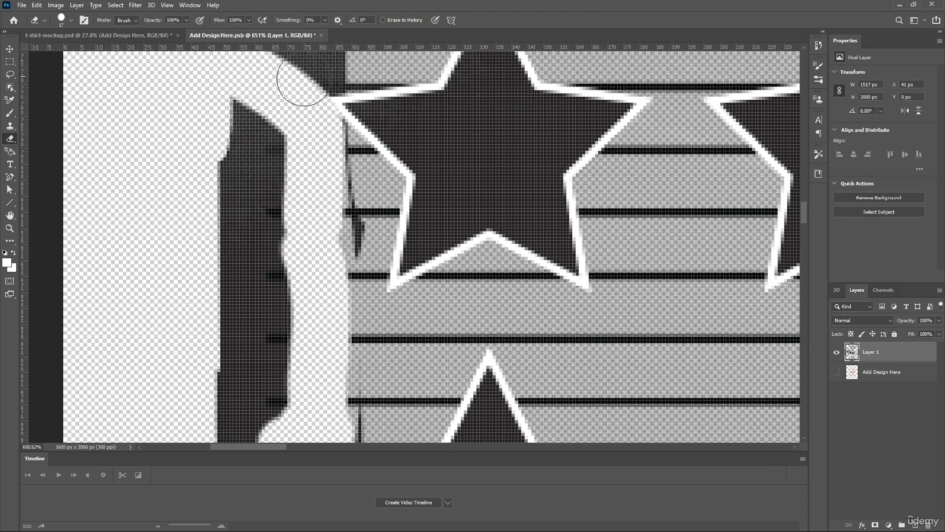
{"action": "scroll", "coordinate": [301, 97], "scroll_direction": "up", "scroll_amount": 6}
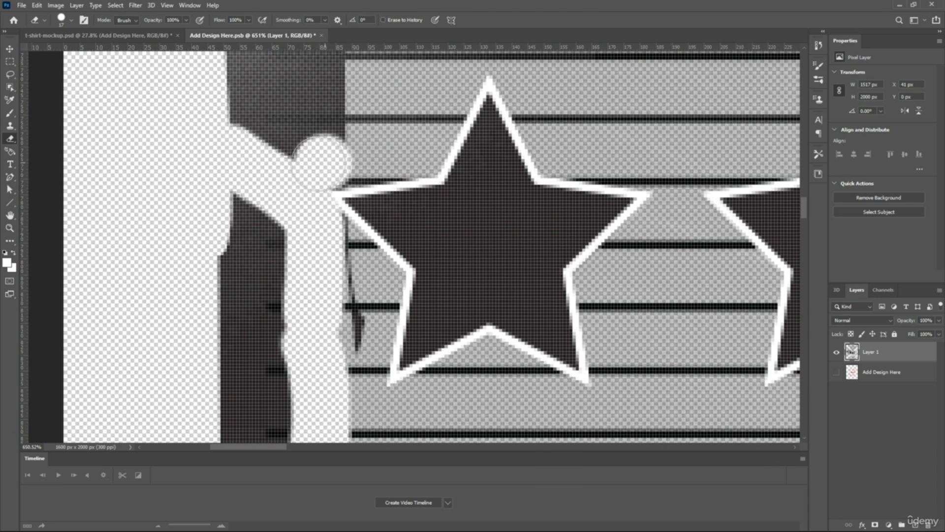
Switch back to the Soft Round eraser, enlarge it, and erase the upper part of the left frame strip above the star rows
{"action": "scroll", "coordinate": [317, 113], "scroll_direction": "down", "scroll_amount": 6}
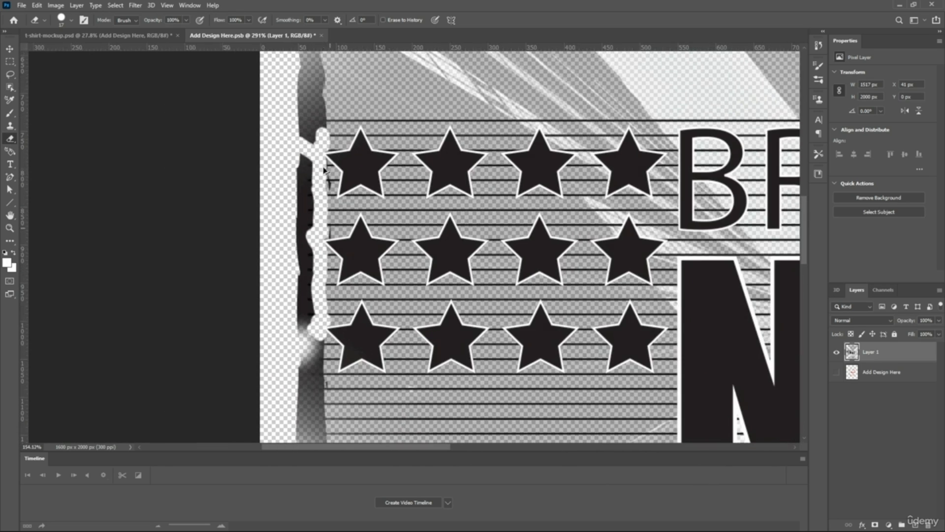
{"action": "scroll", "coordinate": [319, 110], "scroll_direction": "down", "scroll_amount": 3}
{"action": "right_click", "coordinate": [386, 239]}
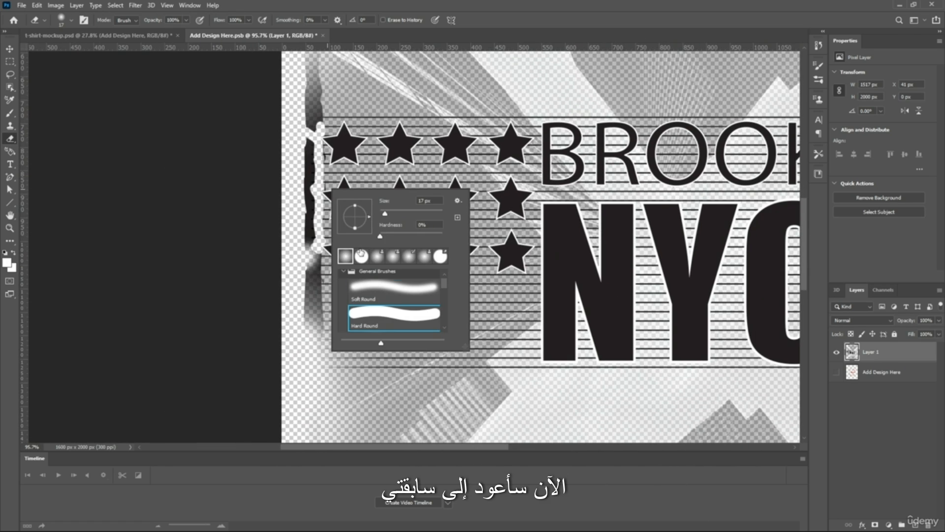
{"action": "scroll", "coordinate": [267, 176], "scroll_direction": "up", "scroll_amount": 1}
{"action": "left_click", "coordinate": [267, 176]}
{"action": "scroll", "coordinate": [298, 193], "scroll_direction": "up", "scroll_amount": 1}
{"action": "right_click", "coordinate": [300, 210]}
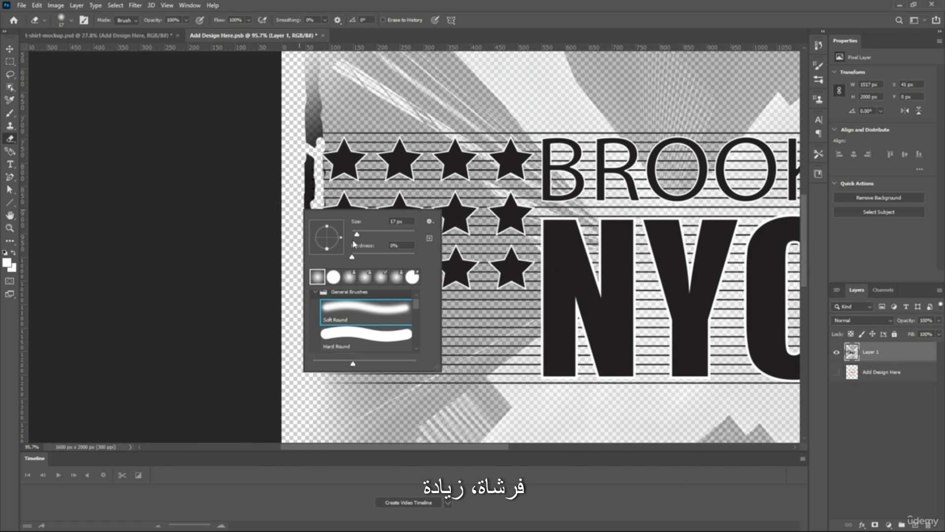
{"action": "left_click", "coordinate": [274, 143]}
{"action": "scroll", "coordinate": [296, 148], "scroll_direction": "up", "scroll_amount": 6}
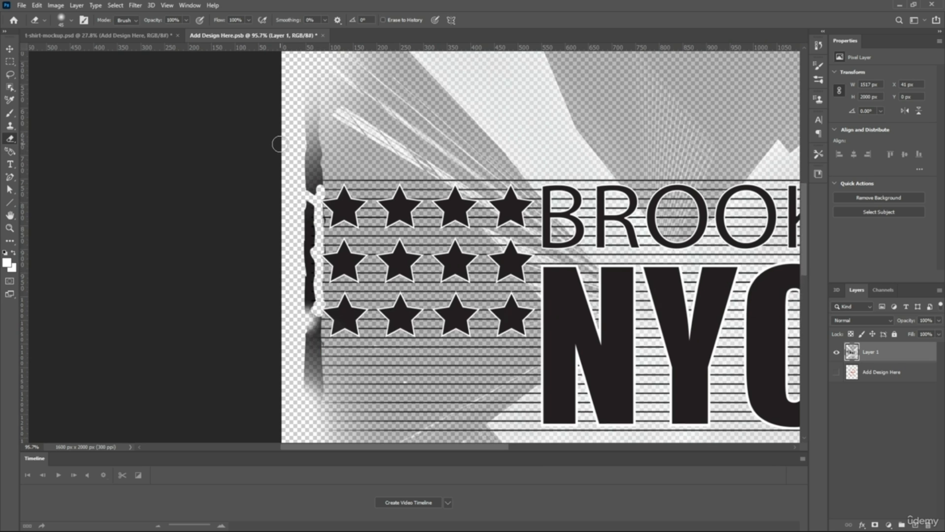
{"action": "left_click_drag", "start_coordinate": [312, 191], "coordinate": [315, 207]}
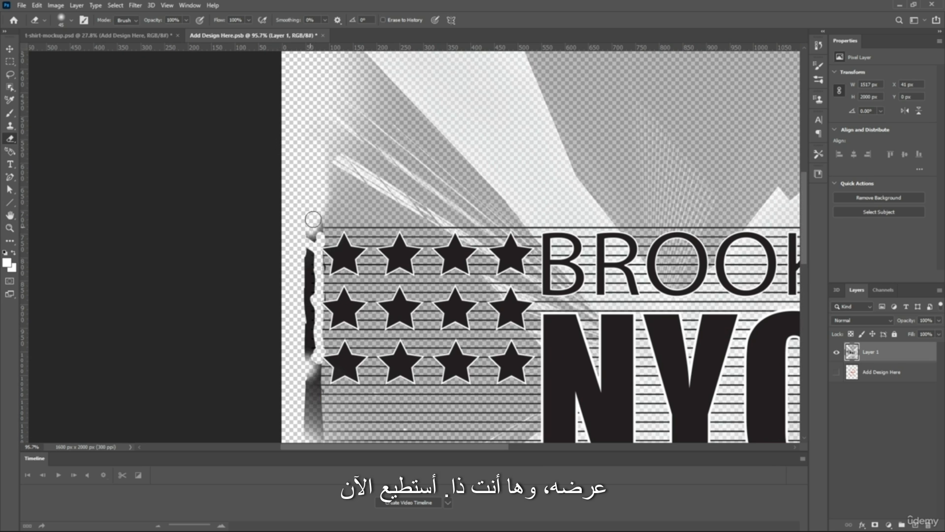
Erase the detached black frame piece left of the stars, from the top row down to the bottom row
{"action": "scroll", "coordinate": [295, 247], "scroll_direction": "up", "scroll_amount": 5}
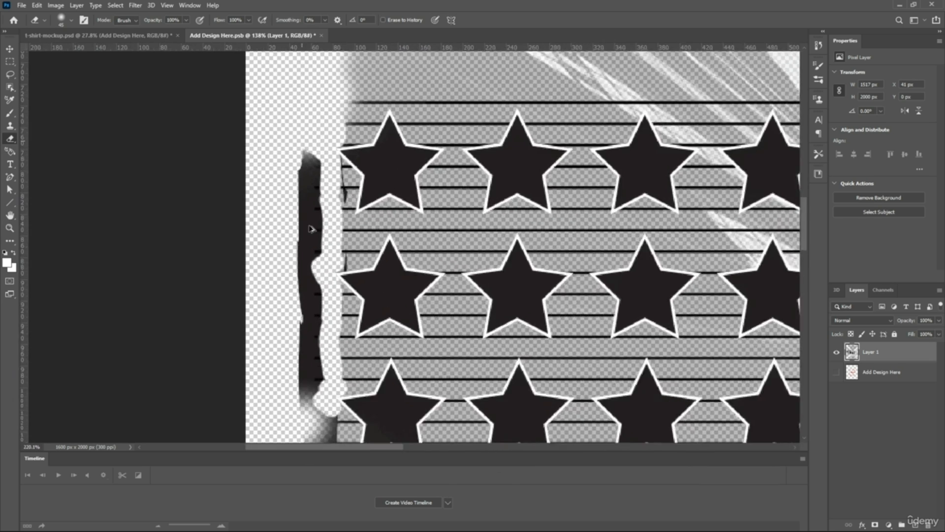
{"action": "mouse_move", "coordinate": [323, 276]}
{"action": "left_mouse_down"}
{"action": "mouse_move", "coordinate": [336, 191]}
{"action": "mouse_move", "coordinate": [329, 206]}
{"action": "mouse_move", "coordinate": [334, 182]}
{"action": "mouse_move", "coordinate": [308, 176]}
{"action": "mouse_move", "coordinate": [309, 196]}
{"action": "mouse_move", "coordinate": [327, 190]}
{"action": "mouse_move", "coordinate": [331, 156]}
{"action": "left_mouse_up"}
{"action": "key", "text": "ctrl+z"}
{"action": "mouse_move", "coordinate": [293, 247]}
{"action": "left_mouse_down"}
{"action": "mouse_move", "coordinate": [309, 251]}
{"action": "mouse_move", "coordinate": [296, 241]}
{"action": "mouse_move", "coordinate": [308, 306]}
{"action": "mouse_move", "coordinate": [295, 334]}
{"action": "left_mouse_up"}
{"action": "scroll", "coordinate": [296, 243], "scroll_direction": "down", "scroll_amount": 3}
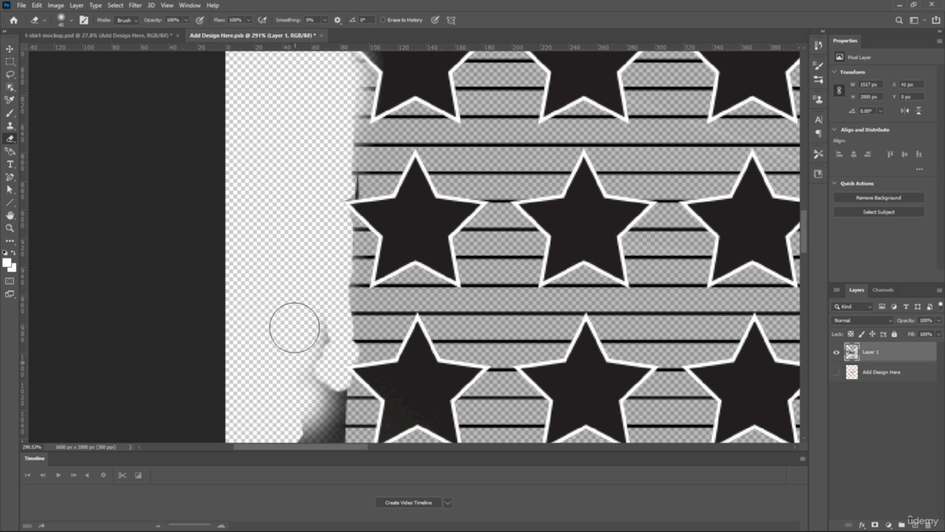
Reduce the Soft Round eraser to 18 px and erase the dark residue beside the middle-row star
{"action": "scroll", "coordinate": [312, 243], "scroll_direction": "down", "scroll_amount": 3}
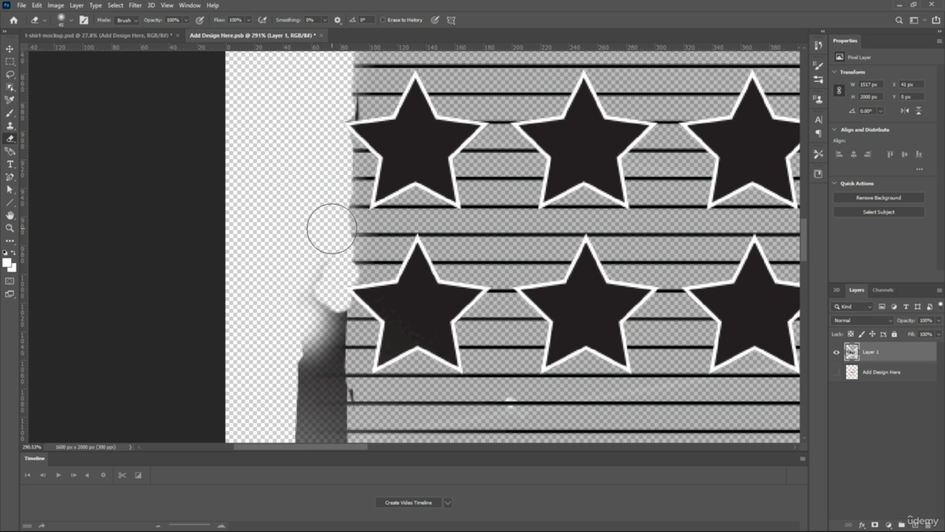
{"action": "right_click", "coordinate": [332, 228]}
{"action": "scroll", "coordinate": [345, 242], "scroll_direction": "up", "scroll_amount": 1}
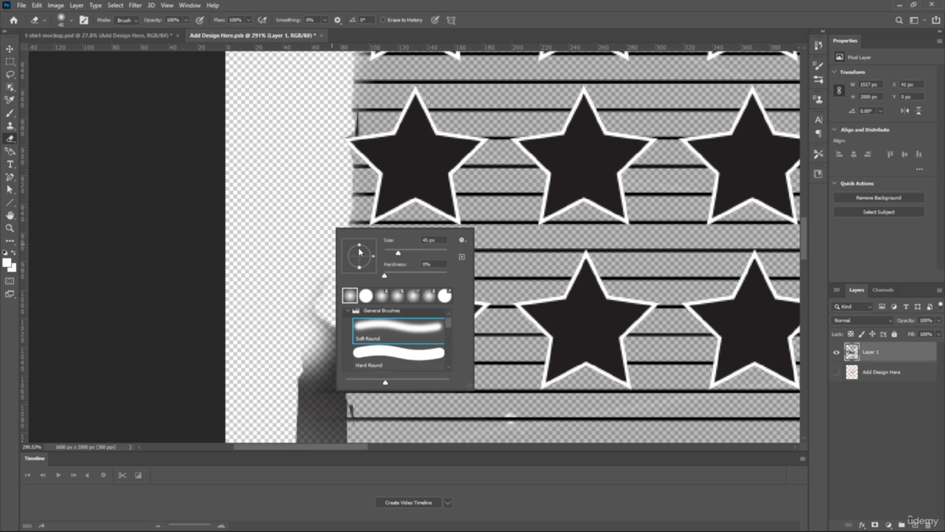
{"action": "left_click", "coordinate": [297, 174]}
{"action": "scroll", "coordinate": [338, 191], "scroll_direction": "up", "scroll_amount": 8}
{"action": "mouse_move", "coordinate": [367, 251]}
{"action": "left_mouse_down"}
{"action": "mouse_move", "coordinate": [342, 152]}
{"action": "mouse_move", "coordinate": [357, 167]}
{"action": "mouse_move", "coordinate": [320, 118]}
{"action": "mouse_move", "coordinate": [335, 94]}
{"action": "mouse_move", "coordinate": [322, 181]}
{"action": "mouse_move", "coordinate": [339, 198]}
{"action": "mouse_move", "coordinate": [350, 256]}
{"action": "left_mouse_up"}
Erase the inner edge of the left frame strip beside and just below the first bottom-row star
{"action": "scroll", "coordinate": [320, 119], "scroll_direction": "down", "scroll_amount": 3}
{"action": "scroll", "coordinate": [330, 277], "scroll_direction": "down", "scroll_amount": 7}
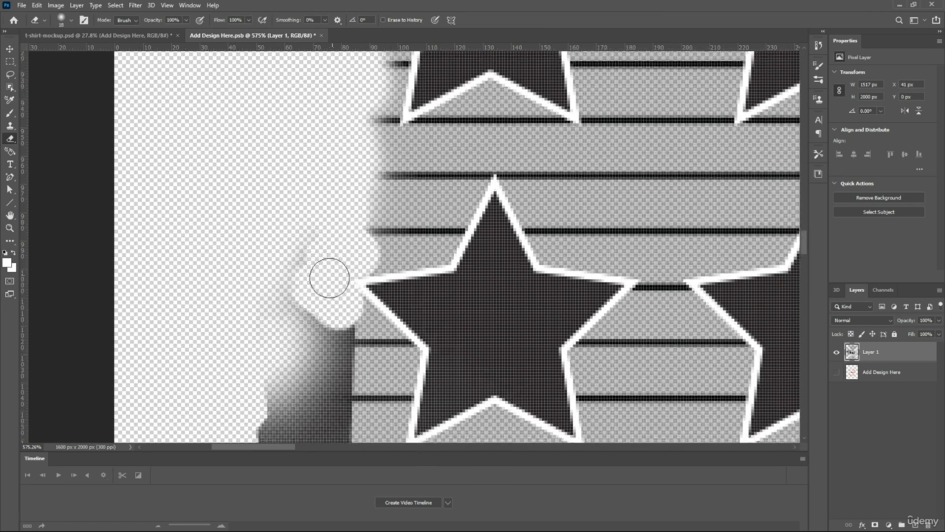
{"action": "mouse_move", "coordinate": [278, 211]}
{"action": "left_mouse_down"}
{"action": "mouse_move", "coordinate": [279, 333]}
{"action": "mouse_move", "coordinate": [318, 300]}
{"action": "mouse_move", "coordinate": [334, 368]}
{"action": "mouse_move", "coordinate": [335, 330]}
{"action": "mouse_move", "coordinate": [347, 323]}
{"action": "mouse_move", "coordinate": [325, 270]}
{"action": "left_mouse_up"}
{"action": "mouse_move", "coordinate": [365, 237]}
{"action": "left_mouse_down"}
{"action": "mouse_move", "coordinate": [371, 161]}
{"action": "mouse_move", "coordinate": [327, 133]}
{"action": "left_mouse_up"}
{"action": "scroll", "coordinate": [331, 249], "scroll_direction": "down", "scroll_amount": 7}
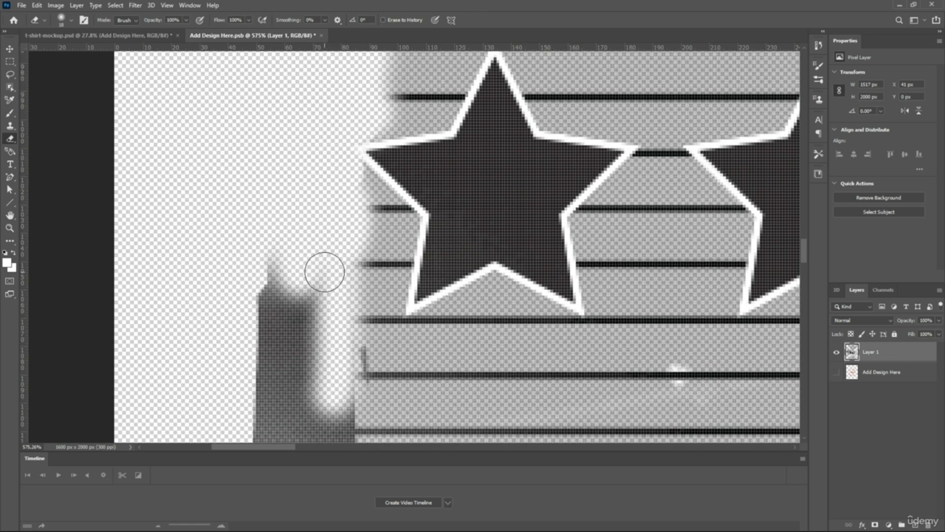
Enlarge the eraser to 40 px and erase the rest of the left frame strip below the star rows
{"action": "scroll", "coordinate": [323, 271], "scroll_direction": "down", "scroll_amount": 6}
{"action": "right_click", "coordinate": [363, 321]}
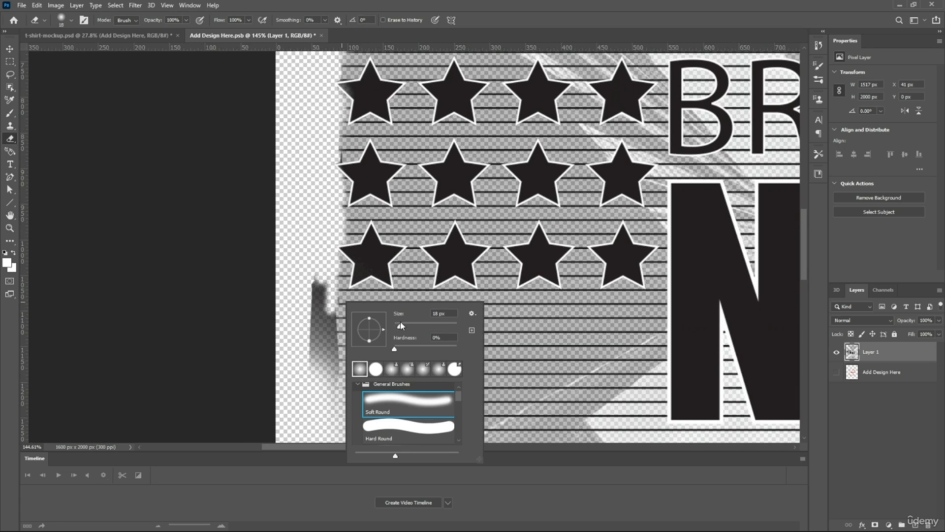
{"action": "mouse_move", "coordinate": [297, 267]}
{"action": "left_mouse_down"}
{"action": "mouse_move", "coordinate": [318, 357]}
{"action": "mouse_move", "coordinate": [325, 259]}
{"action": "left_mouse_up"}
{"action": "scroll", "coordinate": [317, 304], "scroll_direction": "down", "scroll_amount": 5}
{"action": "scroll", "coordinate": [327, 268], "scroll_direction": "down", "scroll_amount": 3}
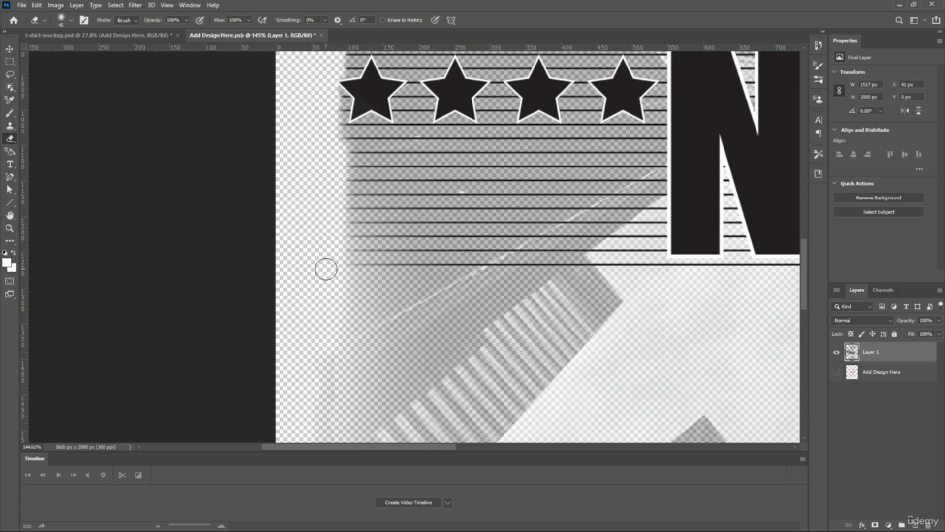
Enlarge the soft eraser to 187 px and fade the left and right edges of the design, including the outermost stars
{"action": "scroll", "coordinate": [334, 269], "scroll_direction": "down", "scroll_amount": 4}
{"action": "right_click", "coordinate": [348, 269]}
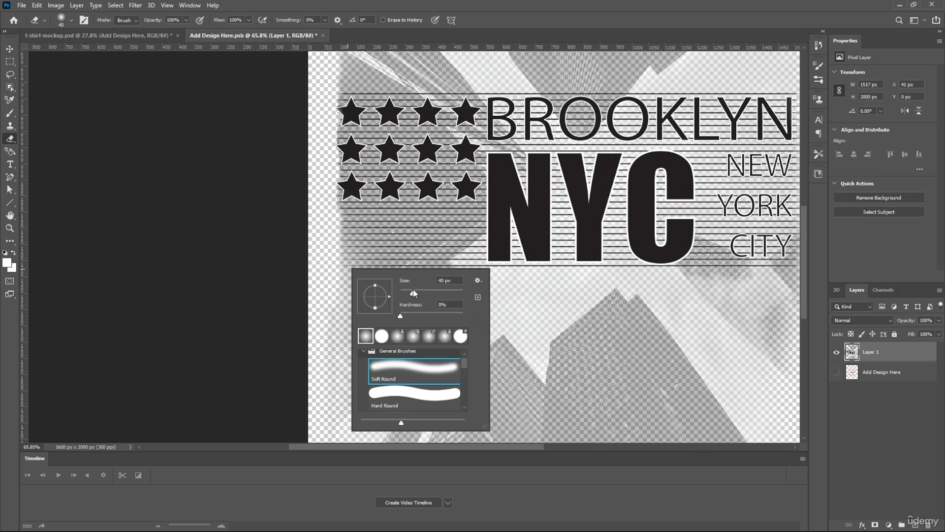
{"action": "key", "text": "Return"}
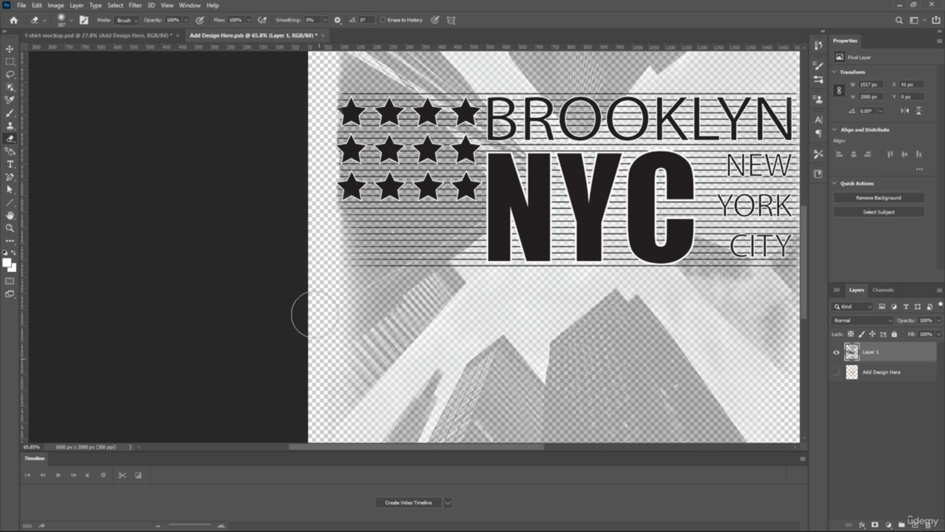
{"action": "scroll", "coordinate": [299, 185], "scroll_direction": "down", "scroll_amount": 1}
{"action": "scroll", "coordinate": [302, 217], "scroll_direction": "down", "scroll_amount": 3}
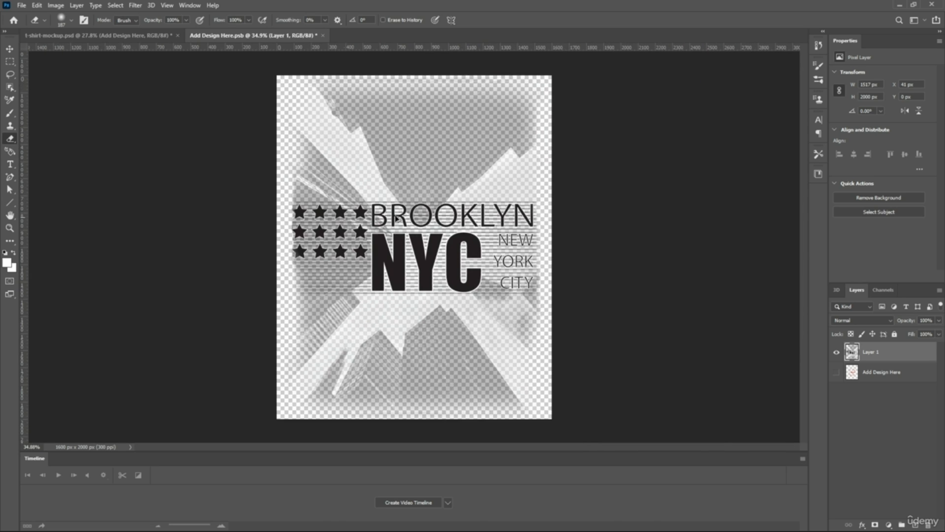
{"action": "scroll", "coordinate": [540, 312], "scroll_direction": "up", "scroll_amount": 2}
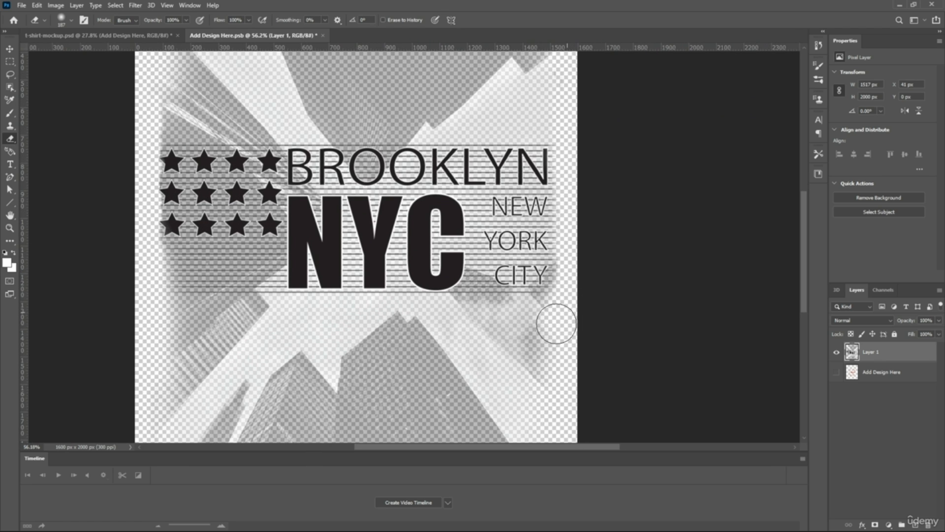
{"action": "scroll", "coordinate": [545, 190], "scroll_direction": "up", "scroll_amount": 3}
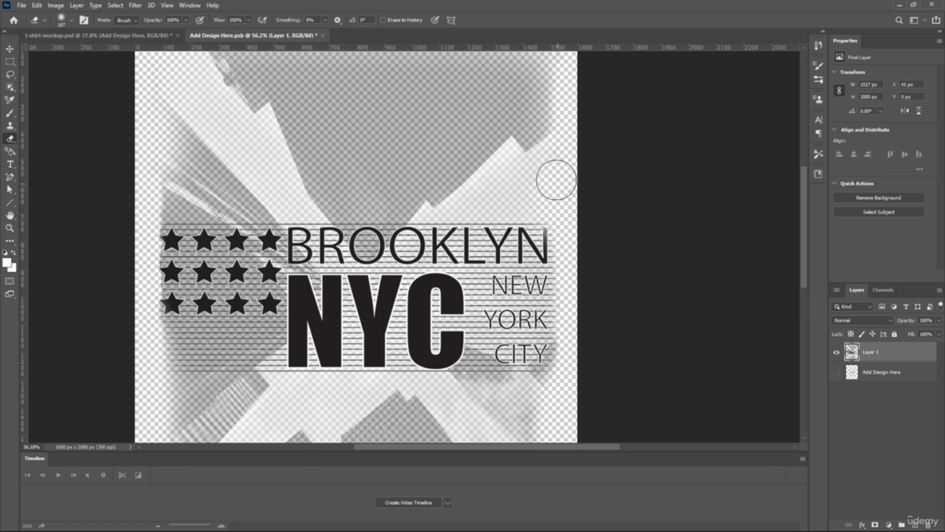
{"action": "scroll", "coordinate": [334, 148], "scroll_direction": "down", "scroll_amount": 2}
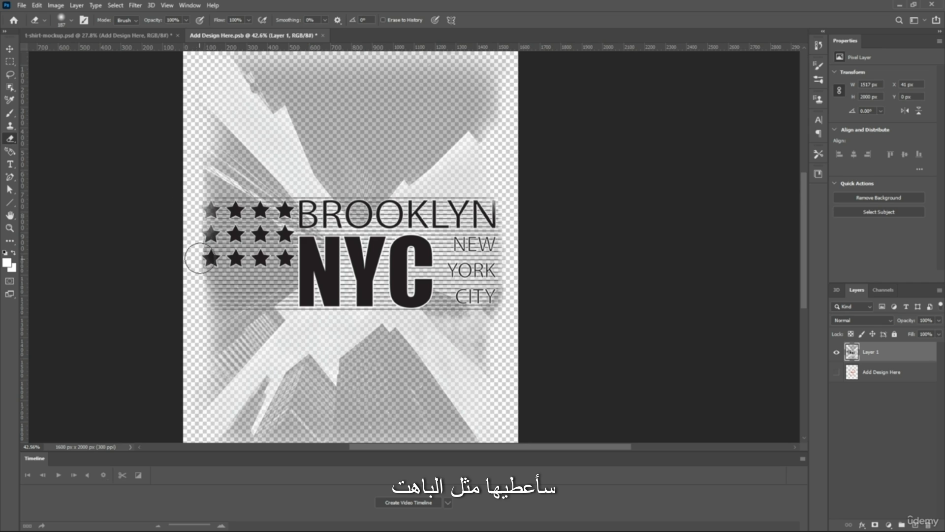
{"action": "scroll", "coordinate": [190, 266], "scroll_direction": "down", "scroll_amount": 3}
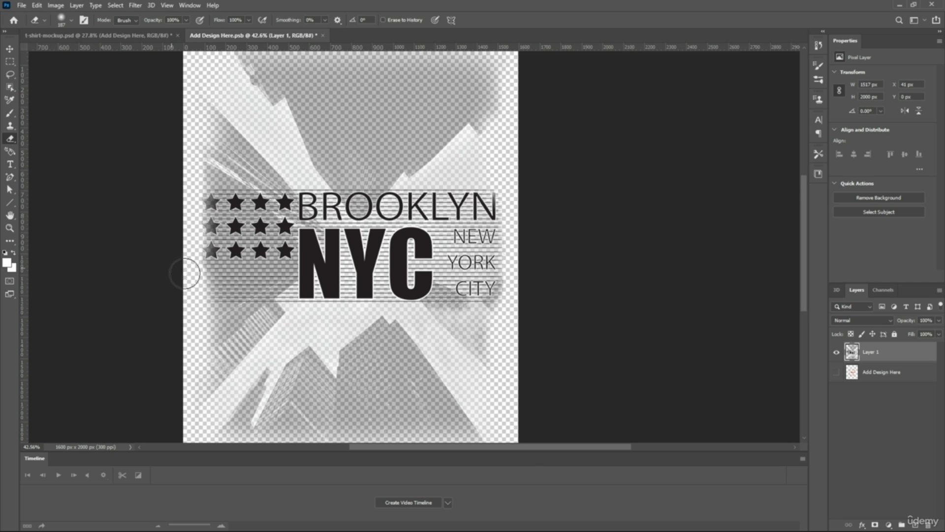
Enlarge the soft eraser to 511 px and fade the bottom edge and lower corners of the design
{"action": "right_click", "coordinate": [250, 315]}
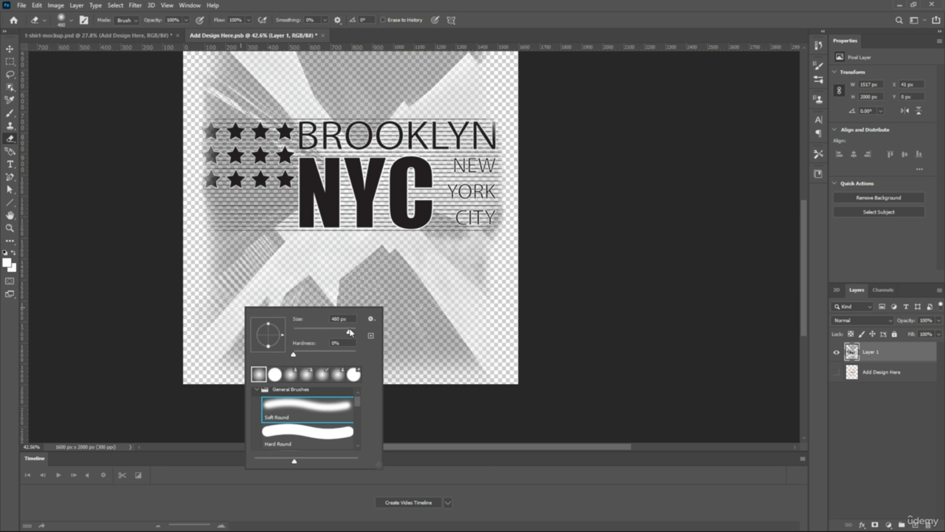
{"action": "left_click", "coordinate": [163, 305]}
{"action": "mouse_move", "coordinate": [212, 336]}
{"action": "left_mouse_down"}
{"action": "mouse_move", "coordinate": [225, 369]}
{"action": "mouse_move", "coordinate": [299, 365]}
{"action": "left_mouse_up"}
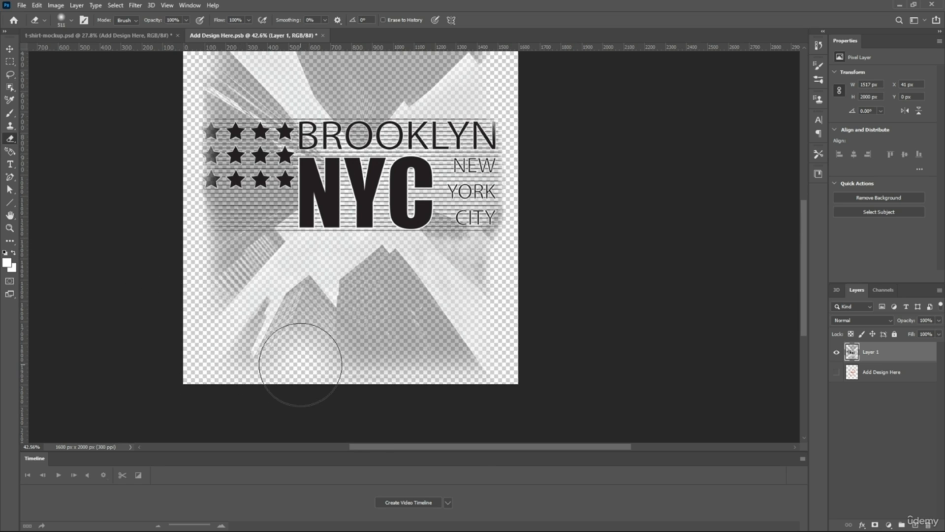
{"action": "left_click", "coordinate": [261, 363]}
{"action": "left_click", "coordinate": [413, 368]}
{"action": "left_click", "coordinate": [484, 346]}
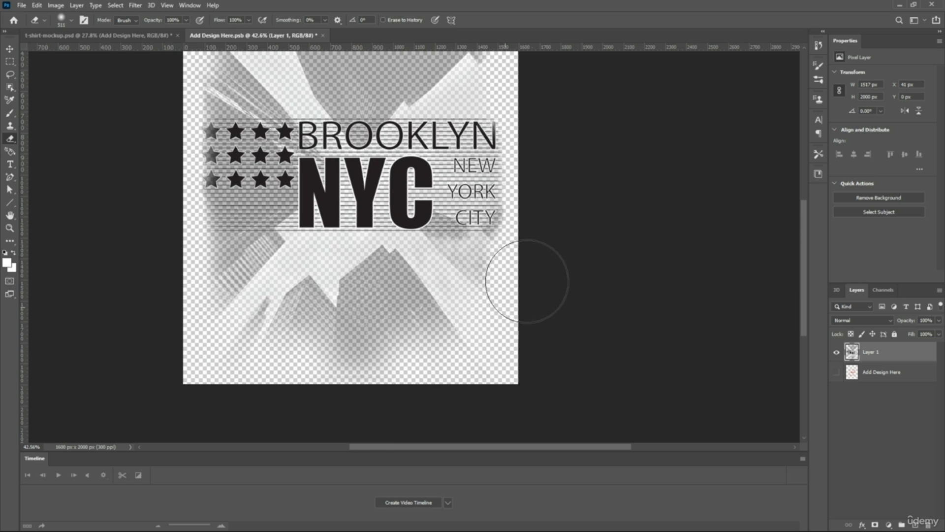
Fade the top edge and upper corners of the design with the same large soft eraser
{"action": "scroll", "coordinate": [531, 195], "scroll_direction": "up", "scroll_amount": 1}
{"action": "scroll", "coordinate": [531, 195], "scroll_direction": "up", "scroll_amount": 3}
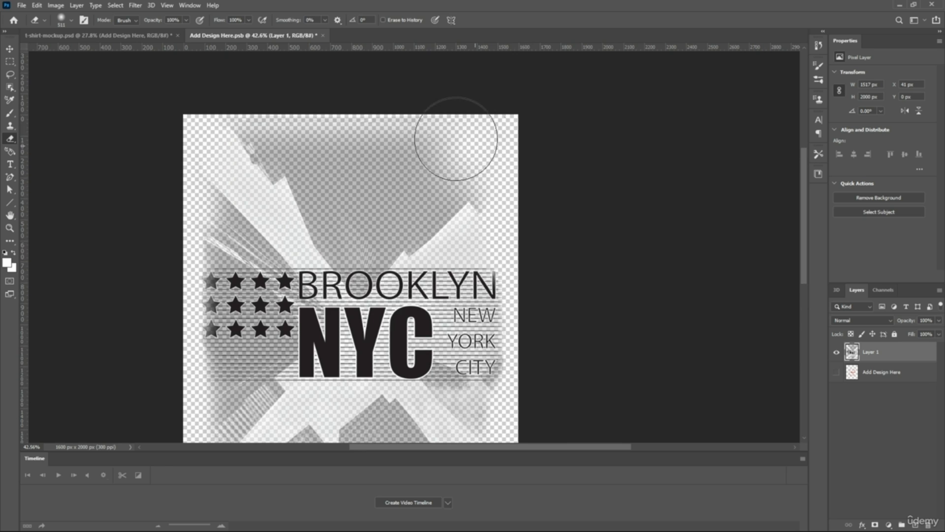
{"action": "mouse_move", "coordinate": [353, 125]}
{"action": "left_mouse_down"}
{"action": "mouse_move", "coordinate": [295, 123]}
{"action": "mouse_move", "coordinate": [249, 138]}
{"action": "mouse_move", "coordinate": [168, 219]}
{"action": "left_mouse_up"}
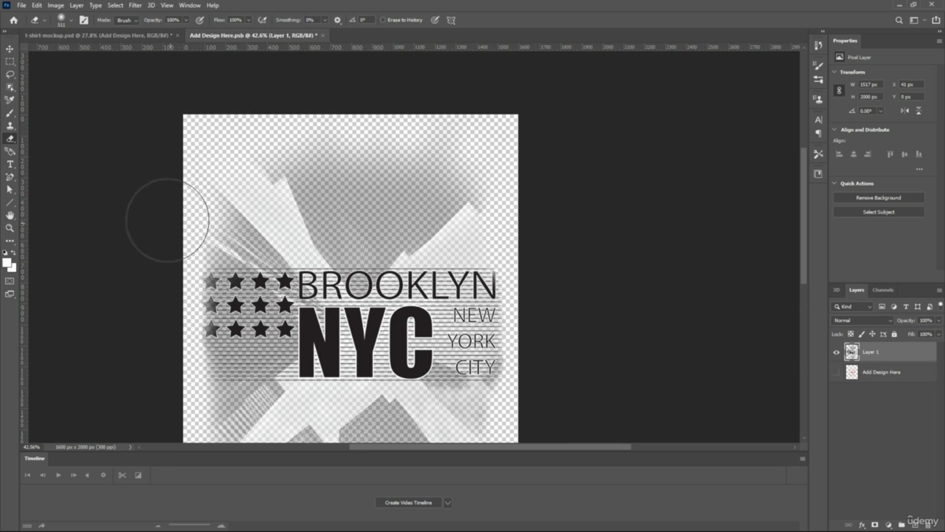
{"action": "key", "text": "ctrl+0"}
{"action": "scroll", "coordinate": [393, 182], "scroll_direction": "down", "scroll_amount": 1}
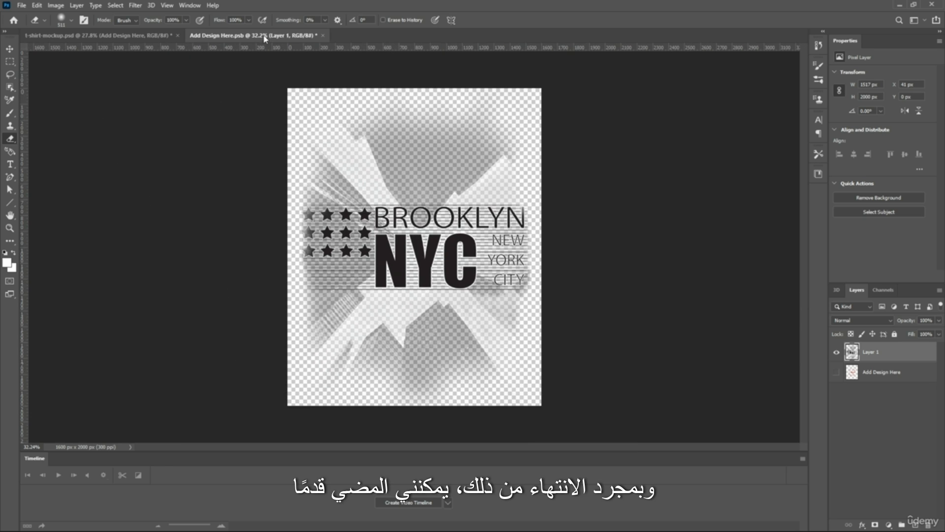
Close the Add Design Here.psb document, saving its changes into the T-shirt mockup, and check the design's edges
{"action": "left_click", "coordinate": [323, 35]}
{"action": "left_click", "coordinate": [428, 202]}
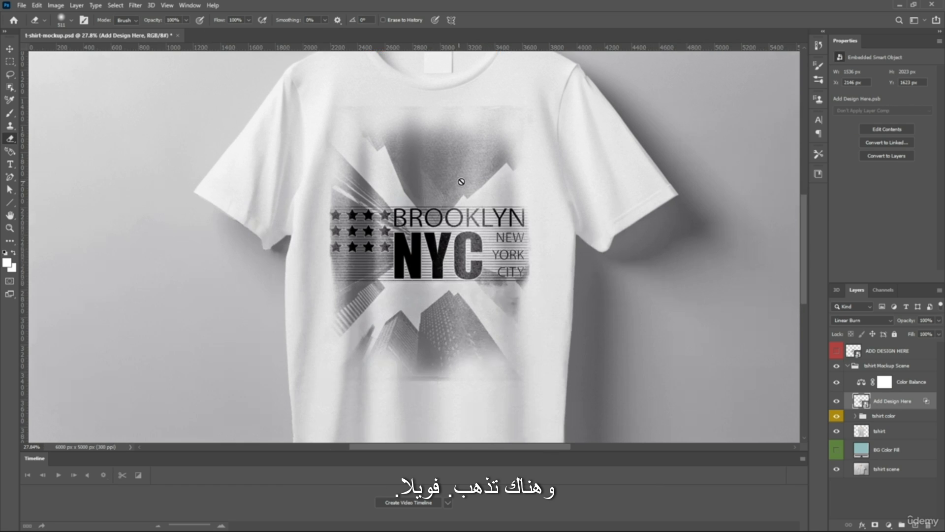
{"action": "scroll", "coordinate": [462, 182], "scroll_direction": "down", "scroll_amount": 3}
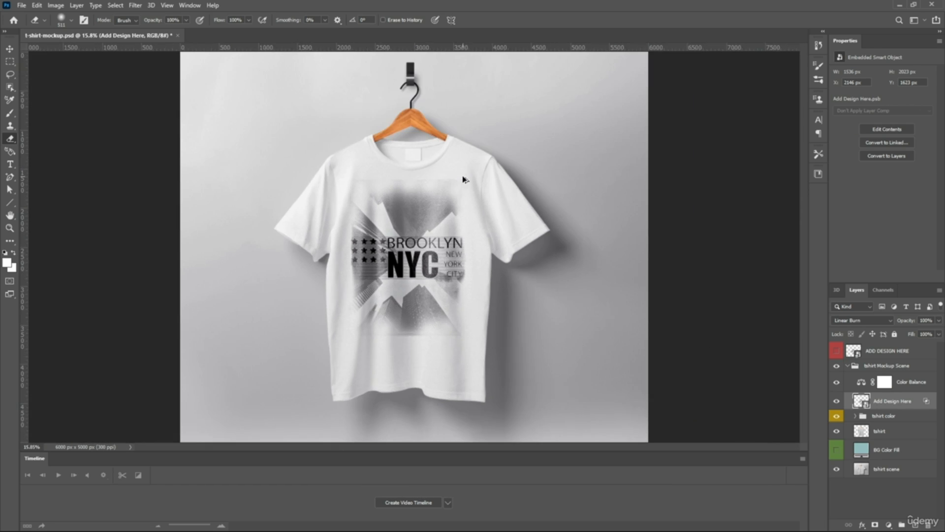
{"action": "scroll", "coordinate": [381, 312], "scroll_direction": "up", "scroll_amount": 5}
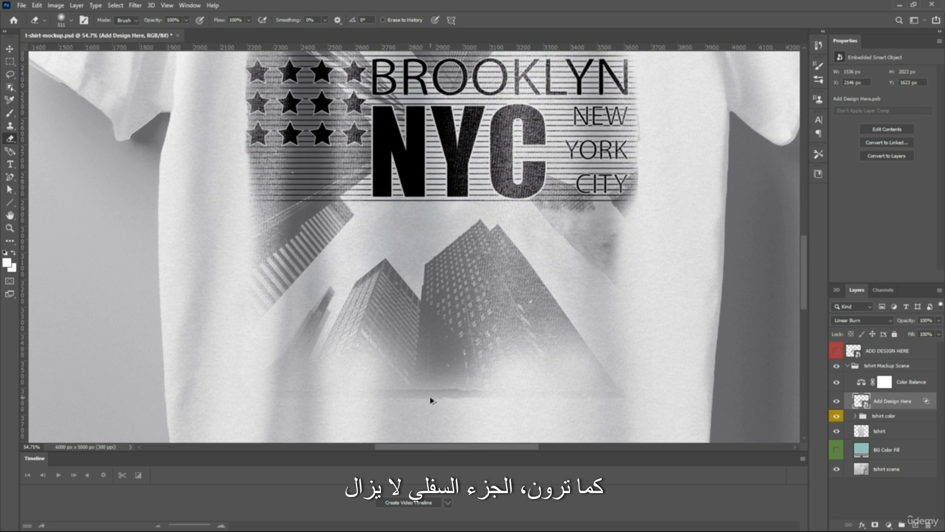
Reopen the Add Design Here smart object and erase the leftover artwork along the design's bottom edge
{"action": "double_click", "coordinate": [855, 403]}
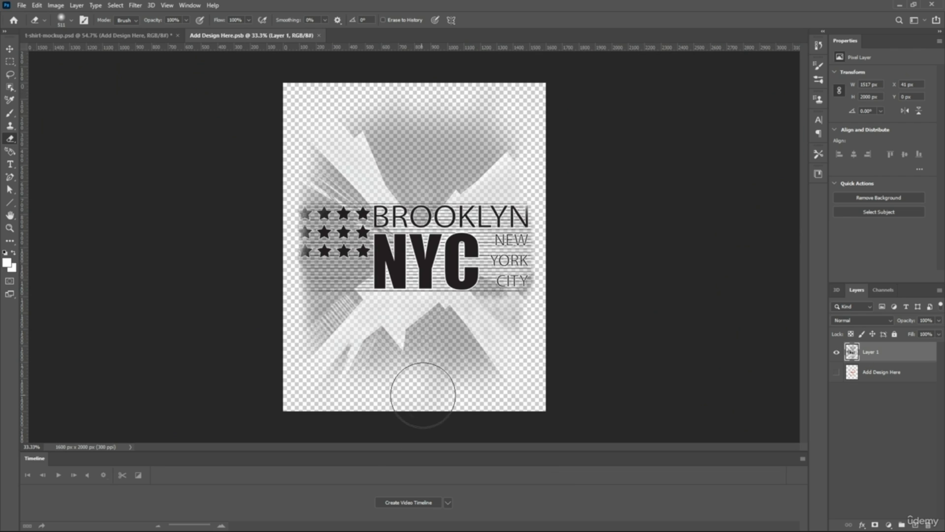
{"action": "mouse_move", "coordinate": [423, 395]}
{"action": "left_mouse_down"}
{"action": "mouse_move", "coordinate": [517, 381]}
{"action": "mouse_move", "coordinate": [531, 353]}
{"action": "left_mouse_up"}
{"action": "mouse_move", "coordinate": [479, 379]}
{"action": "left_mouse_down"}
{"action": "mouse_move", "coordinate": [327, 384]}
{"action": "mouse_move", "coordinate": [300, 359]}
{"action": "mouse_move", "coordinate": [380, 392]}
{"action": "mouse_move", "coordinate": [593, 377]}
{"action": "left_mouse_up"}
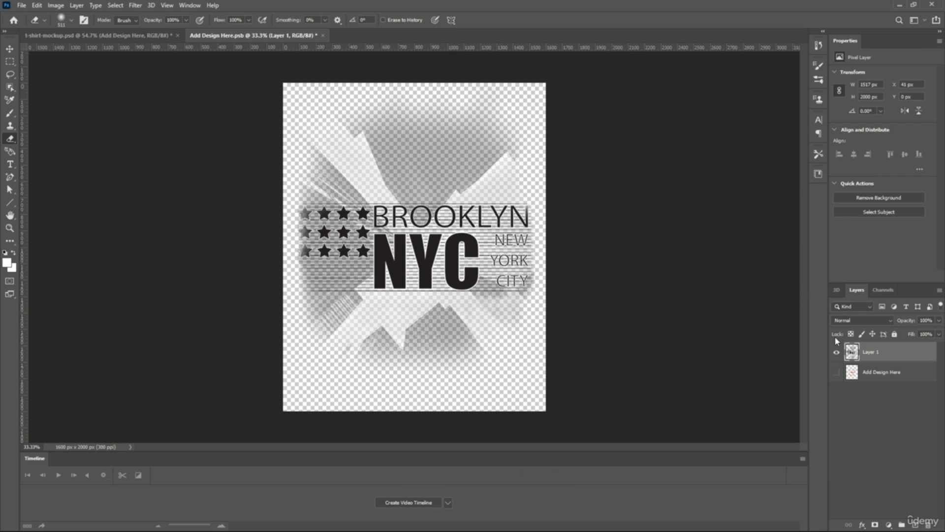
Save and close the design with its cleaned bottom edge, and check its top edge on the shirt
{"action": "left_click", "coordinate": [323, 35]}
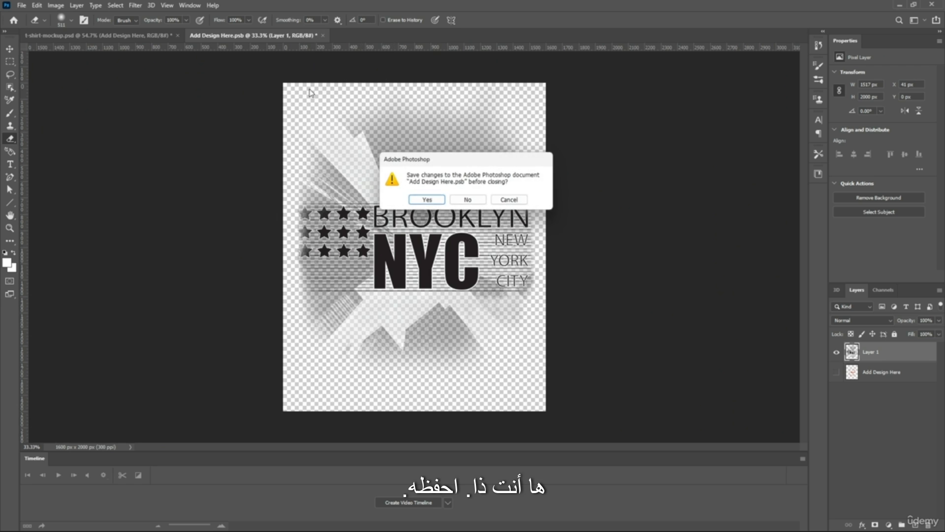
{"action": "left_click", "coordinate": [427, 200]}
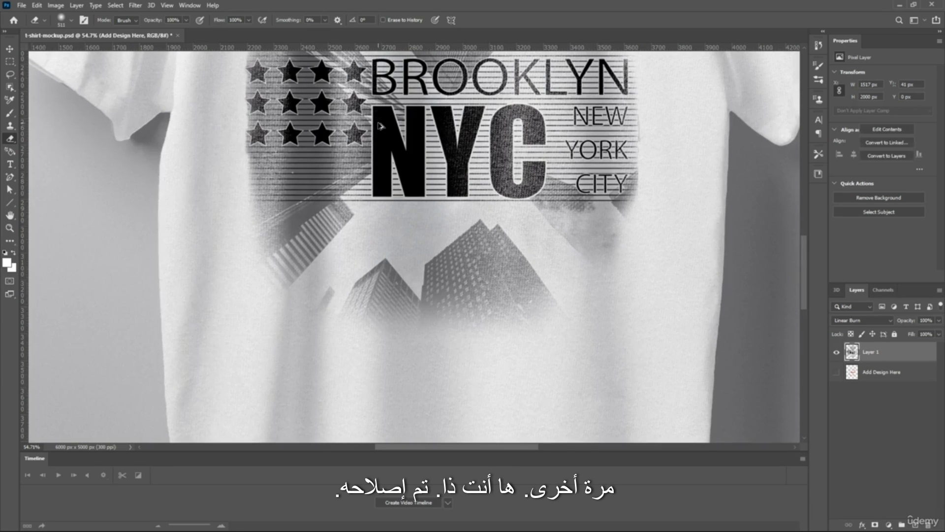
{"action": "scroll", "coordinate": [381, 129], "scroll_direction": "down", "scroll_amount": 5}
{"action": "scroll", "coordinate": [381, 129], "scroll_direction": "up", "scroll_amount": 4}
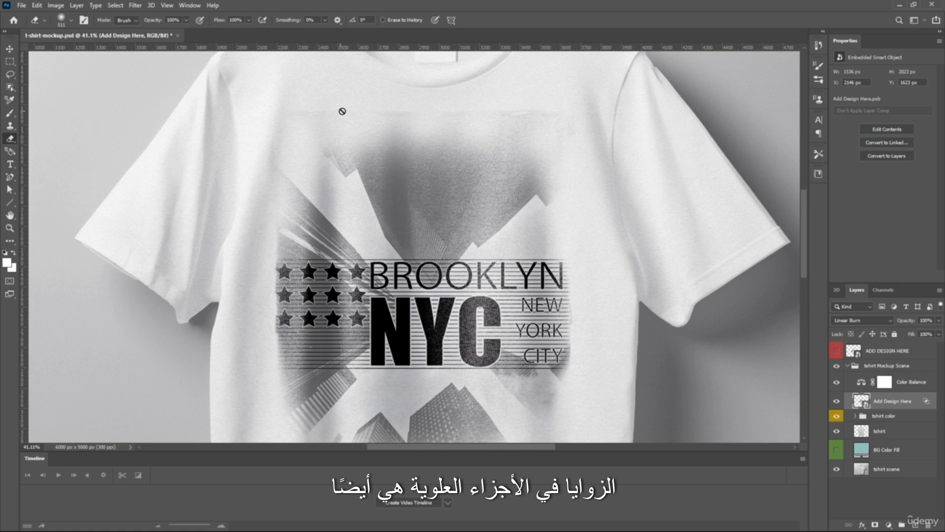
Reopen the Add Design Here smart object and erase the leftover artwork along the top edge and upper corners
{"action": "double_click", "coordinate": [859, 402]}
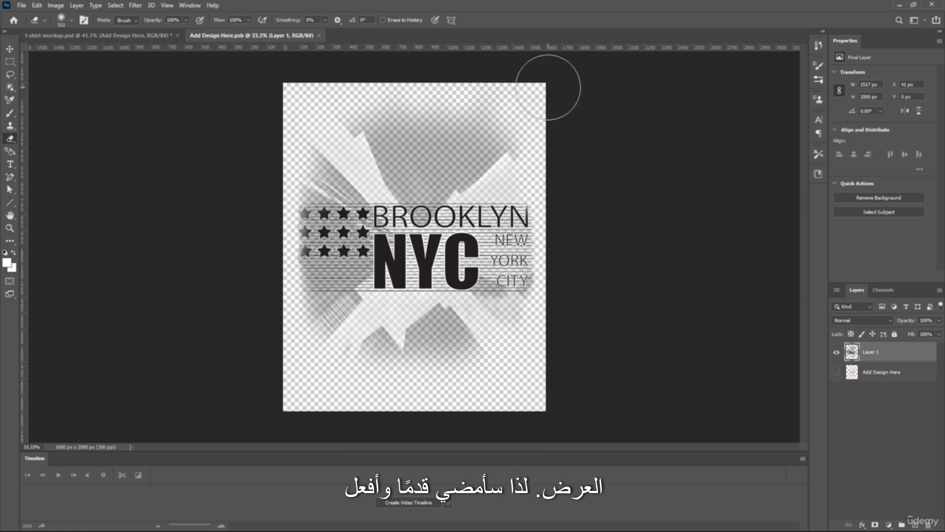
{"action": "mouse_move", "coordinate": [549, 87]}
{"action": "left_mouse_down"}
{"action": "mouse_move", "coordinate": [508, 69]}
{"action": "mouse_move", "coordinate": [436, 63]}
{"action": "mouse_move", "coordinate": [553, 95]}
{"action": "mouse_move", "coordinate": [381, 52]}
{"action": "mouse_move", "coordinate": [347, 74]}
{"action": "left_mouse_up"}
{"action": "mouse_move", "coordinate": [227, 132]}
{"action": "left_mouse_down"}
{"action": "mouse_move", "coordinate": [481, 88]}
{"action": "mouse_move", "coordinate": [568, 126]}
{"action": "mouse_move", "coordinate": [546, 142]}
{"action": "mouse_move", "coordinate": [574, 148]}
{"action": "mouse_move", "coordinate": [379, 46]}
{"action": "mouse_move", "coordinate": [249, 161]}
{"action": "mouse_move", "coordinate": [317, 115]}
{"action": "left_mouse_up"}
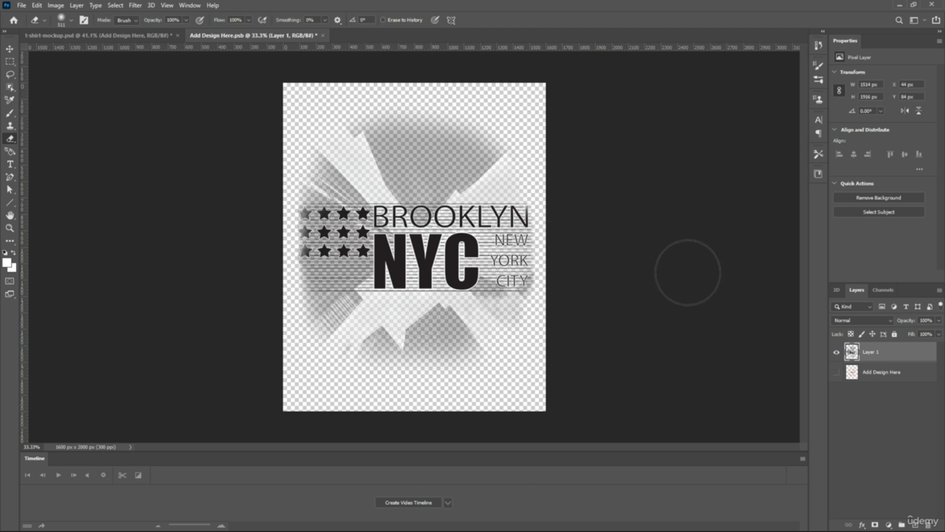
Save and close the design with its cleaned top edge, and review the whole T-shirt mockup
{"action": "left_click", "coordinate": [323, 35]}
{"action": "left_click", "coordinate": [426, 200]}
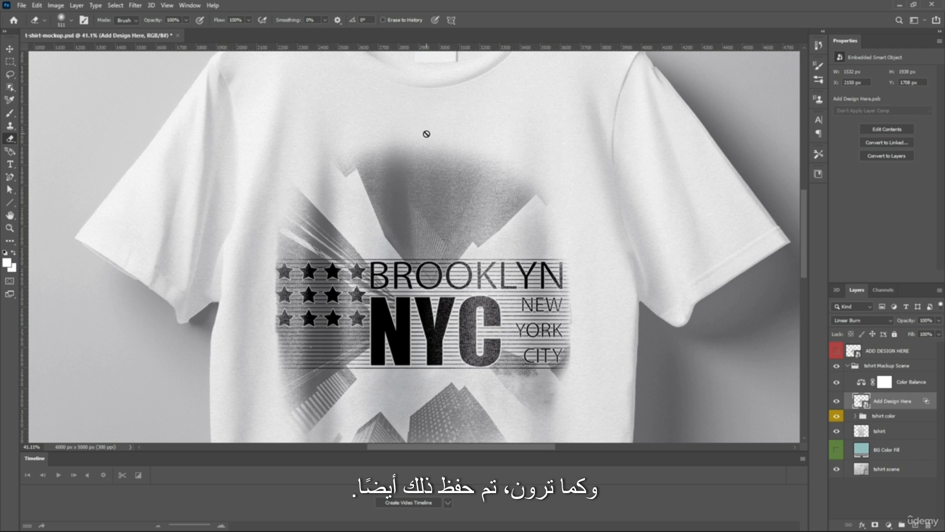
{"action": "key", "text": "ctrl+0"}
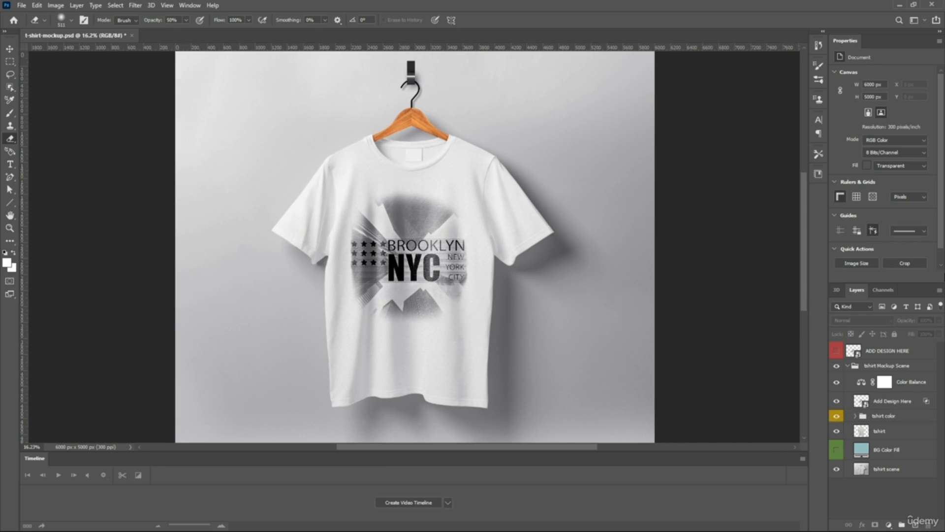
{"action": "scroll", "coordinate": [364, 190], "scroll_direction": "up", "scroll_amount": 3}
{"action": "scroll", "coordinate": [370, 198], "scroll_direction": "down", "scroll_amount": 5}
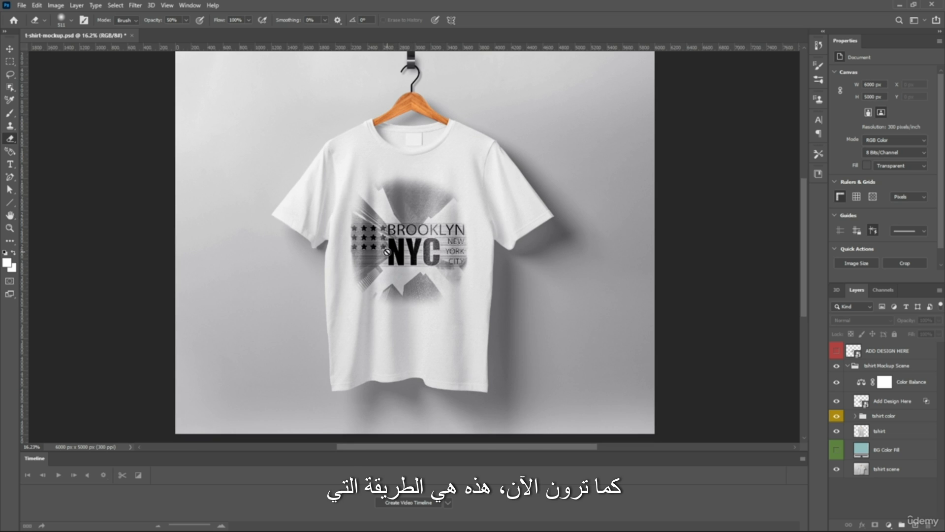
{"action": "scroll", "coordinate": [396, 255], "scroll_direction": "up", "scroll_amount": 3}
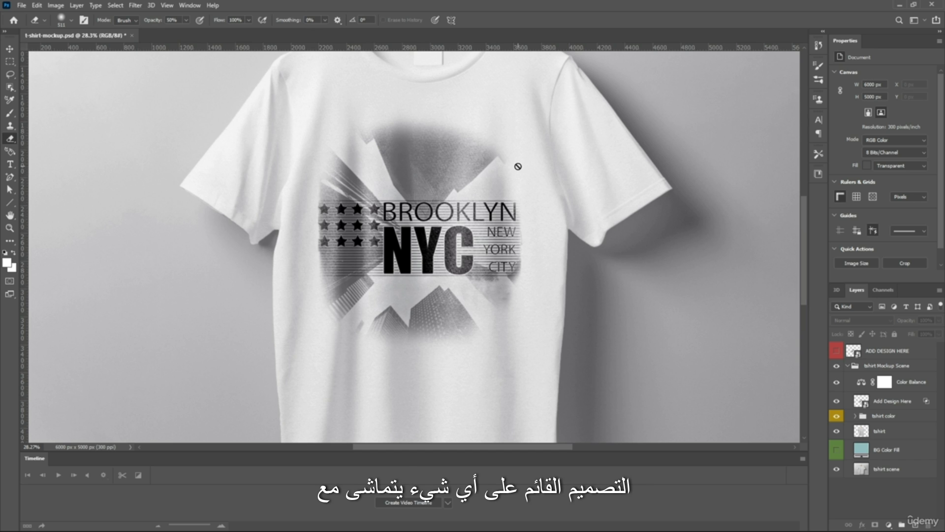
{"action": "scroll", "coordinate": [339, 157], "scroll_direction": "up", "scroll_amount": 1}
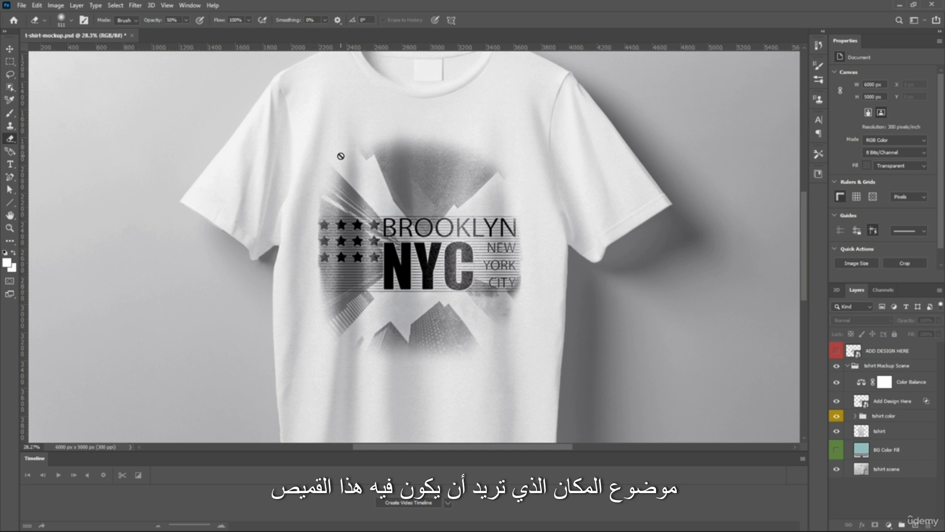